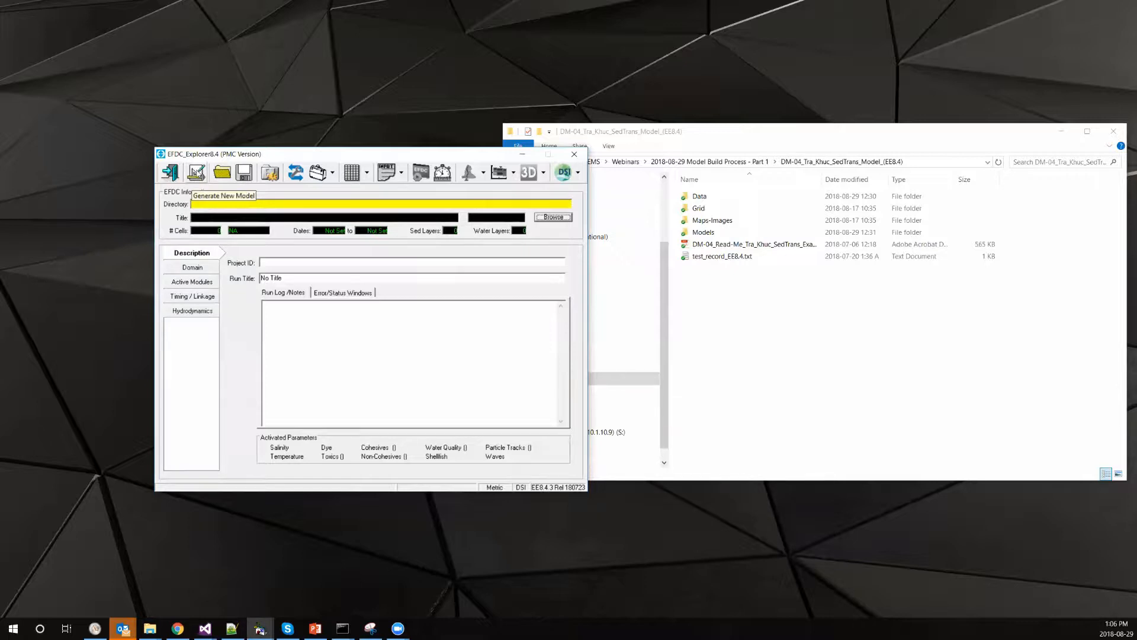
Start generating a new EFDC model and choose CVLGrid as the grid type
left_click(200, 175)
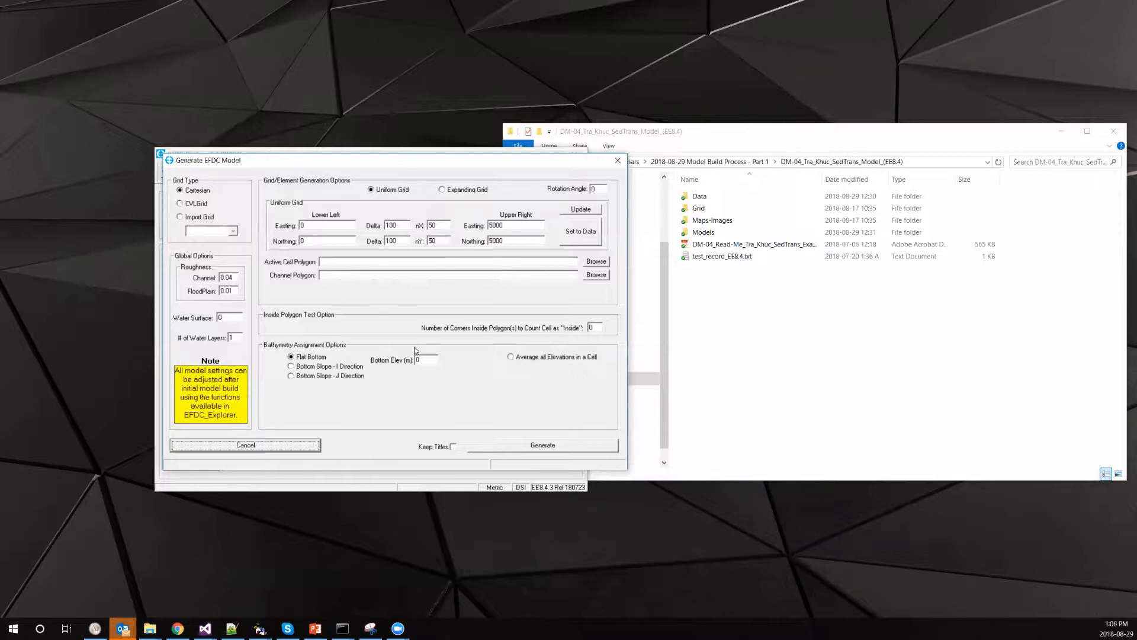
left_click(194, 219)
left_click(223, 232)
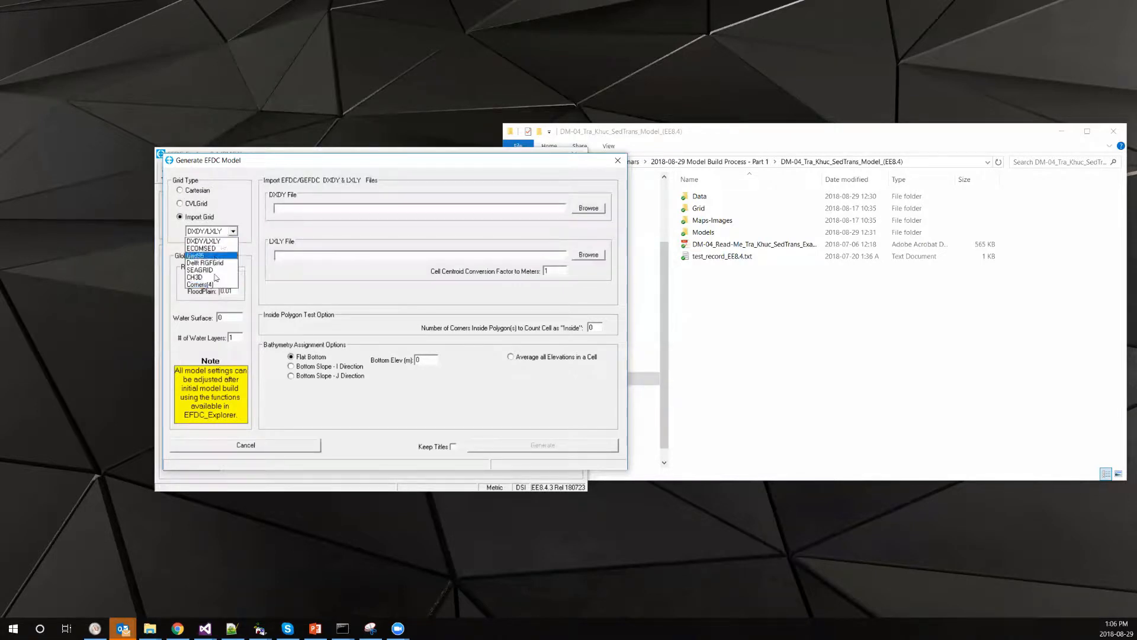
left_click(202, 209)
left_click(195, 207)
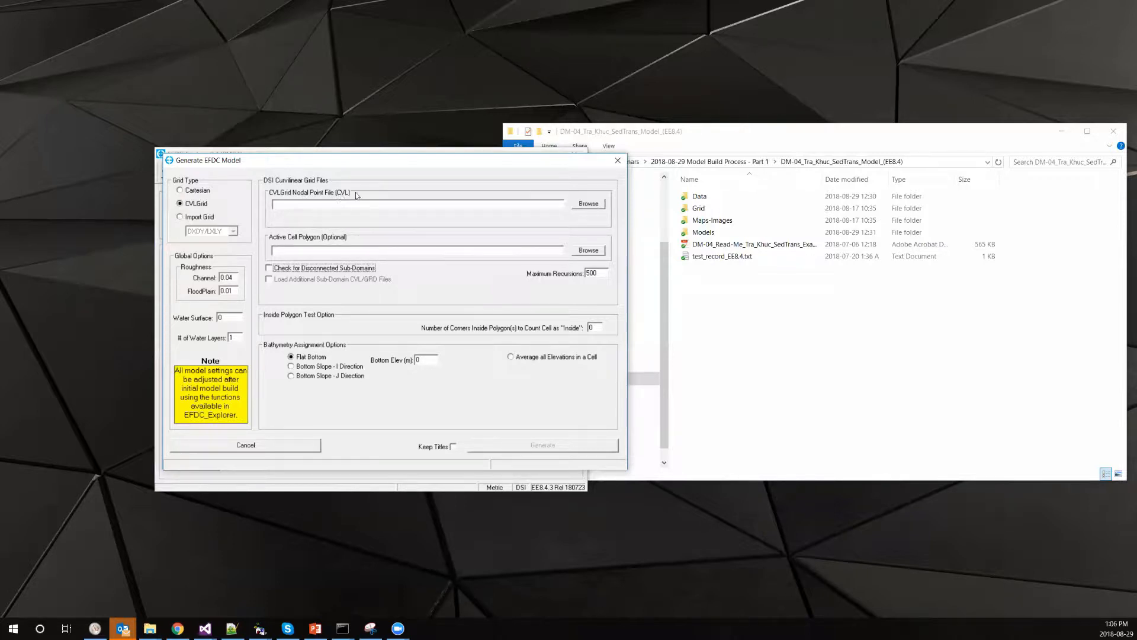
Load Trakhuc.cvl from the Grid folder of DM-04_Tra_Khuc_SedTrans_Model_(EE8.4) as the CVLGrid nodal point file
left_click(588, 204)
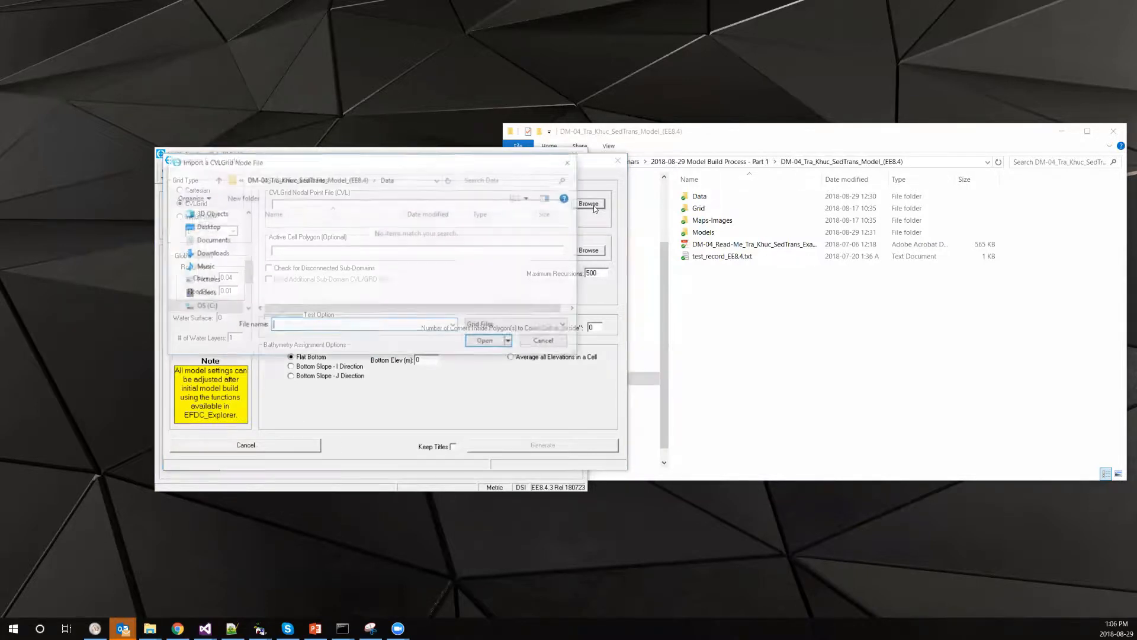
left_click(338, 181)
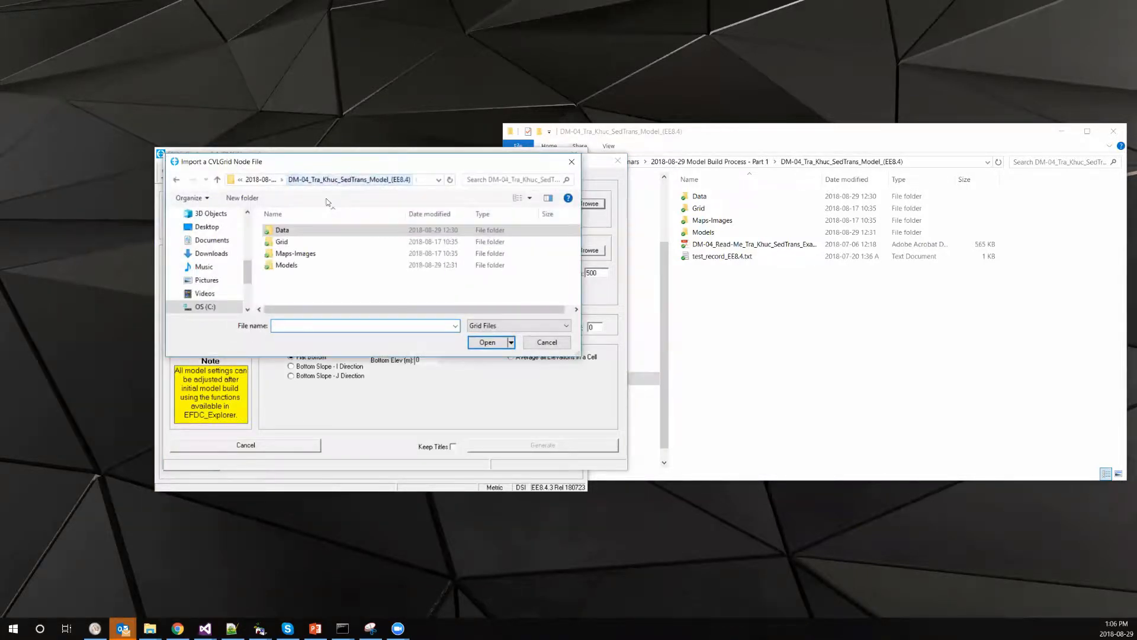
double_click(289, 241)
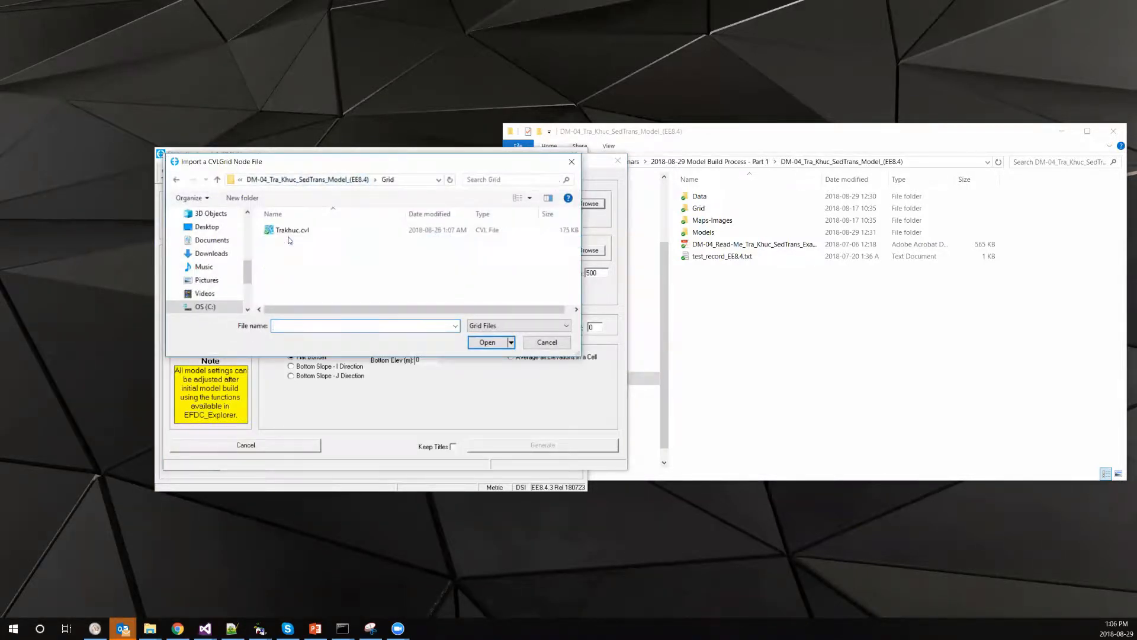
left_click(305, 179)
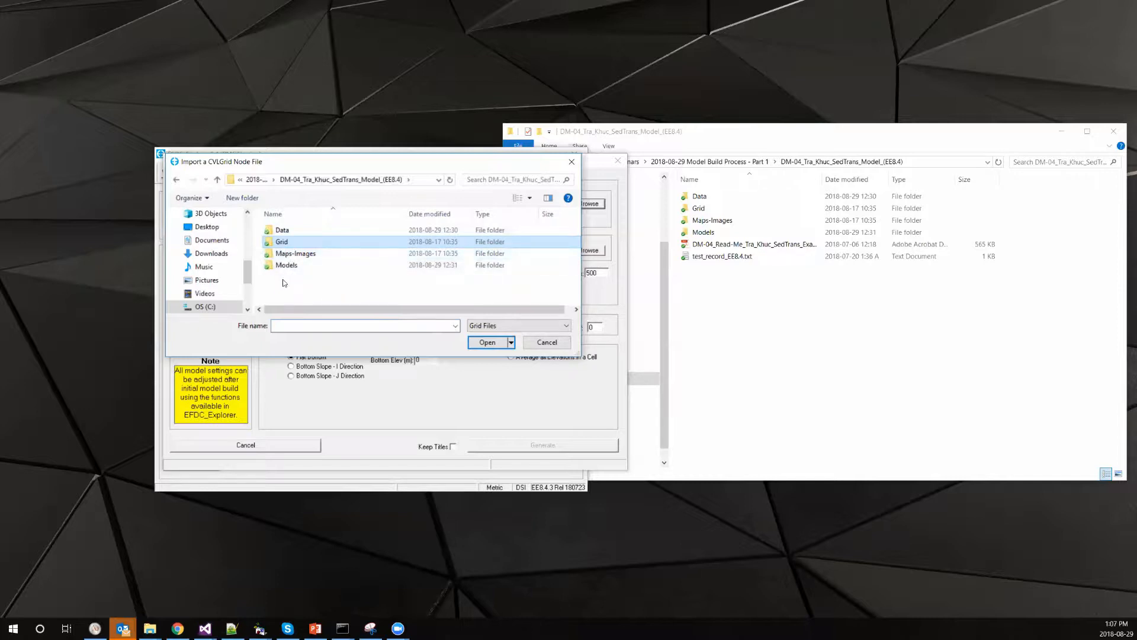
double_click(278, 243)
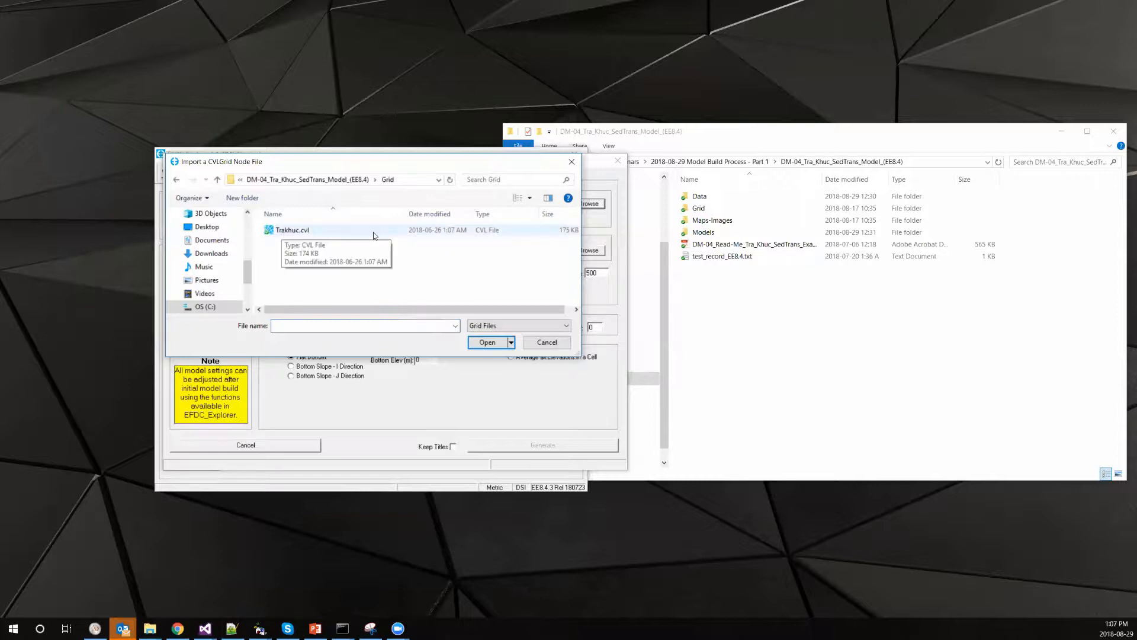
left_click(282, 233)
double_click(281, 235)
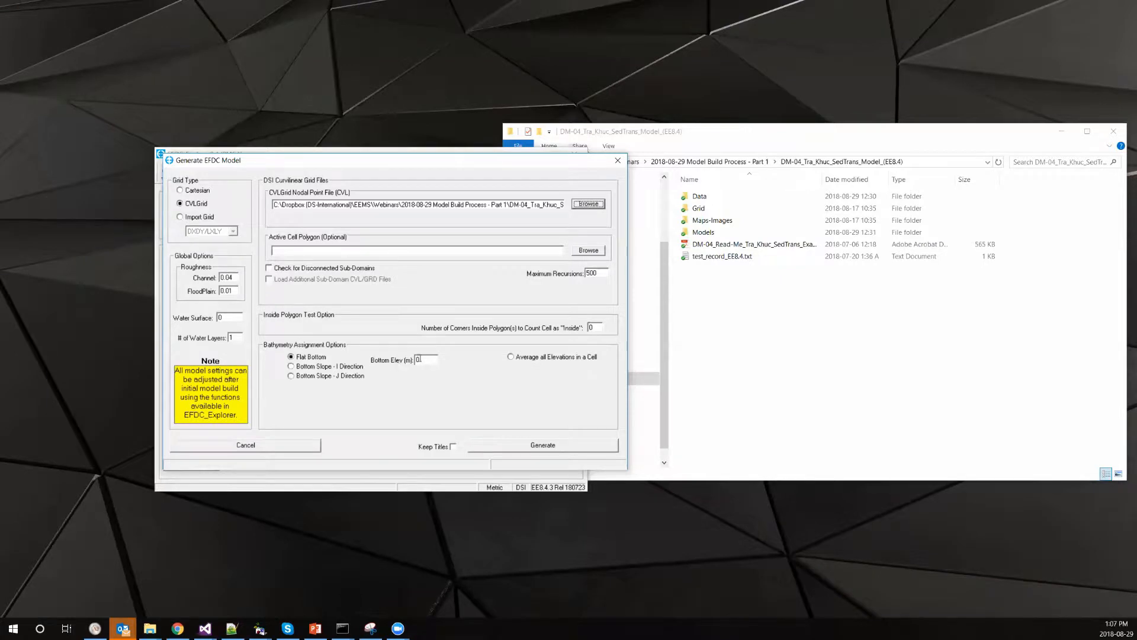
Generate the model with the flat bottom bathymetry option, acknowledge the cell message and reposition the main window
left_click(307, 359)
left_click(555, 446)
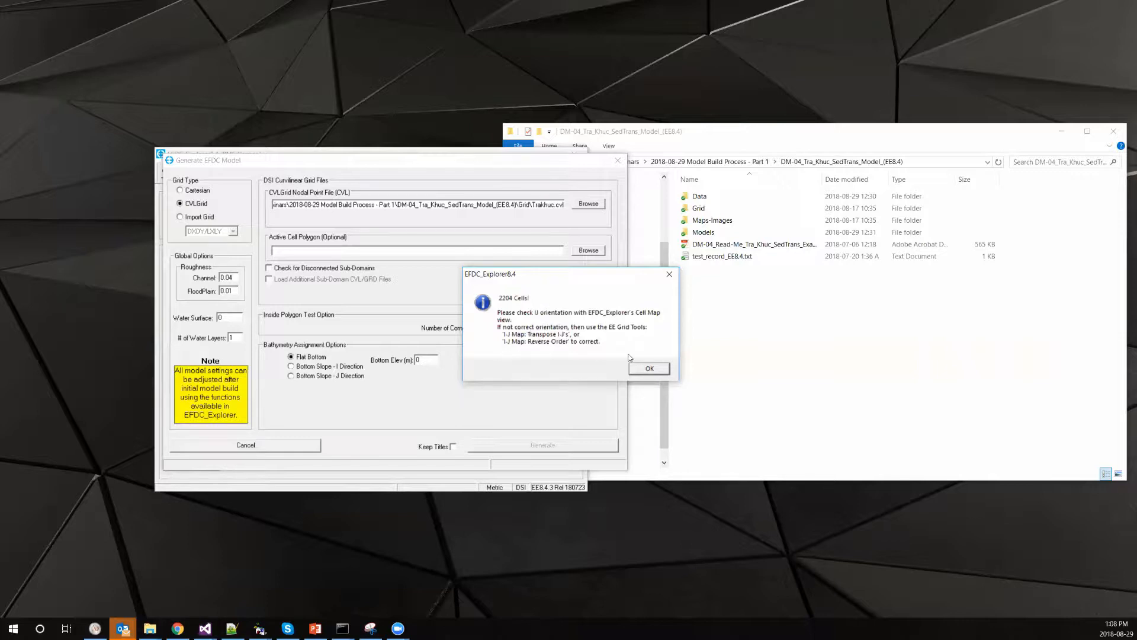
left_click(658, 372)
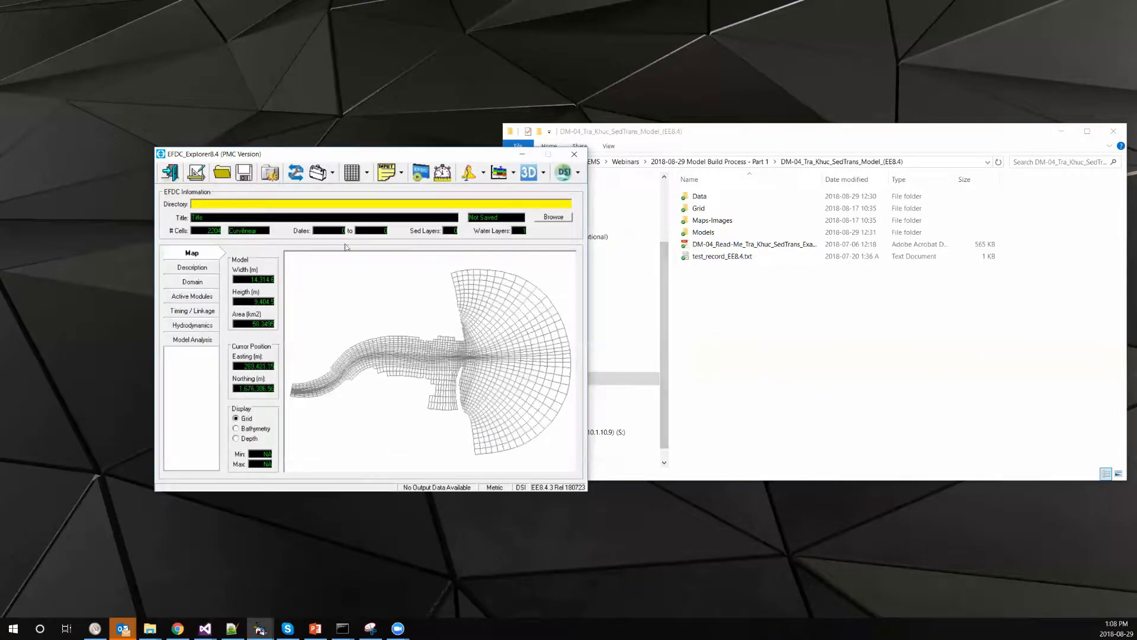
left_click_drag(357, 155, 425, 130)
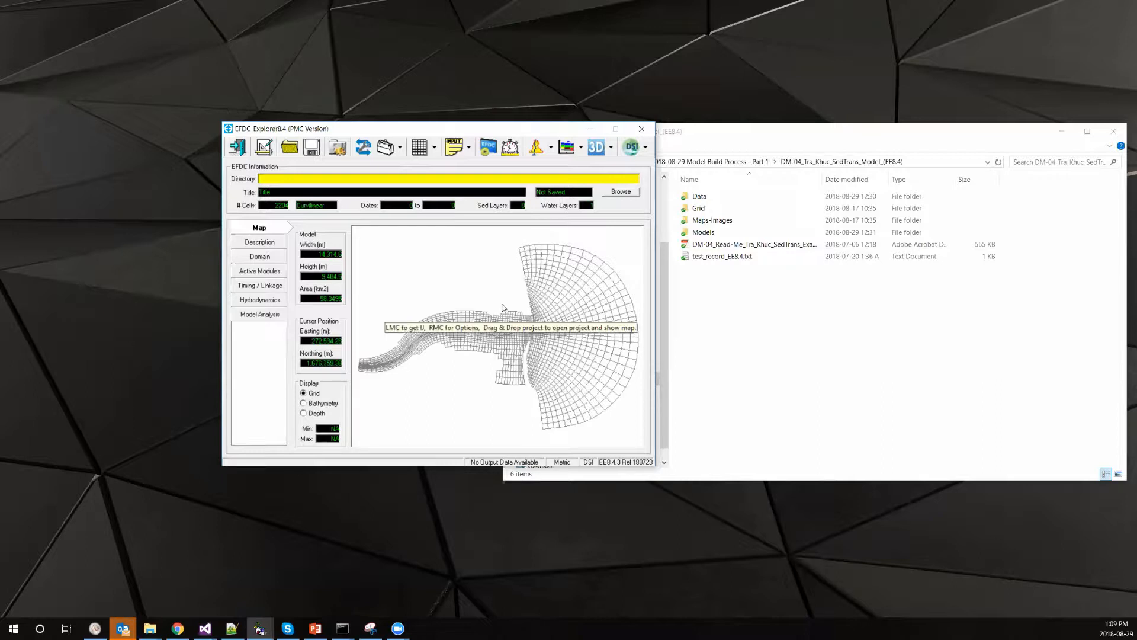
Open the bathymetry assignment dialog from the domain's initial conditions and bottom roughness settings
left_click(276, 243)
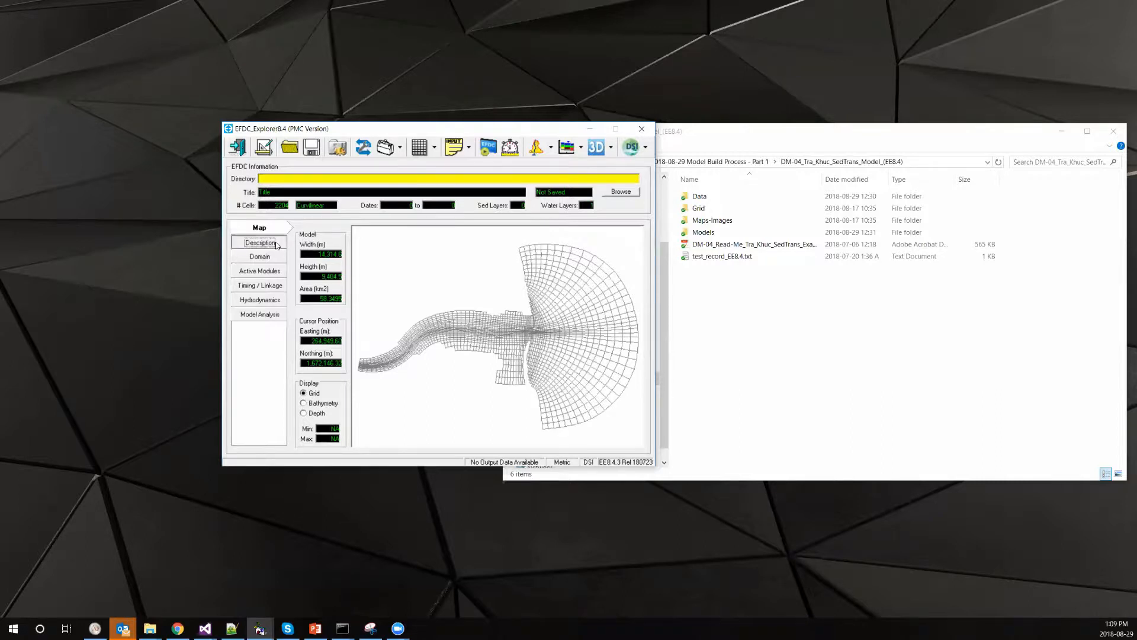
left_click(260, 228)
left_click(265, 256)
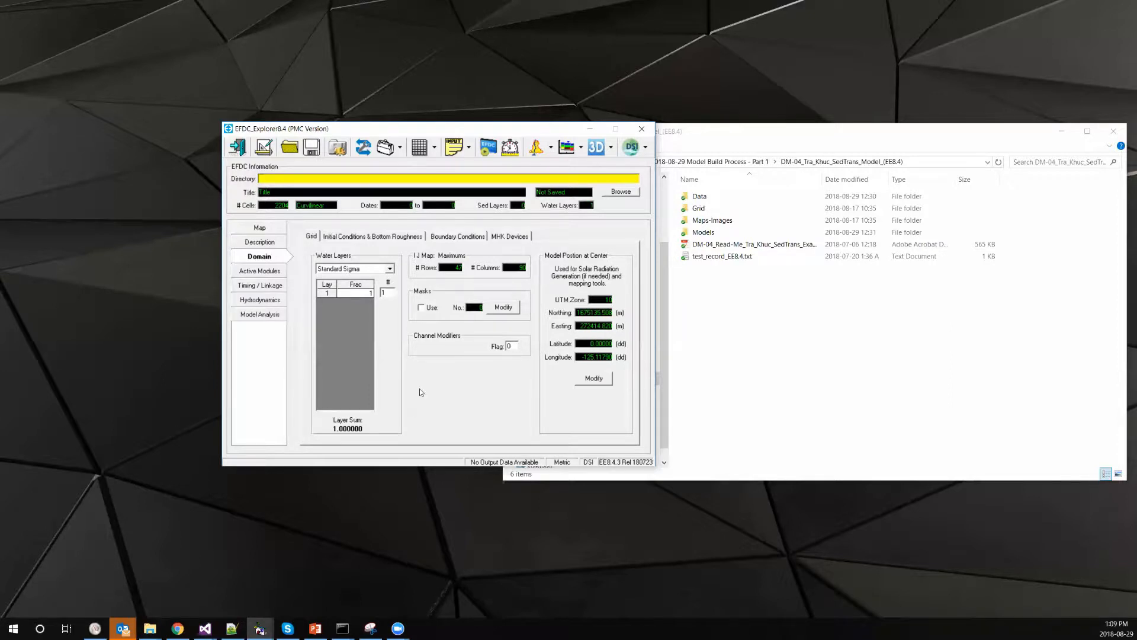
left_click(337, 237)
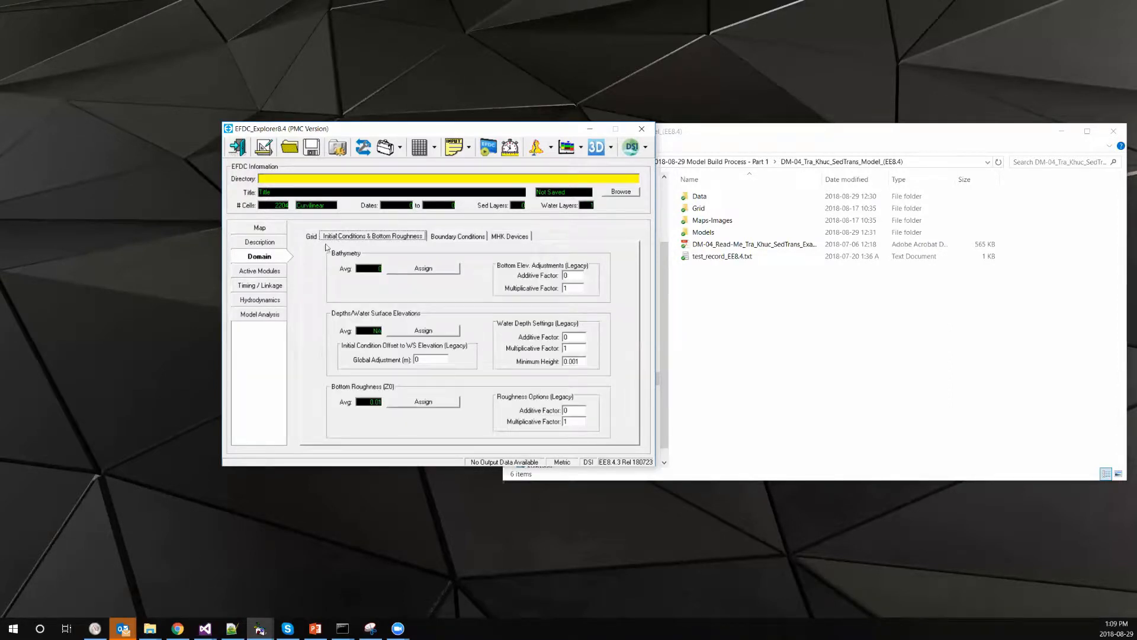
left_click(312, 236)
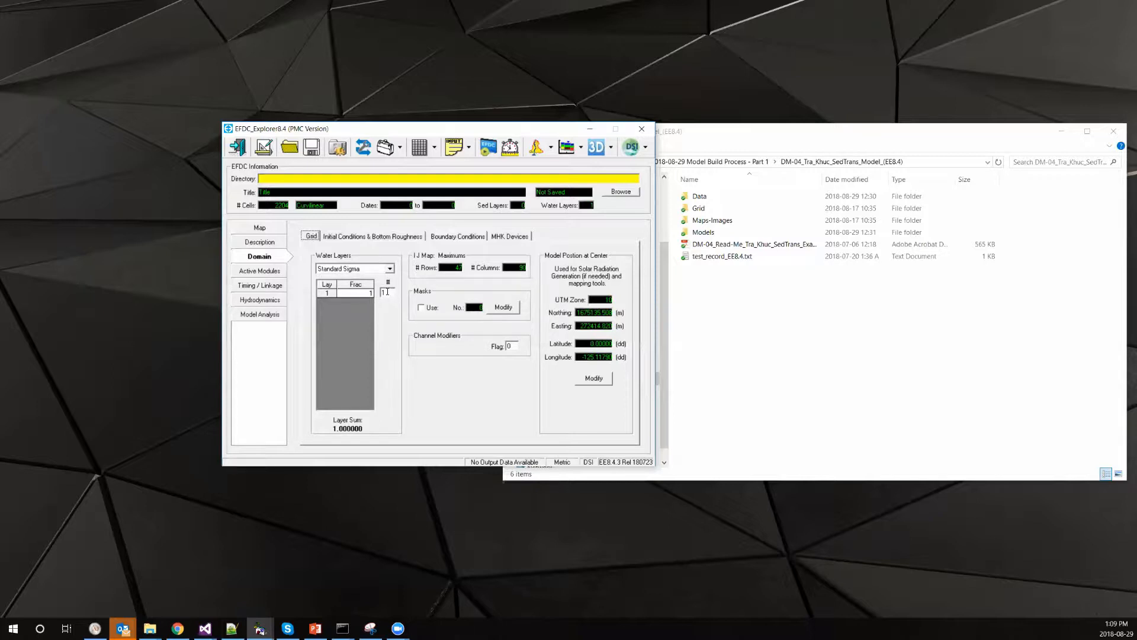
left_click(374, 237)
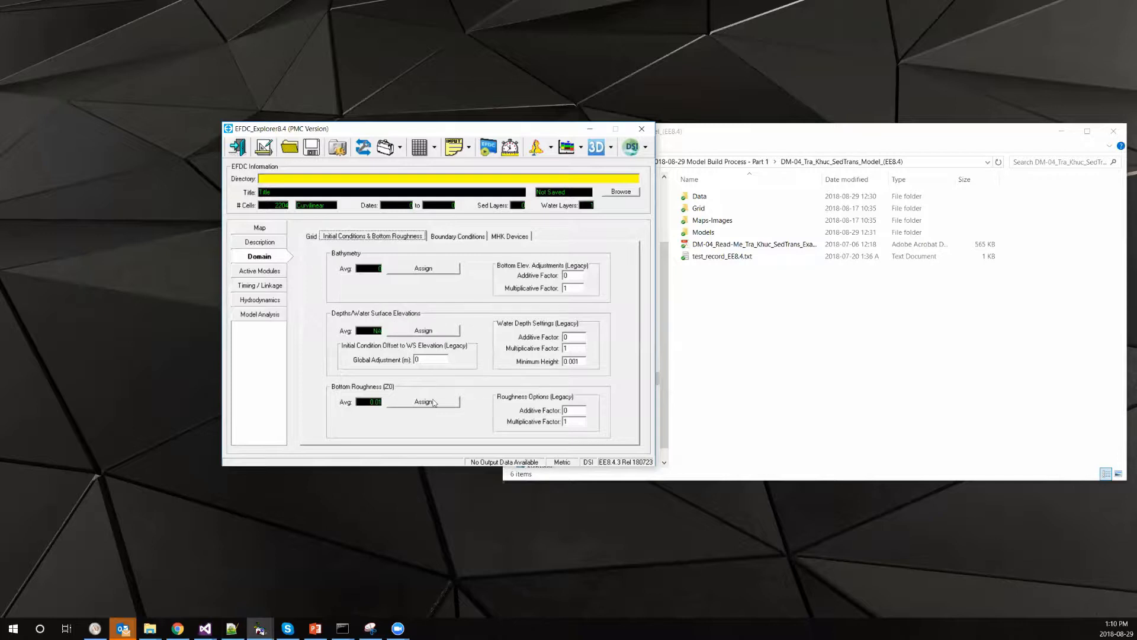
left_click(451, 271)
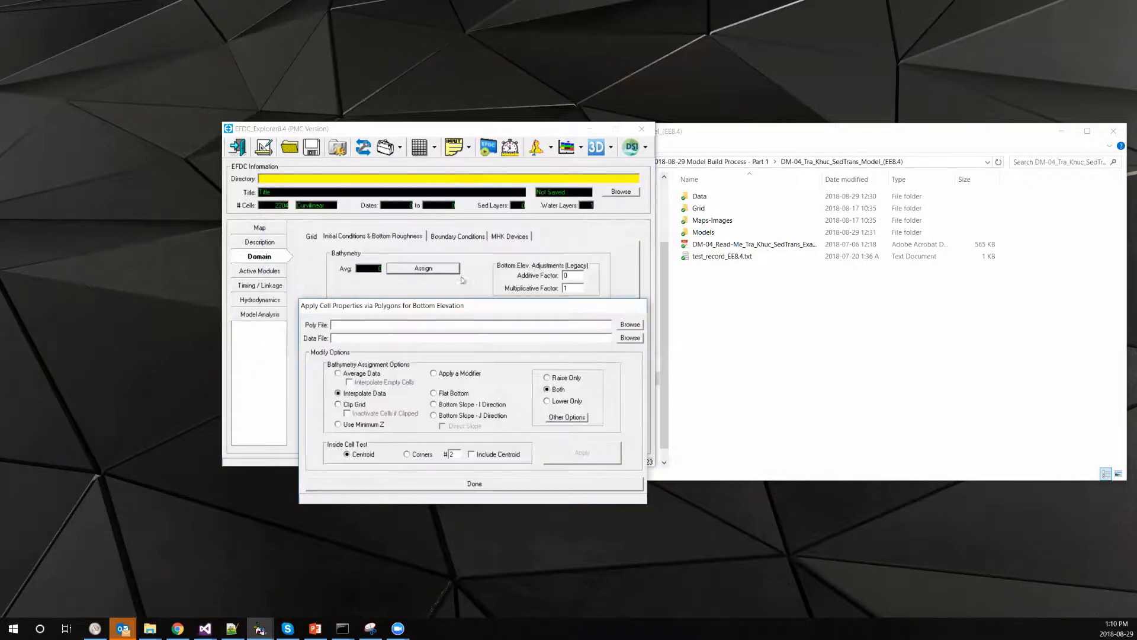
left_click_drag(446, 306, 405, 224)
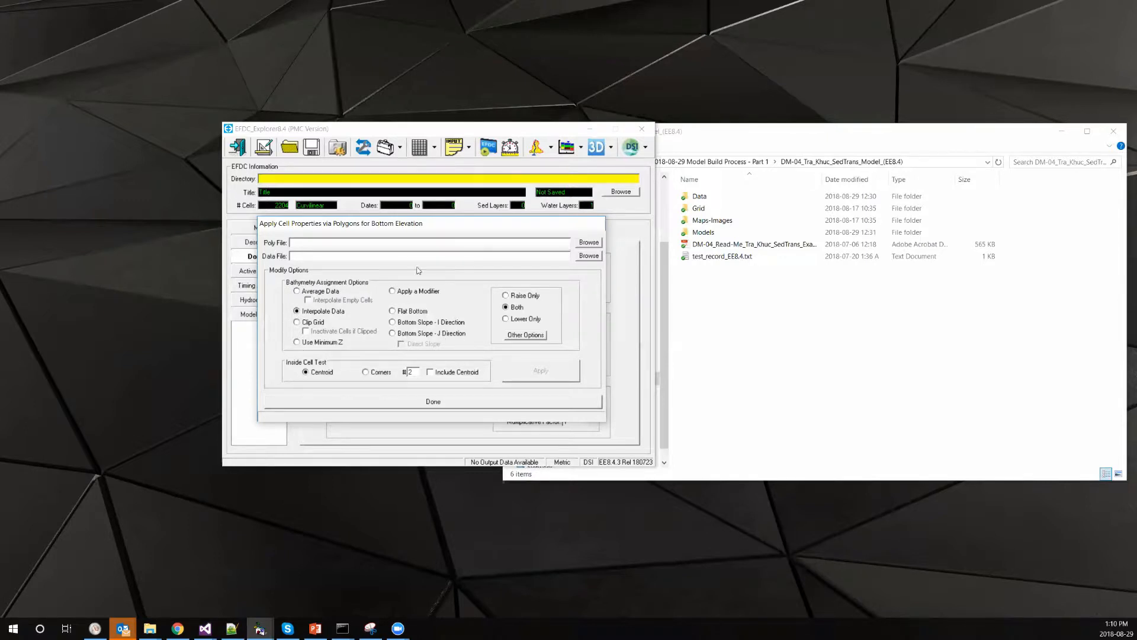
Load Domain.p2d from the Data folder as the polygon file for the bottom elevation assignment
left_click(295, 254)
left_click(310, 244)
left_click(589, 242)
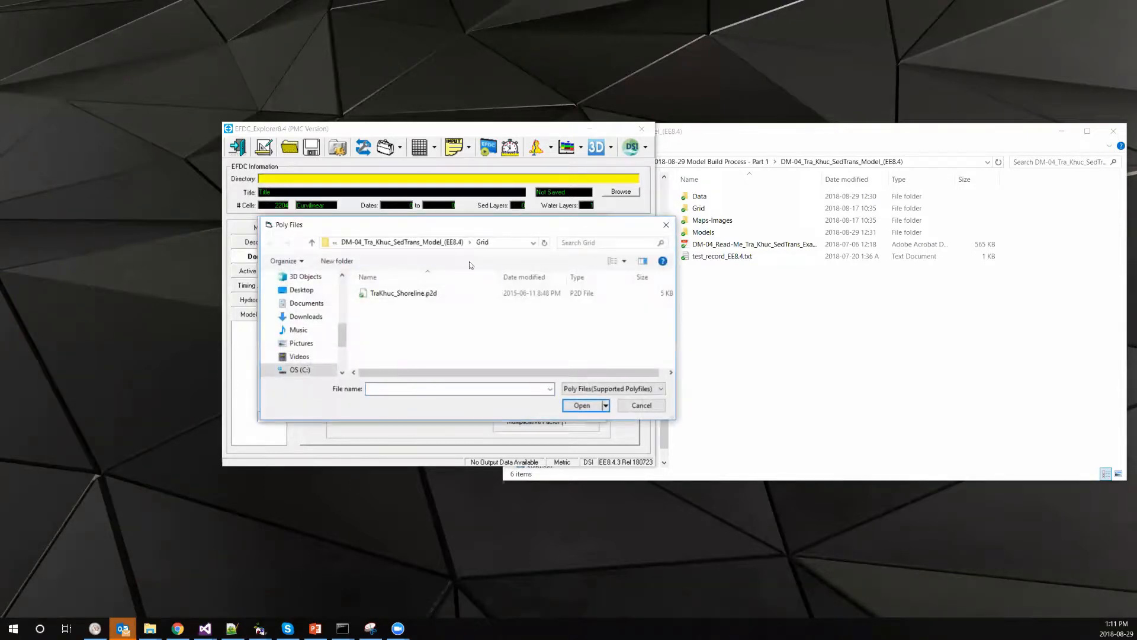
left_click(374, 242)
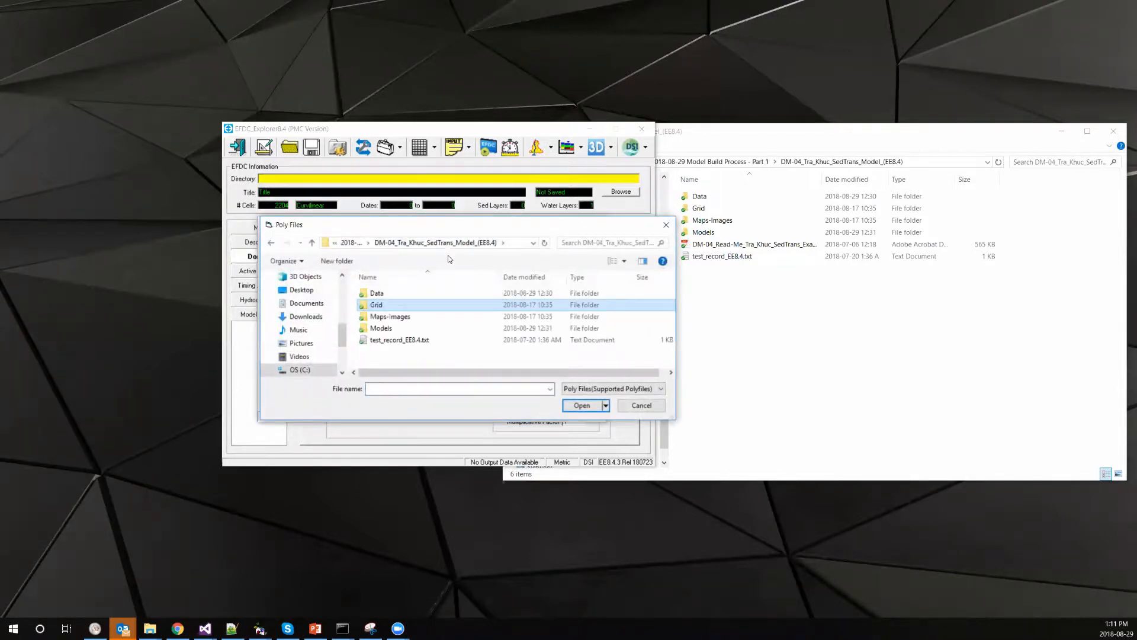
double_click(407, 291)
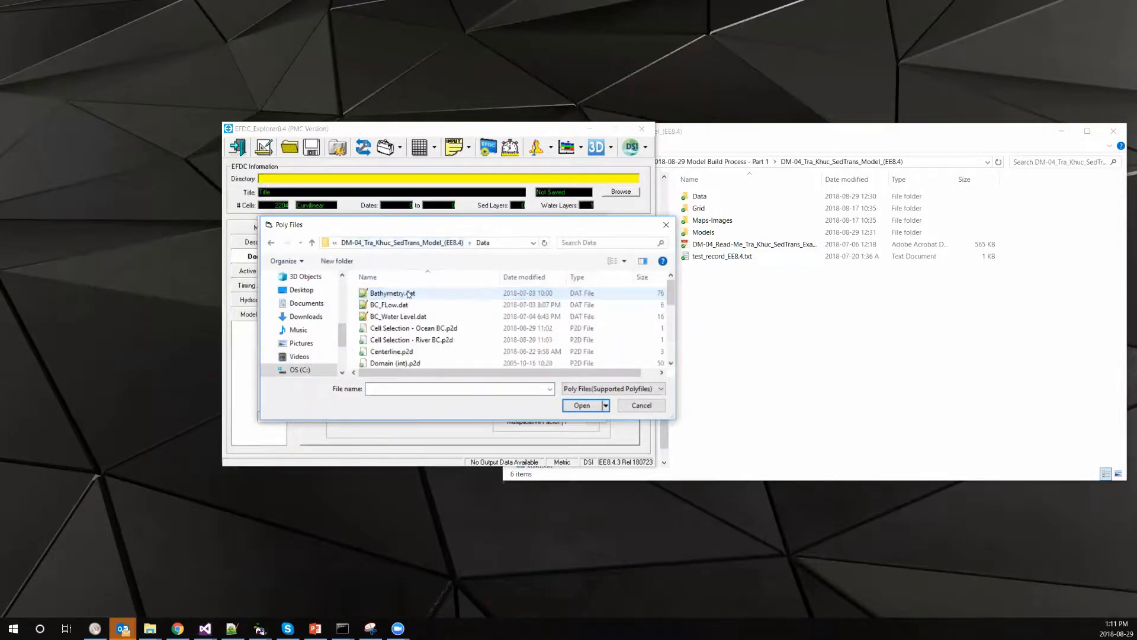
scroll(468, 350, "down", 1)
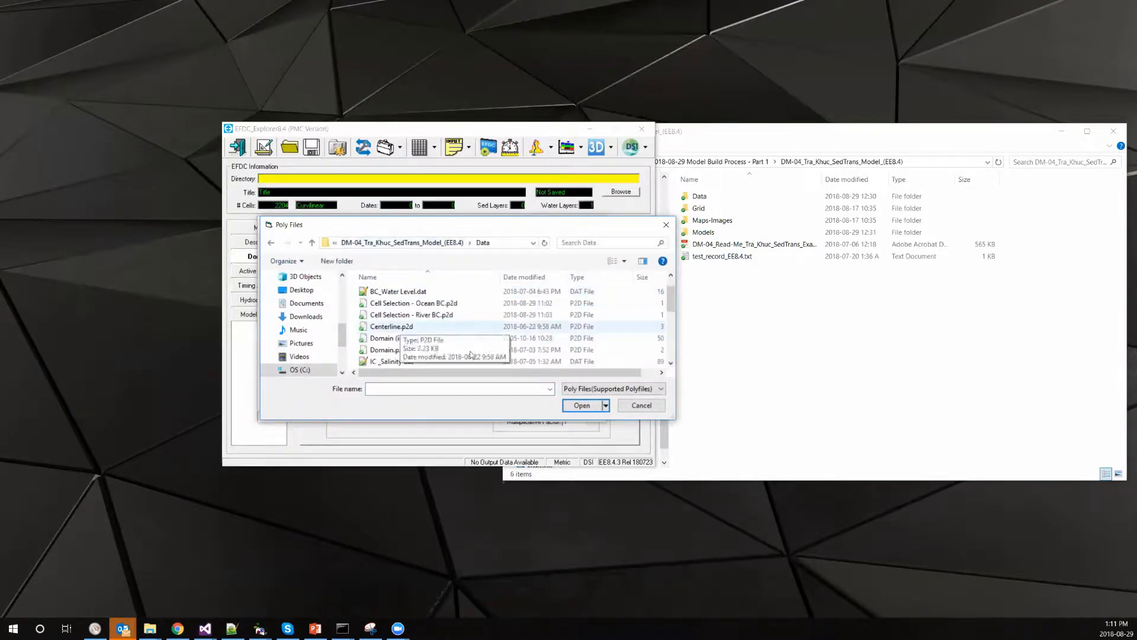
scroll(409, 352, "down", 1)
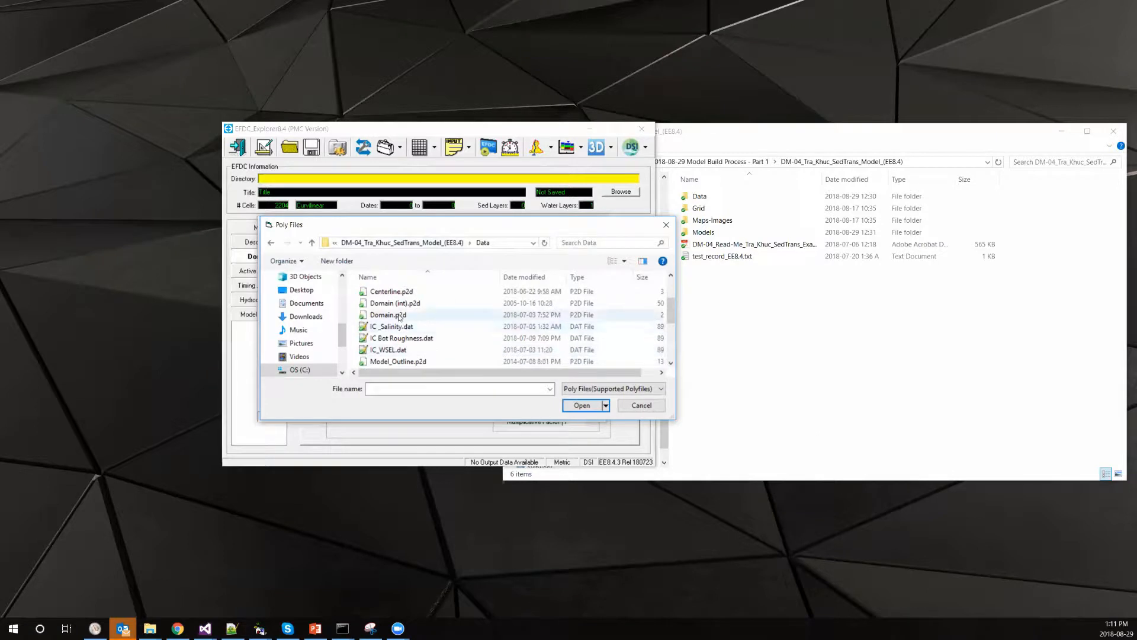
left_click(374, 315)
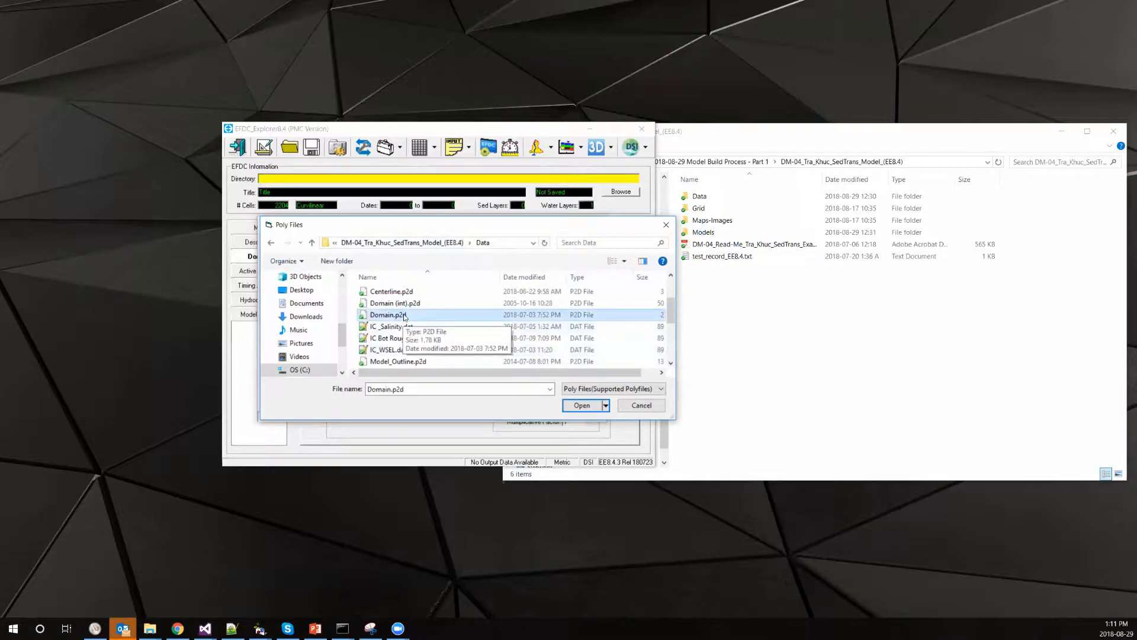
right_click(407, 317)
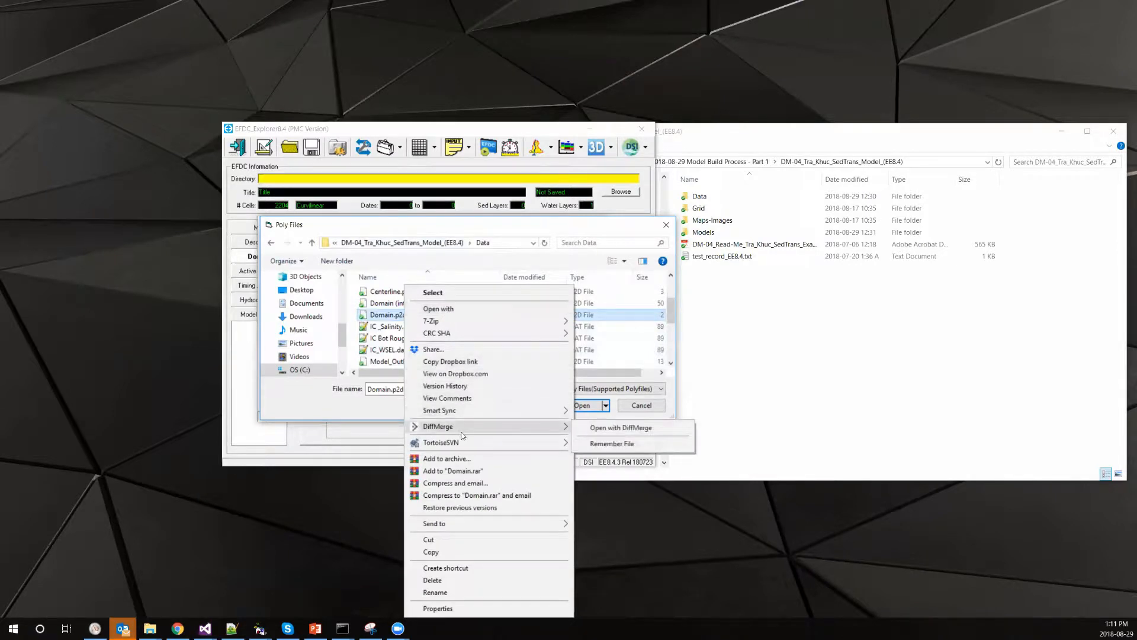
mouse_move(474, 522)
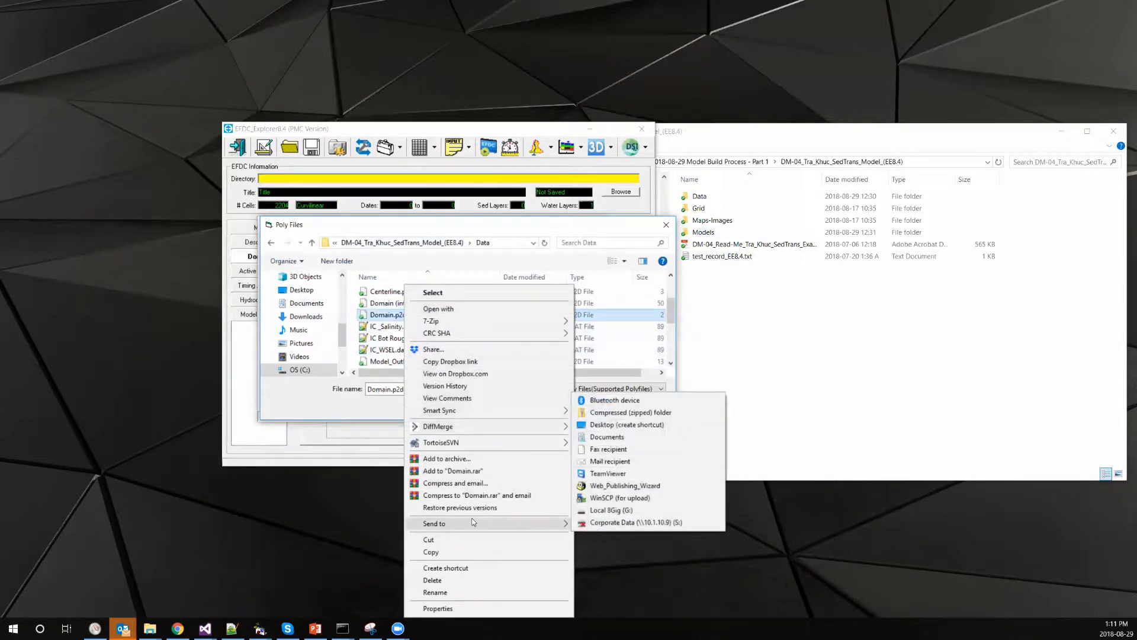
key("Escape")
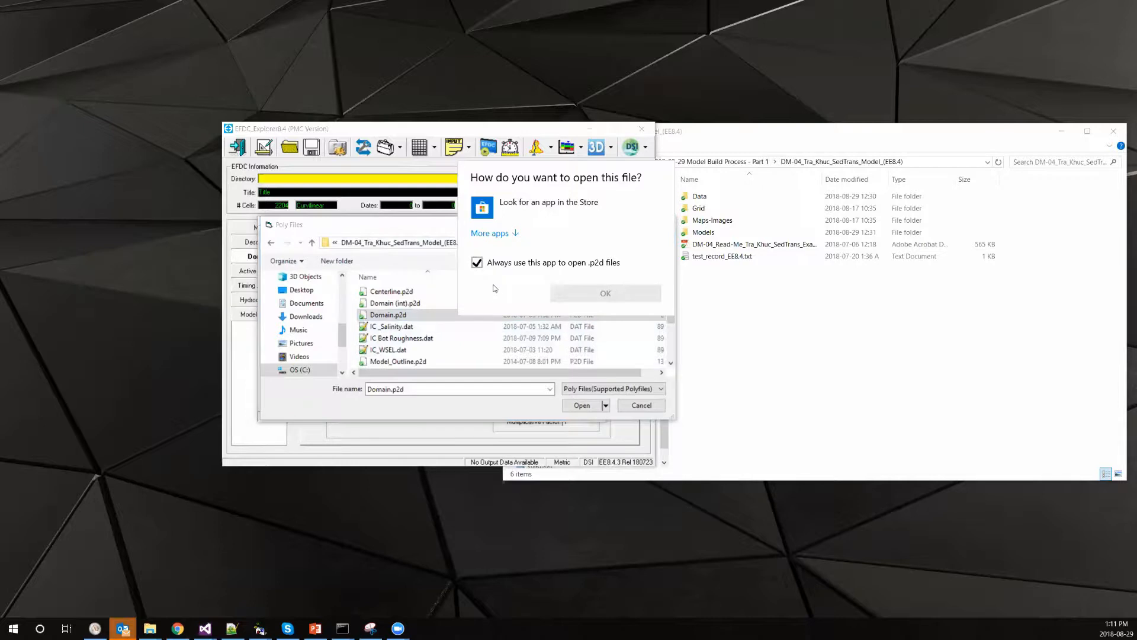
left_click(490, 331)
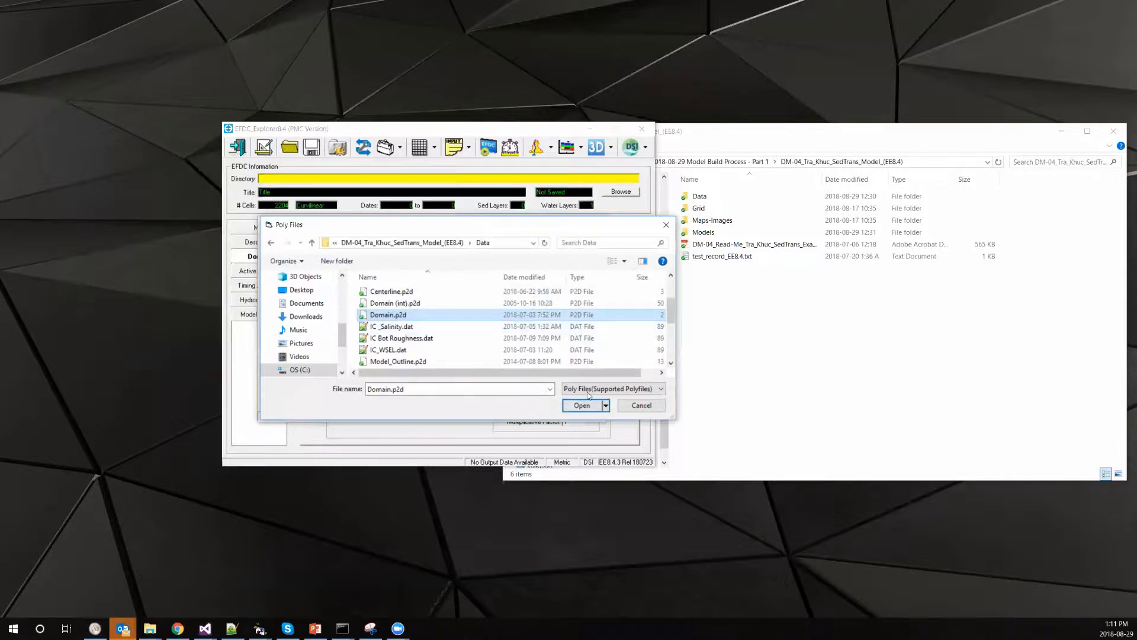
left_click(568, 405)
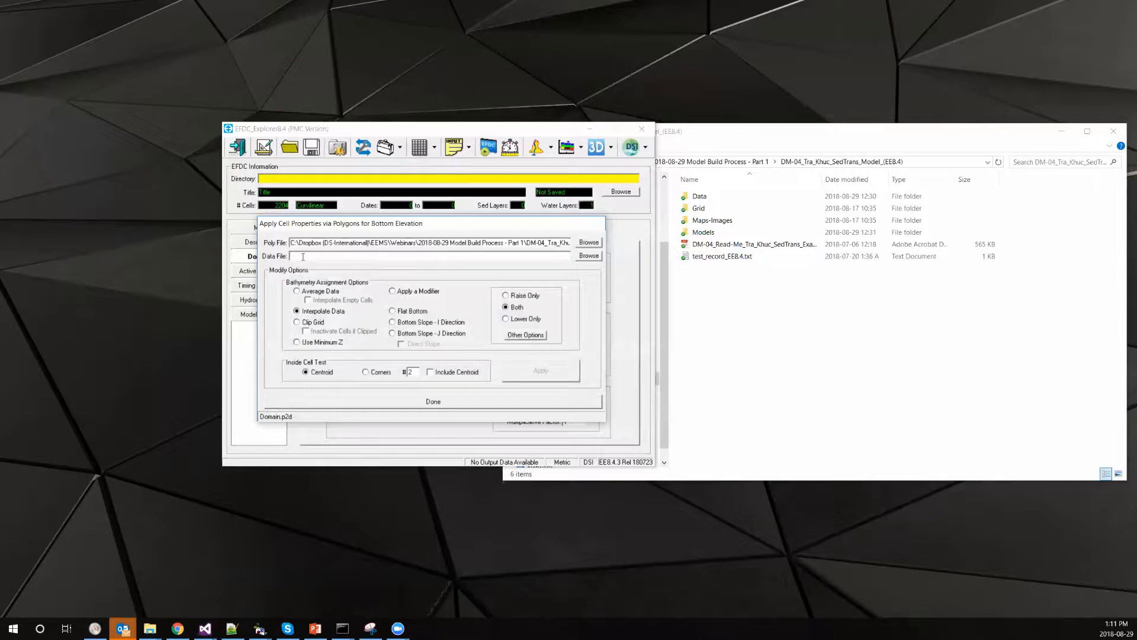
Examine the bathymetry assignment options, including average data, interpolate data, use minimum Z, apply a modifier and flat bottom
left_click(314, 292)
left_click(318, 311)
left_click(316, 343)
left_click(414, 292)
left_click(413, 311)
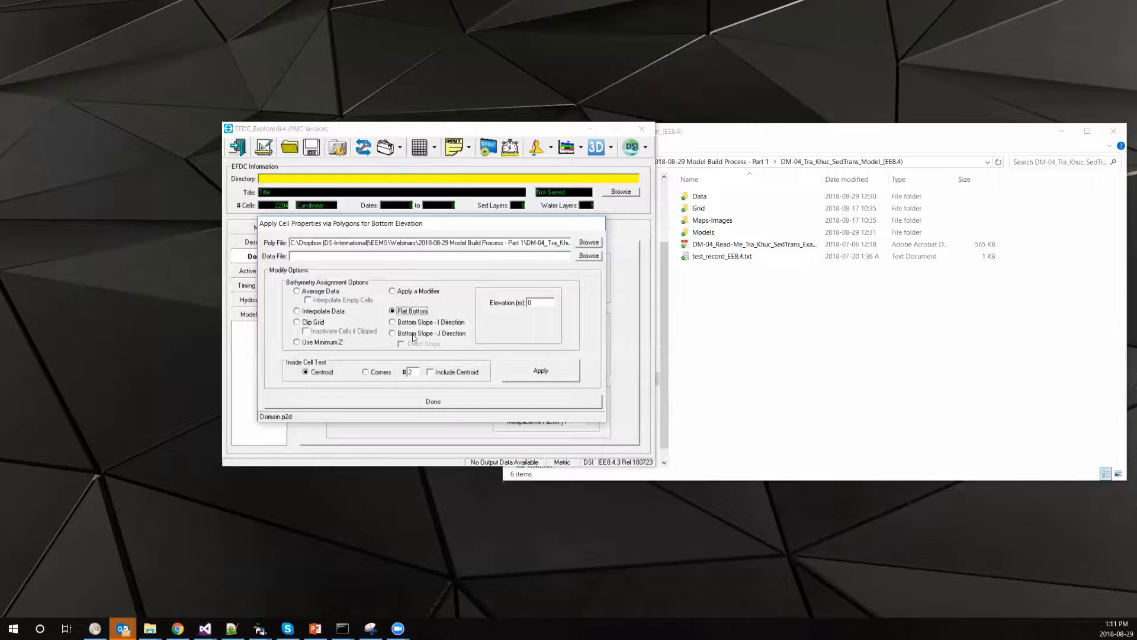
left_click(321, 312)
left_click(323, 291)
left_click(317, 315)
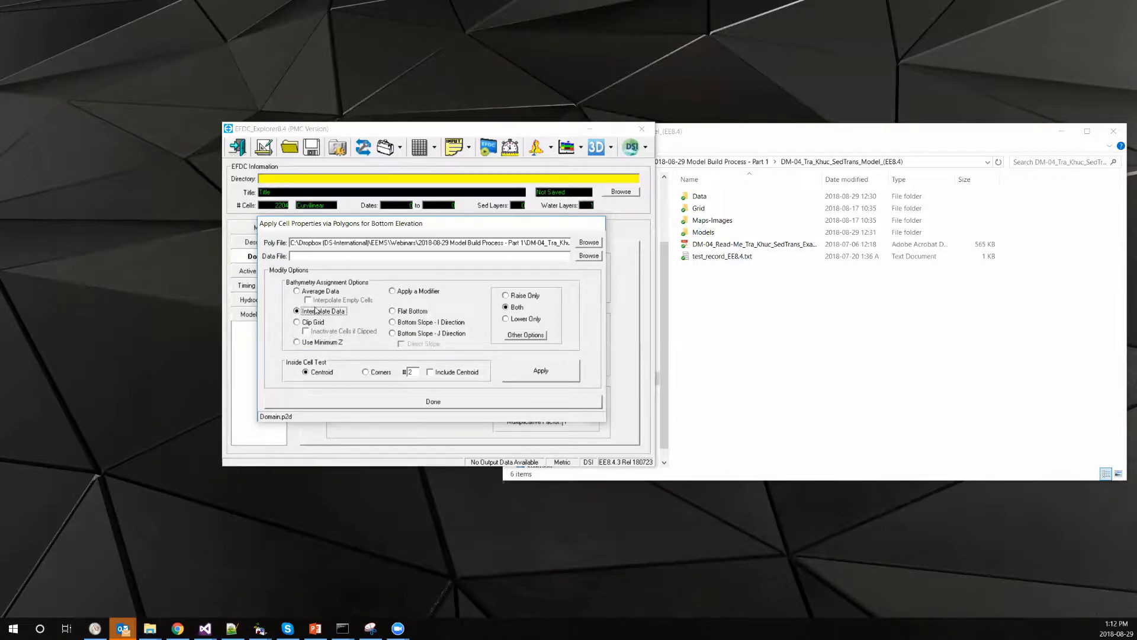
Set the bathymetry assignment to Average Data with Interpolate Empty Cells, using Both for raising and lowering
left_click(325, 292)
left_click(338, 300)
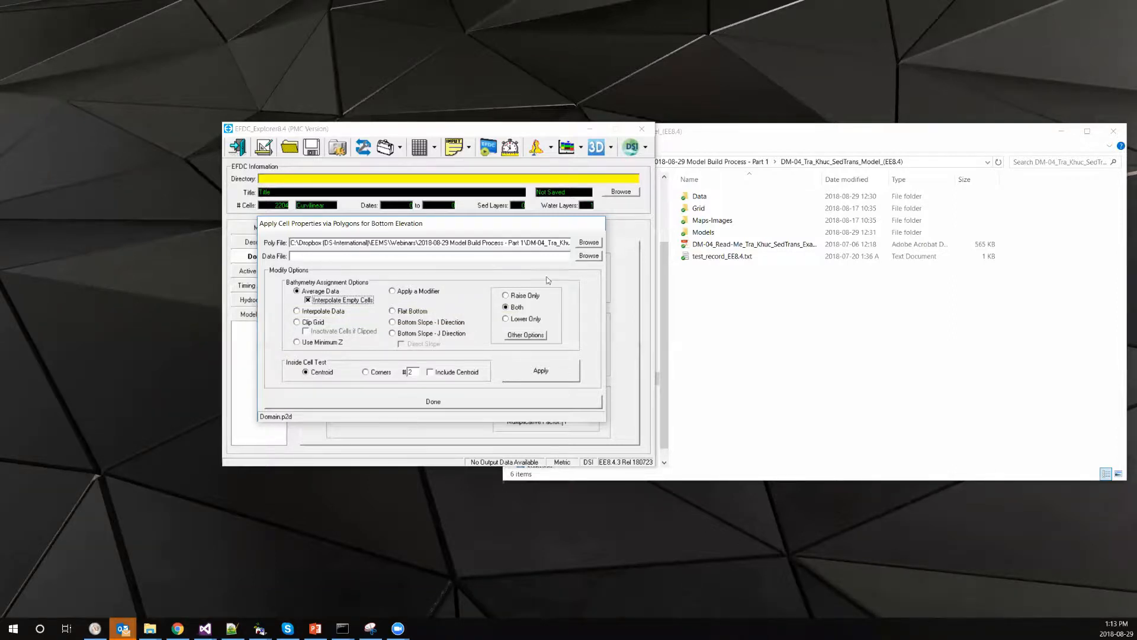
left_click(521, 308)
Load Bathymetry.dat from the Data folder as the data file for the bottom elevation assignment
left_click(593, 255)
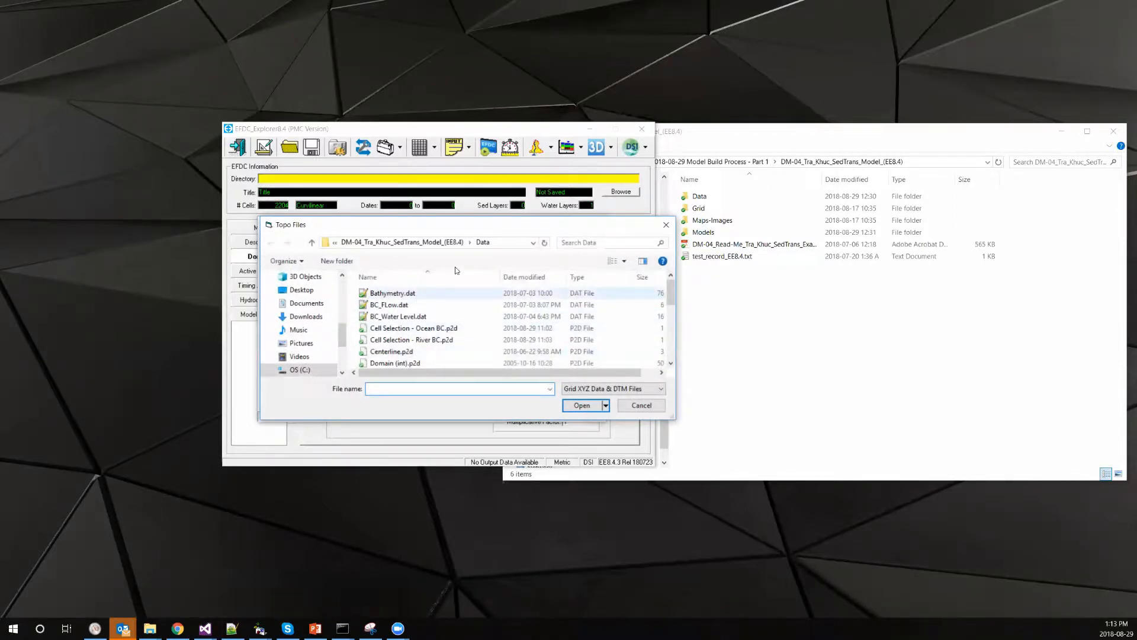
scroll(464, 320, "down", 1)
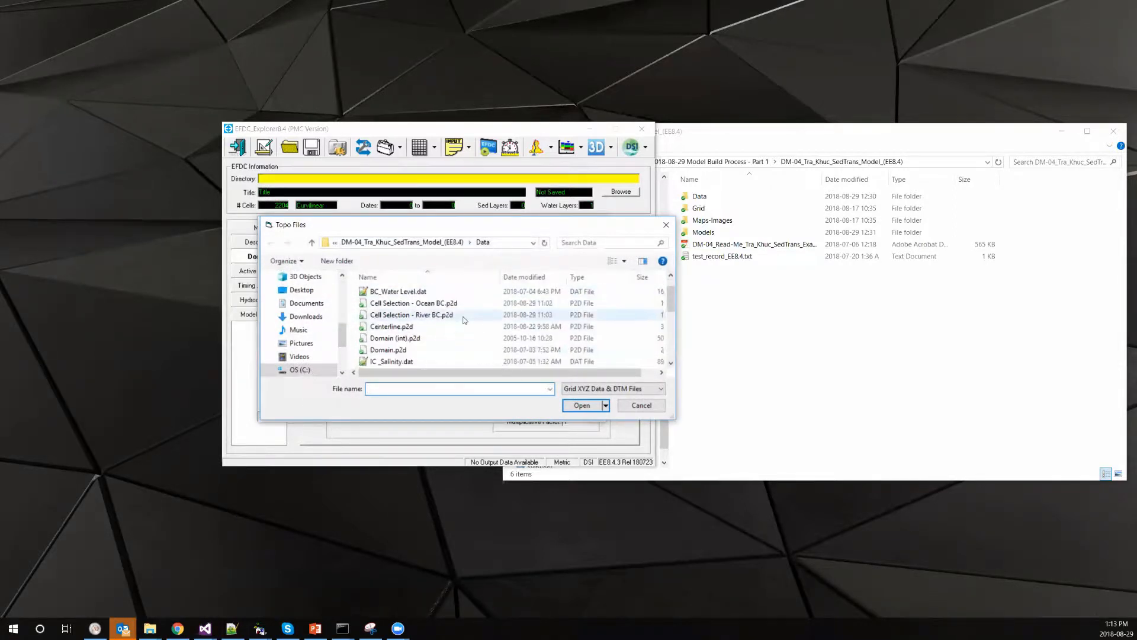
scroll(462, 324, "down", 1)
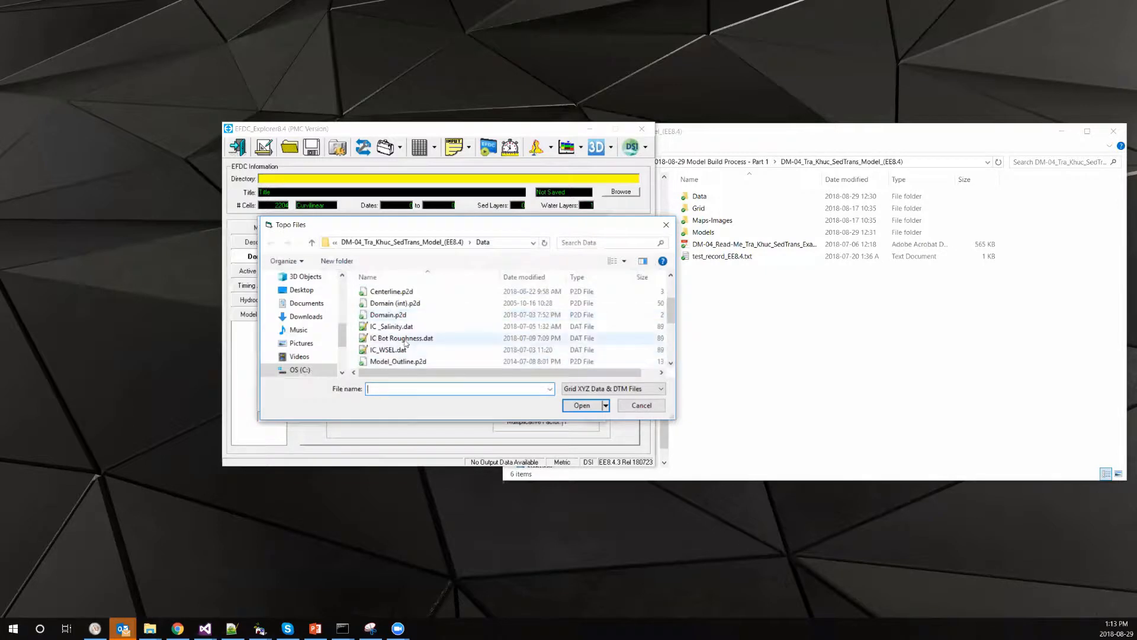
scroll(415, 356, "up", 2)
double_click(392, 293)
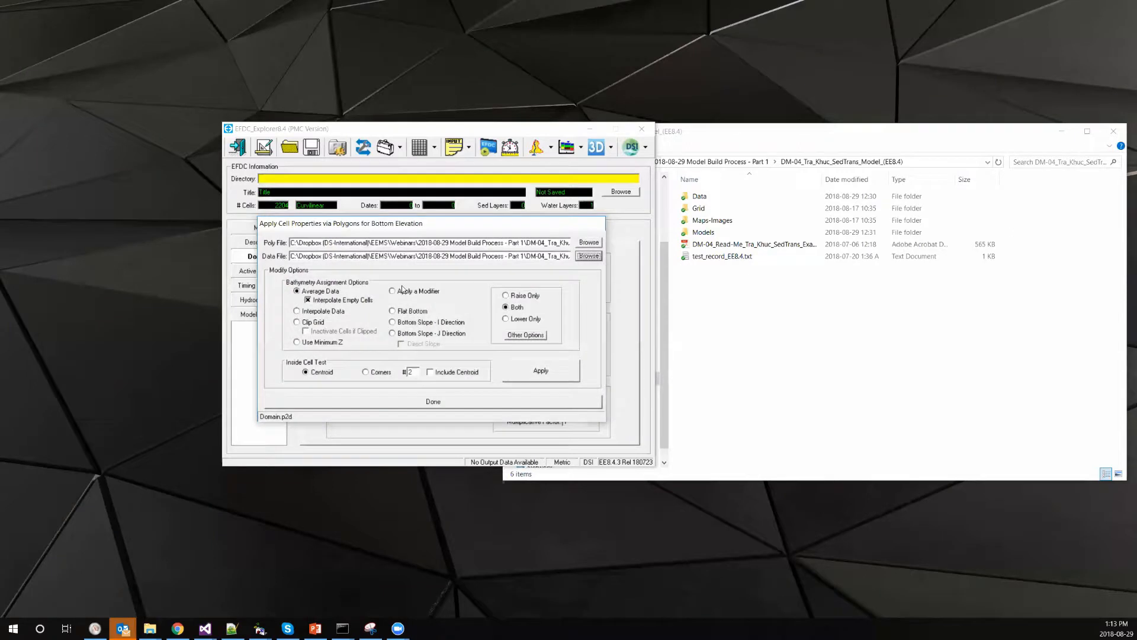
Check the ends of the polygon and data file paths, apply the bathymetry assignment and close its dialog
left_click(547, 243)
key("End")
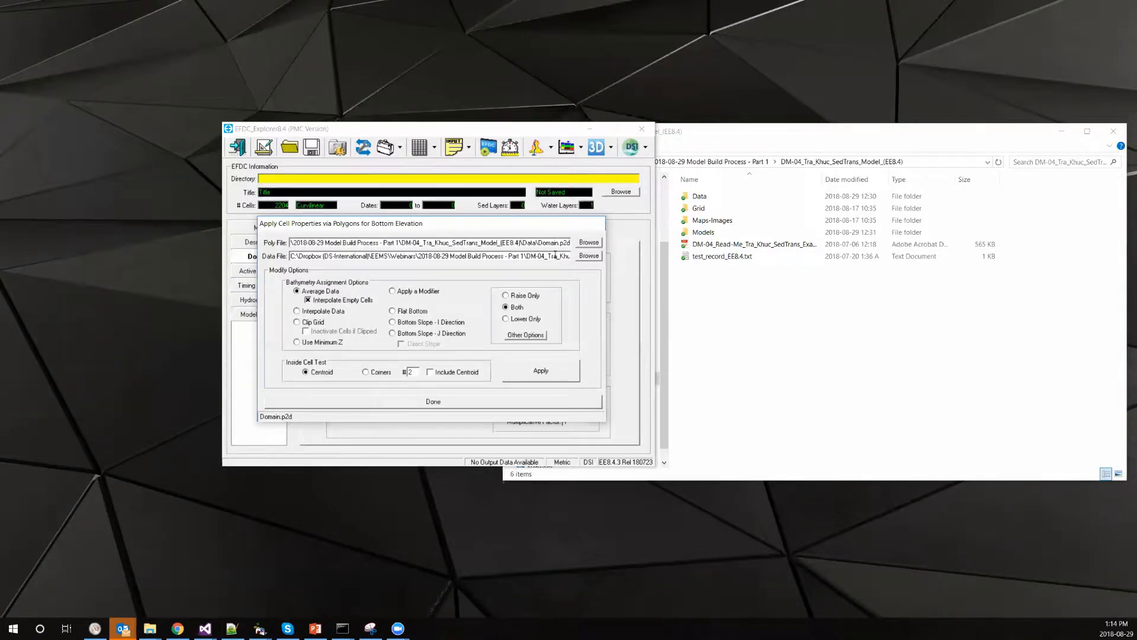
left_click(555, 255)
key("End")
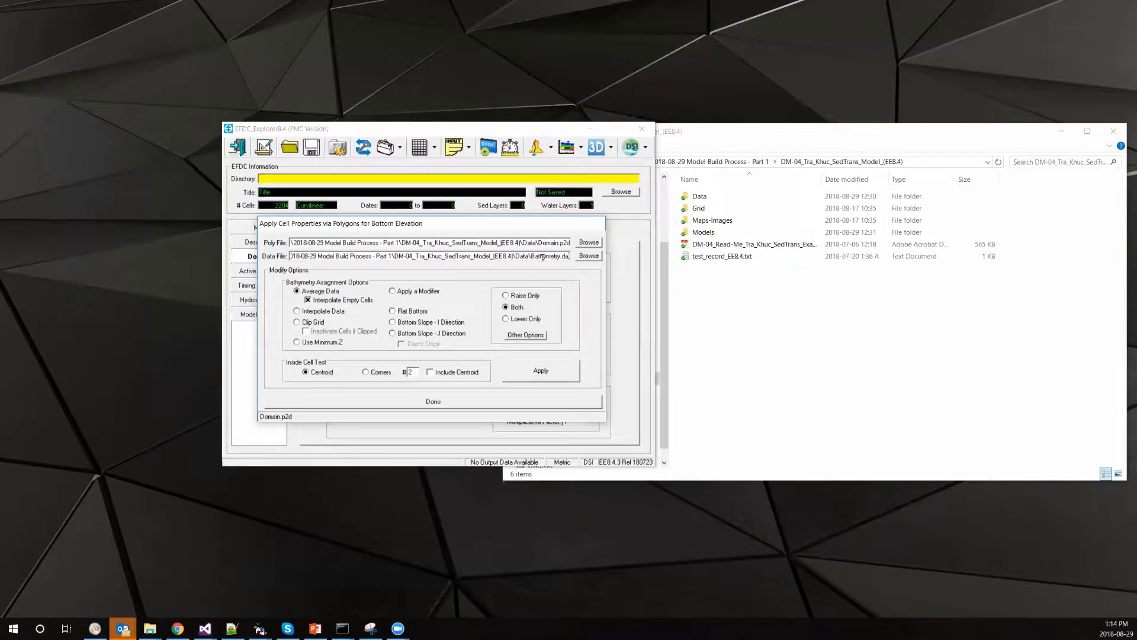
left_click(551, 377)
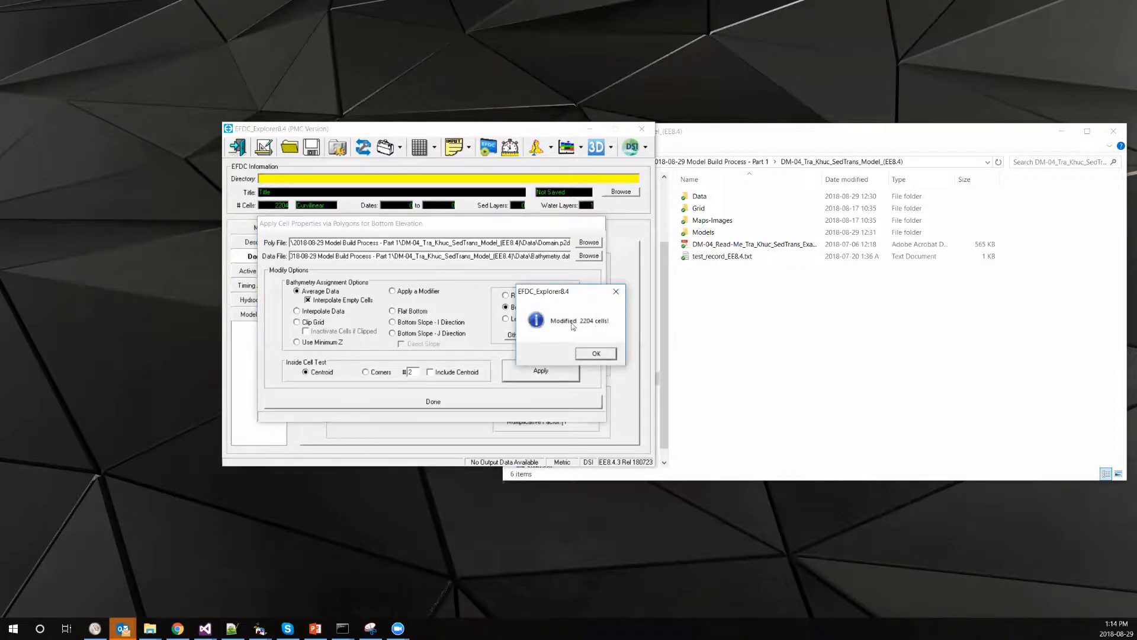
left_click(597, 353)
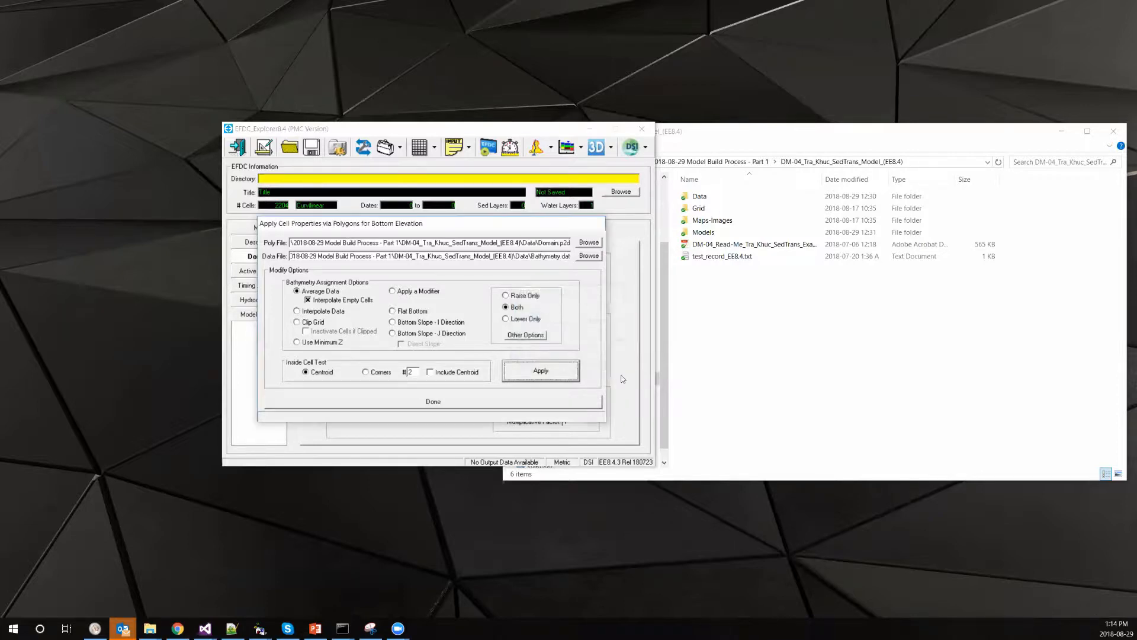
left_click(494, 398)
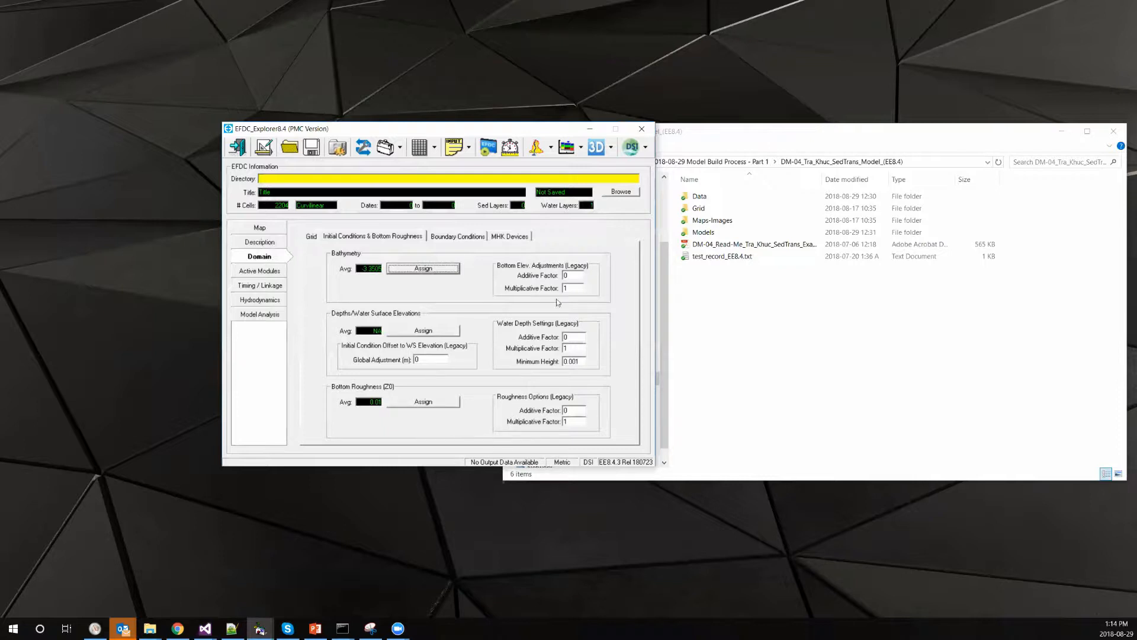
View the assigned bottom elevations in the 2D plan view with the grid hidden, and close the viewer
left_click(540, 147)
left_click(538, 147)
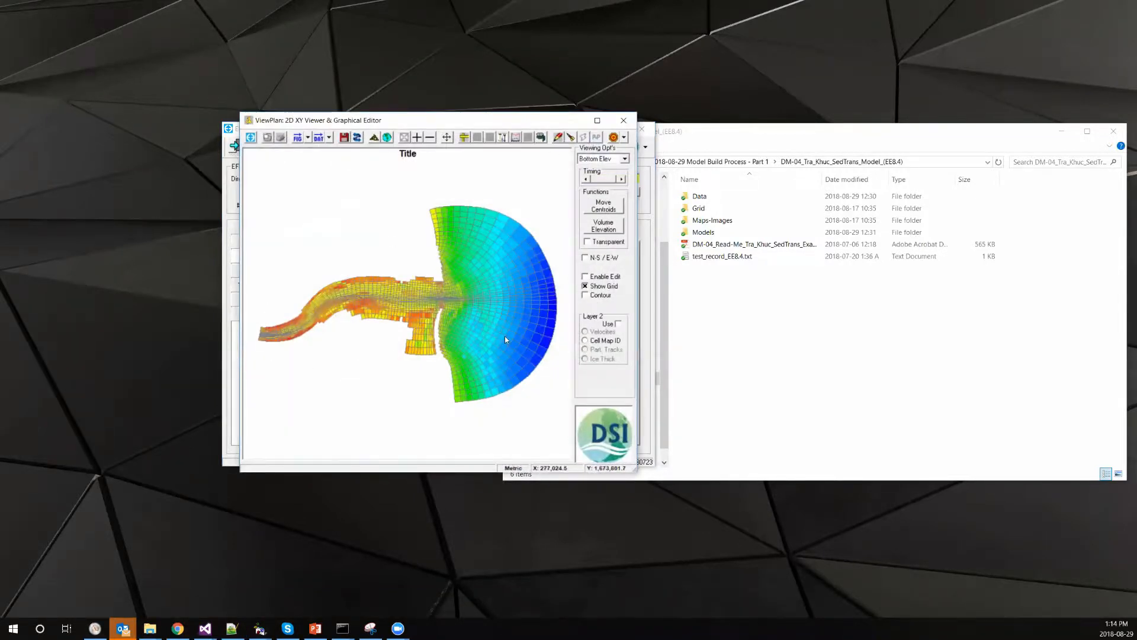
left_click(609, 287)
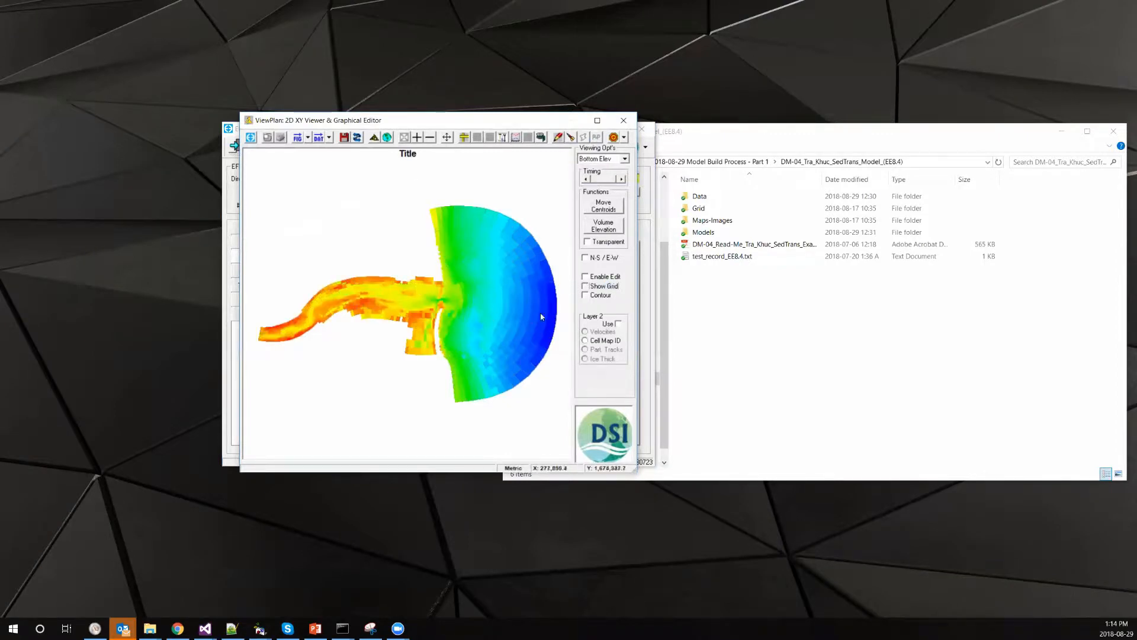
left_click(628, 120)
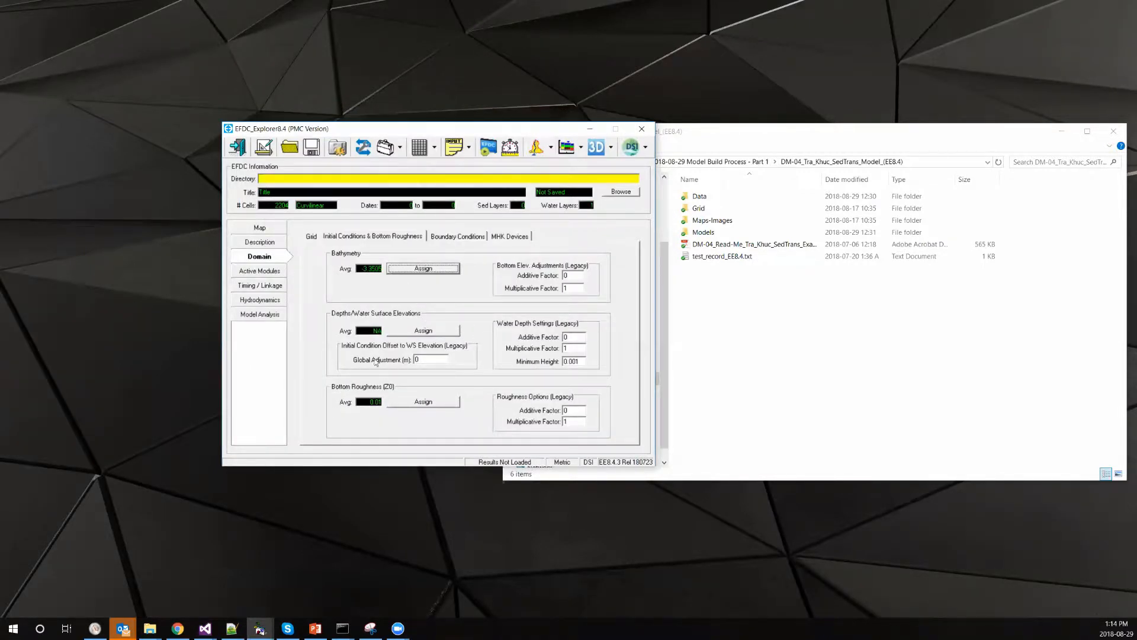
Open the water surface elevation assignment and load IC_WSEL.dat from the Data folder as the XYZ file
left_click(436, 332)
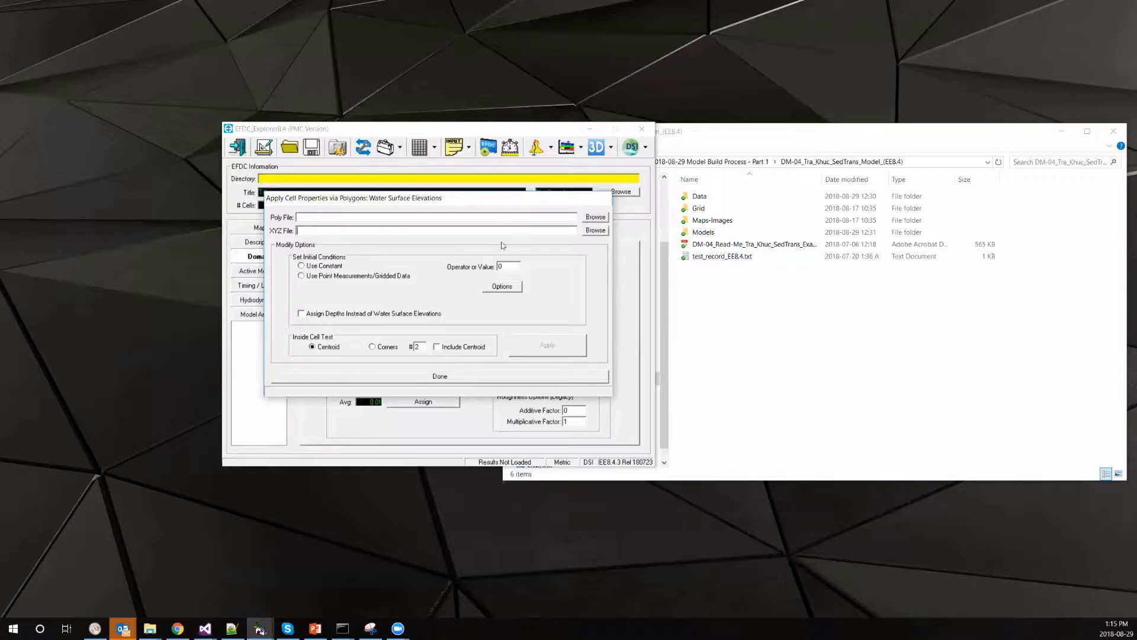
left_click(594, 232)
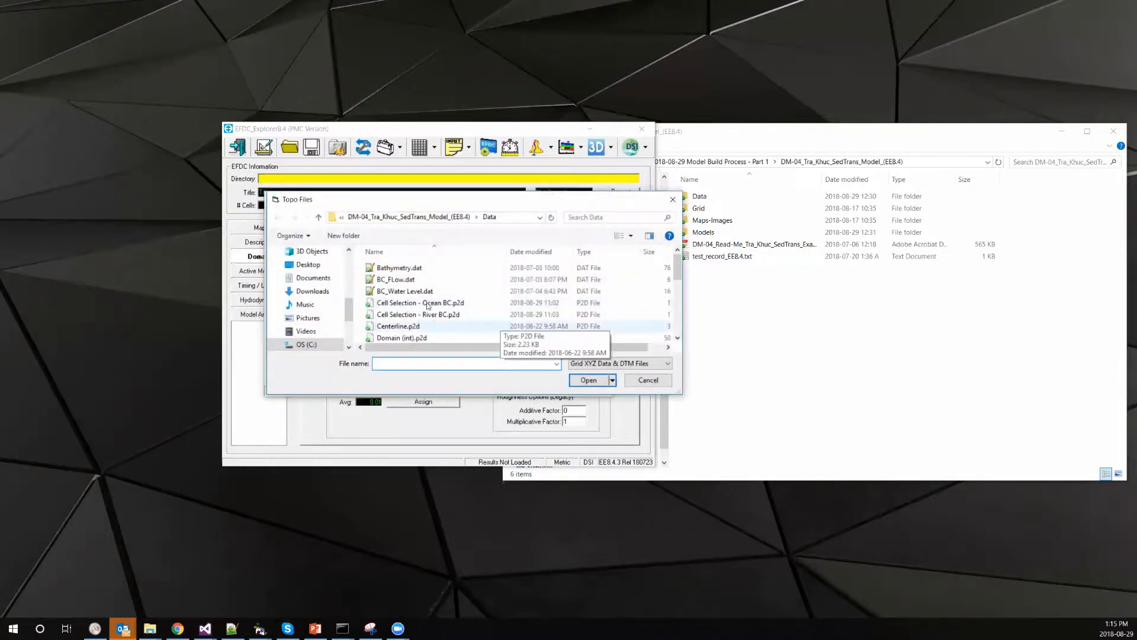
left_click_drag(406, 202, 414, 259)
scroll(402, 385, "down", 2)
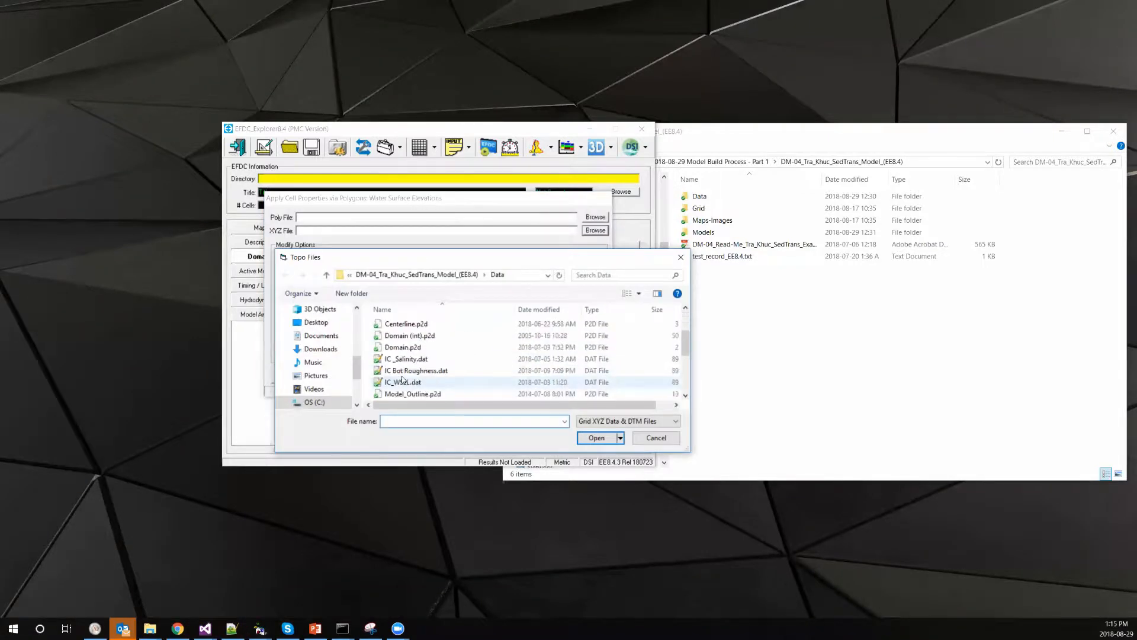
double_click(403, 384)
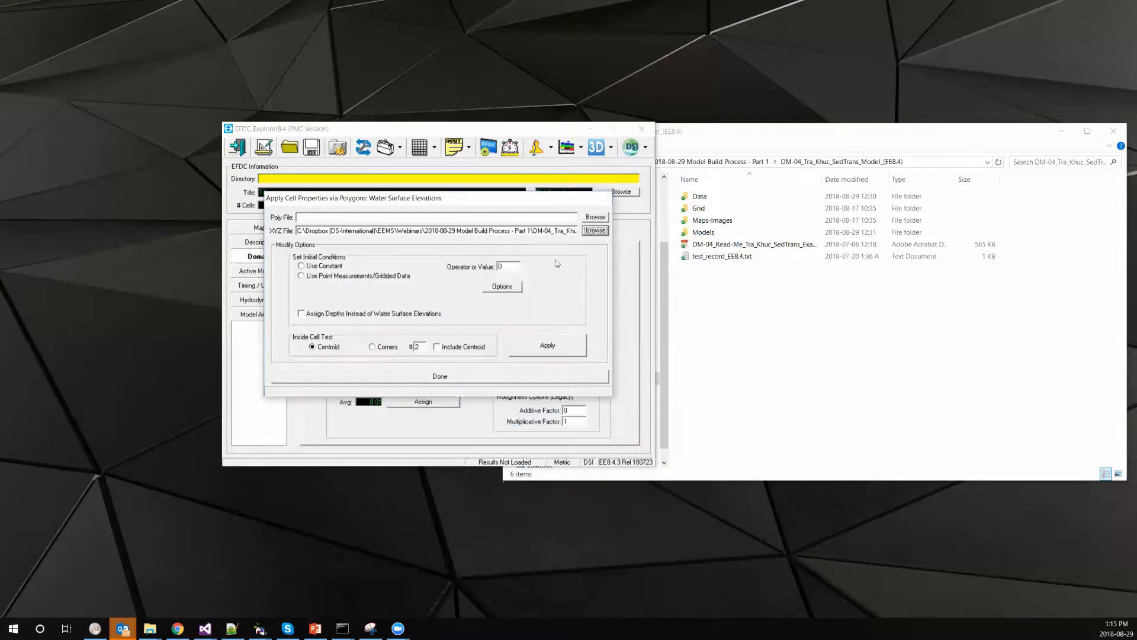
left_click(550, 234)
key("End")
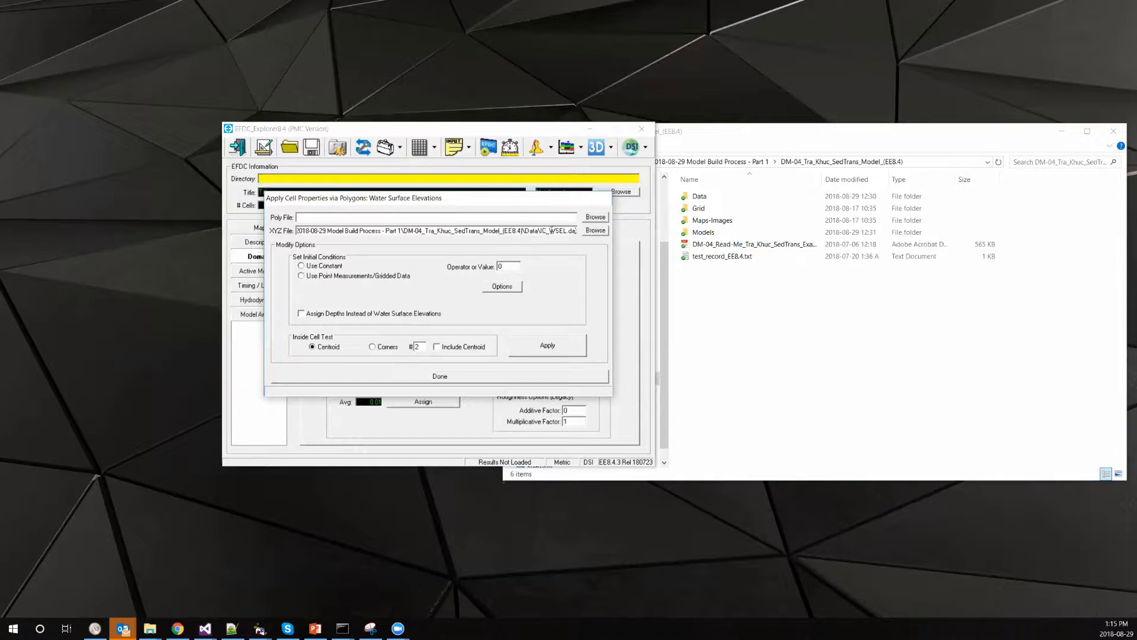
Apply the initial water surface elevations using Point Measurements/Gridded Data and close the assignment dialog
left_click(346, 276)
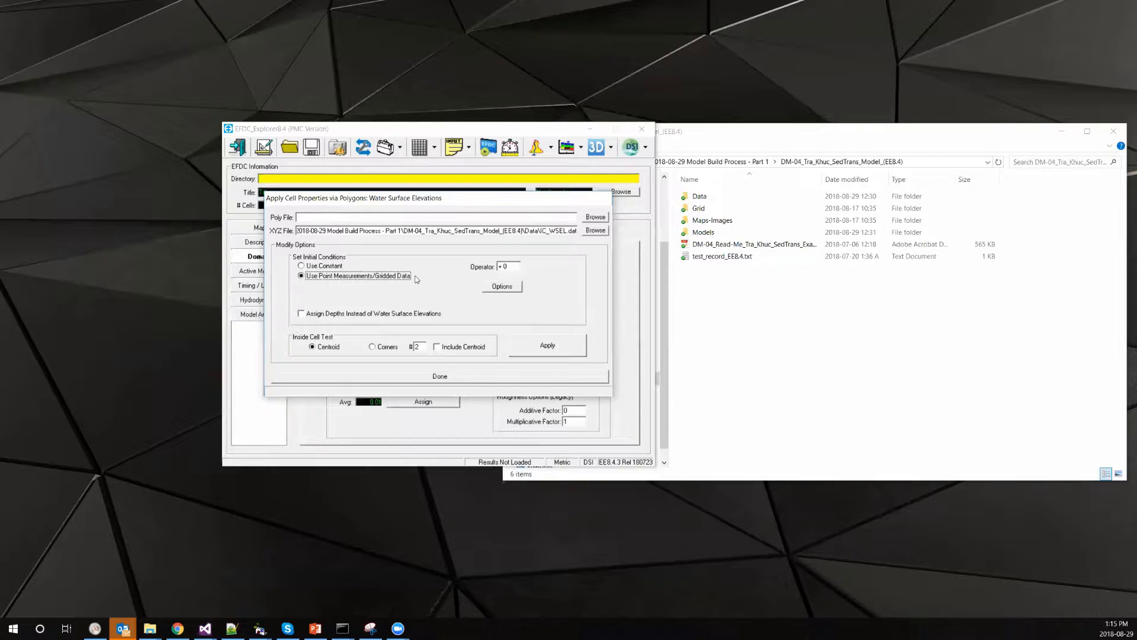
left_click(538, 352)
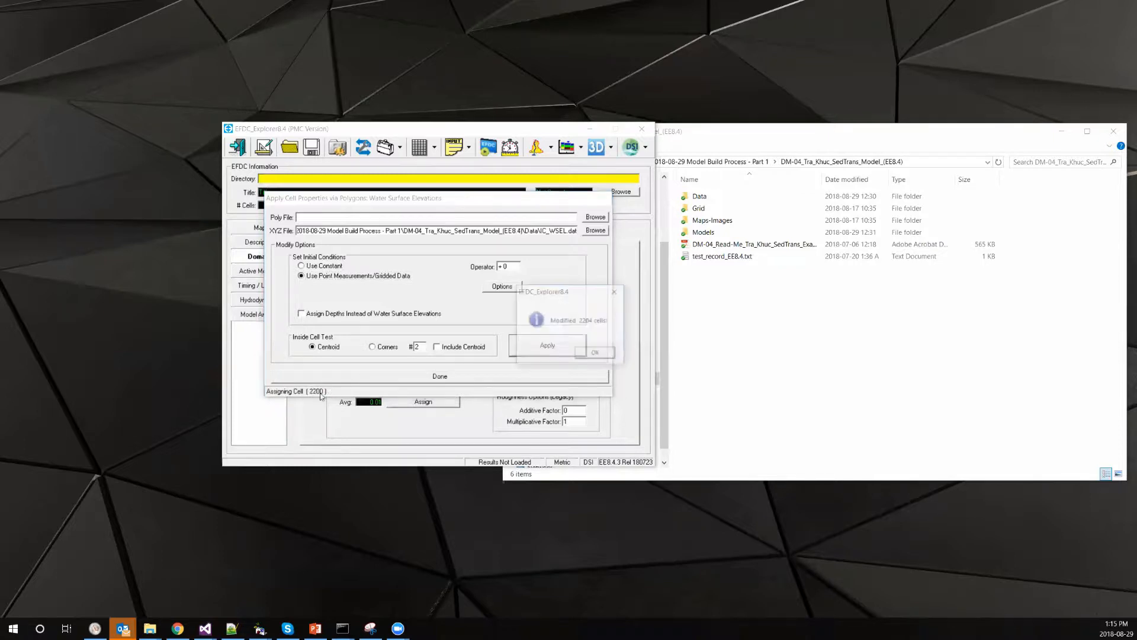
left_click(596, 354)
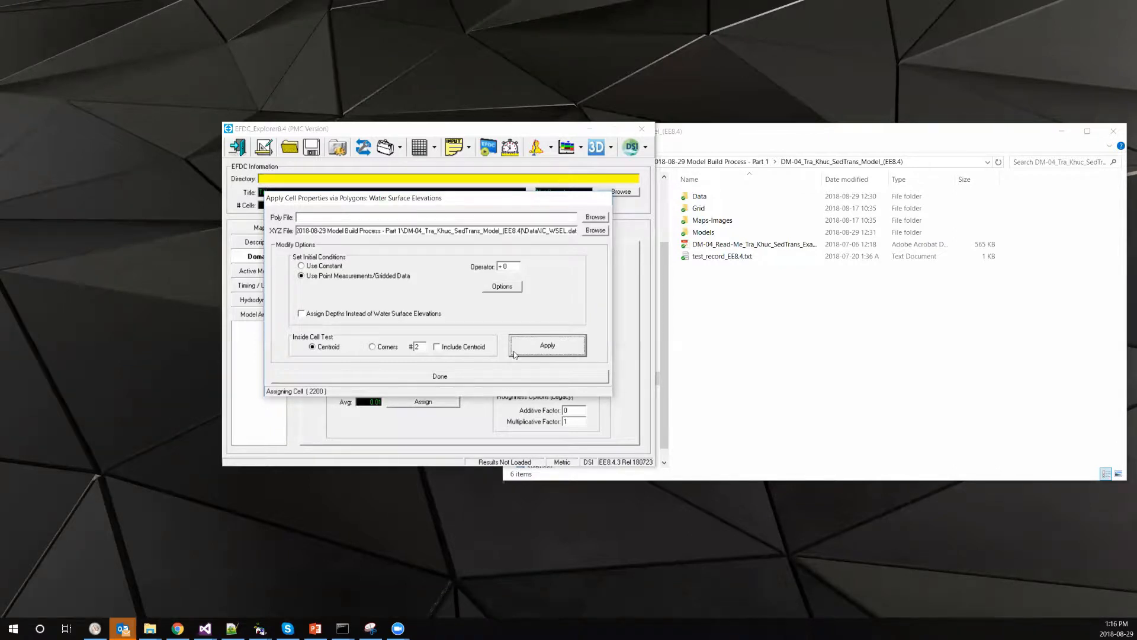
left_click(508, 380)
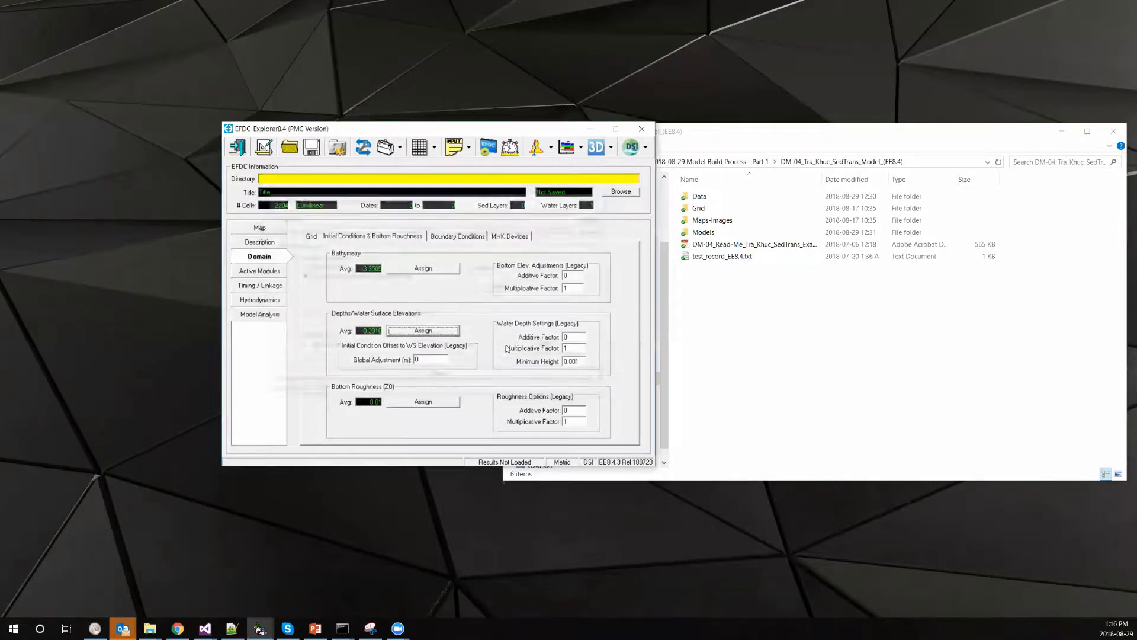
Display Water Levels in the 2D plan view and compare the depths with the water surface elevations
left_click(535, 148)
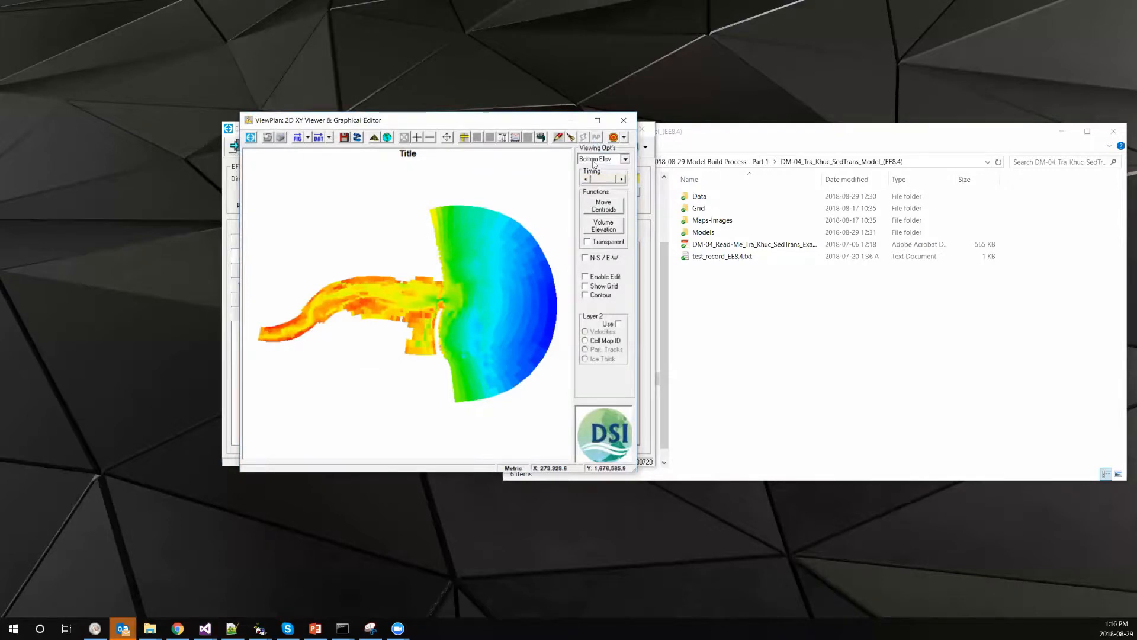
left_click(594, 164)
left_click(592, 179)
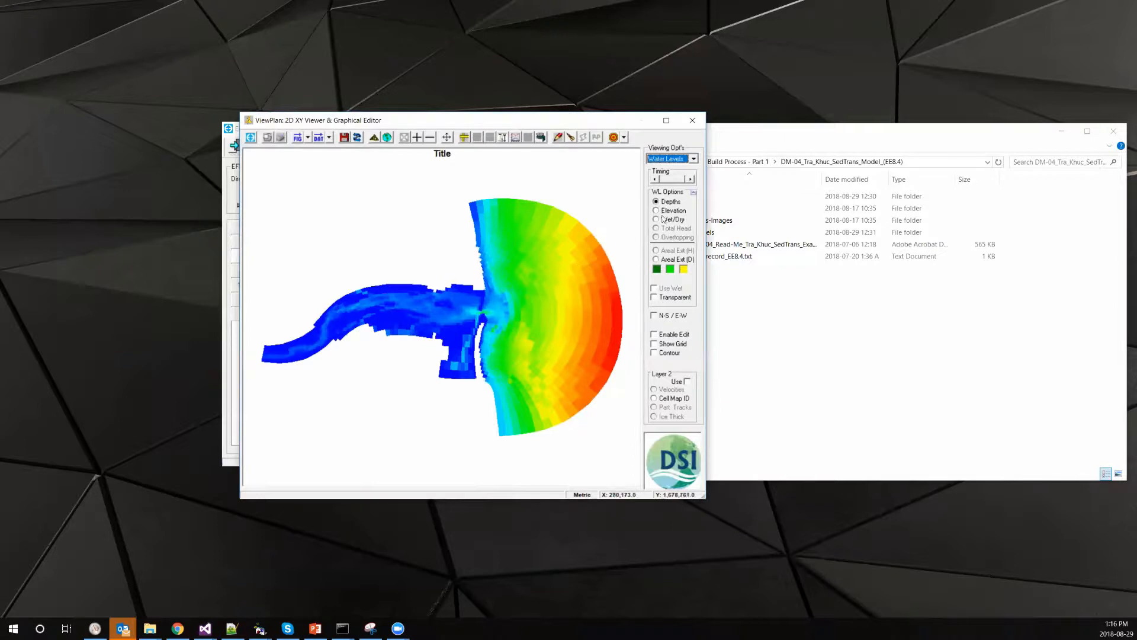
left_click(674, 212)
left_click(672, 203)
left_click(670, 212)
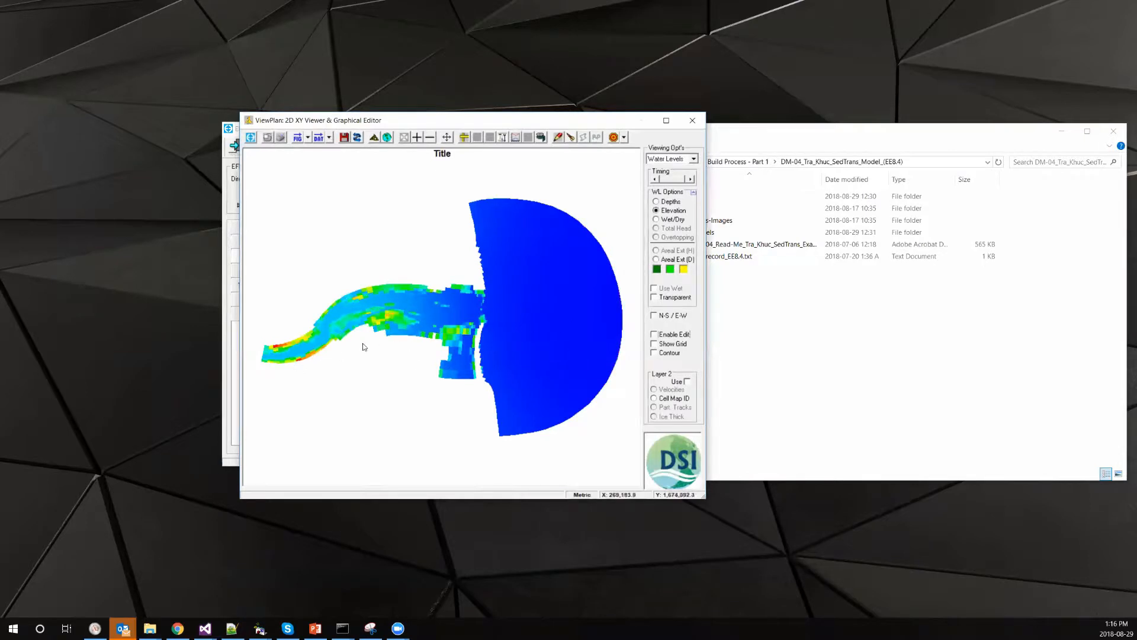
Inspect bottom elevation, depth and water surface elevation of cells along the upstream river banks and channel, and close the viewer
scroll(284, 344, "up", 3)
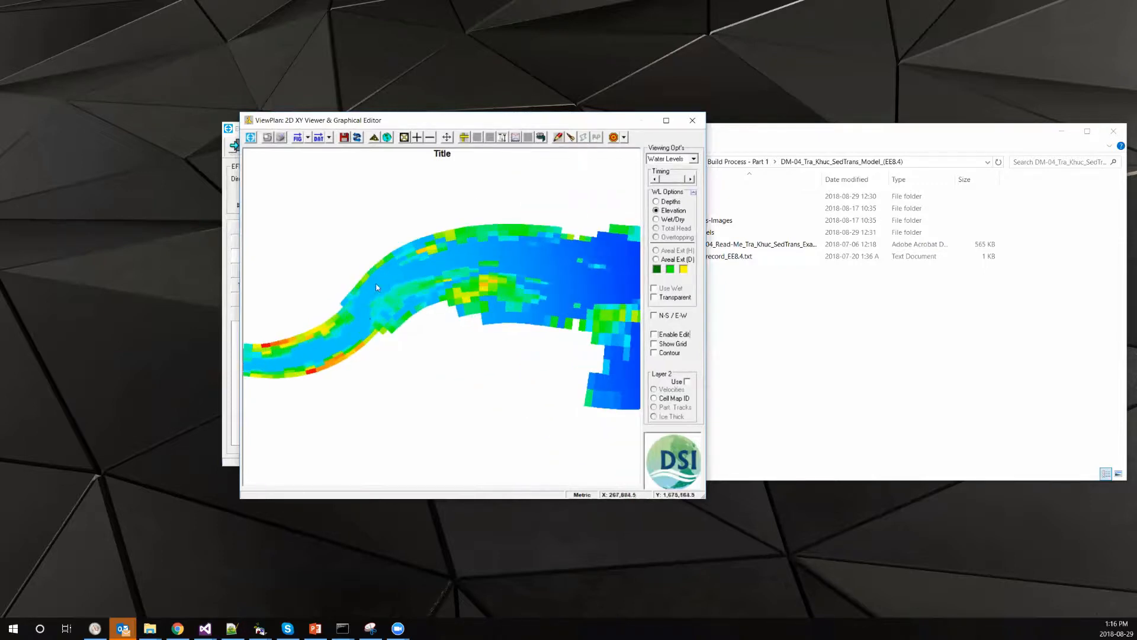
left_click(310, 373)
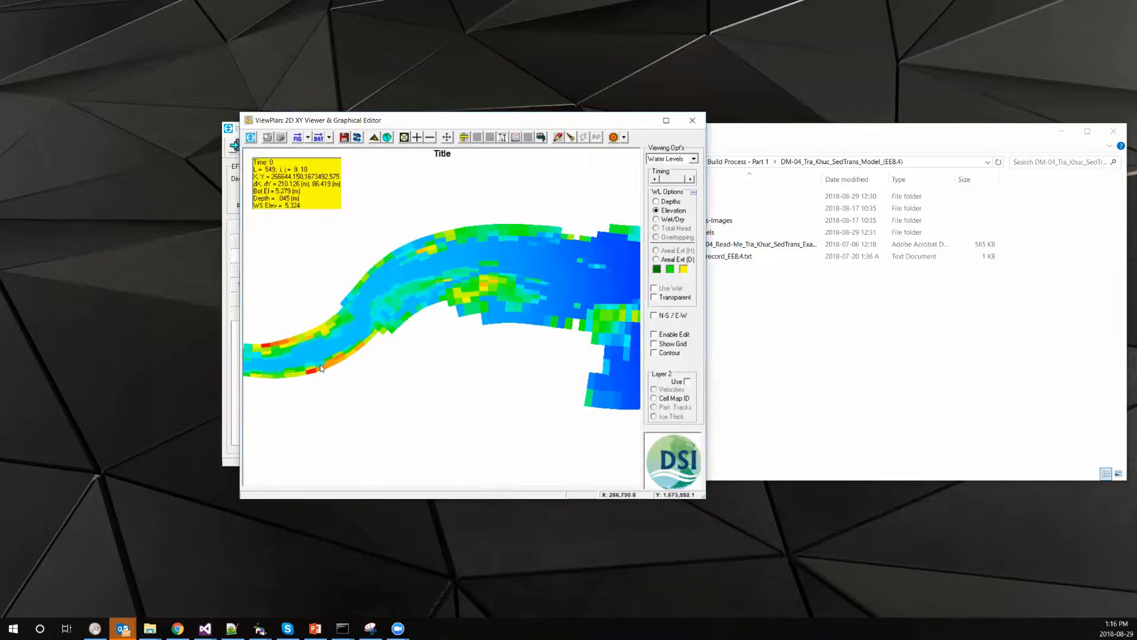
left_click(342, 318)
left_click(308, 334)
left_click(292, 343)
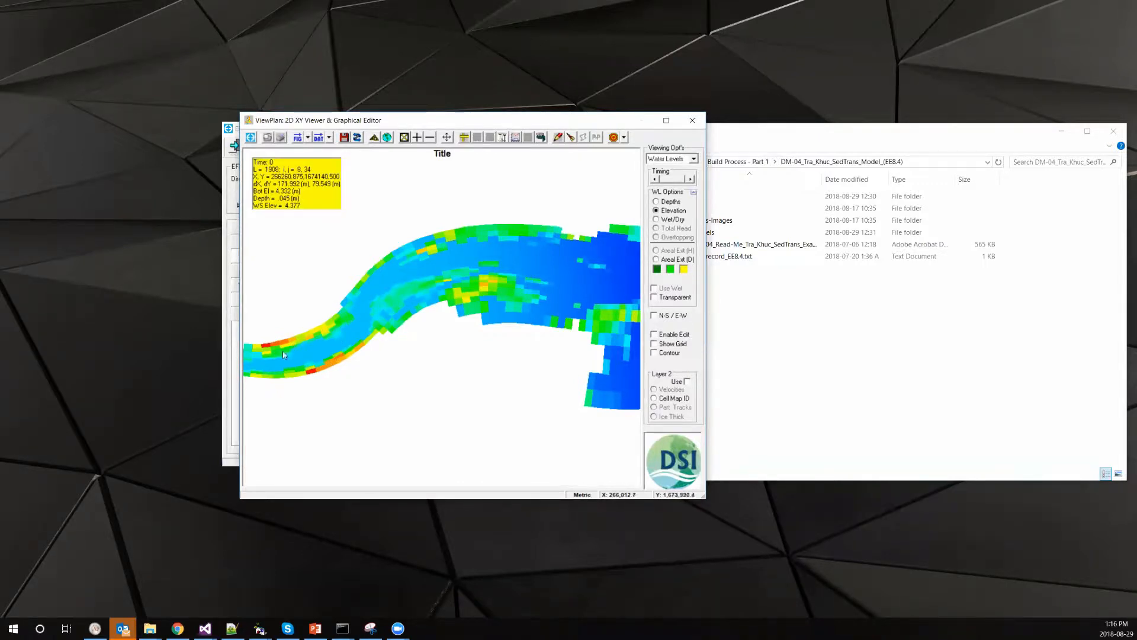
left_click(357, 334)
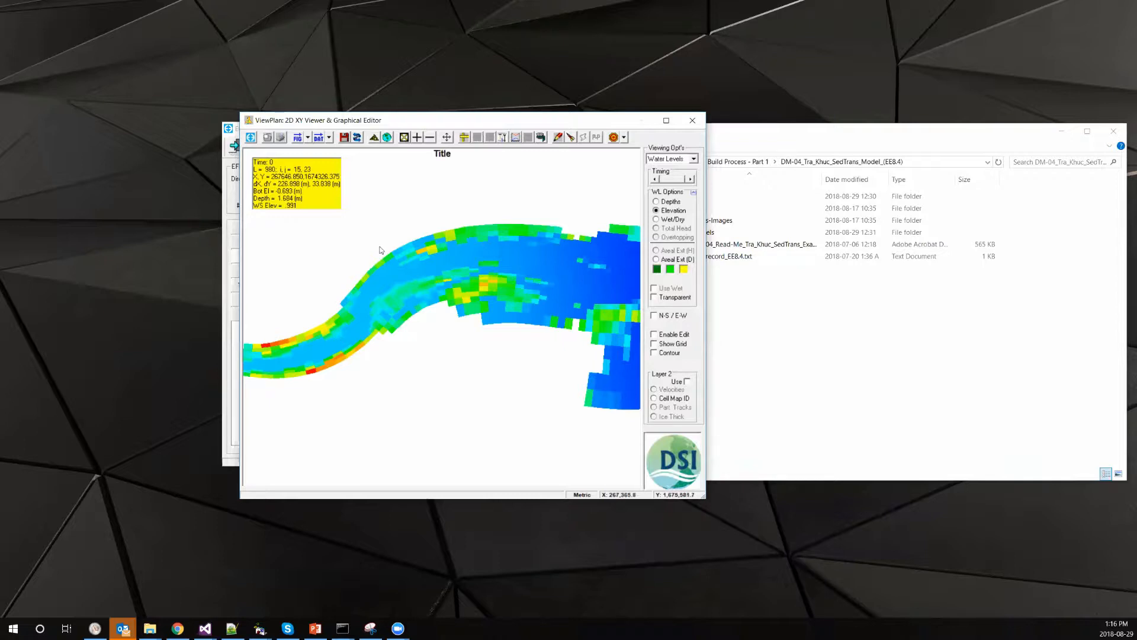
scroll(474, 333, "down", 1)
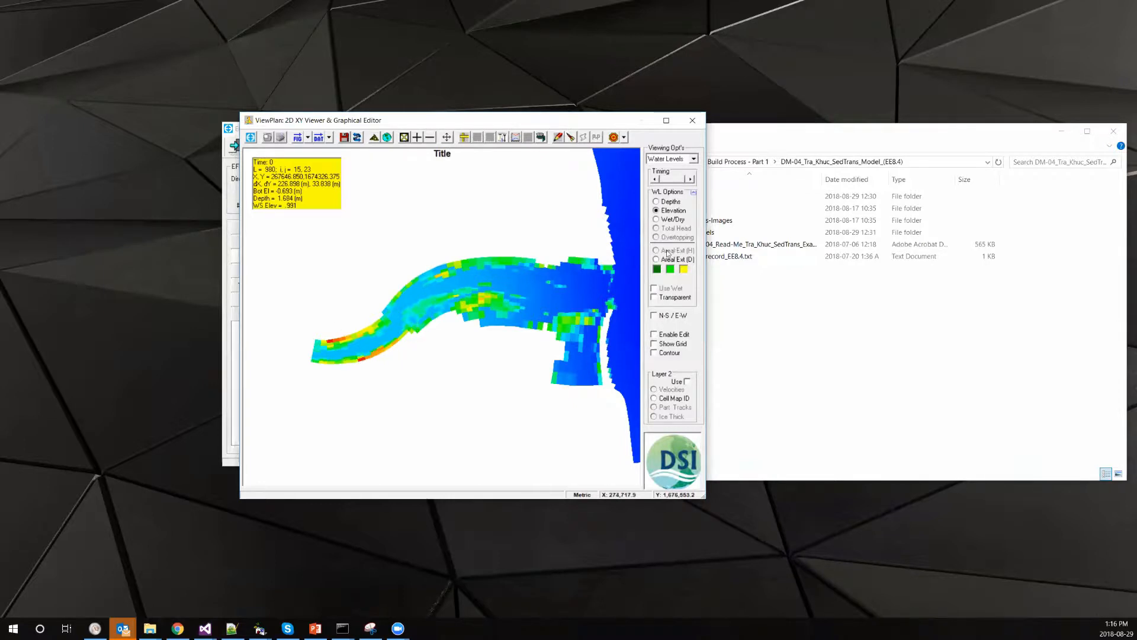
left_click(691, 122)
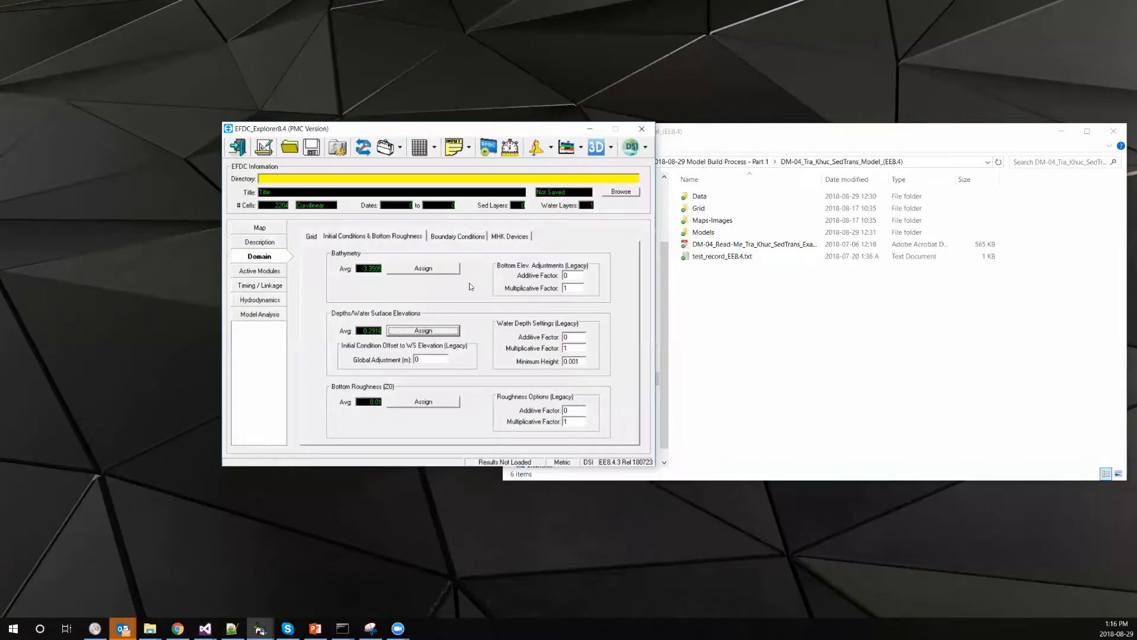
Enable wetting and drying in the general hydrodynamics settings and select the dry depth value
left_click(261, 300)
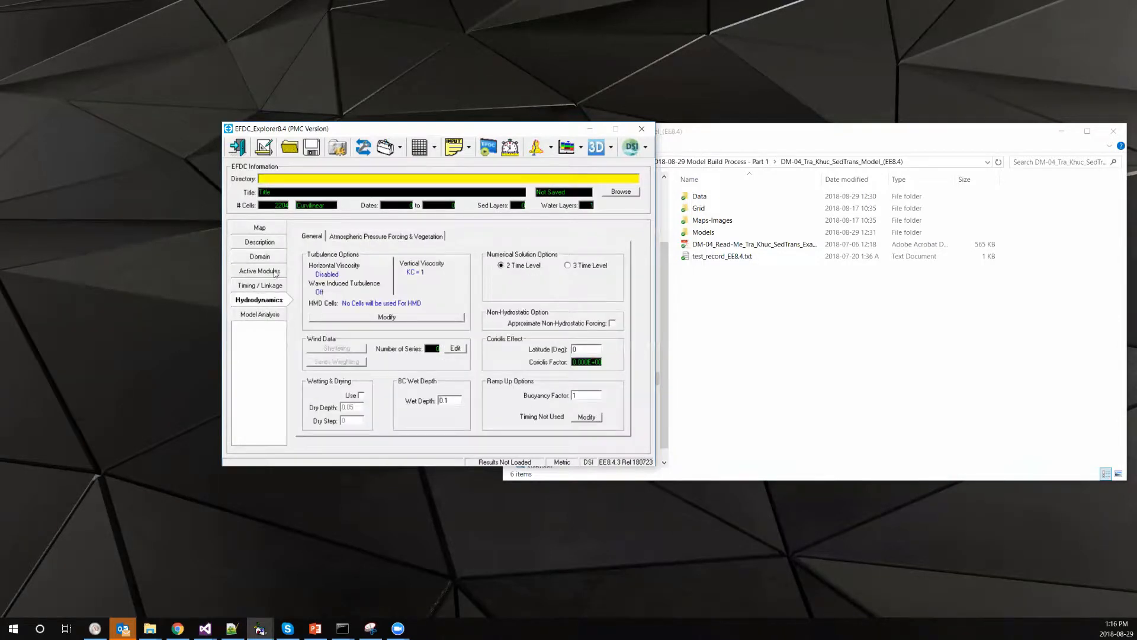
left_click(351, 394)
left_click_drag(356, 409, 335, 413)
left_click(356, 407)
View water depths and elevations in an enlarged 2D plan view and query dry cells along the upstream river bank
left_click(537, 149)
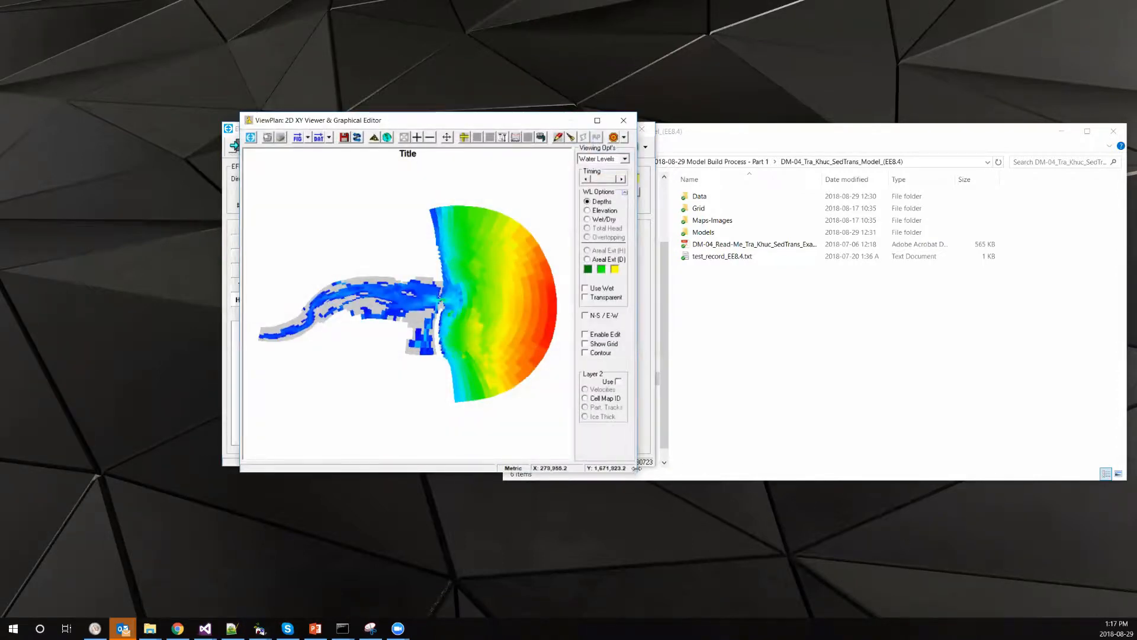
left_click_drag(635, 469, 999, 567)
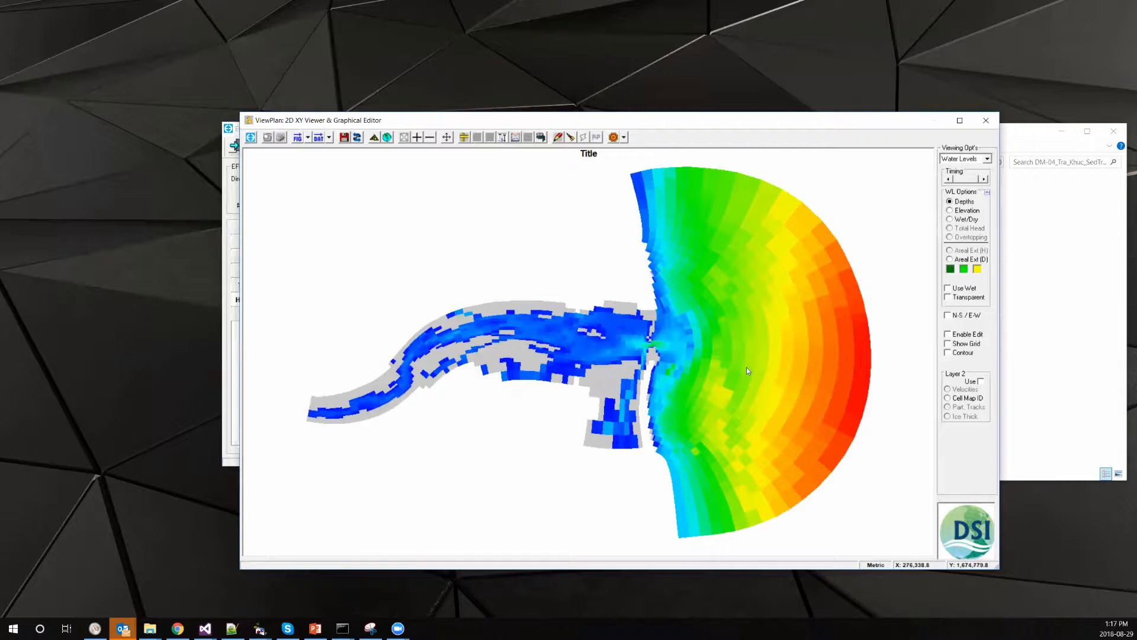
left_click(967, 211)
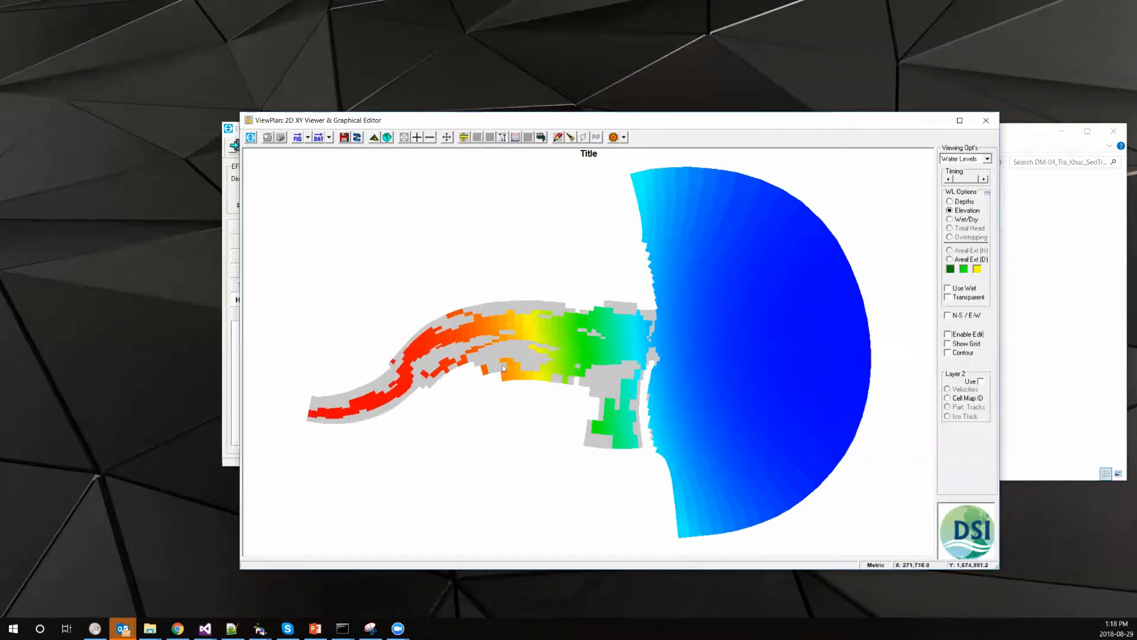
left_click(396, 392)
left_click(382, 382)
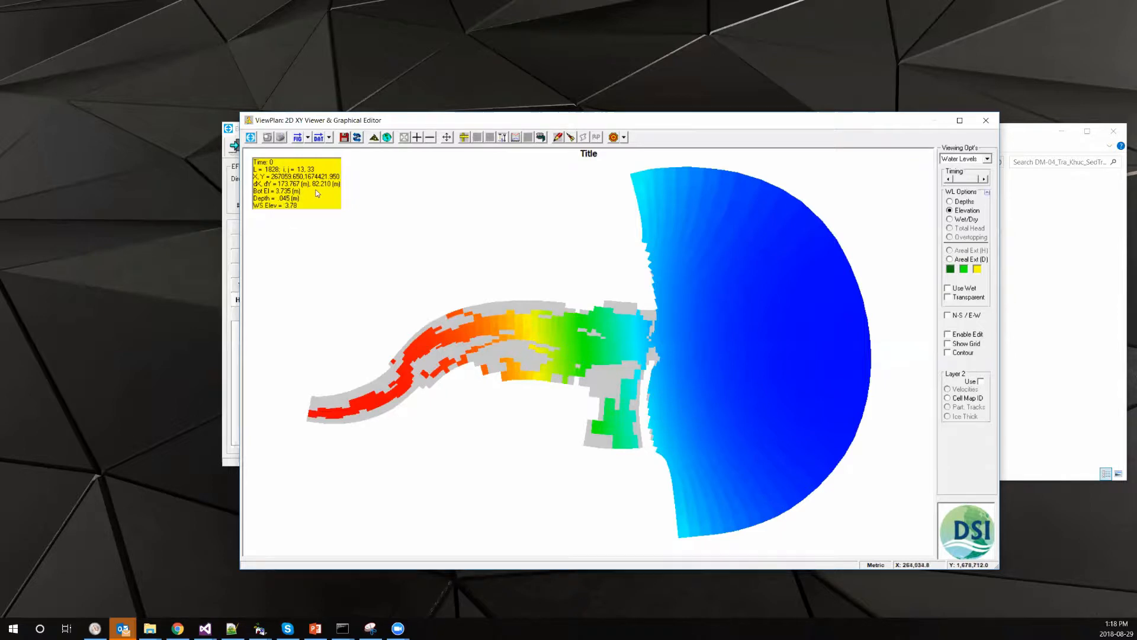
Query bottom elevation, depth and water surface elevation of more cells along the upstream river reach, and close the viewer
left_click(386, 382)
left_click(387, 379)
left_click(347, 423)
left_click(336, 400)
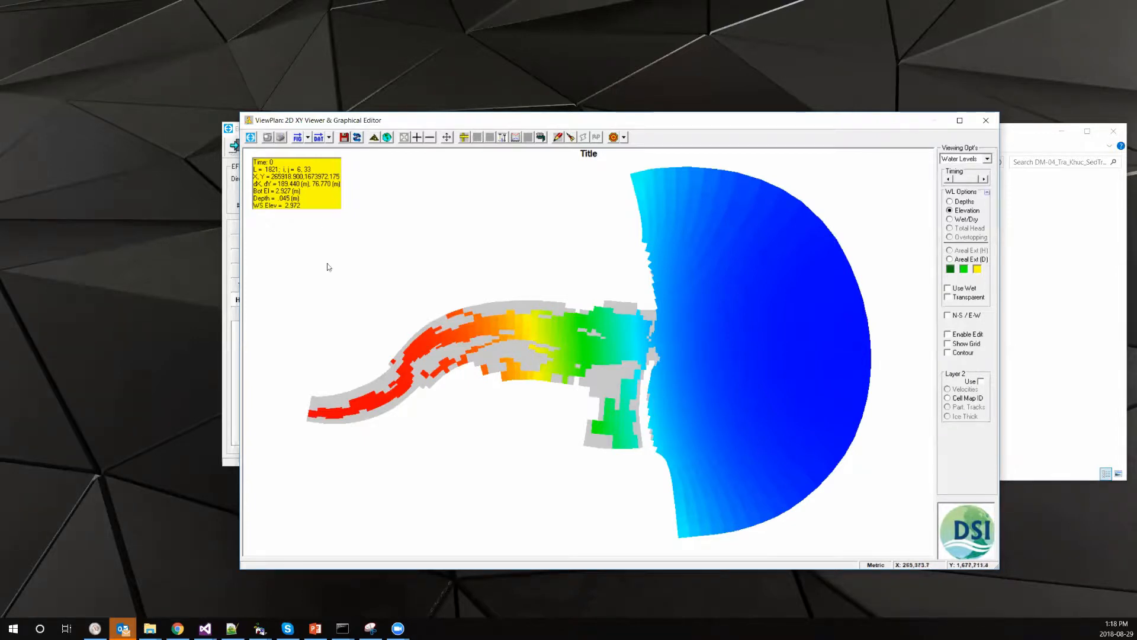
left_click(251, 138)
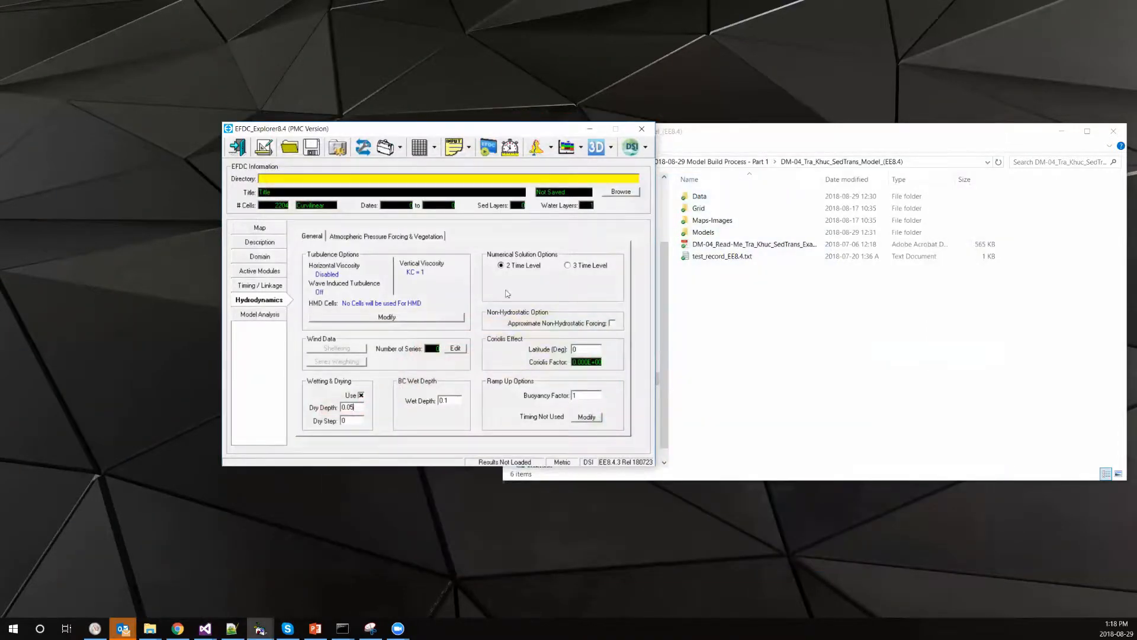
Assign bottom roughness to the domain from the gridded data file IC Bot Roughness.dat, using the point measurements option without a polygon file
left_click(257, 258)
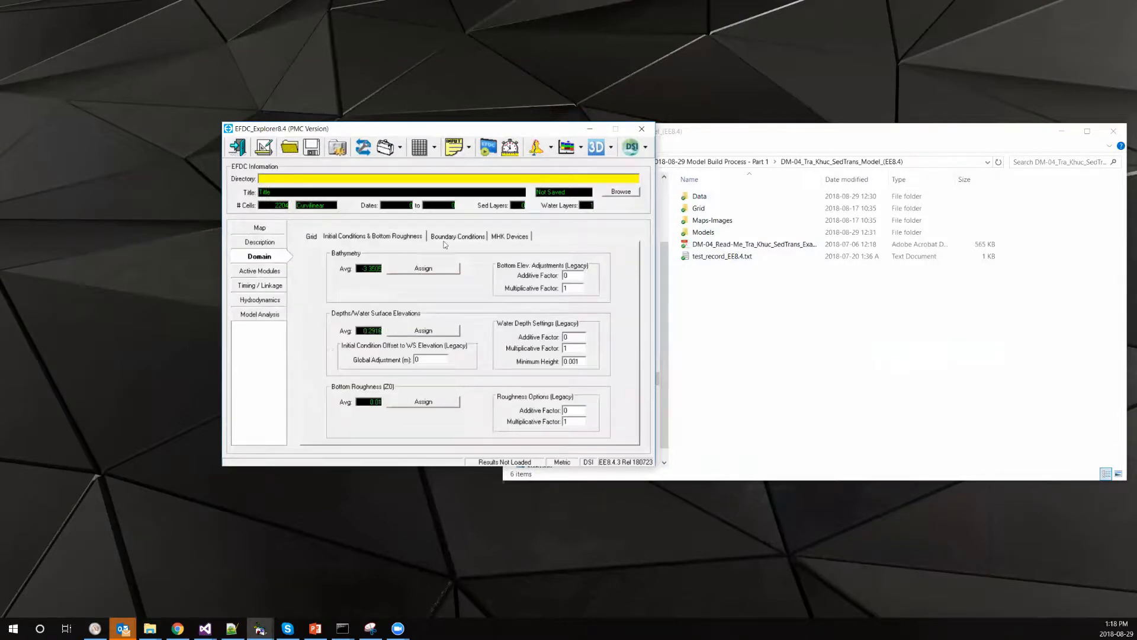
left_click(431, 405)
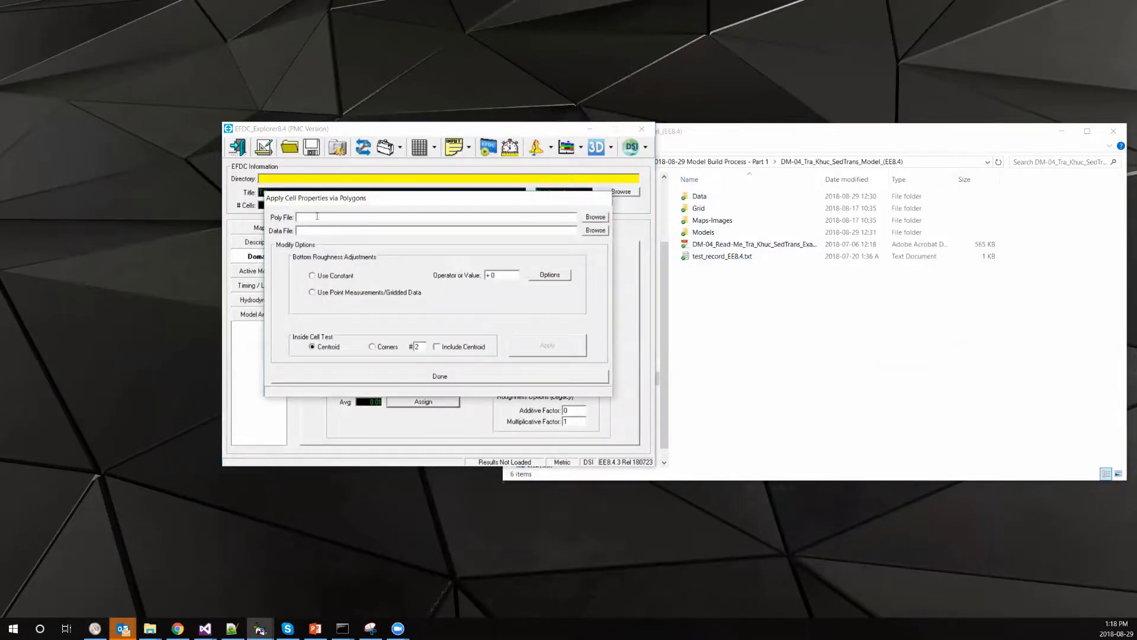
left_click(595, 230)
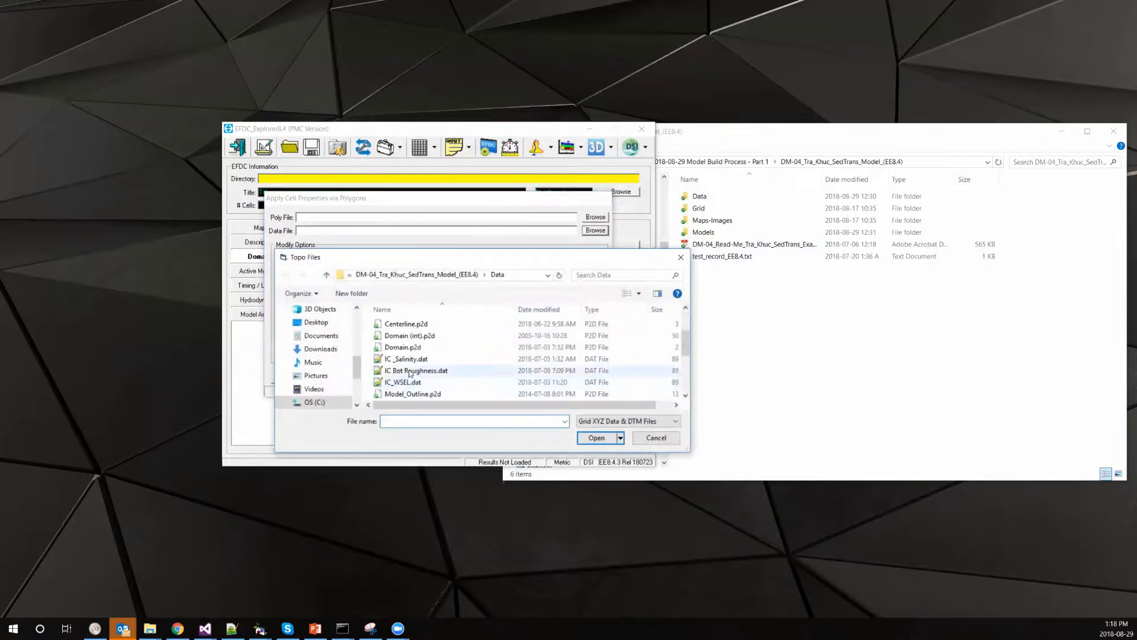
double_click(418, 371)
left_click(363, 293)
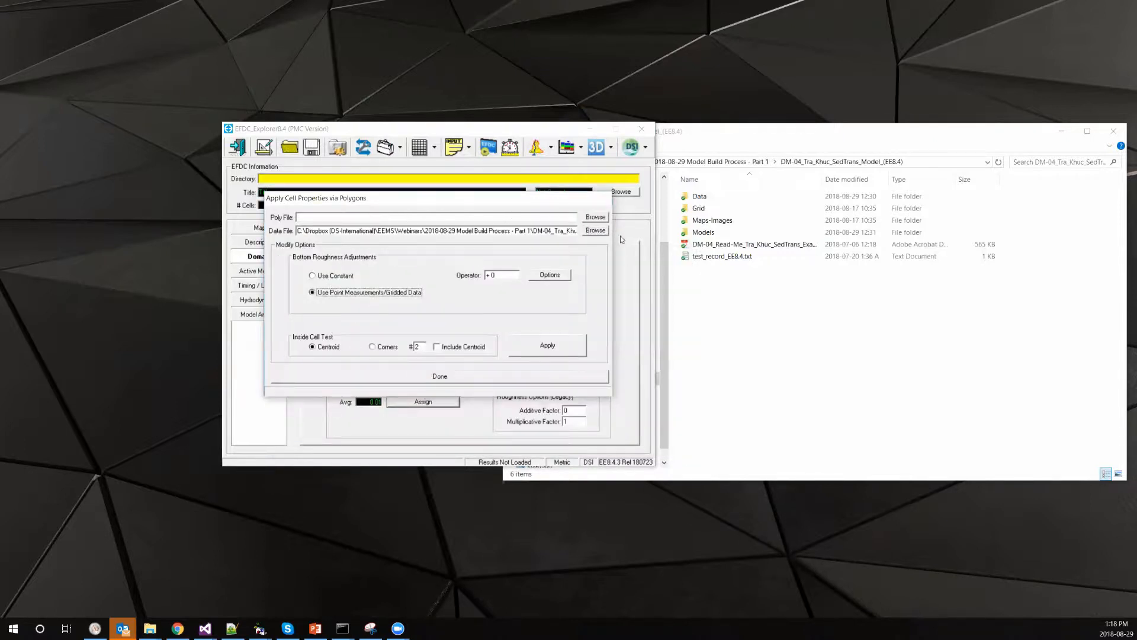
left_click(556, 352)
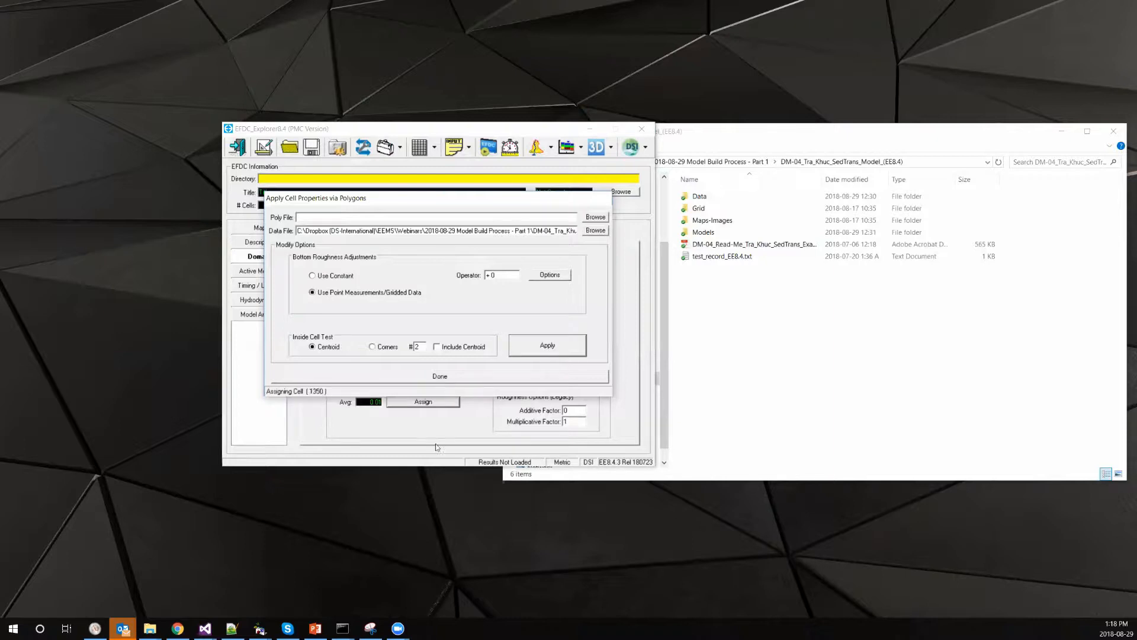
left_click(595, 354)
left_click(595, 376)
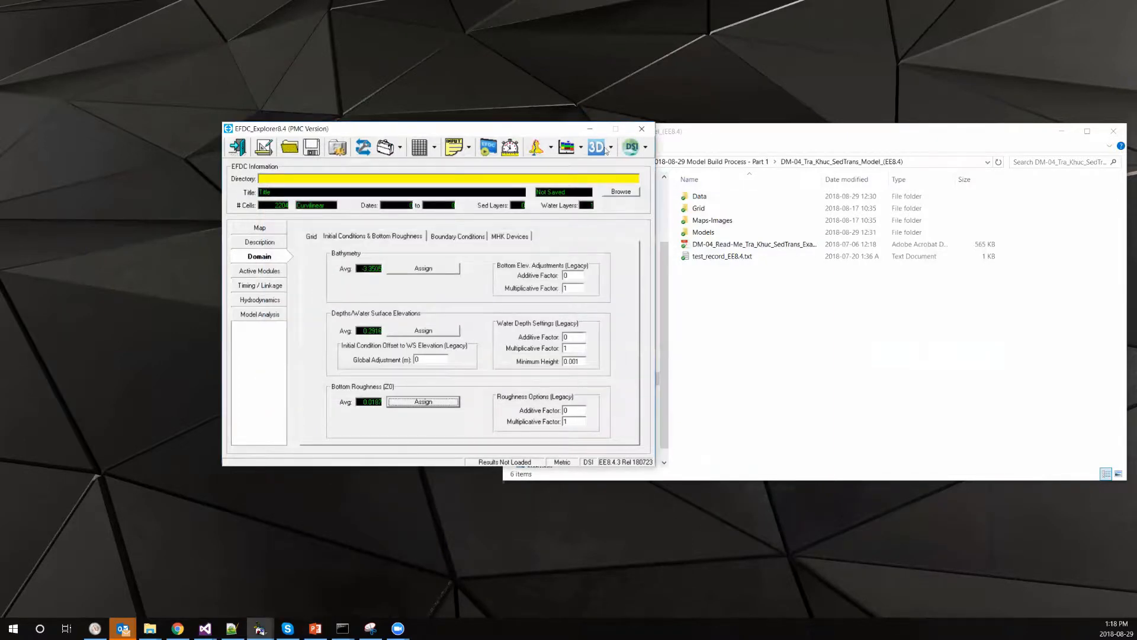
Show the horizontal units scale in meters on the 2D plan view and place the scale bar just below the river
left_click(536, 148)
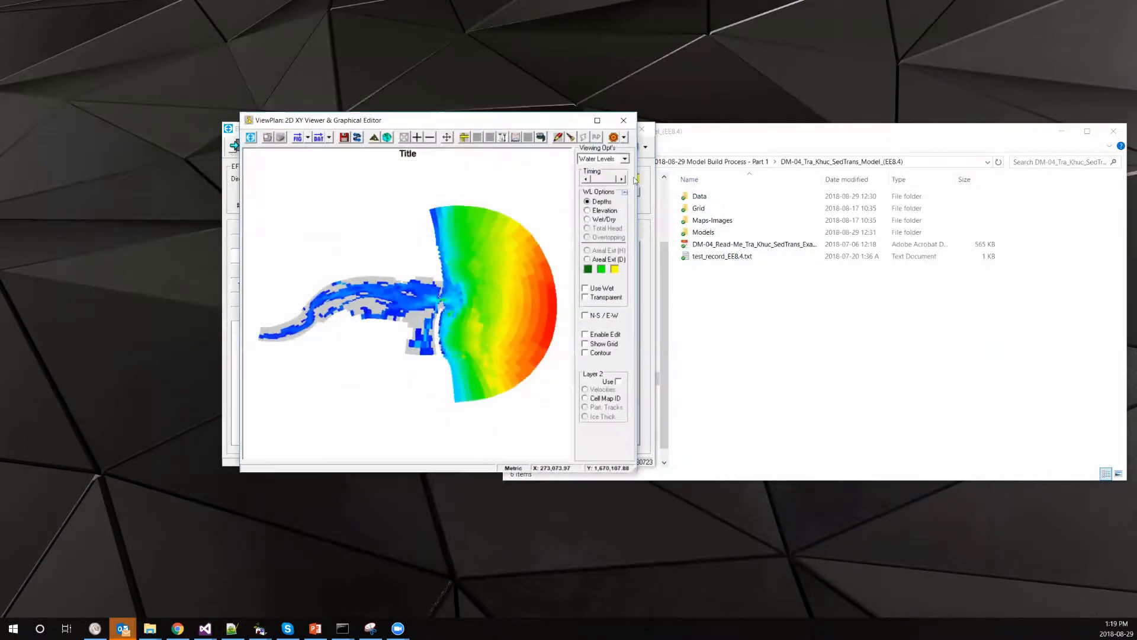
left_click(374, 138)
left_click(418, 275)
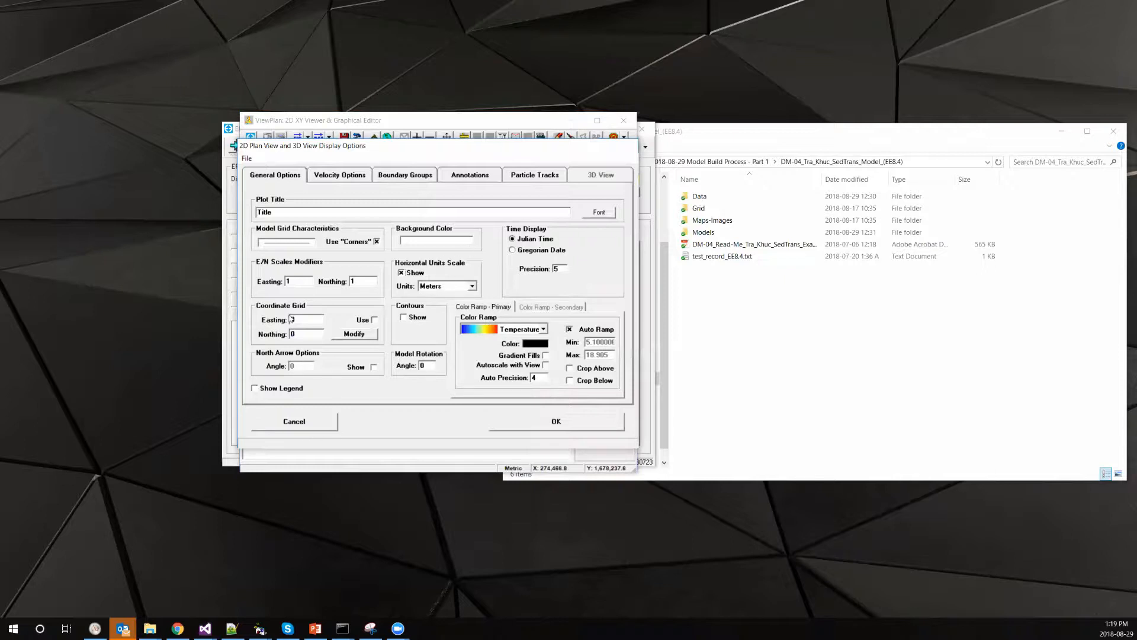
left_click(545, 423)
left_click_drag(293, 445, 371, 371)
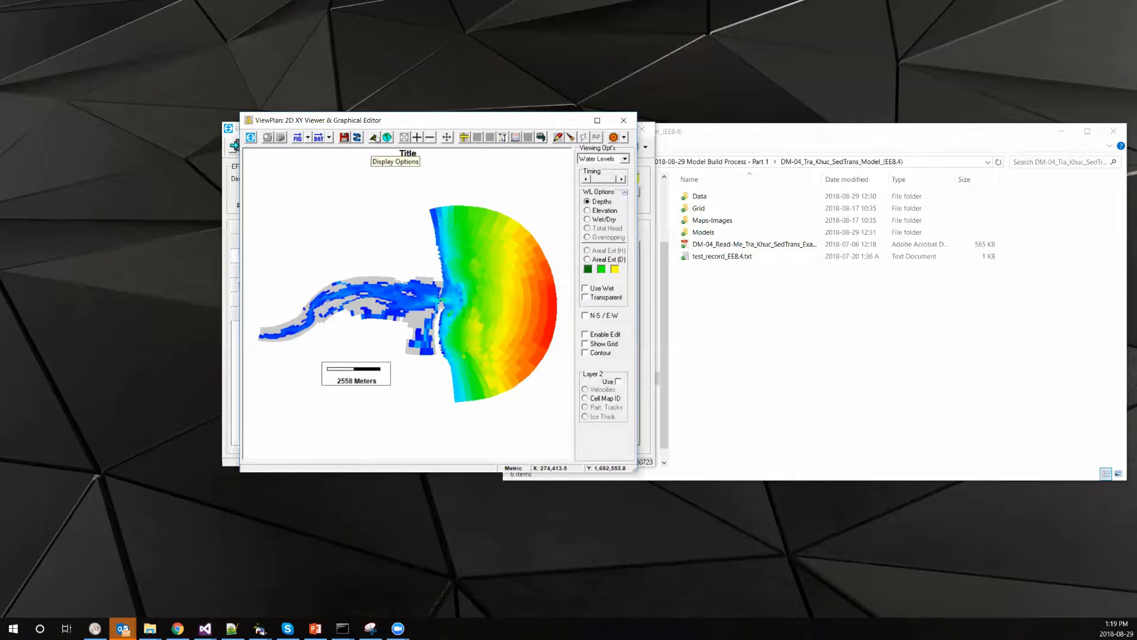
Show the legend on the 2D plan view, view the water surface elevations with it, and close the viewer
double_click(369, 379)
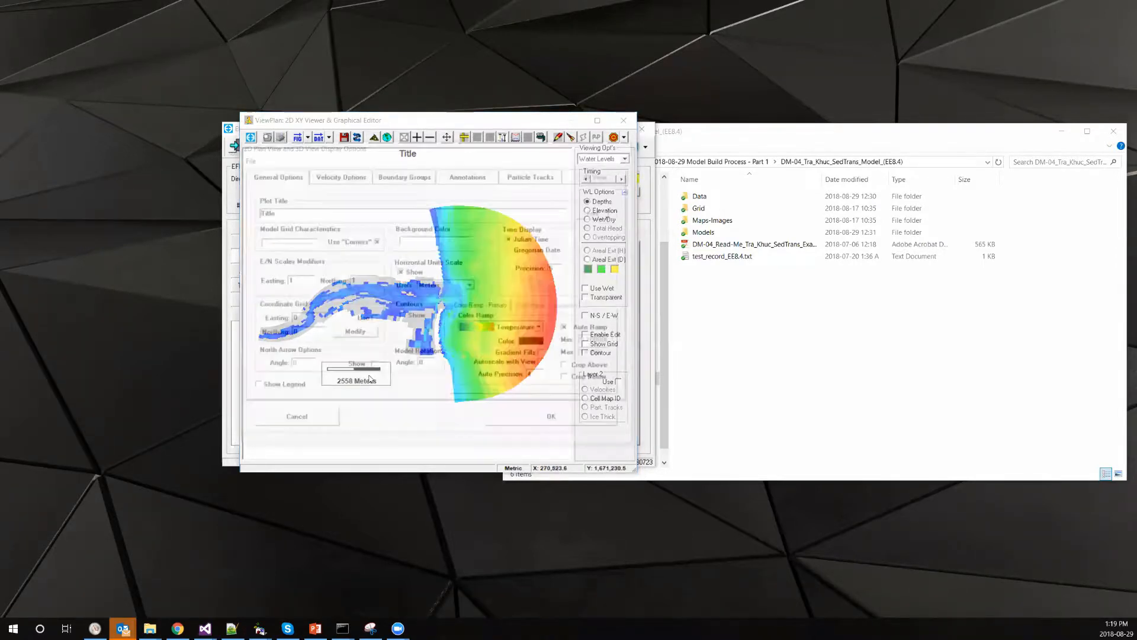
left_click_drag(359, 144, 577, 219)
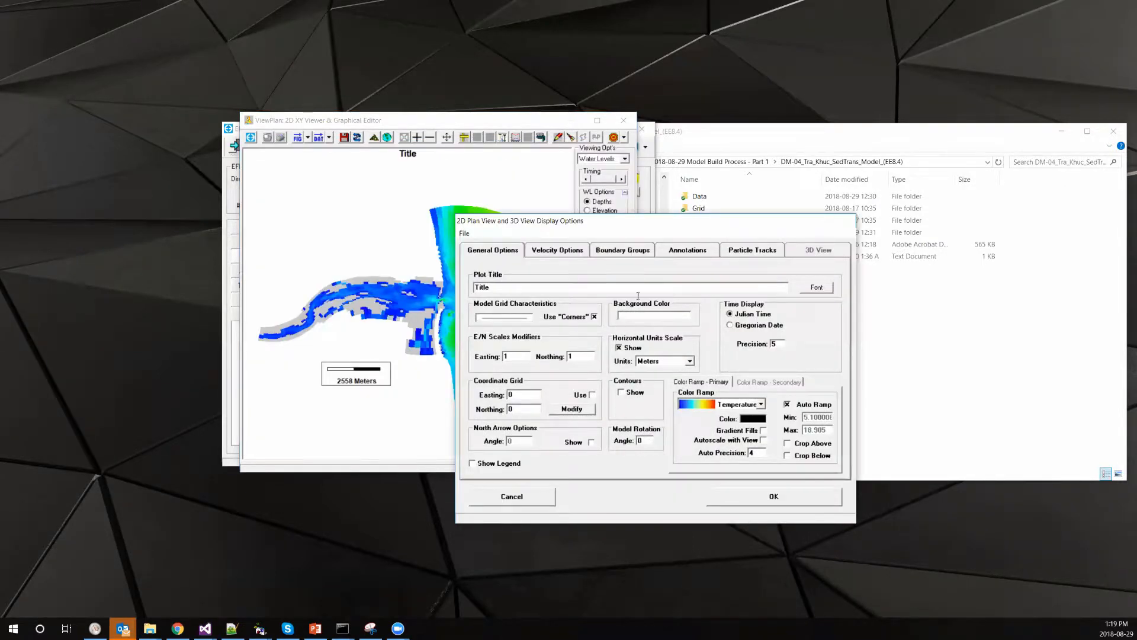
left_click(513, 463)
left_click(774, 497)
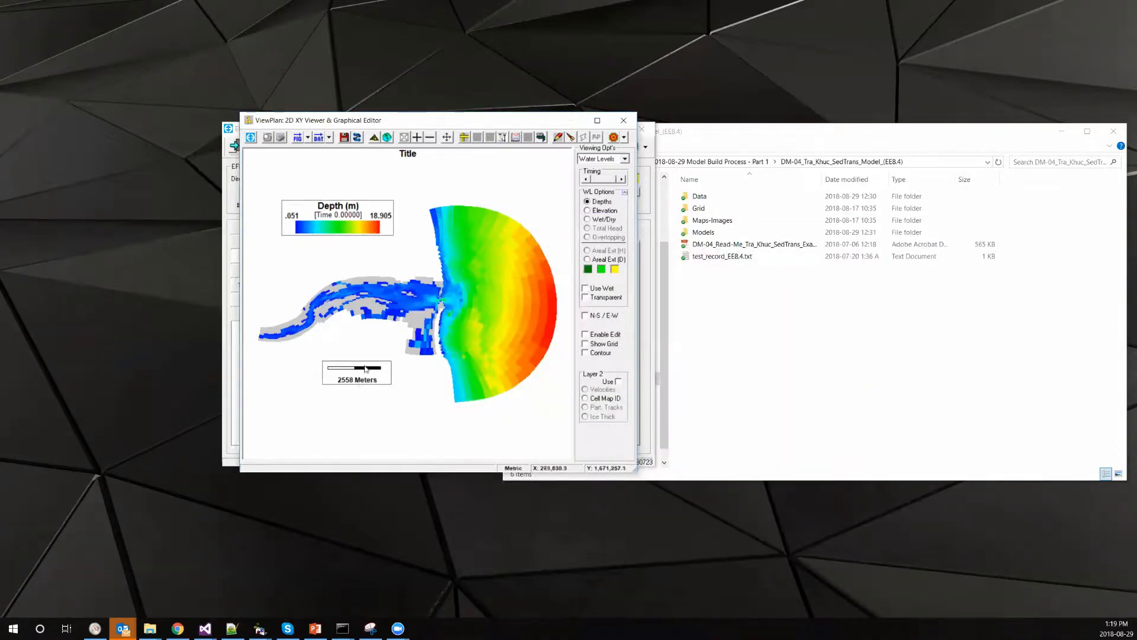
left_click_drag(362, 369, 362, 376)
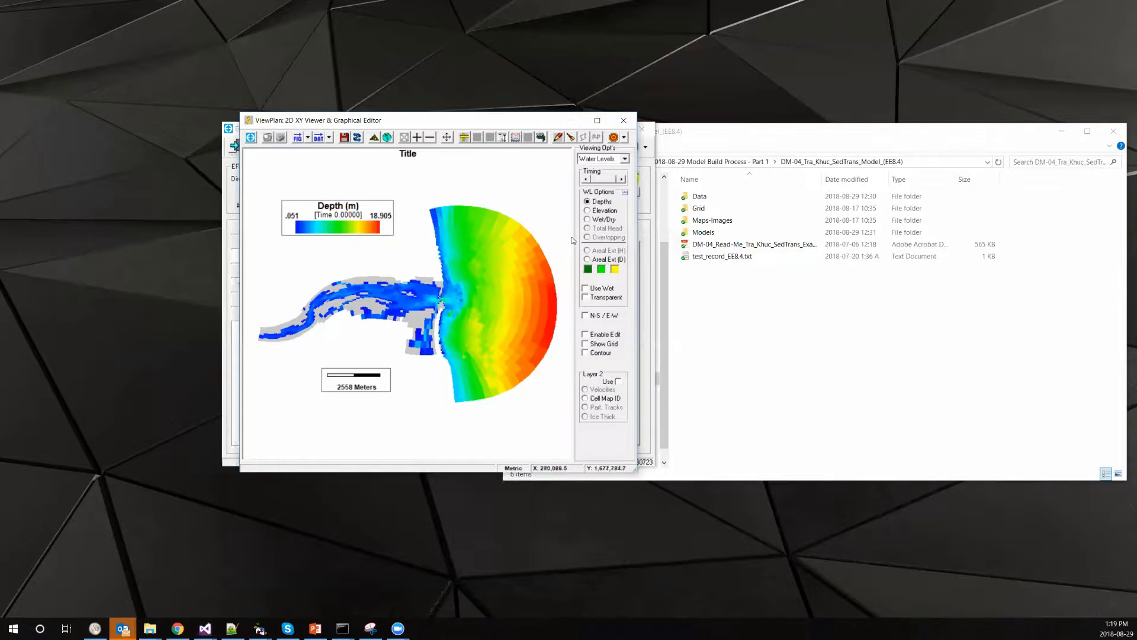
left_click(594, 211)
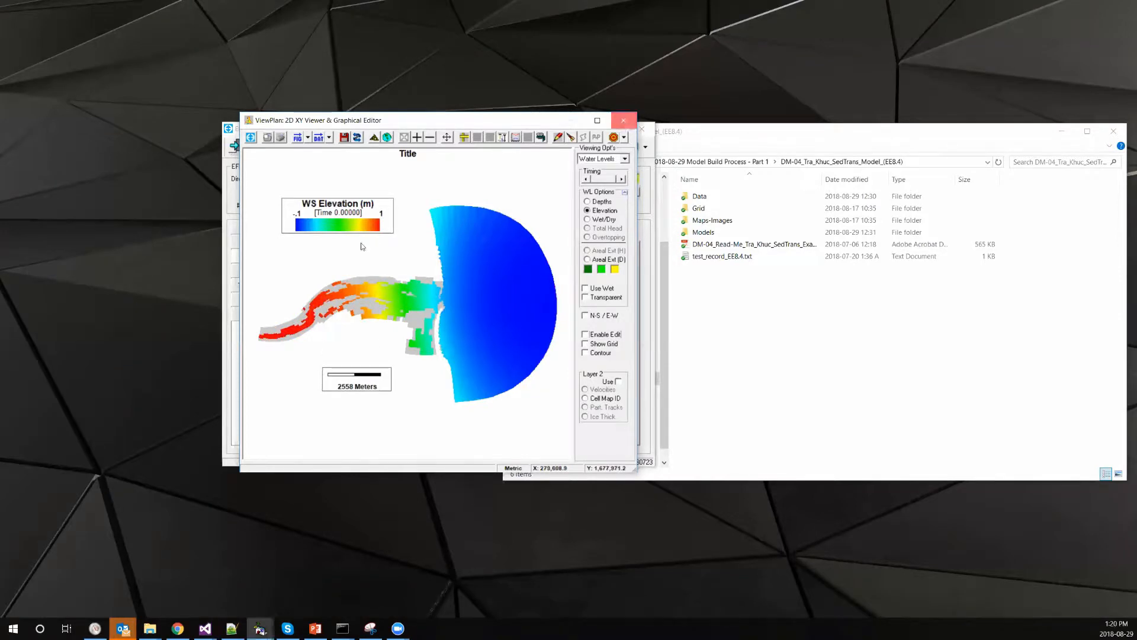
left_click(623, 120)
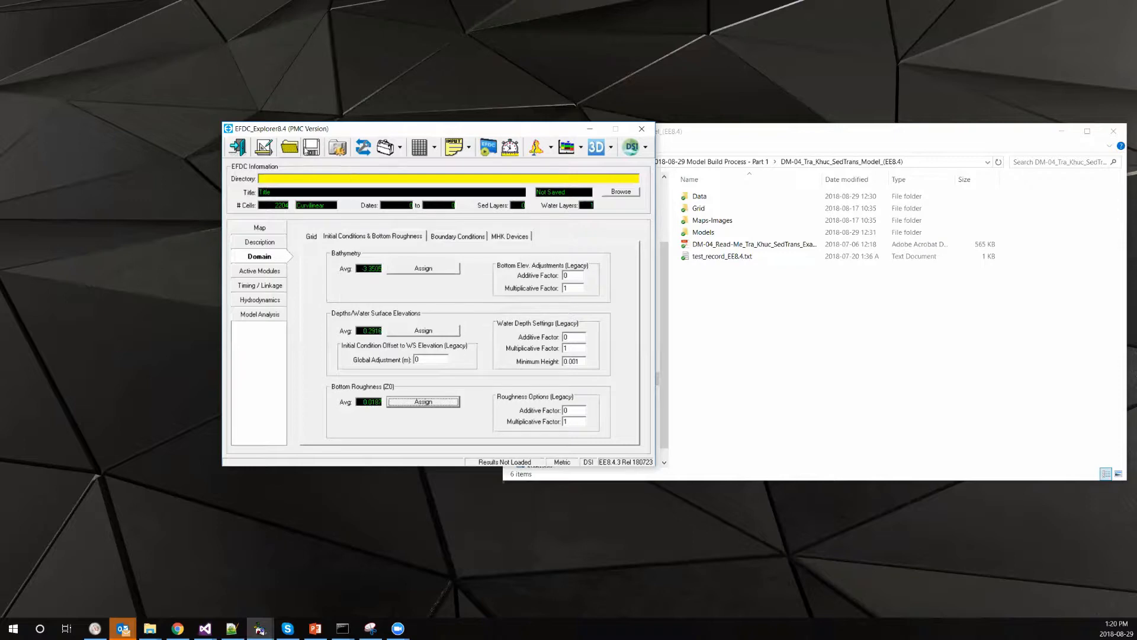
Save the model with a full write to a new directory named Demo1 inside the Models folder
left_click(314, 148)
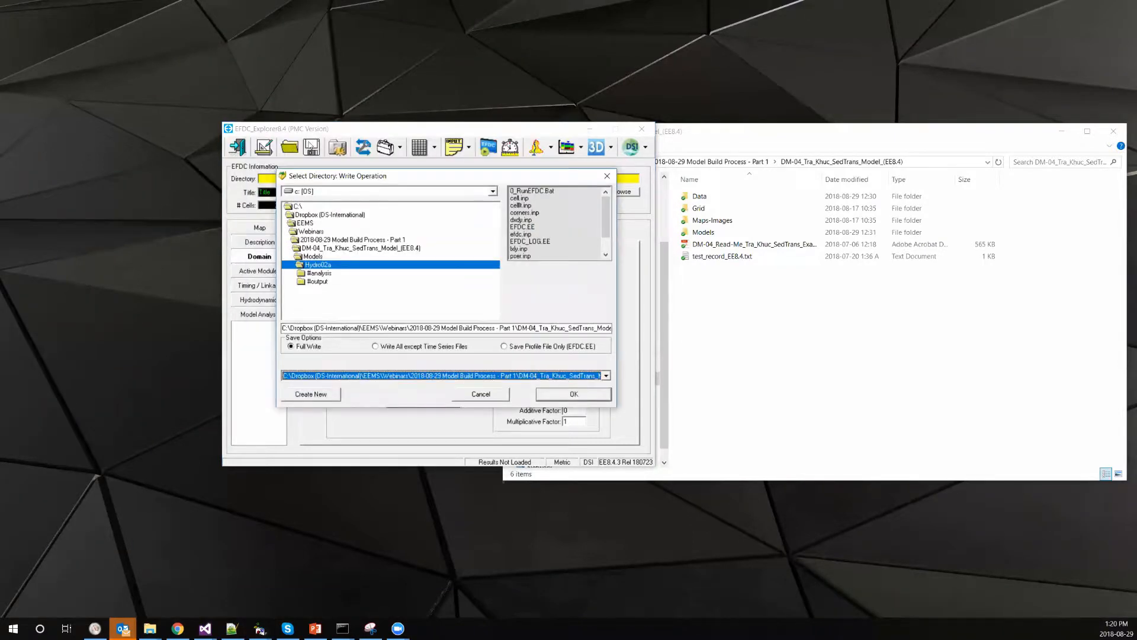
left_click(317, 258)
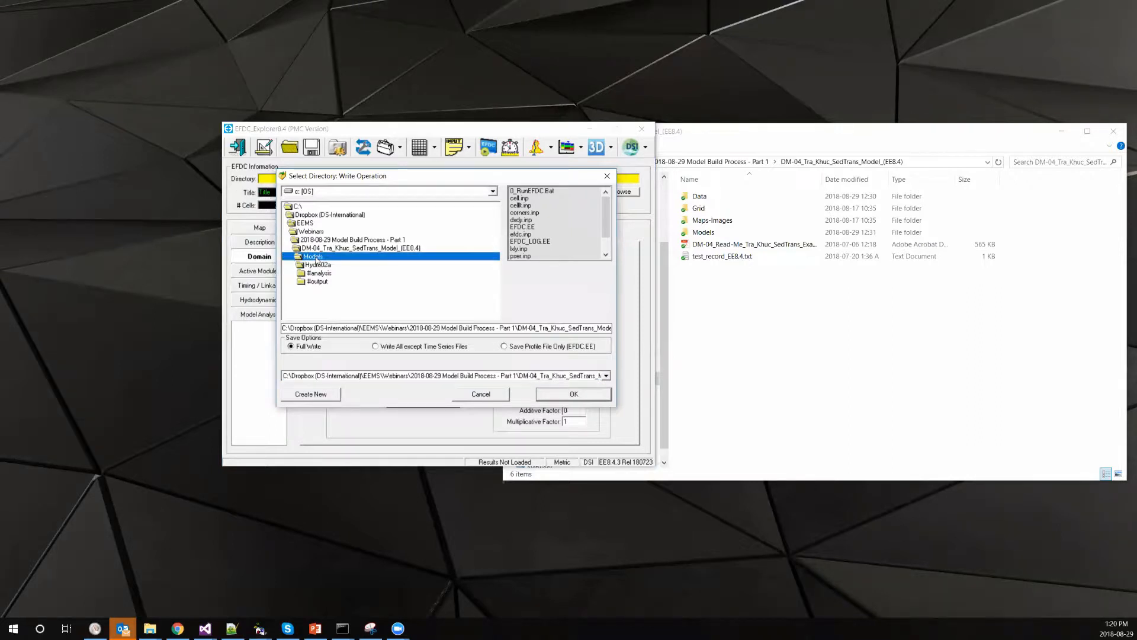
left_click(318, 394)
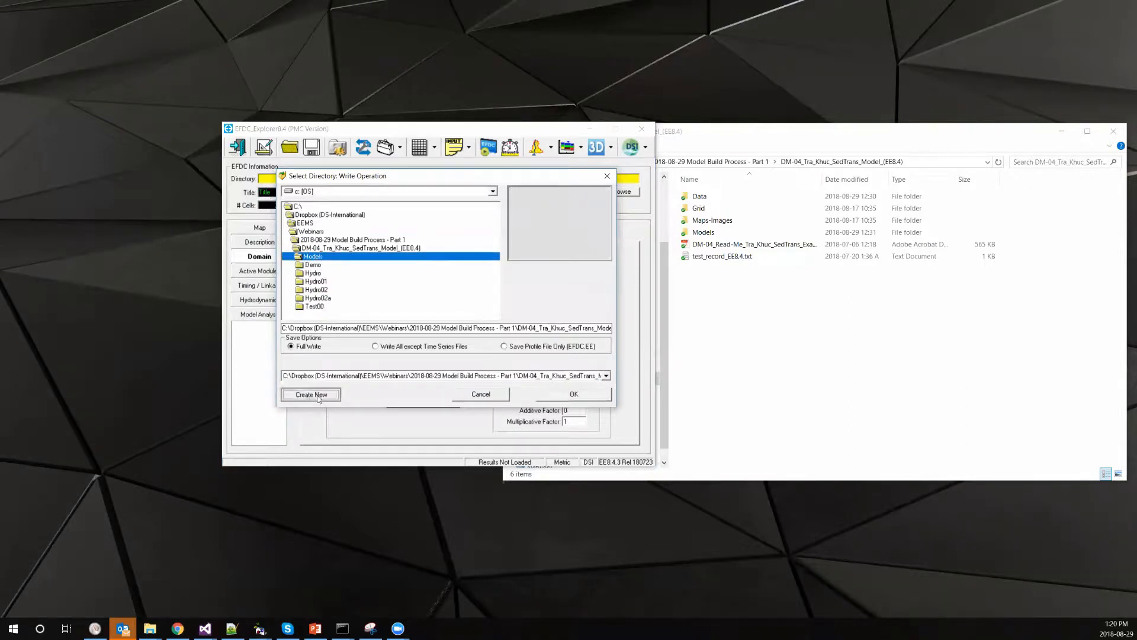
type("Demo1")
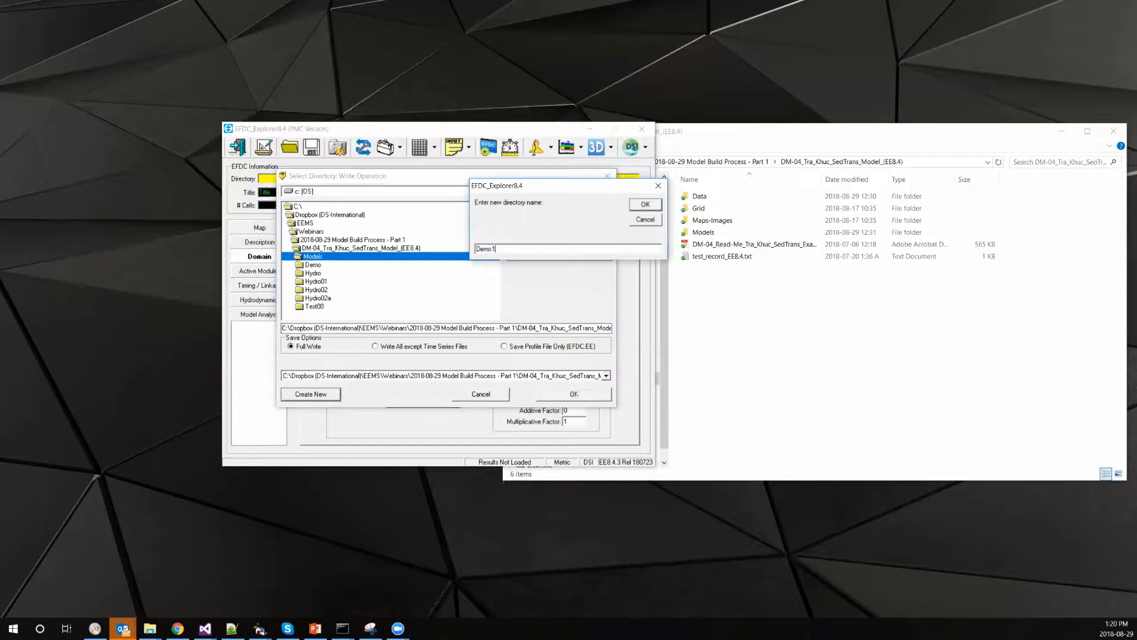
key("Return")
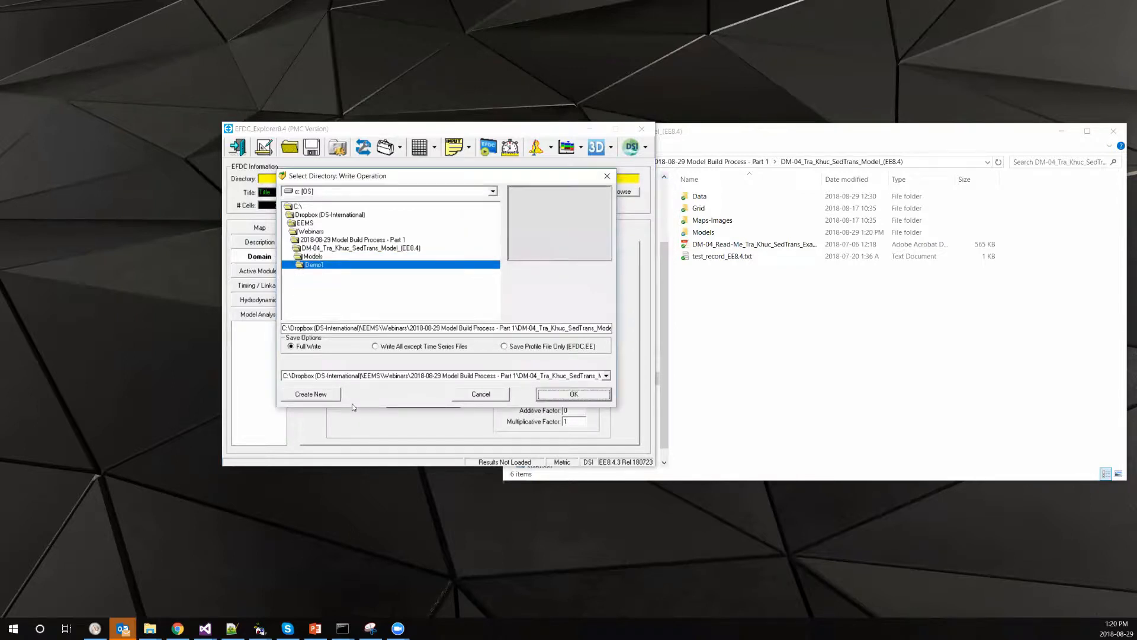
left_click(594, 394)
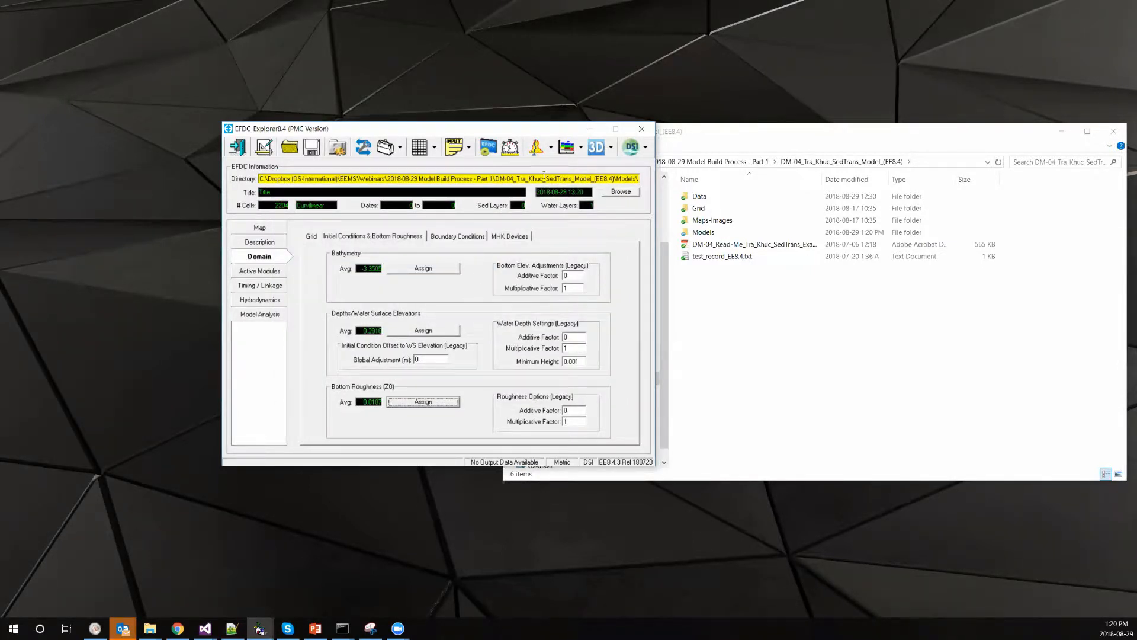
Examine the input files written to the Demo1 directory in an enlarged file browser and open efdc.inp
left_click(469, 149)
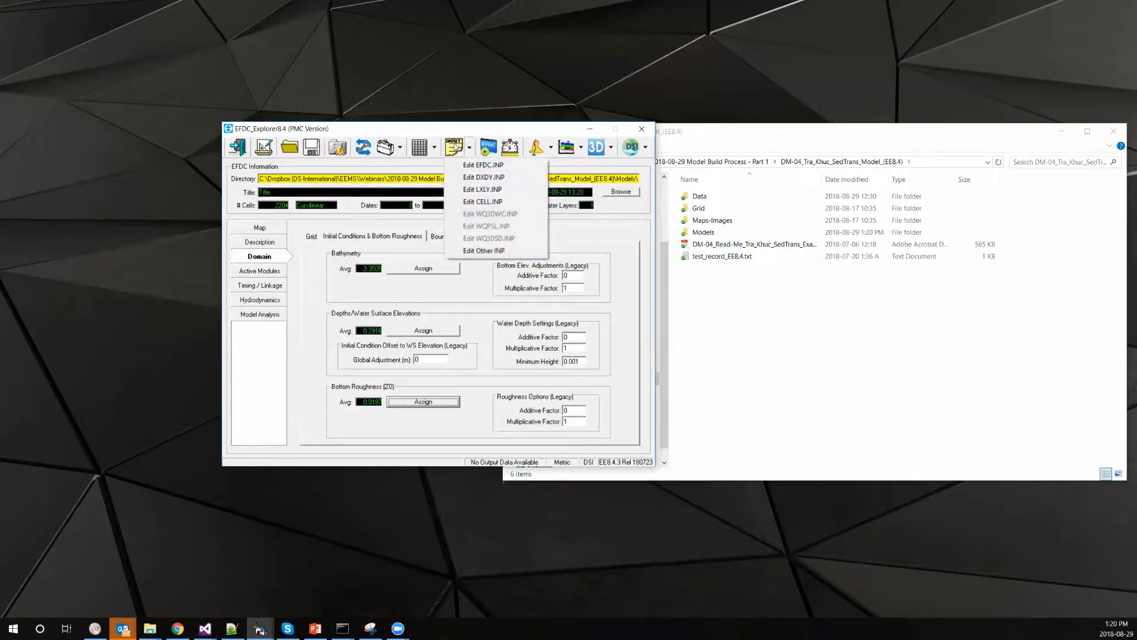
left_click(463, 126)
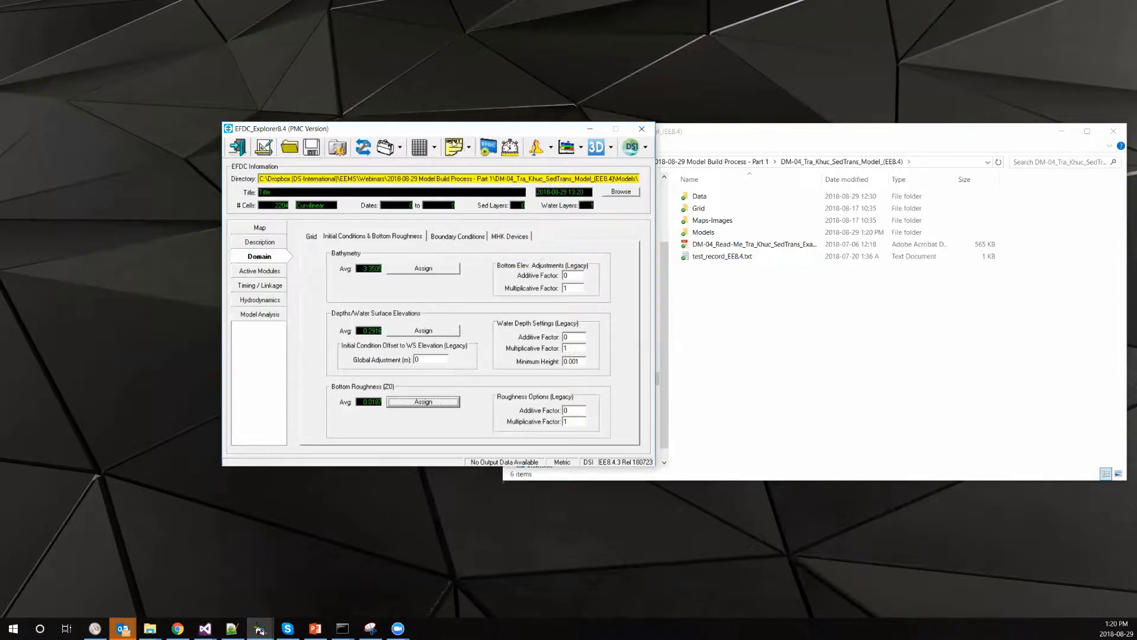
left_click(469, 147)
left_click(484, 249)
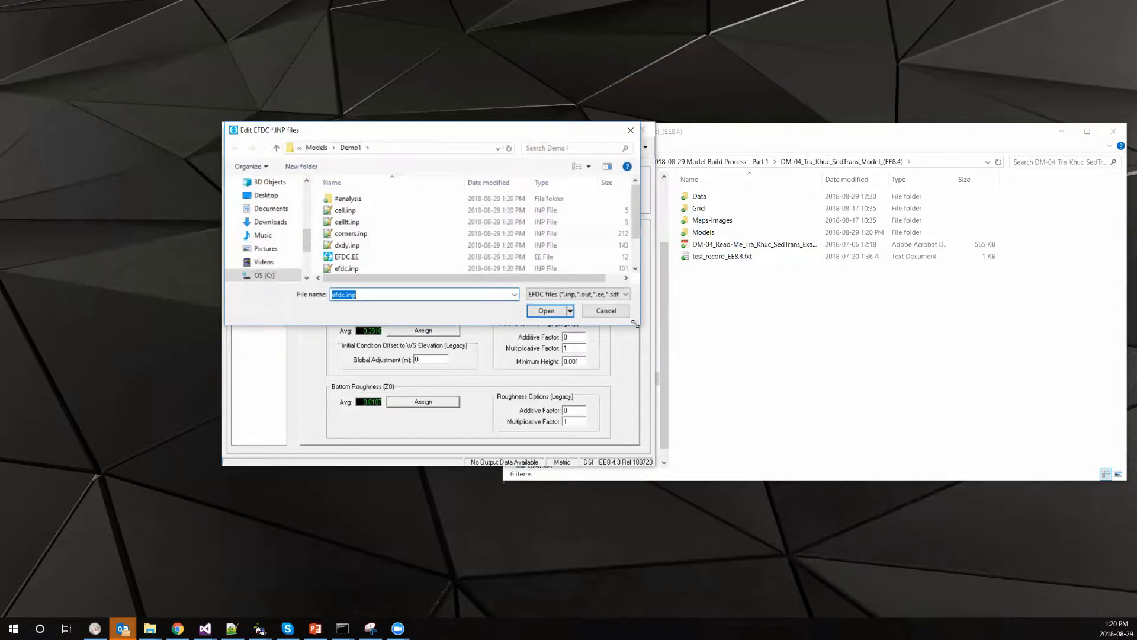
left_click_drag(635, 323, 765, 455)
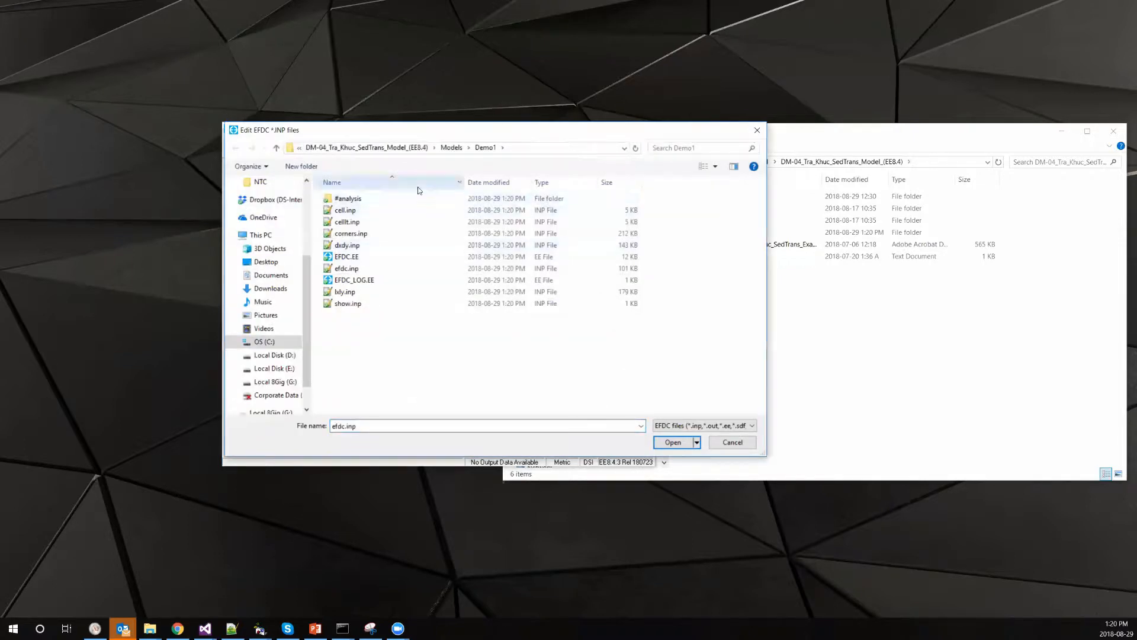
left_click_drag(423, 134, 575, 216)
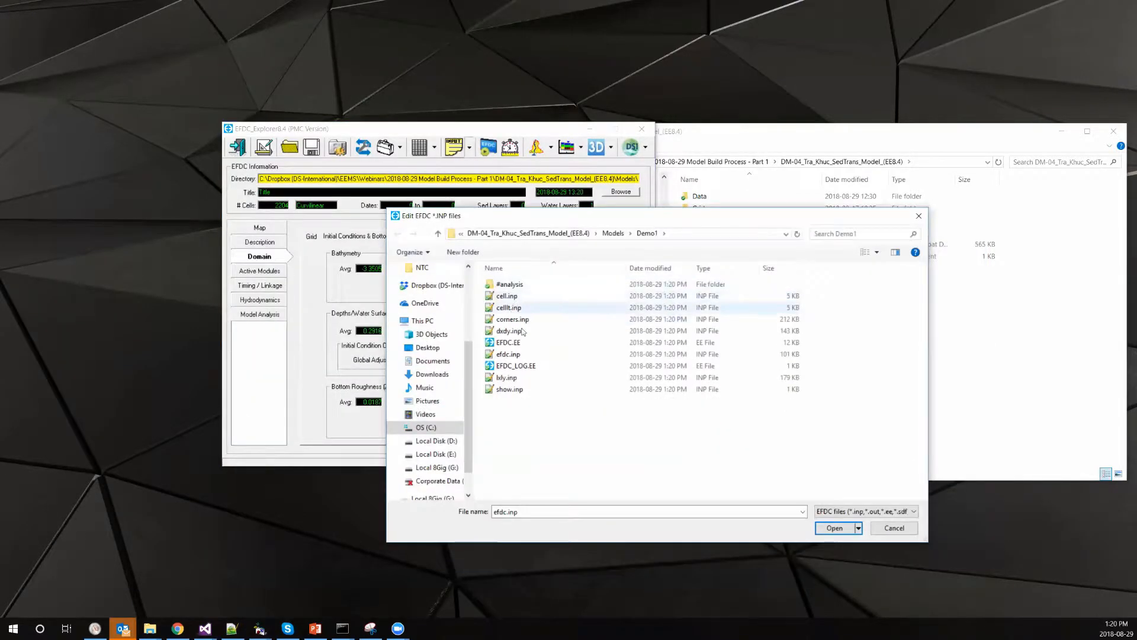
left_click(503, 356)
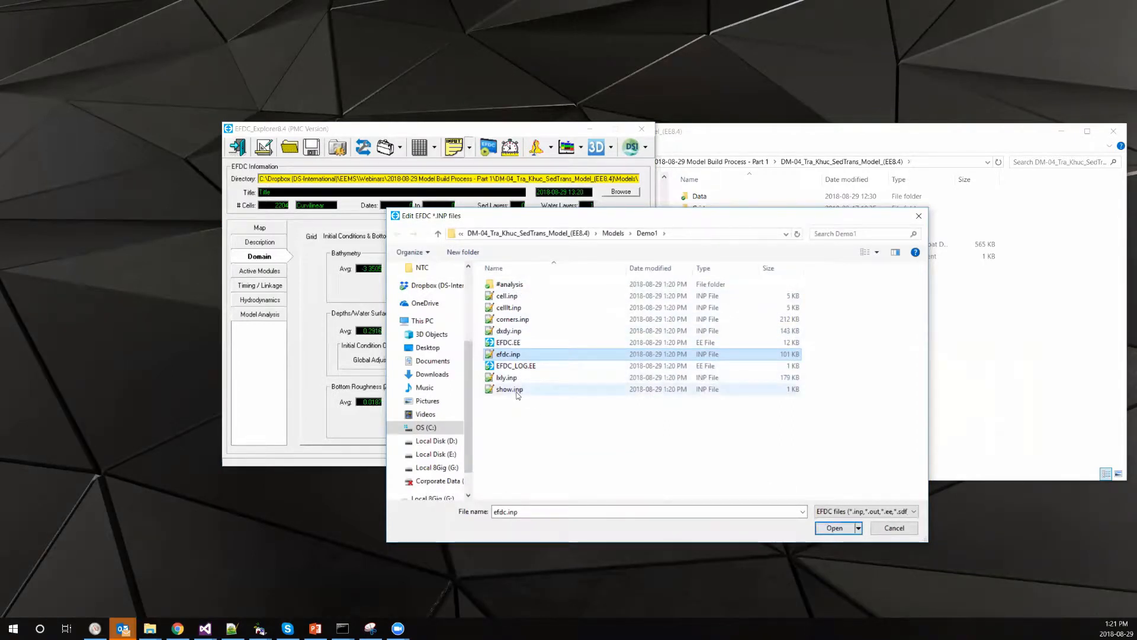
left_click(845, 529)
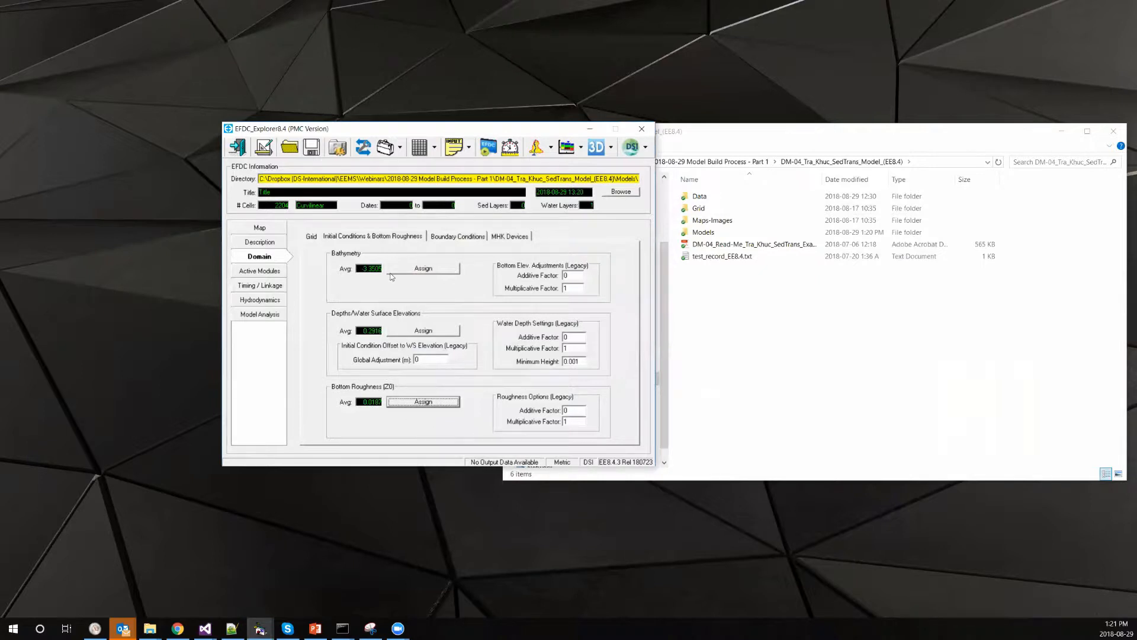
Open the 2D plan view and display the bottom elevations and the roughness map from the fixed parameters
left_click(536, 147)
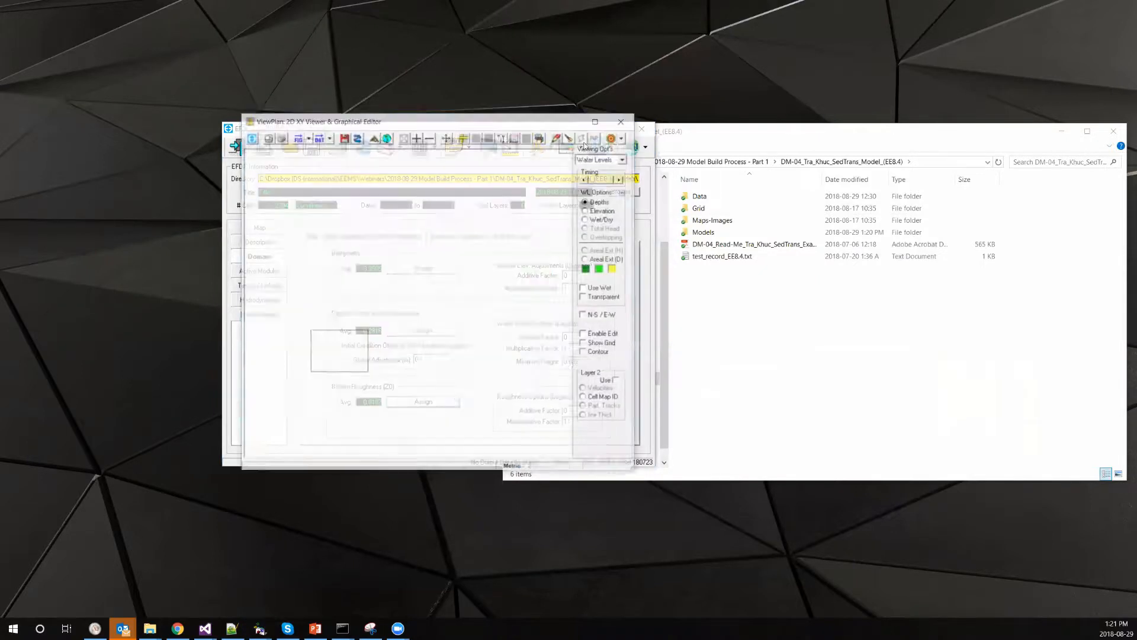
left_click(622, 159)
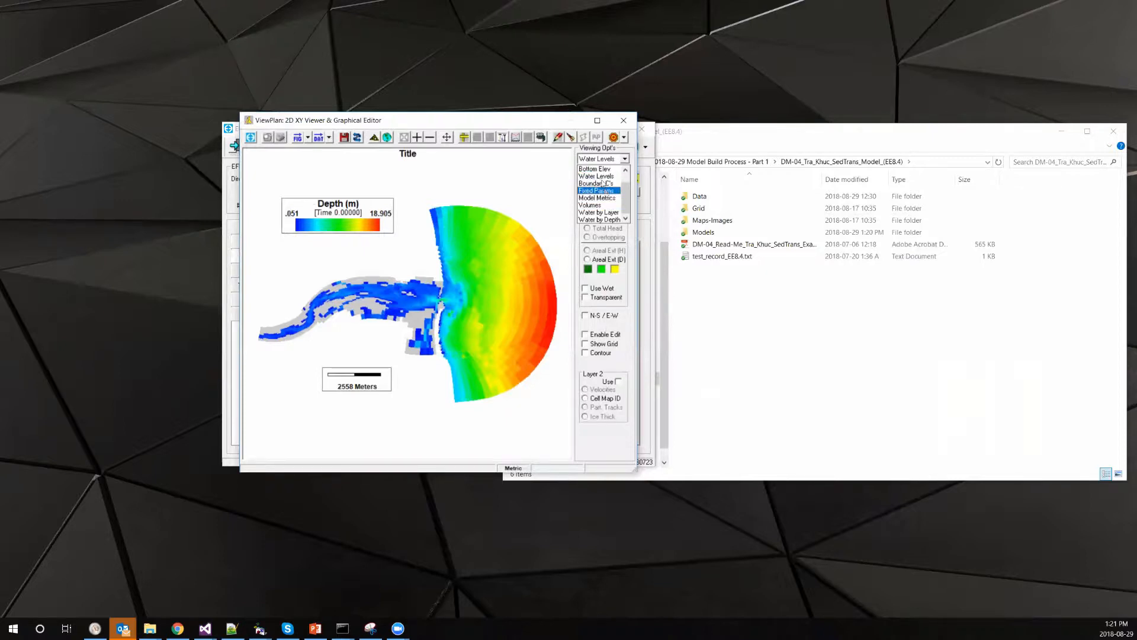
scroll(603, 185, "up", 2)
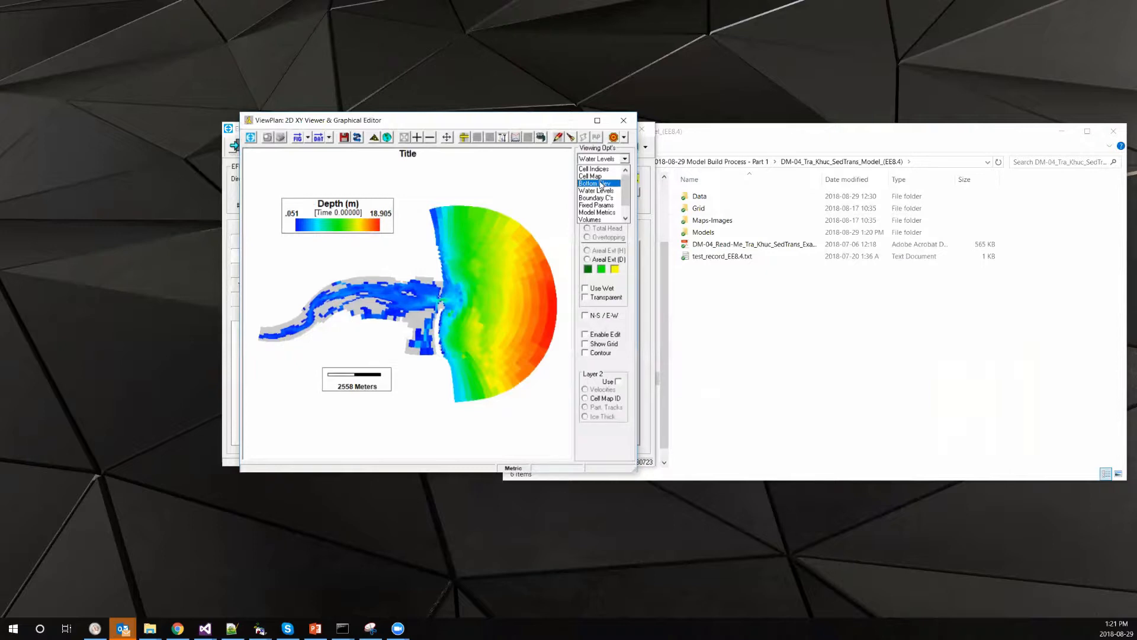
left_click(601, 184)
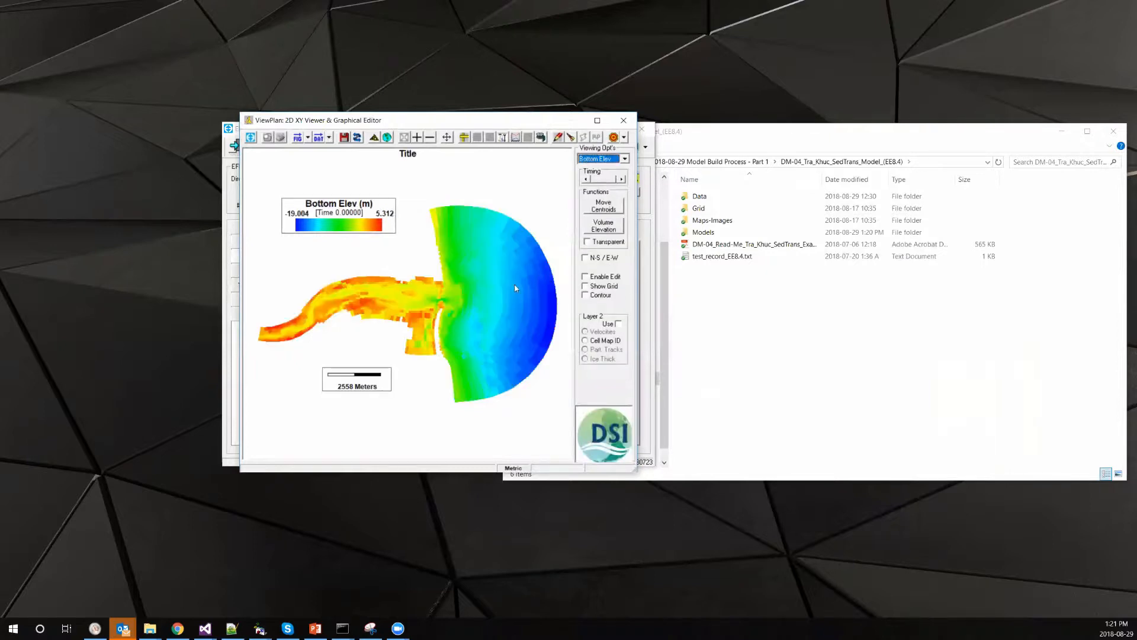
left_click(616, 160)
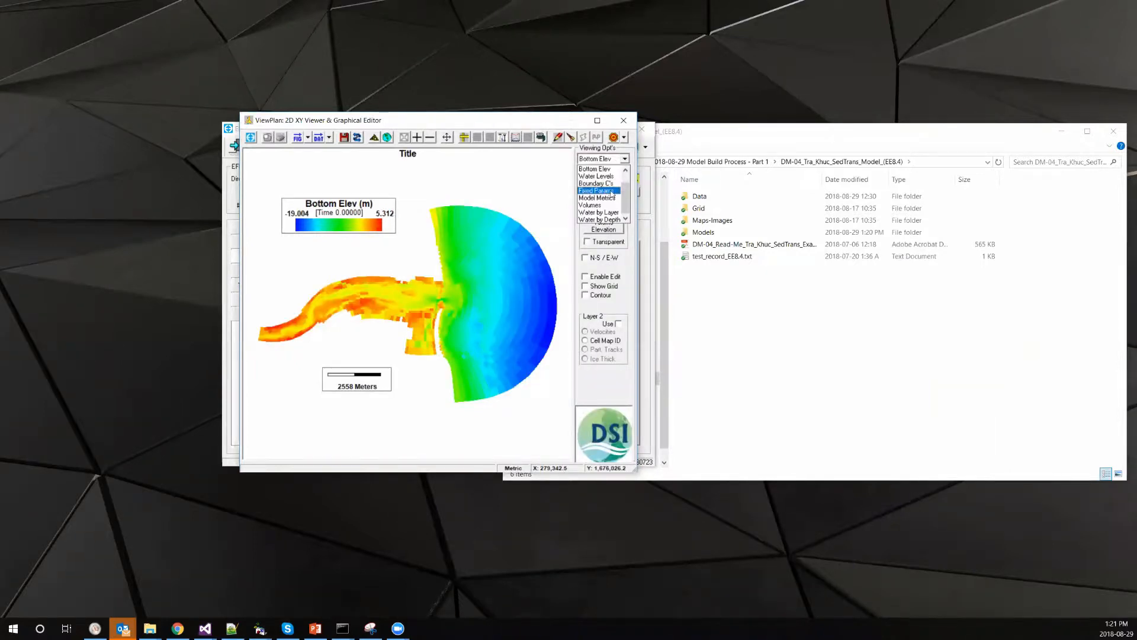
left_click(611, 190)
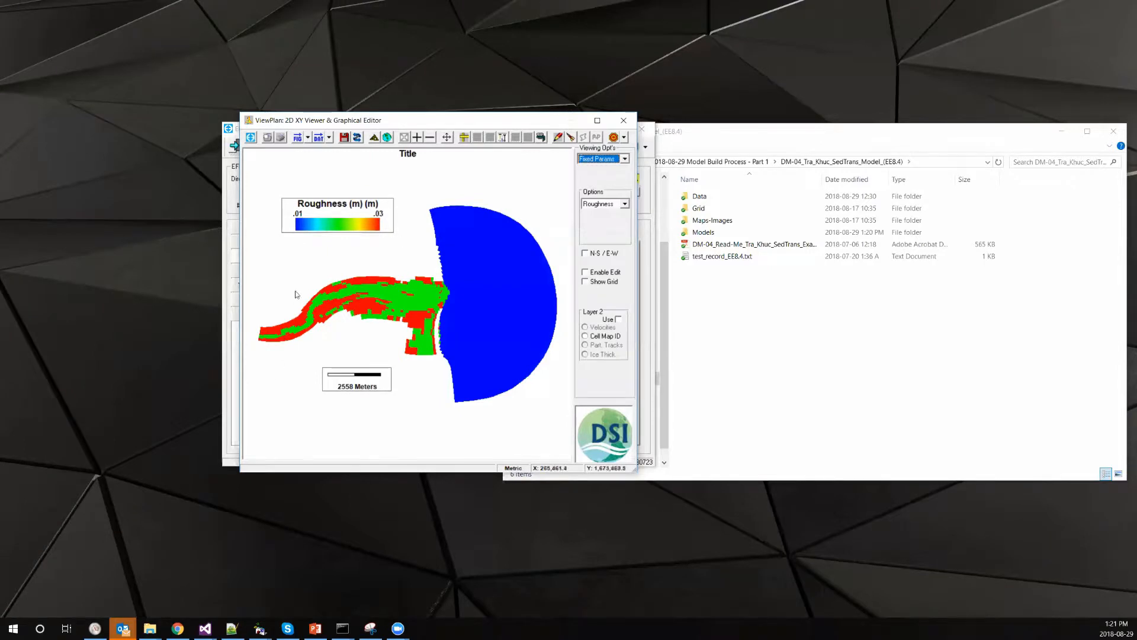
Query the roughness of individual cells in the offshore area, river channel and river bank, and close the plan viewer
left_click(518, 313)
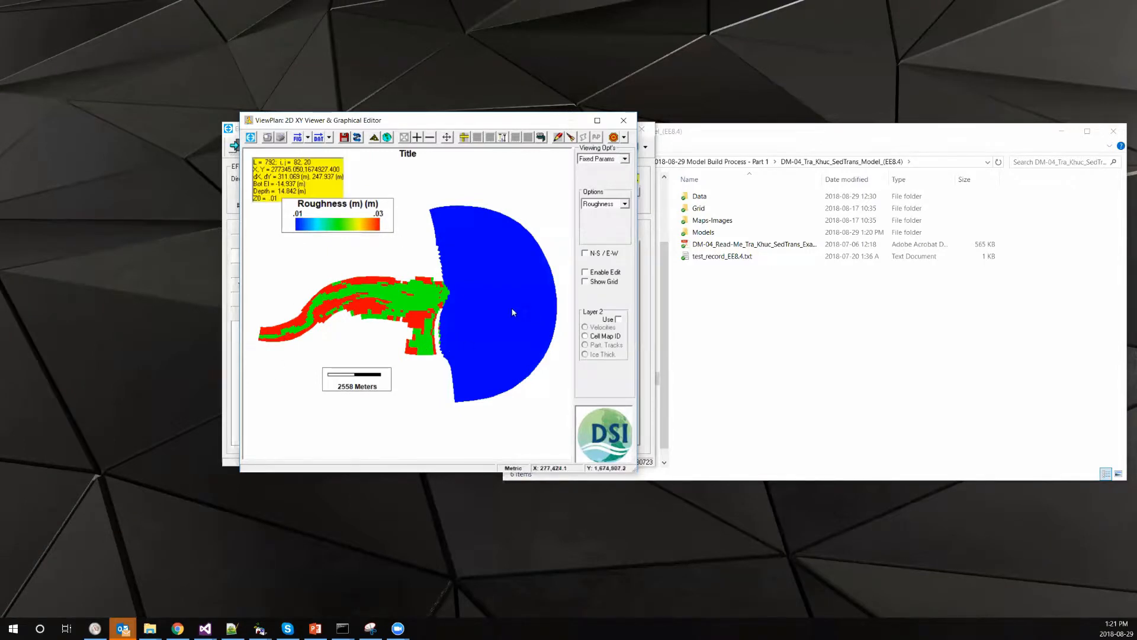
left_click(473, 270)
left_click(507, 319)
left_click(397, 302)
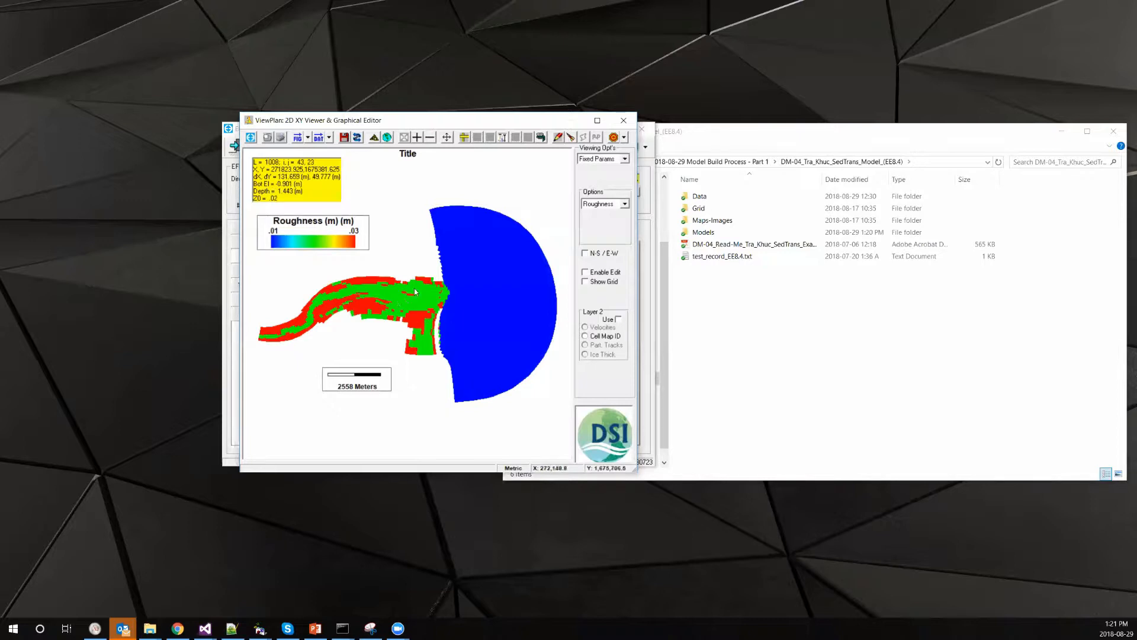
left_click(366, 280)
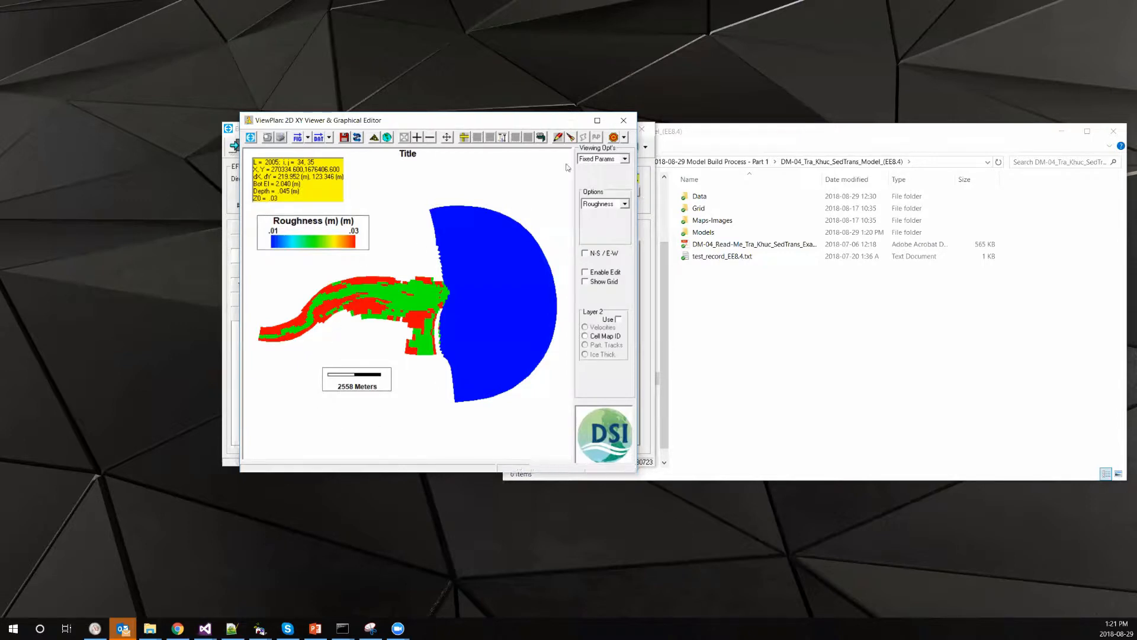
left_click(624, 121)
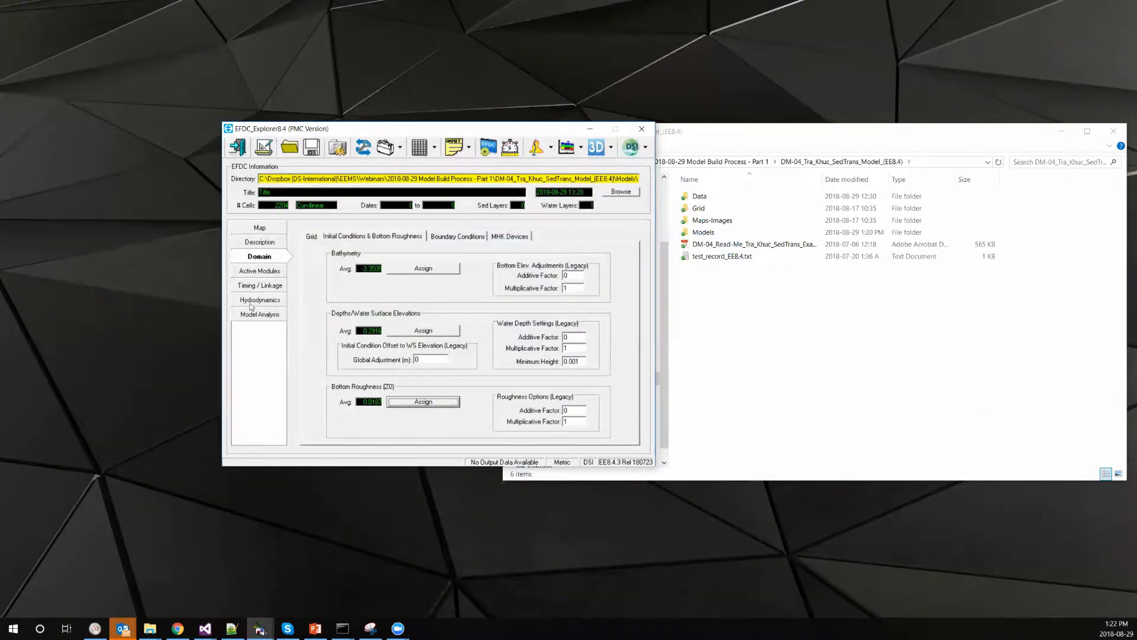
Open the flow data series editor from the domain's boundary conditions, enlarge it and set the number of series to 1
left_click(266, 258)
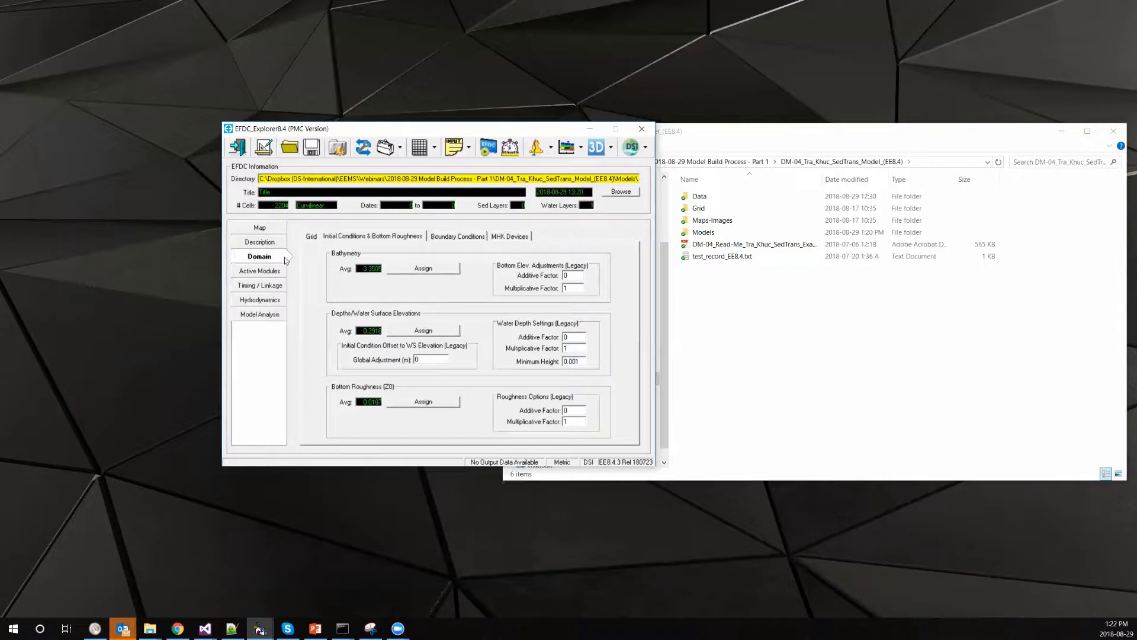
left_click(461, 238)
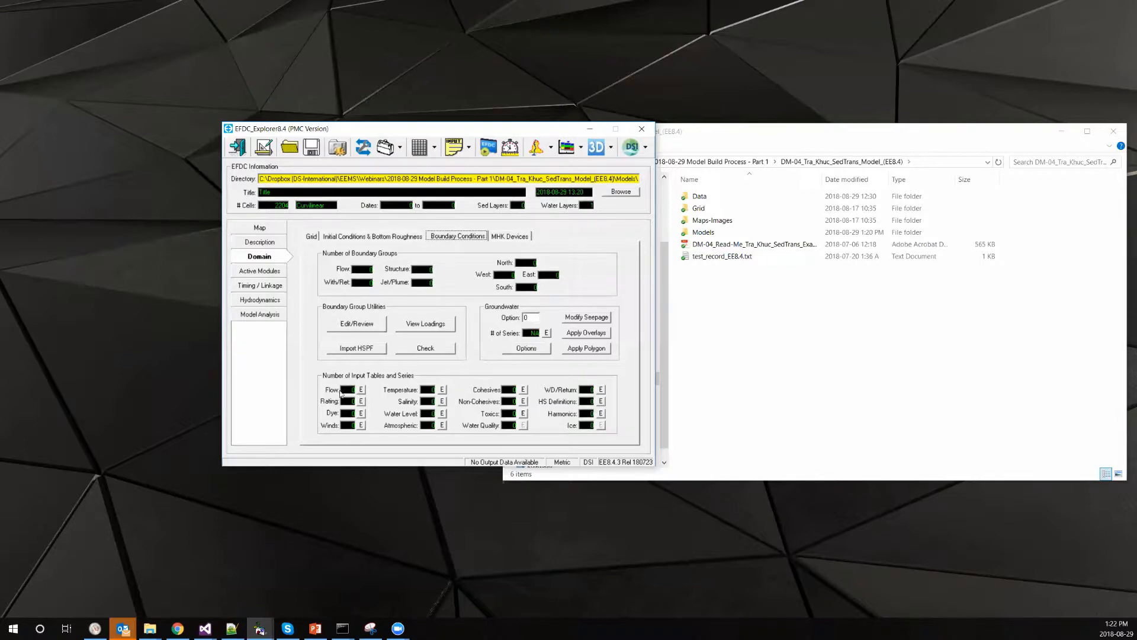
left_click(362, 390)
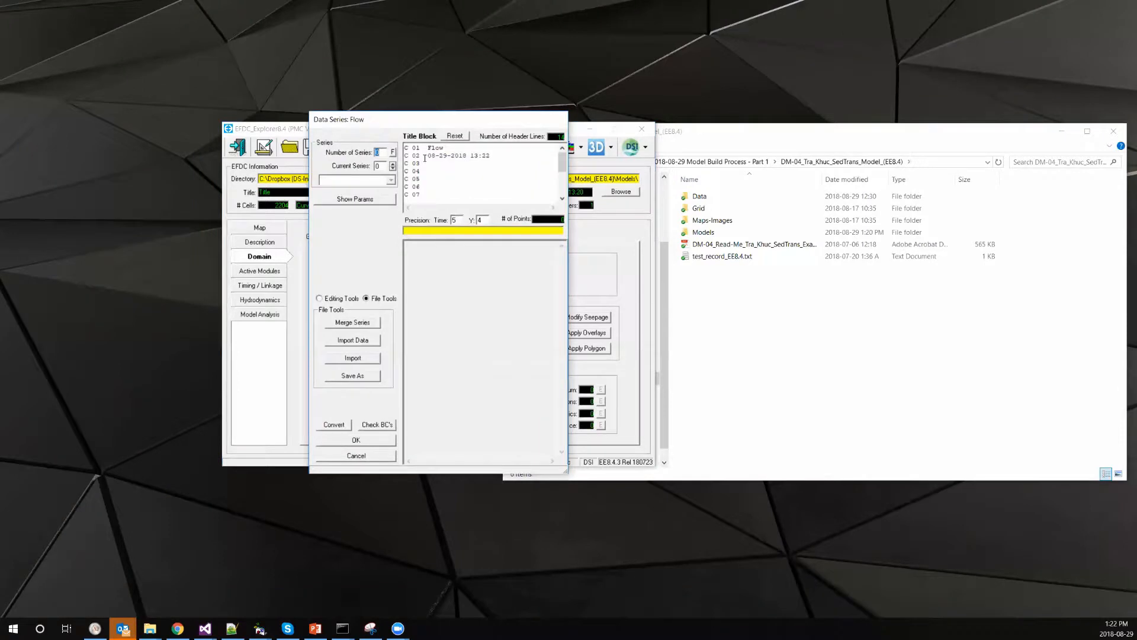
left_click_drag(418, 115, 347, 117)
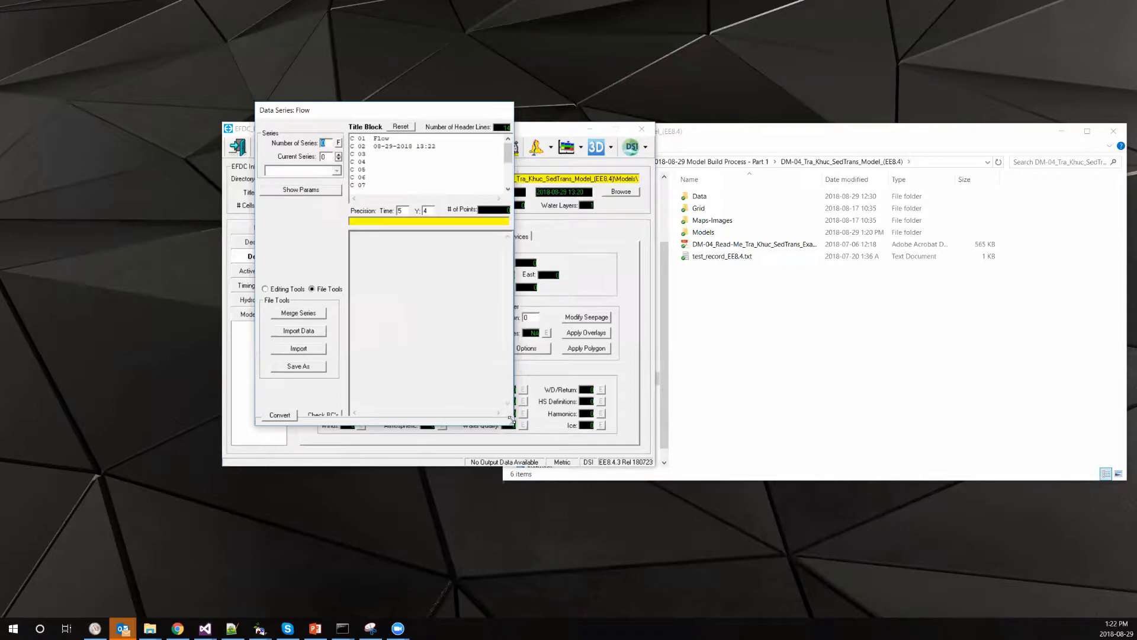
left_click_drag(510, 419, 664, 568)
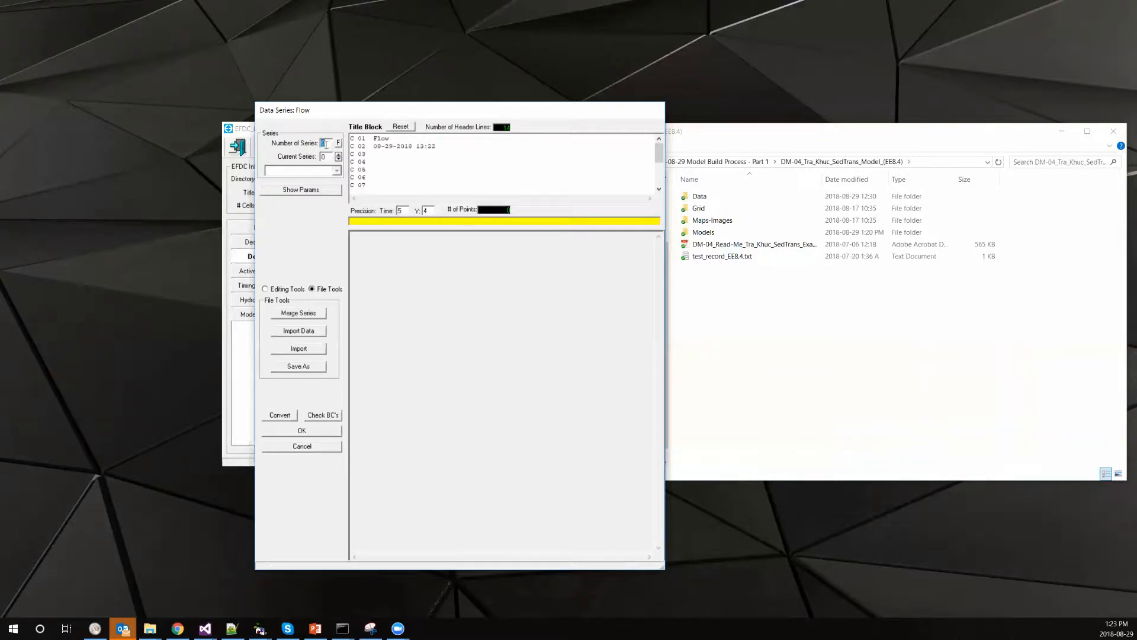
type("1")
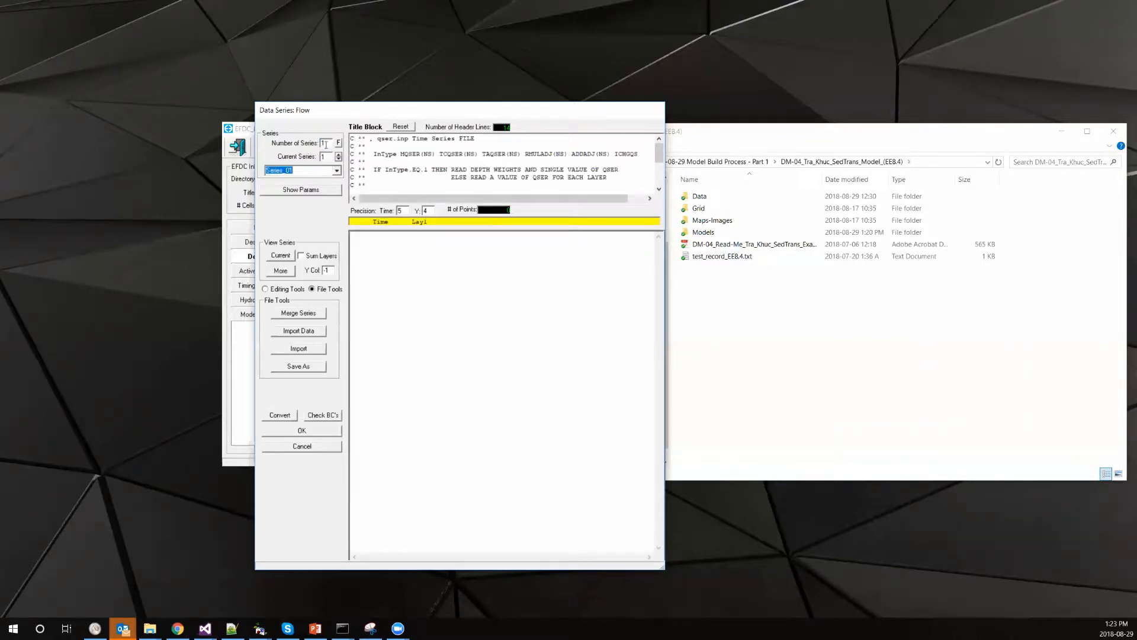
Raise the number of flow series to 2, and reduce it back to 1 by deleting the extra series
double_click(325, 144)
type("2")
double_click(329, 143)
type("1")
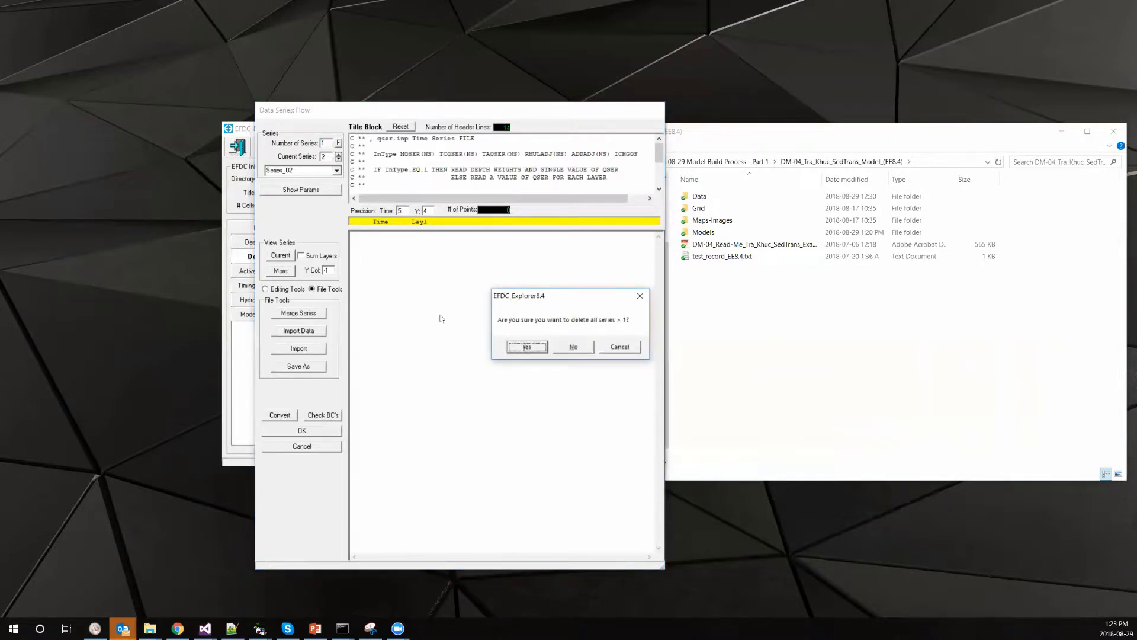
left_click(525, 347)
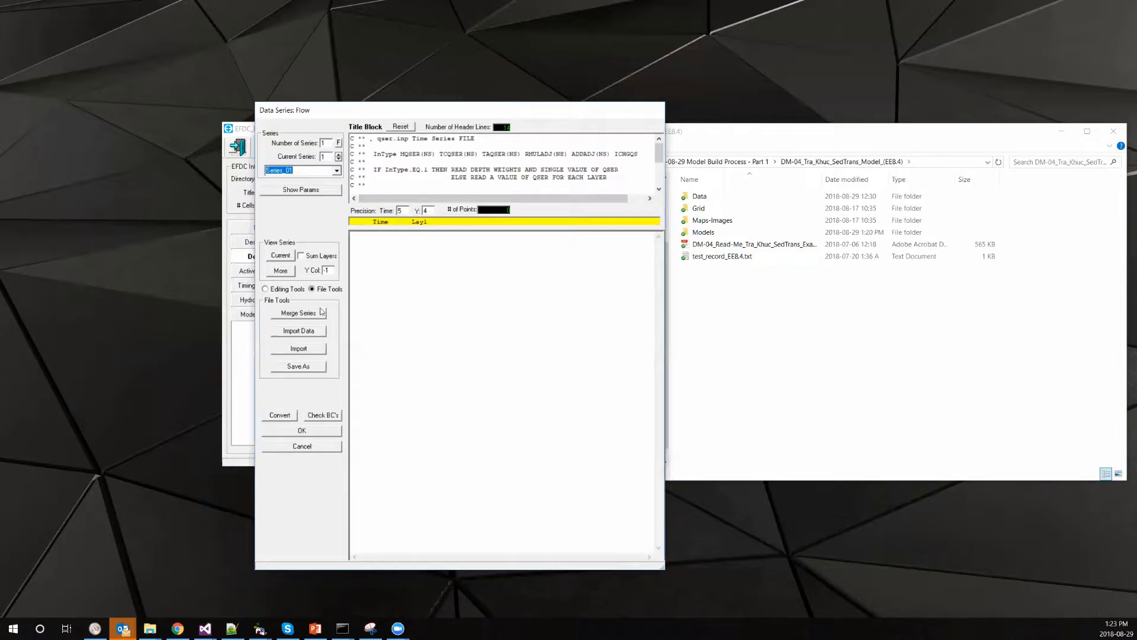
Set up a flow data import in EE DAT or WQ Data format, using BC_FLow.dat from the Data folder
left_click(299, 331)
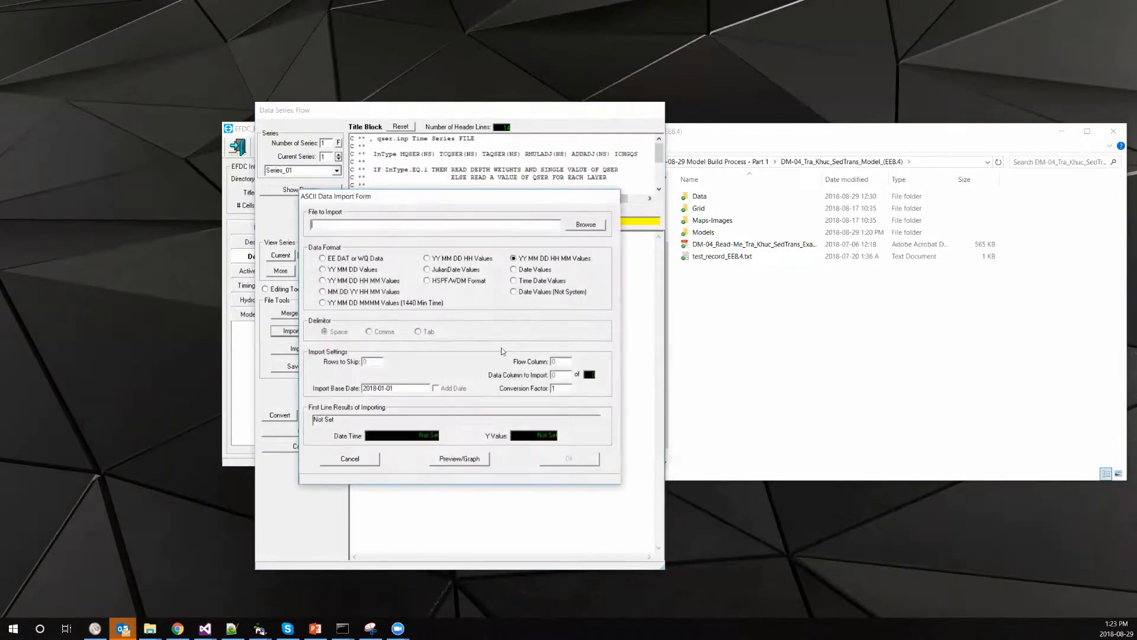
left_click(368, 261)
left_click(585, 230)
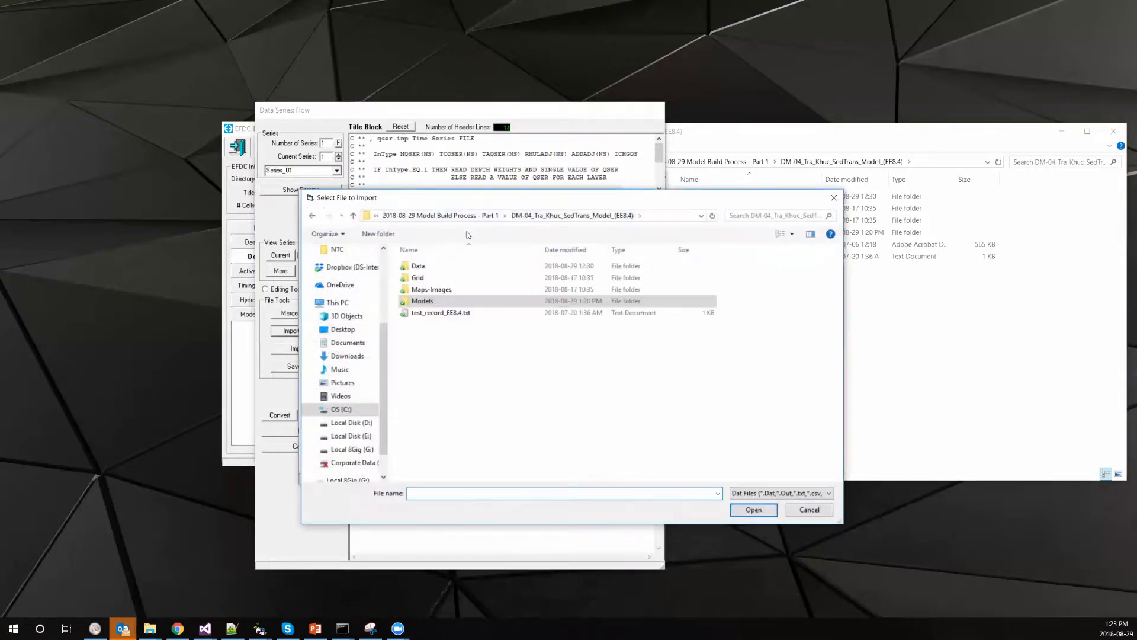
double_click(421, 266)
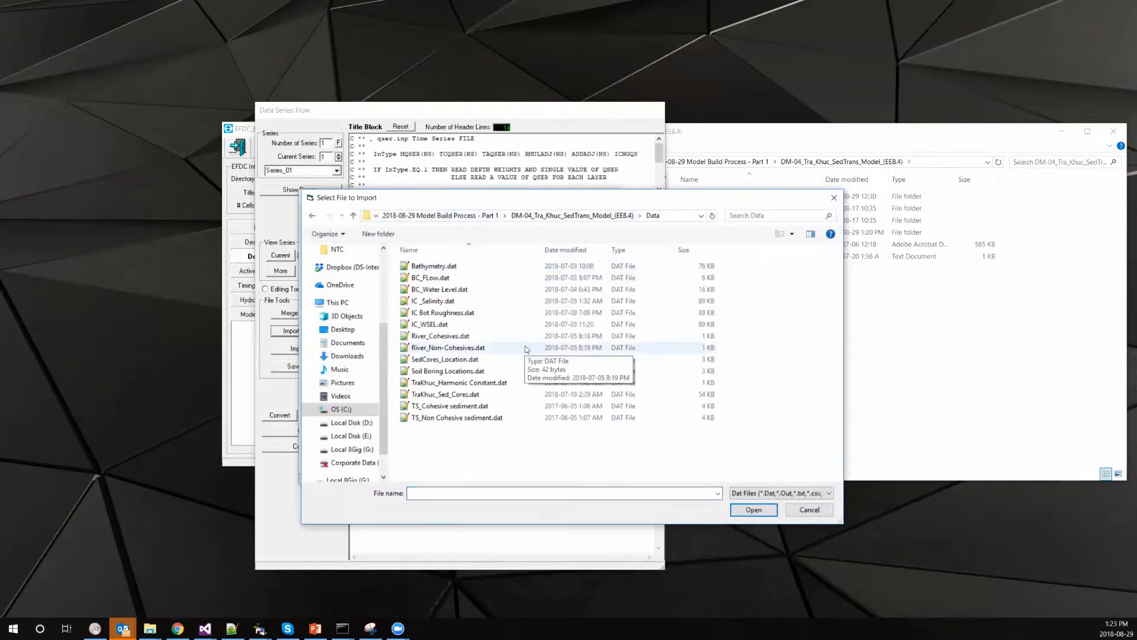
left_click(428, 279)
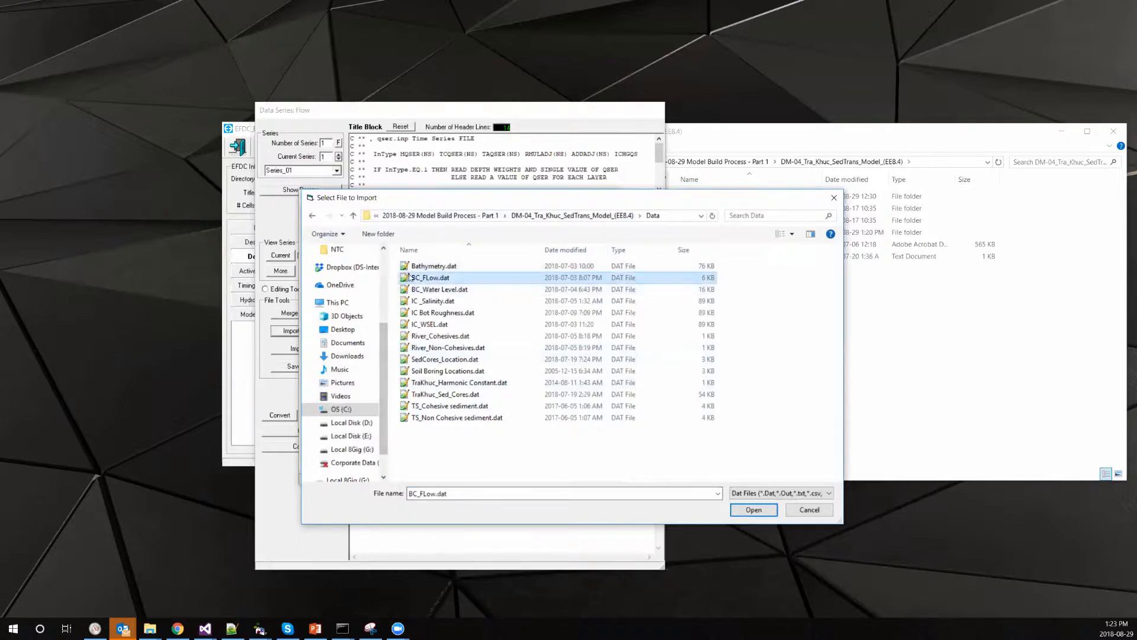
left_click(744, 509)
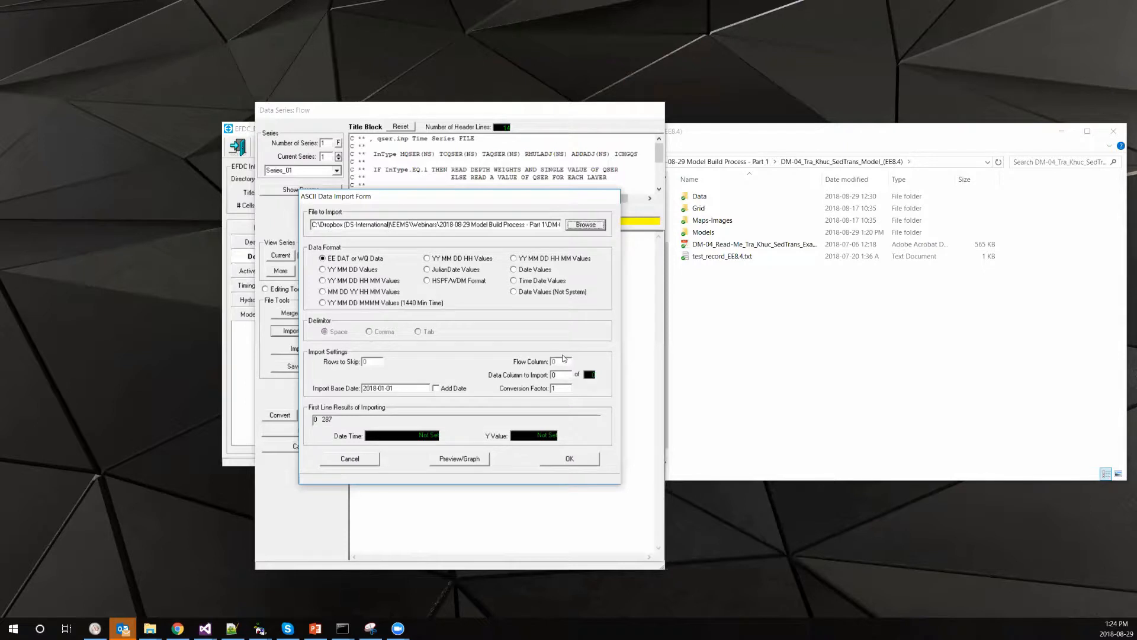
left_click(343, 262)
Preview the flow data as a graph with the legend in an empty area, close it and import the data with the default layer setting
left_click(466, 459)
left_click_drag(606, 445, 376, 373)
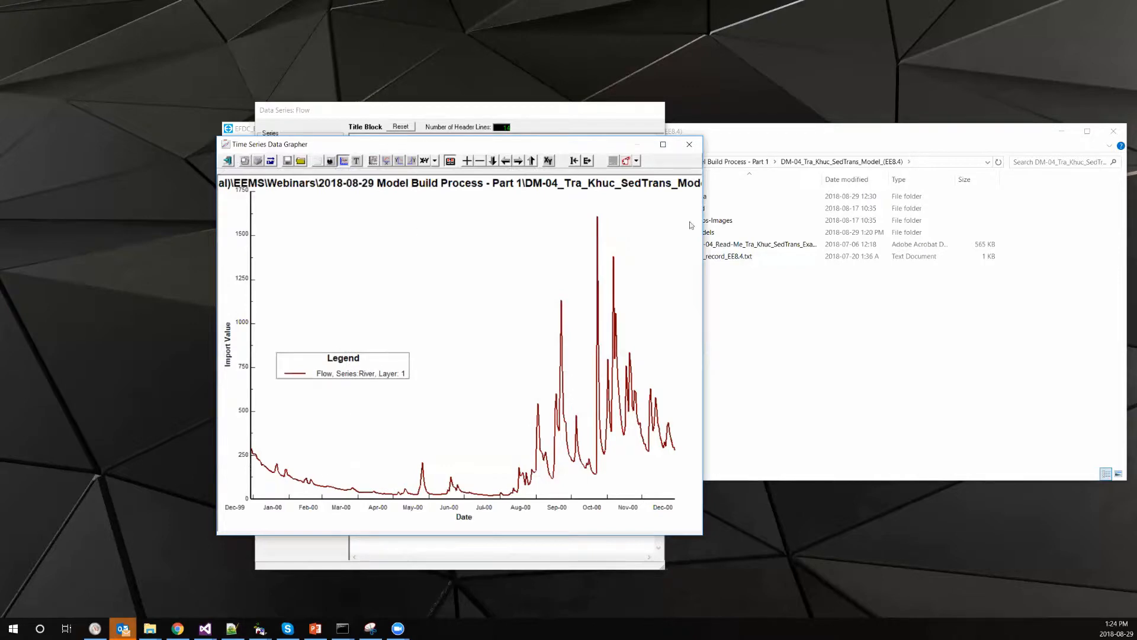
left_click_drag(425, 145, 739, 168)
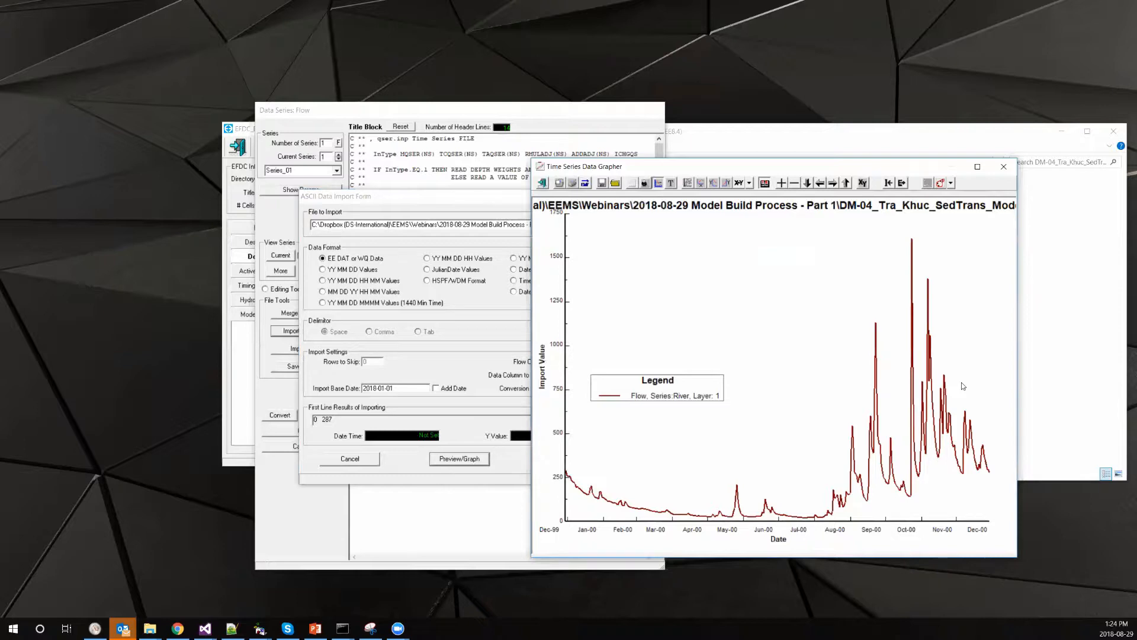
left_click(1003, 166)
left_click(568, 460)
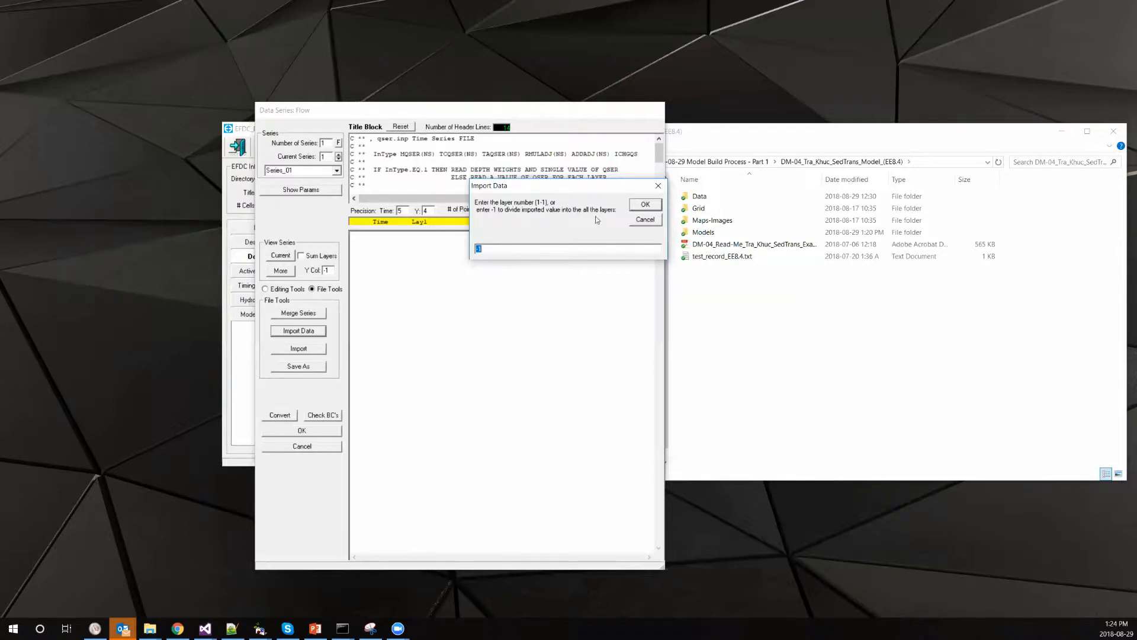
left_click(639, 205)
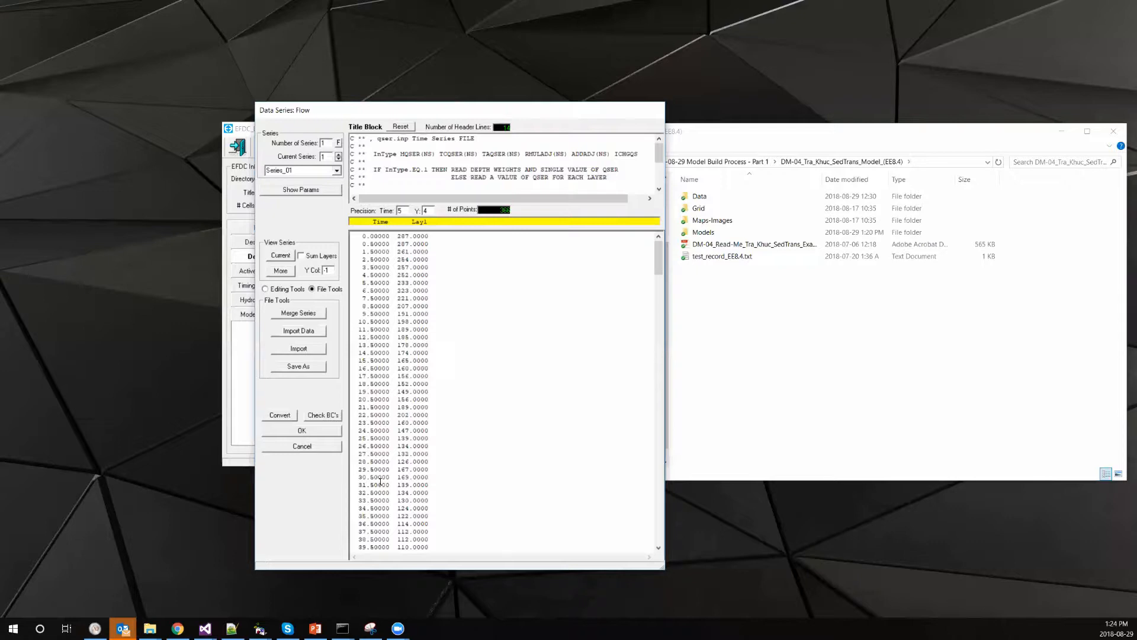
Set the precision of the imported flow series to 3 decimals for time and 1 for the Y values
double_click(379, 344)
left_click(413, 338)
double_click(400, 211)
type("3")
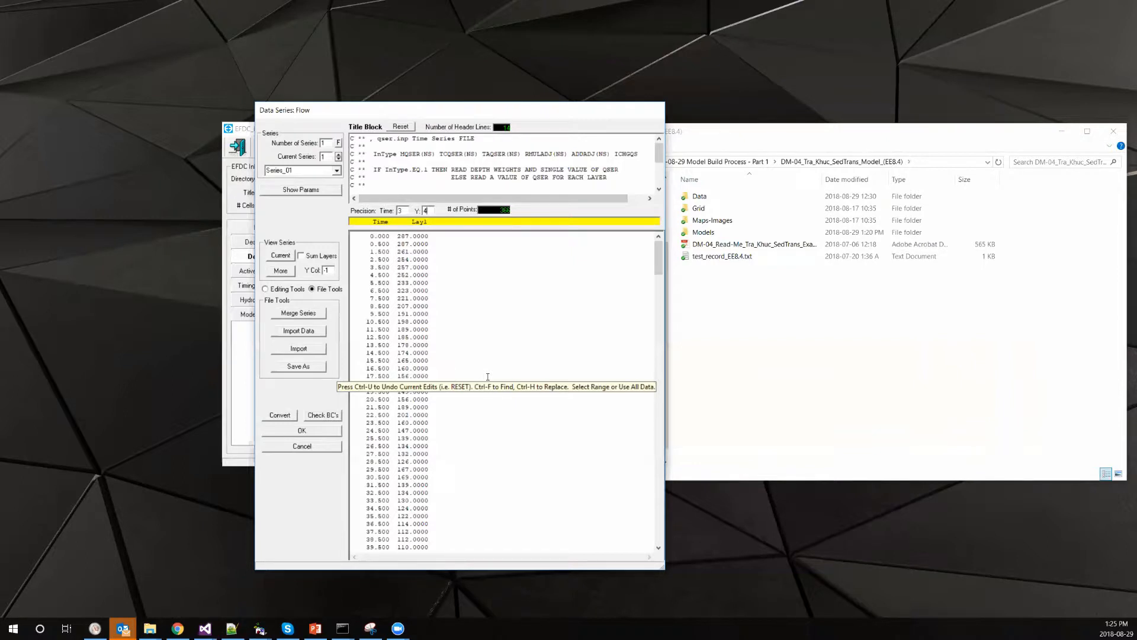
key("BackSpace")
type("2")
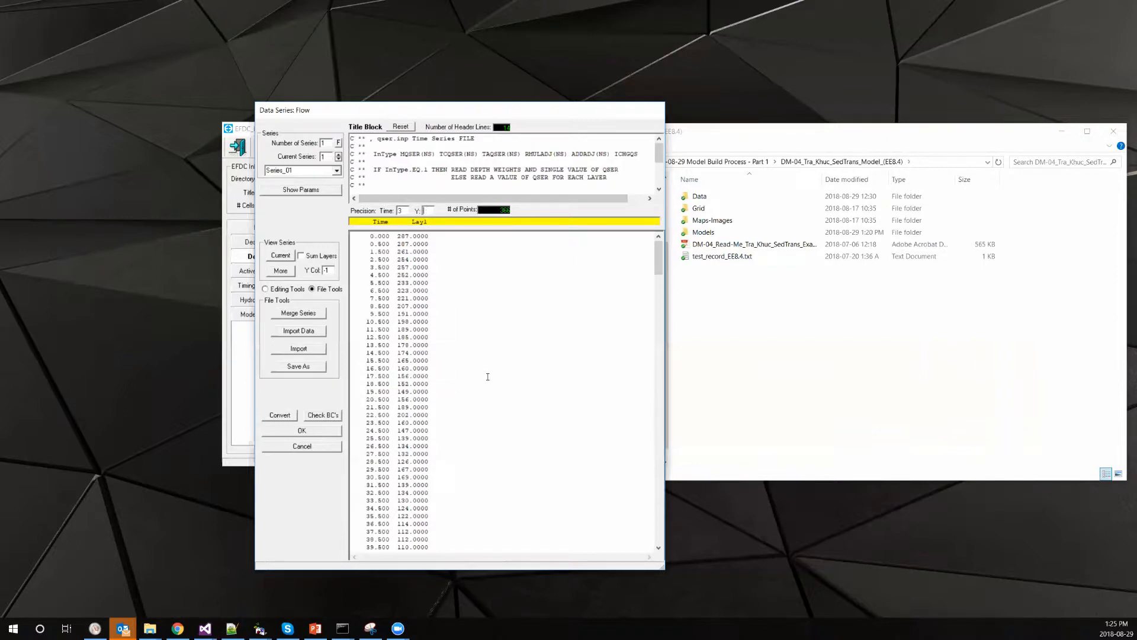
key("Return")
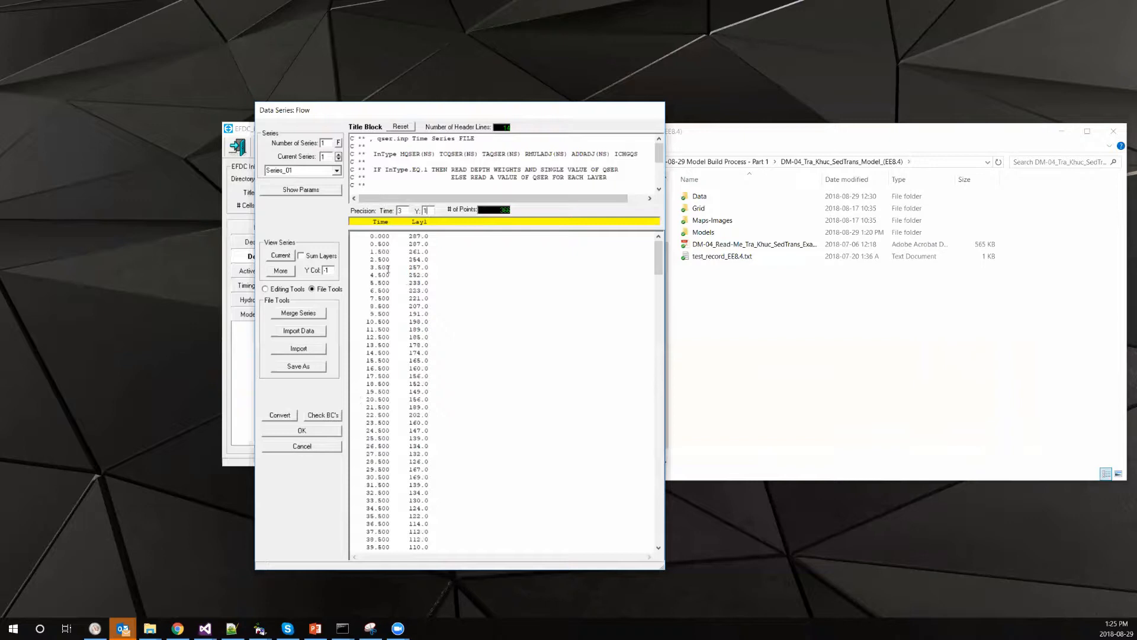
Look at the editing tools available for the flow series and return to the file tools
left_click_drag(363, 353, 374, 353)
left_click(289, 290)
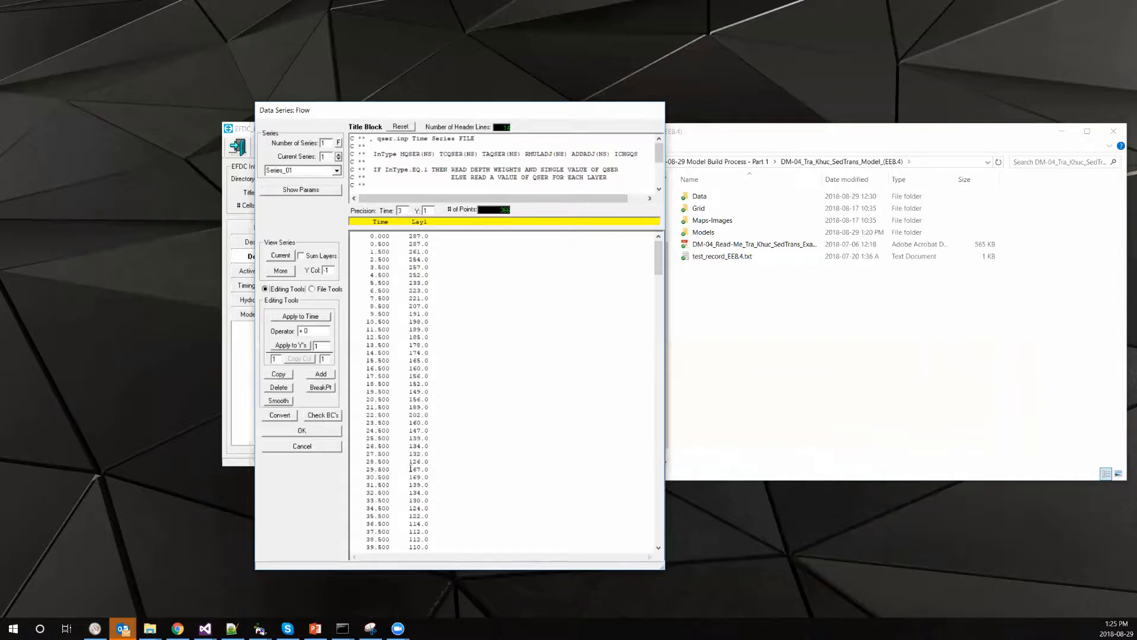
left_click(329, 291)
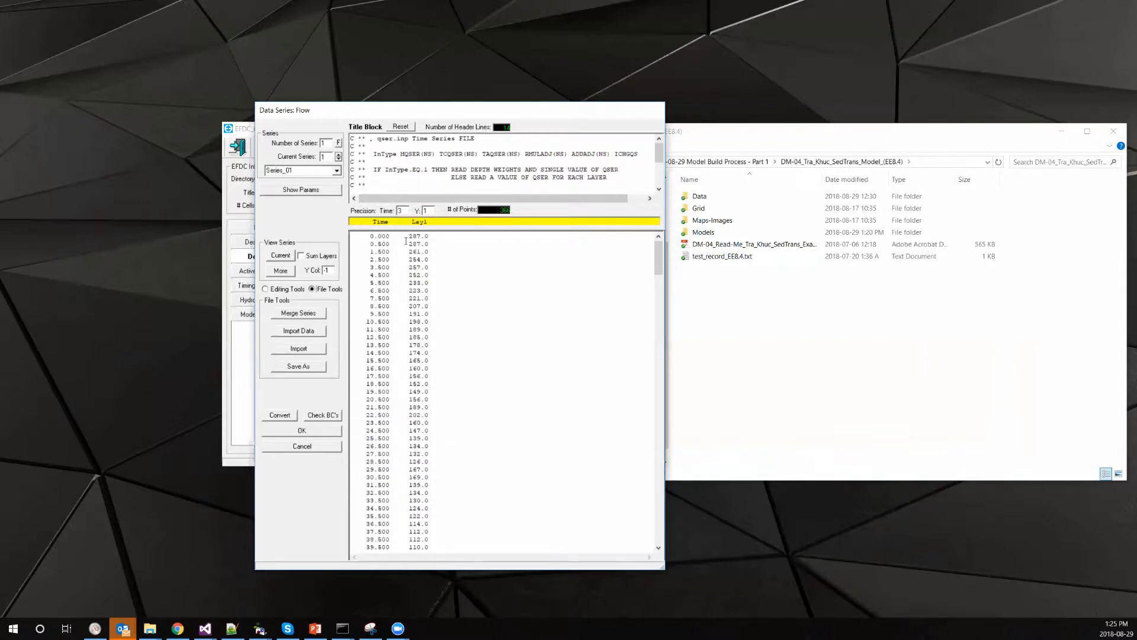
Rename the current flow series as River Flow
double_click(316, 168)
type("River Flow")
double_click(296, 171)
Plot the current River Flow series from day 0 to day 364.5 as a boundary condition time series graph
left_click(281, 256)
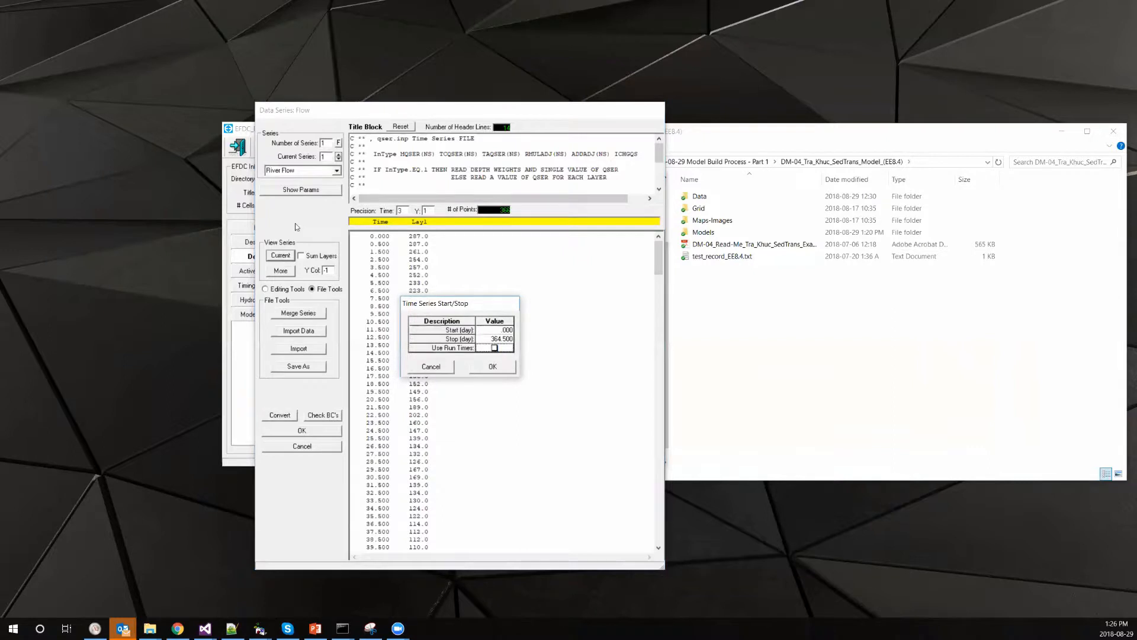
left_click_drag(474, 303, 536, 287)
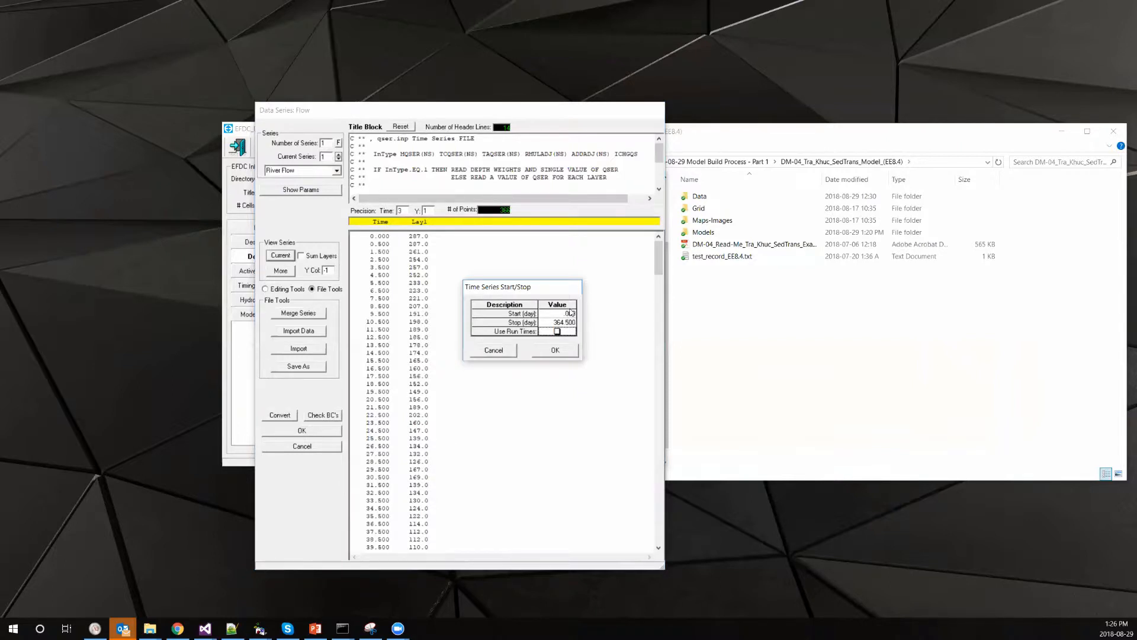
left_click(558, 332)
left_click(572, 335)
left_click(570, 352)
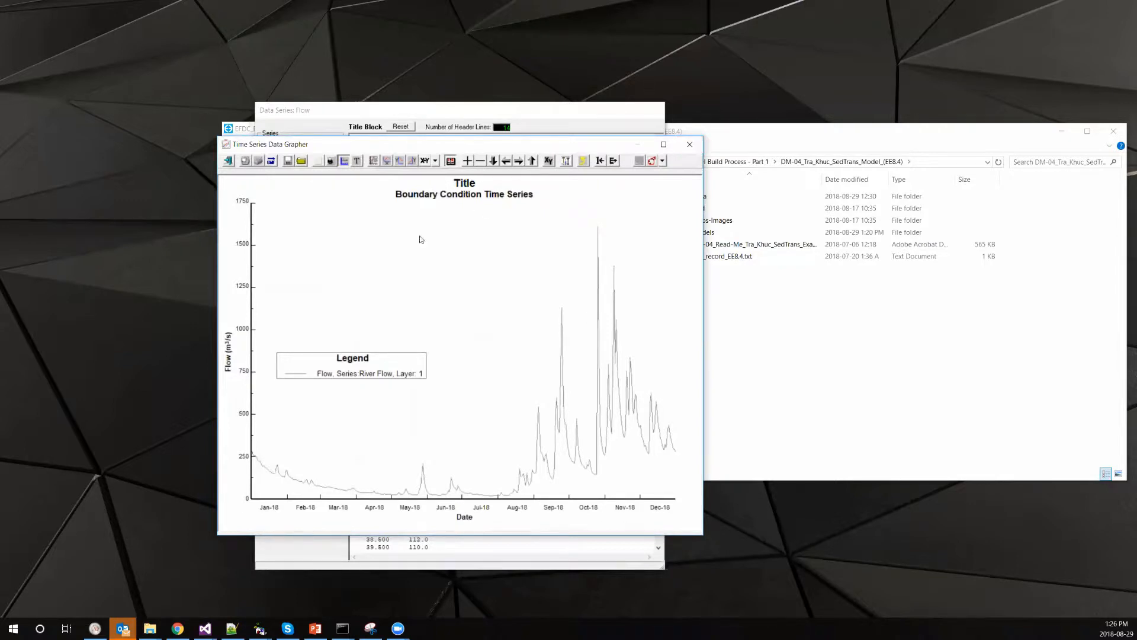
Switch the River Flow graph's time axis between calendar dates and days, and accept the flow series
left_click(450, 160)
left_click(450, 160)
left_click(451, 161)
left_click(451, 160)
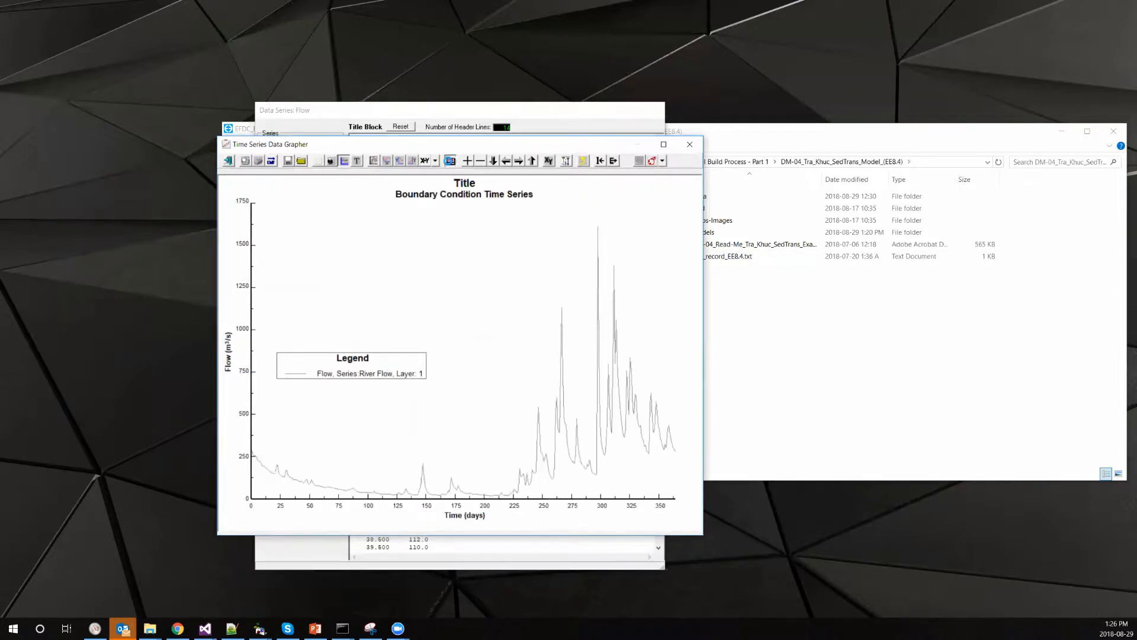
left_click(690, 145)
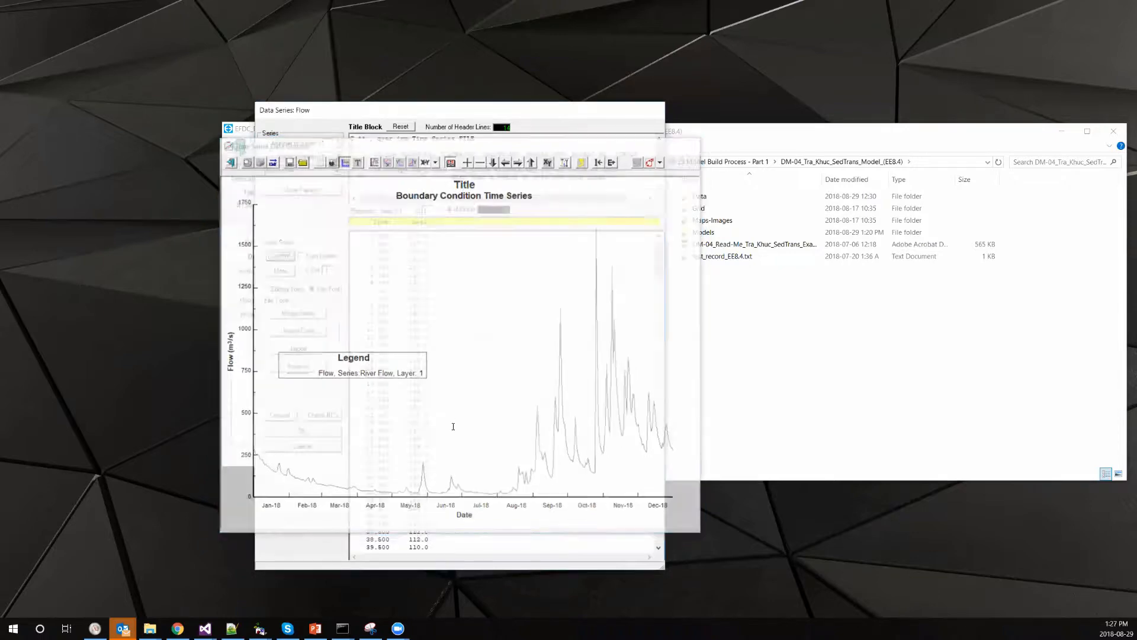
left_click(313, 431)
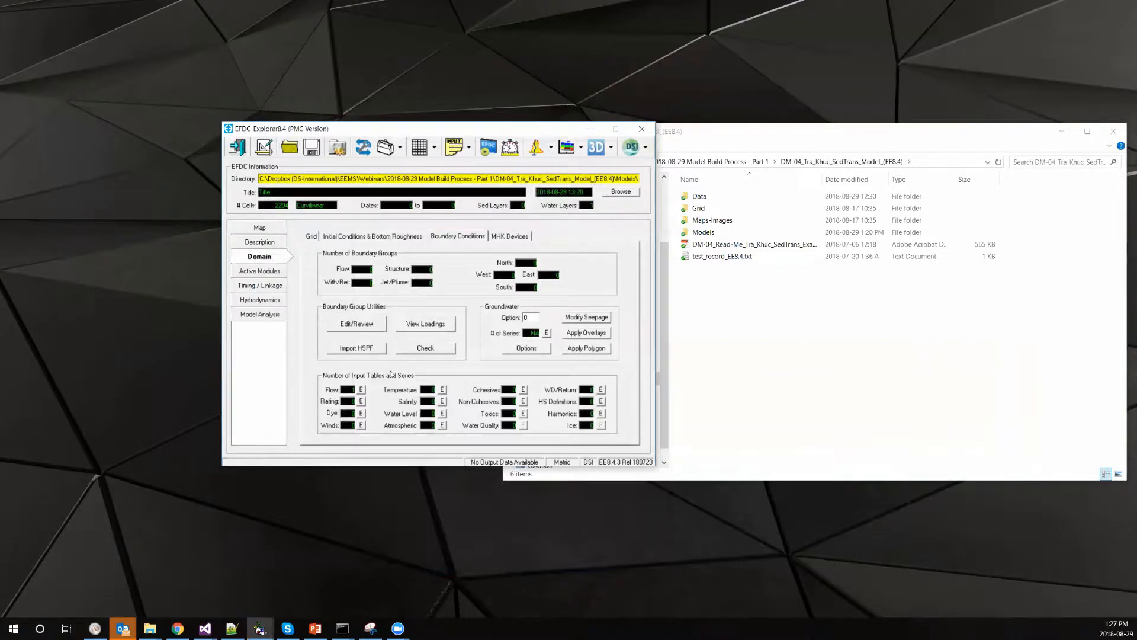
Open the water level data series and set the number of series to 1
left_click(443, 414)
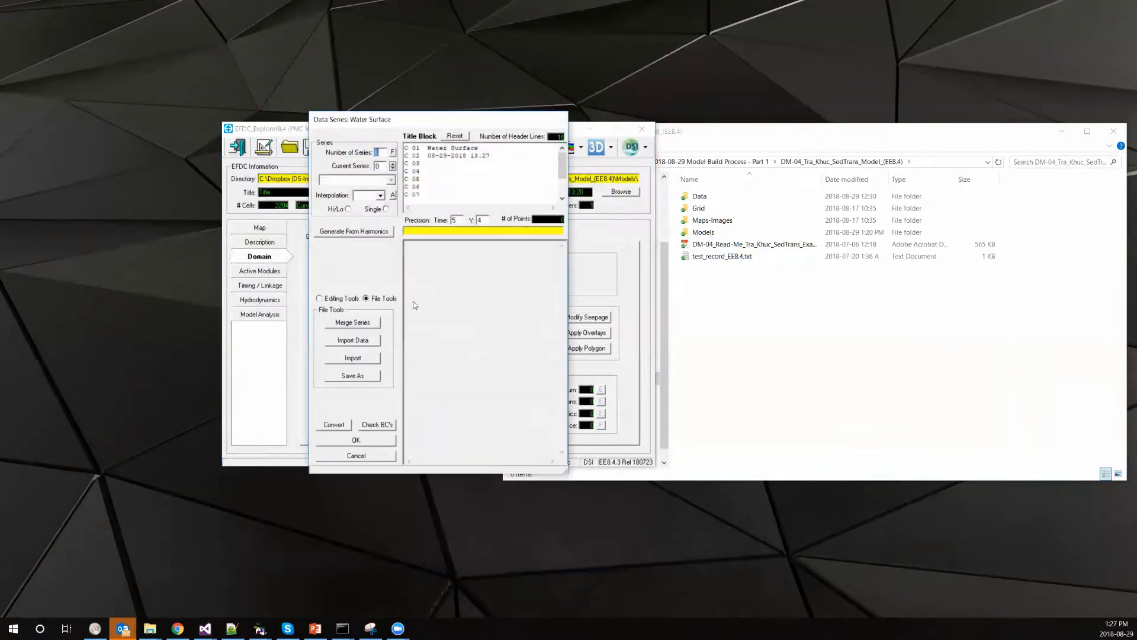
left_click_drag(424, 123, 565, 132)
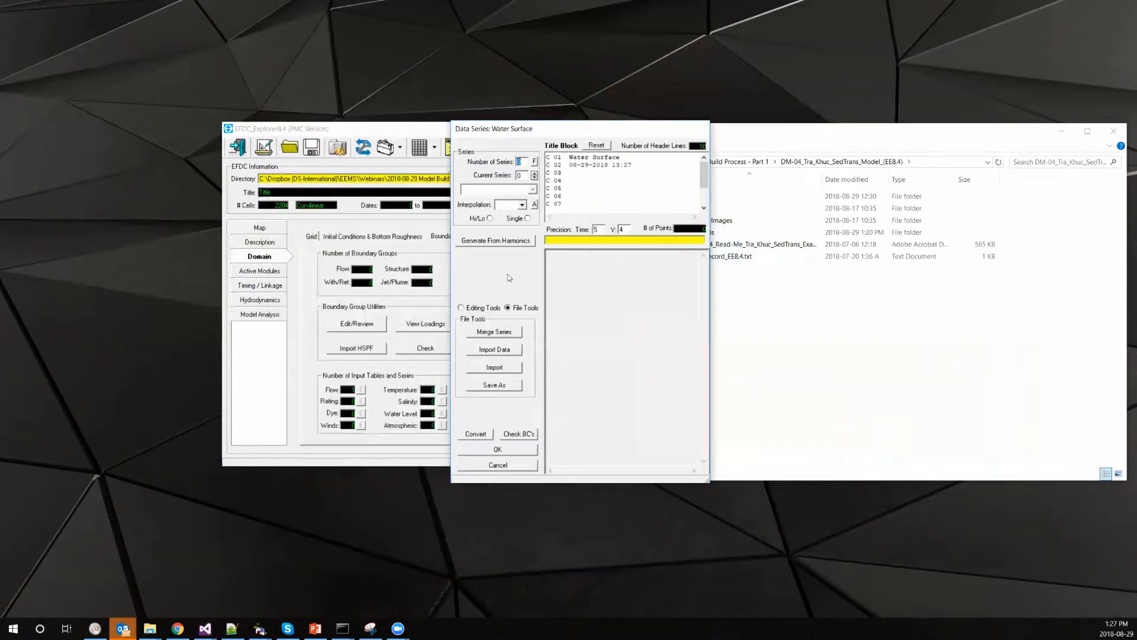
left_click(526, 161)
type("1")
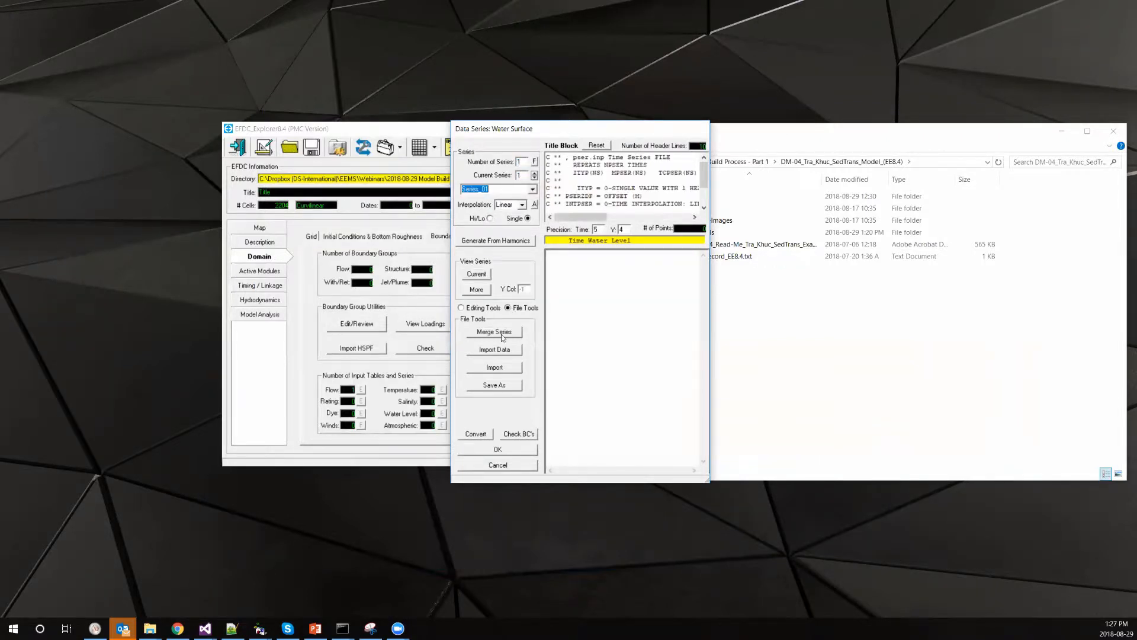
Start a data import for the water level series in JulianDate Values format from BC_Water Level.dat in the Data folder
left_click(503, 349)
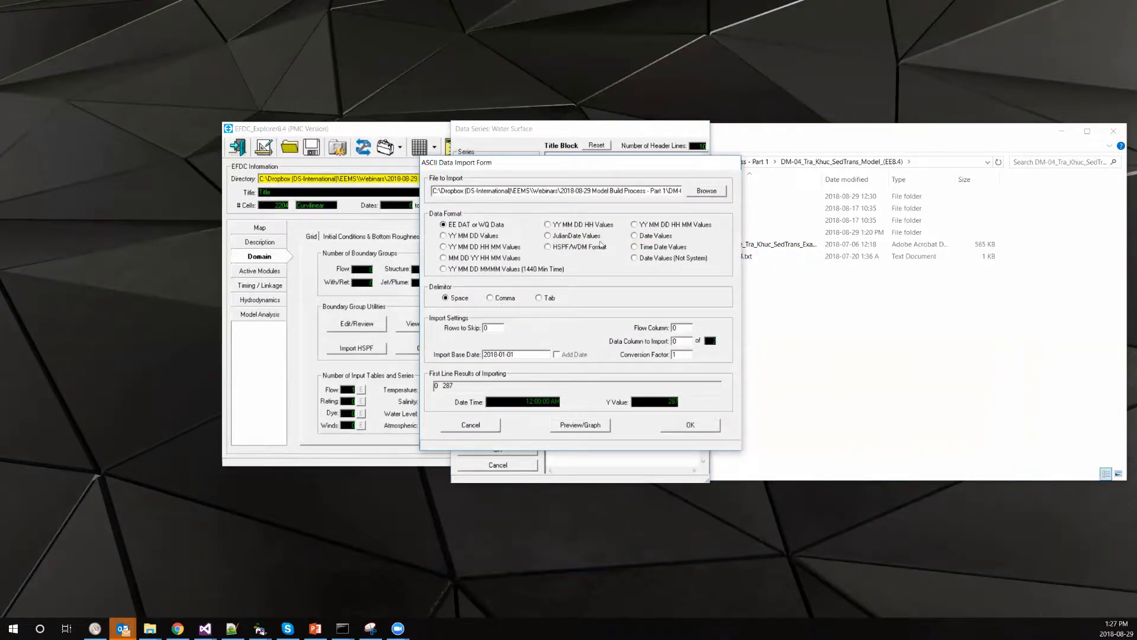
left_click(562, 237)
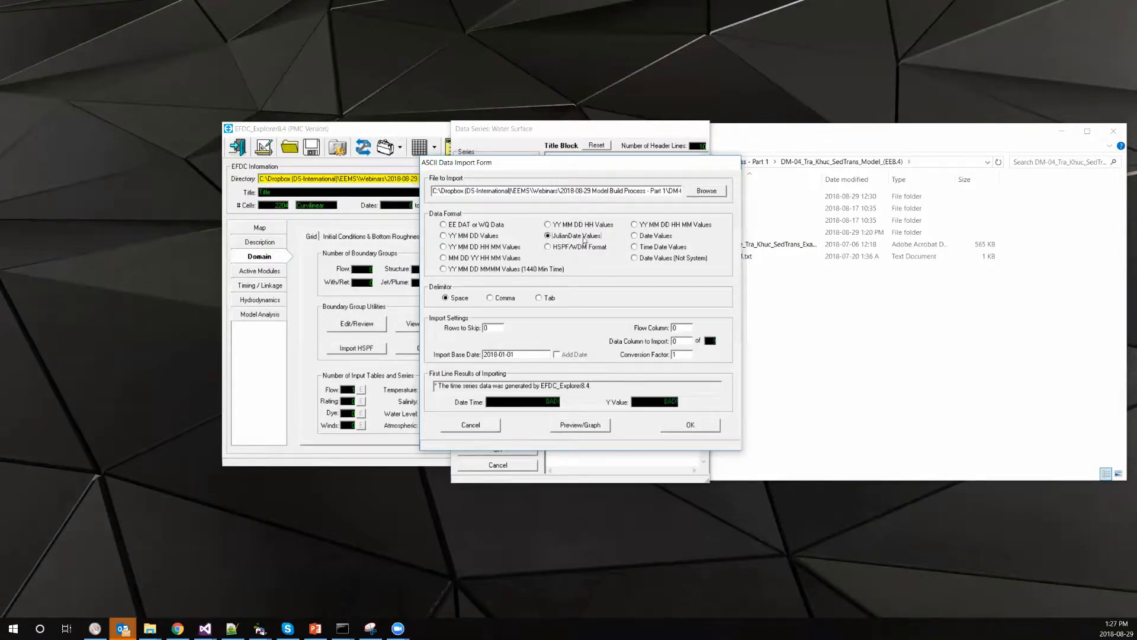
left_click(706, 191)
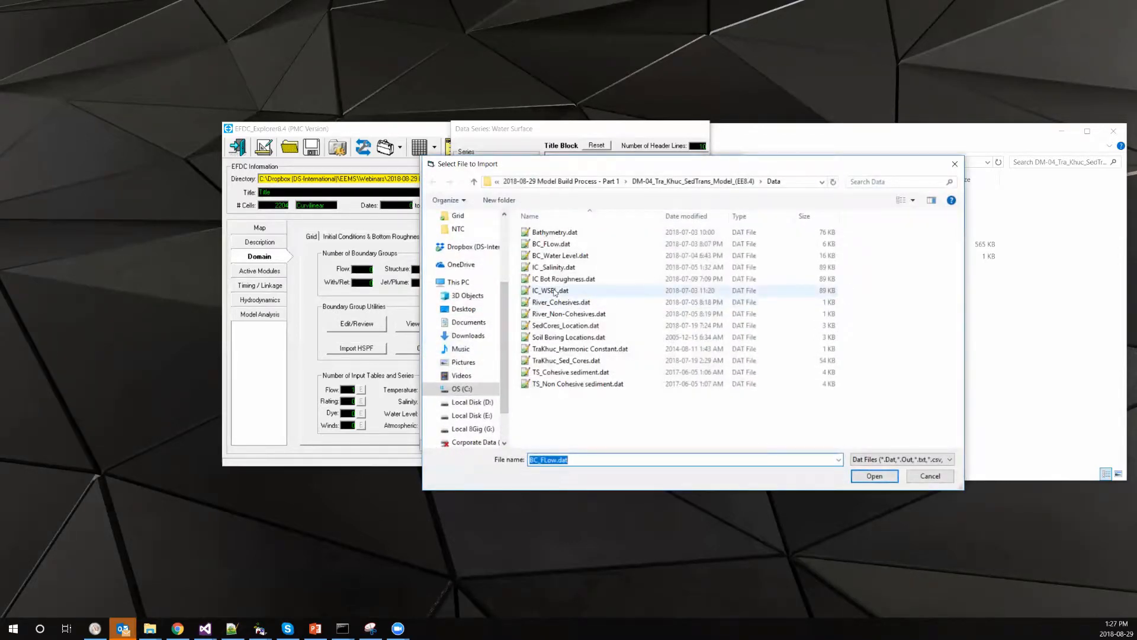
double_click(548, 255)
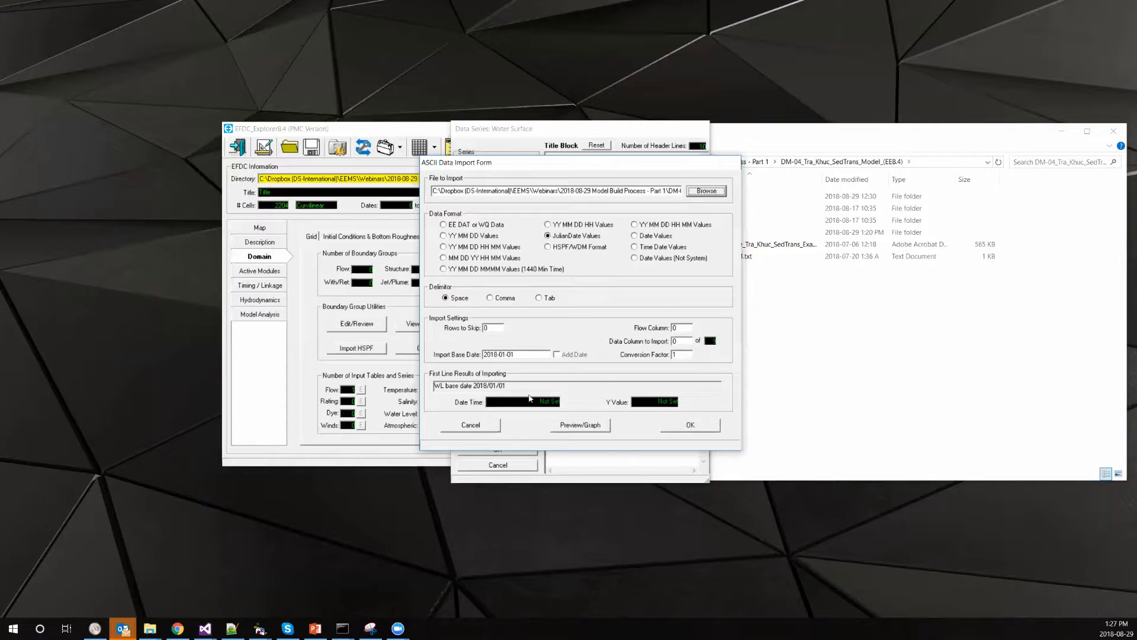
Import the water level data with 1 row skipped and data column 2, previewing it as a graph beforehand
double_click(487, 329)
type("1")
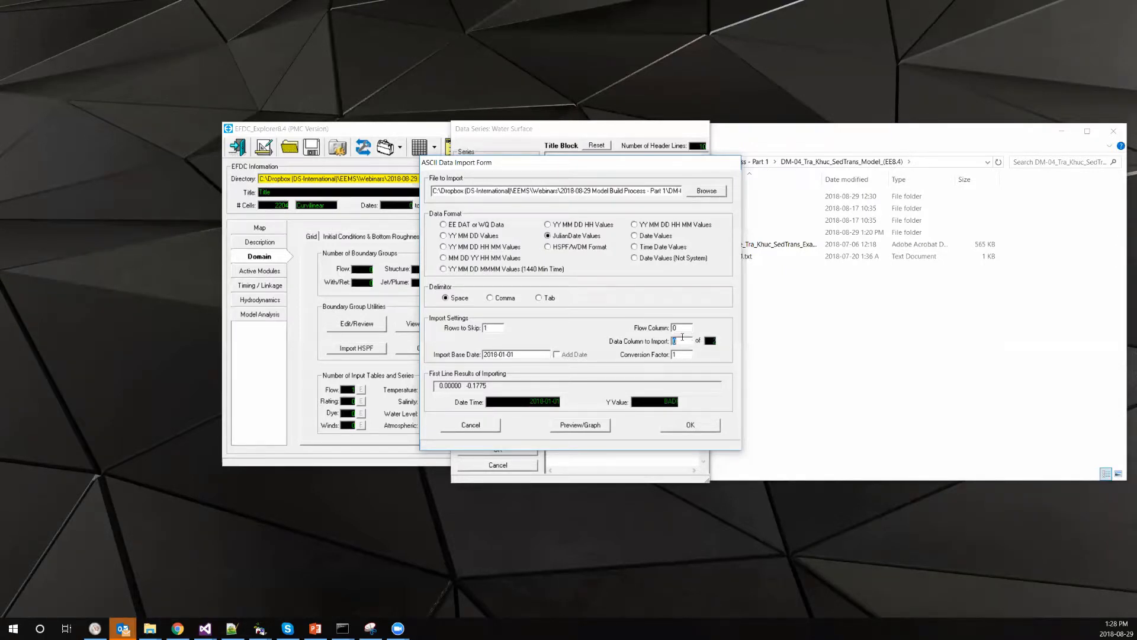
type("2")
left_click(603, 426)
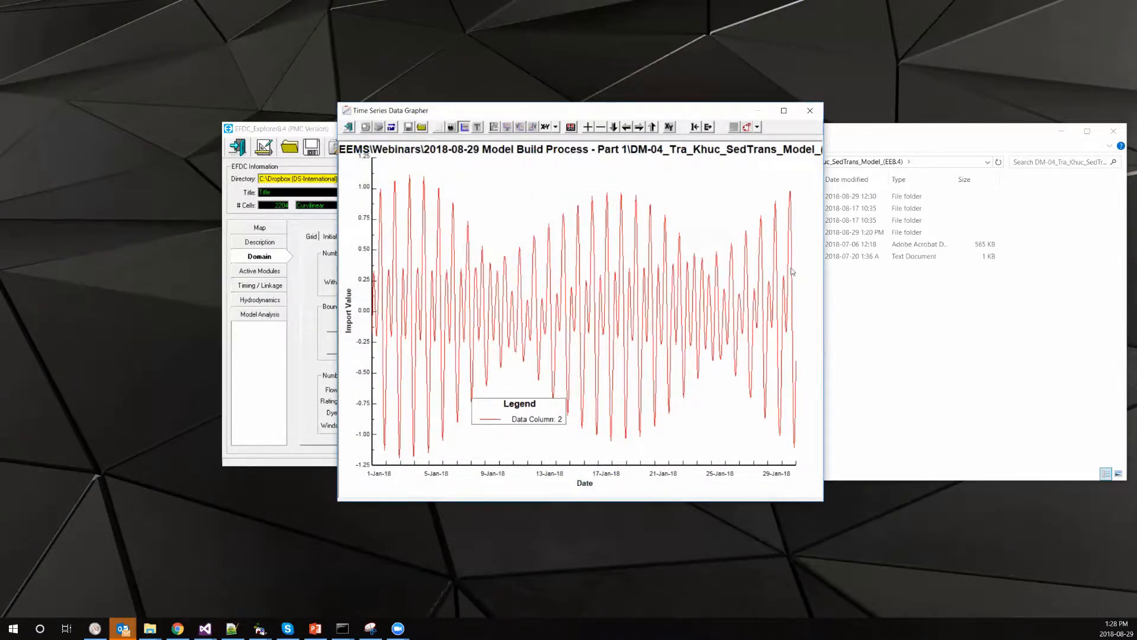
left_click(813, 110)
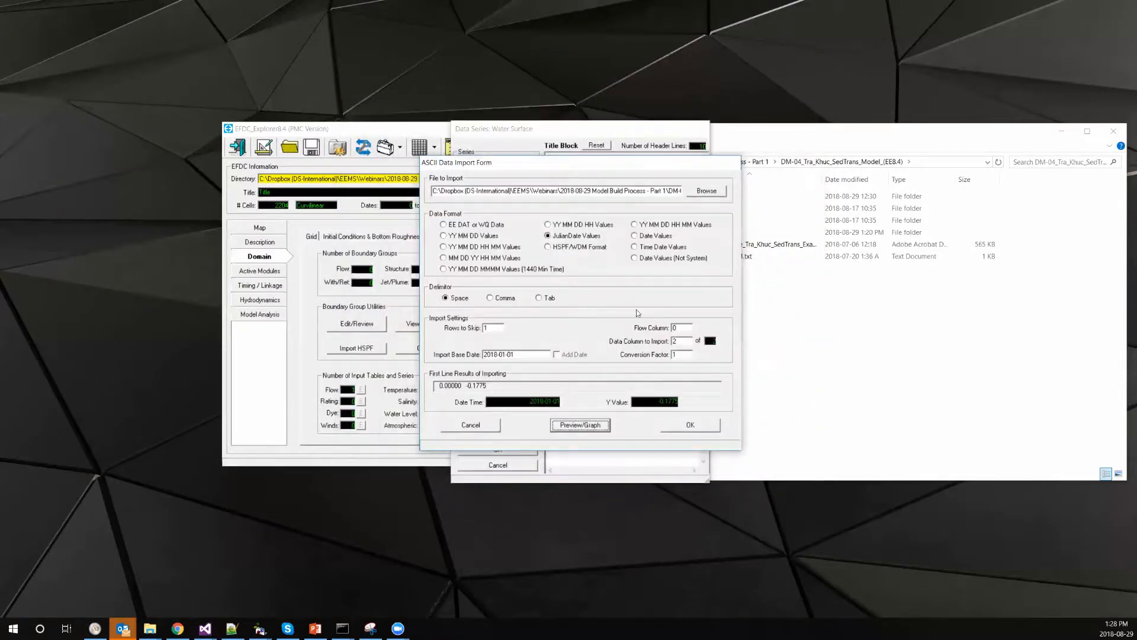
left_click(709, 428)
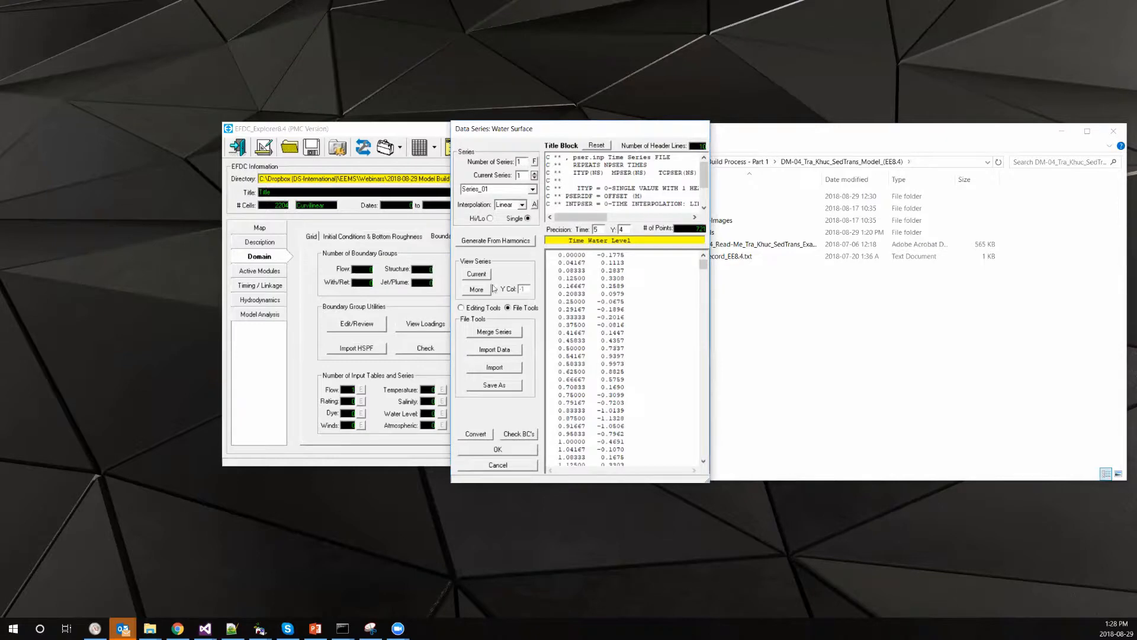
Plot the current water level series from day 0 to day 30, and rename the series as Ocean
left_click(469, 275)
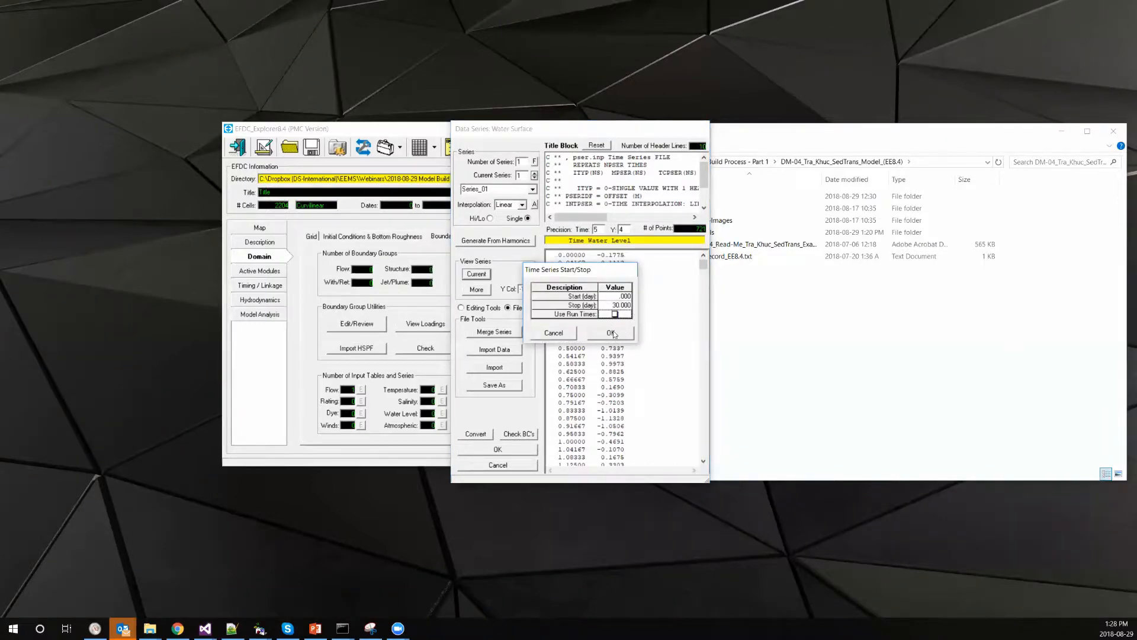
left_click(612, 332)
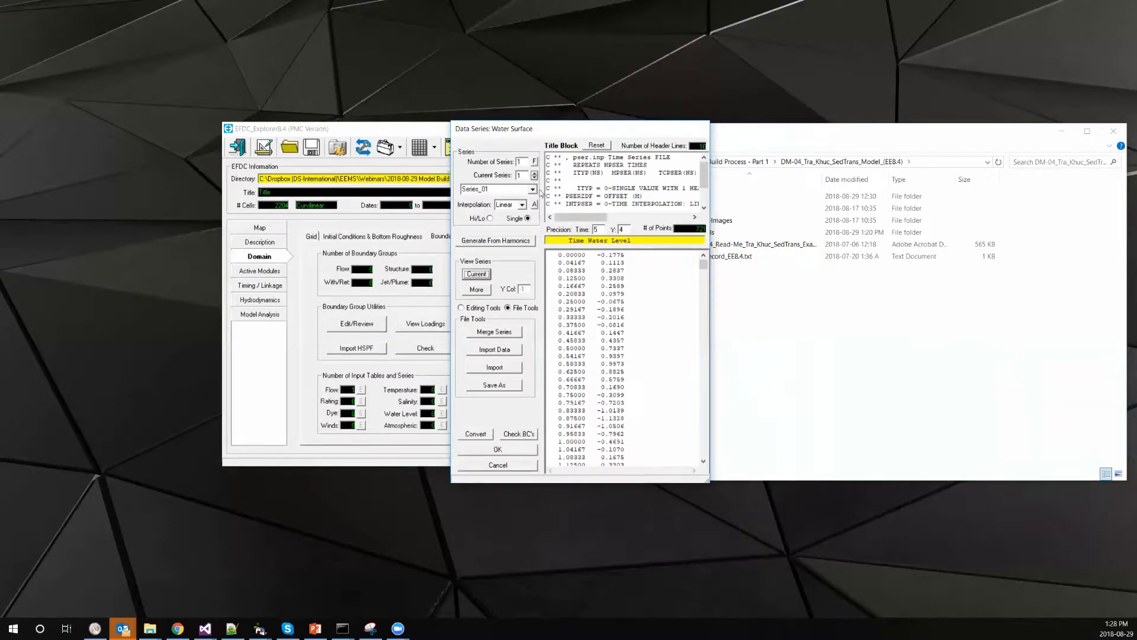
double_click(490, 187)
type("Ocean")
double_click(491, 188)
left_click(484, 450)
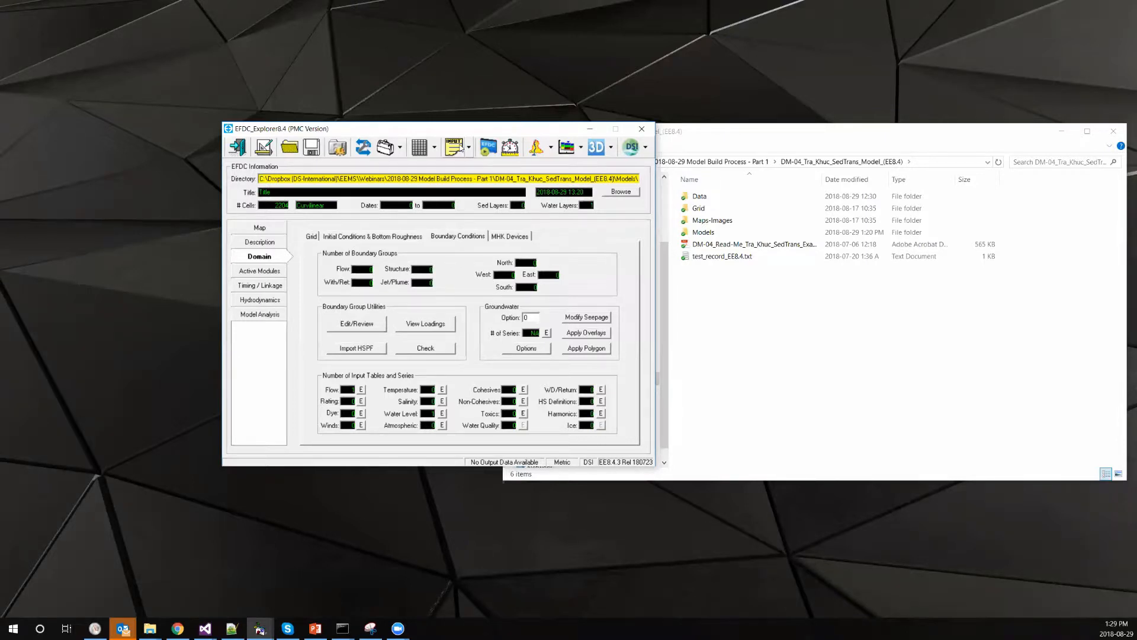
Look at the boundary condition groups and the options for creating or deleting a group
left_click(357, 324)
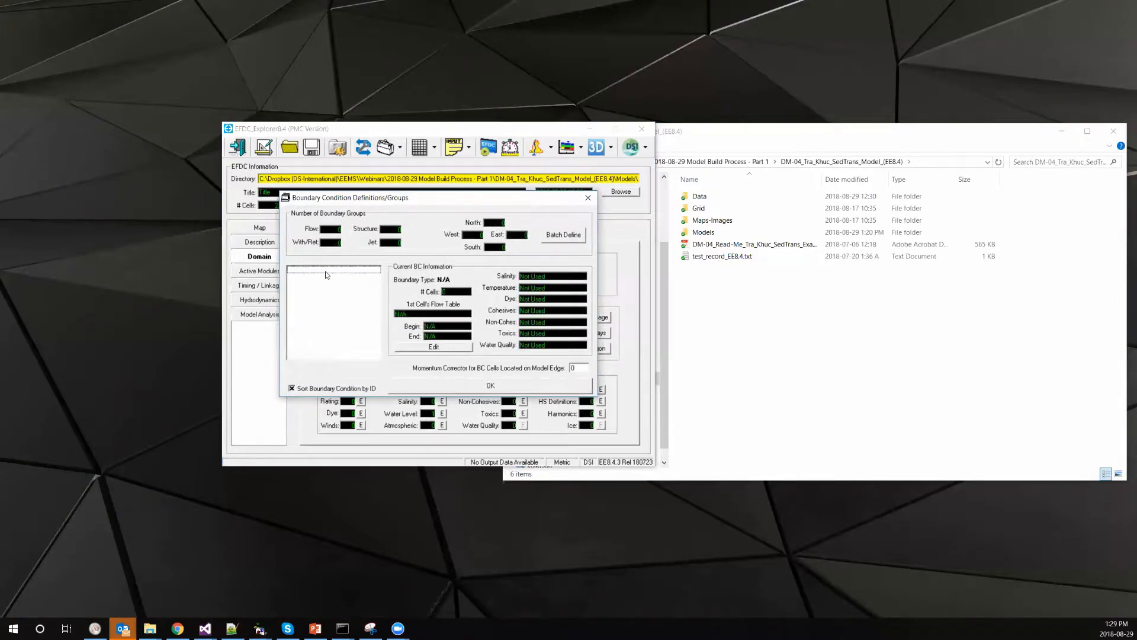
right_click(326, 275)
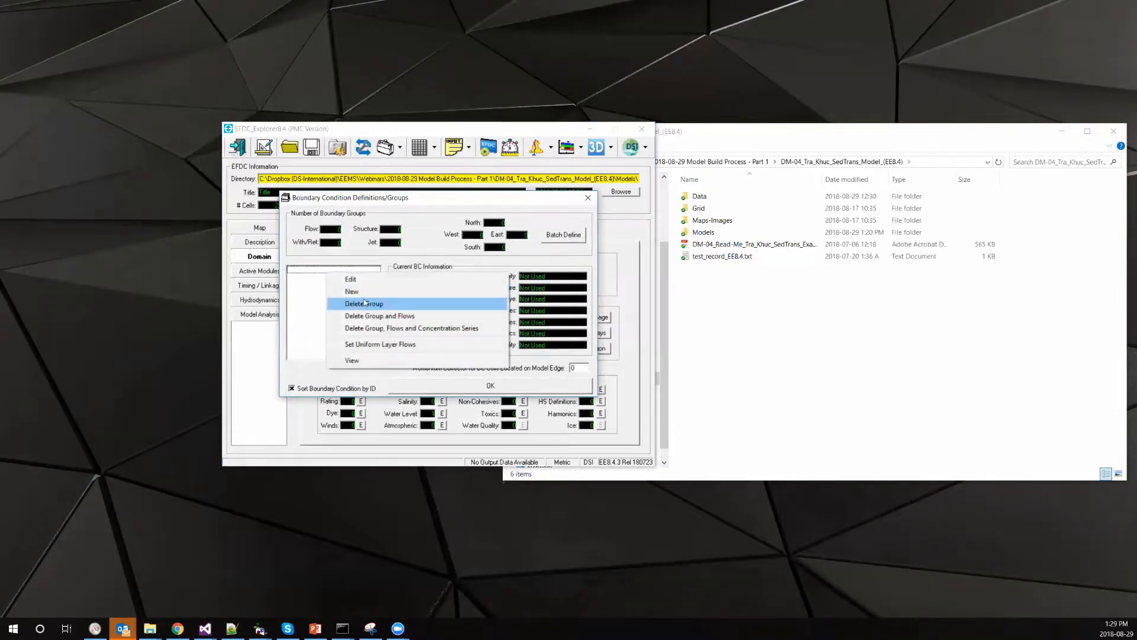
left_click(400, 265)
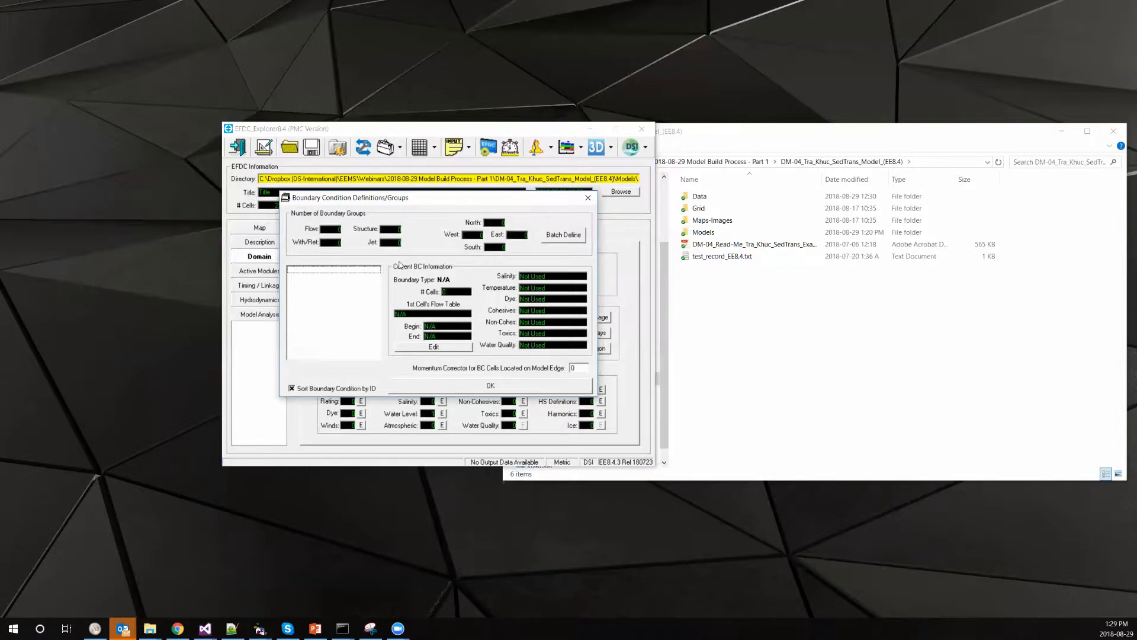
left_click(492, 385)
Open the 2D plan view on the boundary conditions with the grid shown, and enlarge its window
left_click(530, 152)
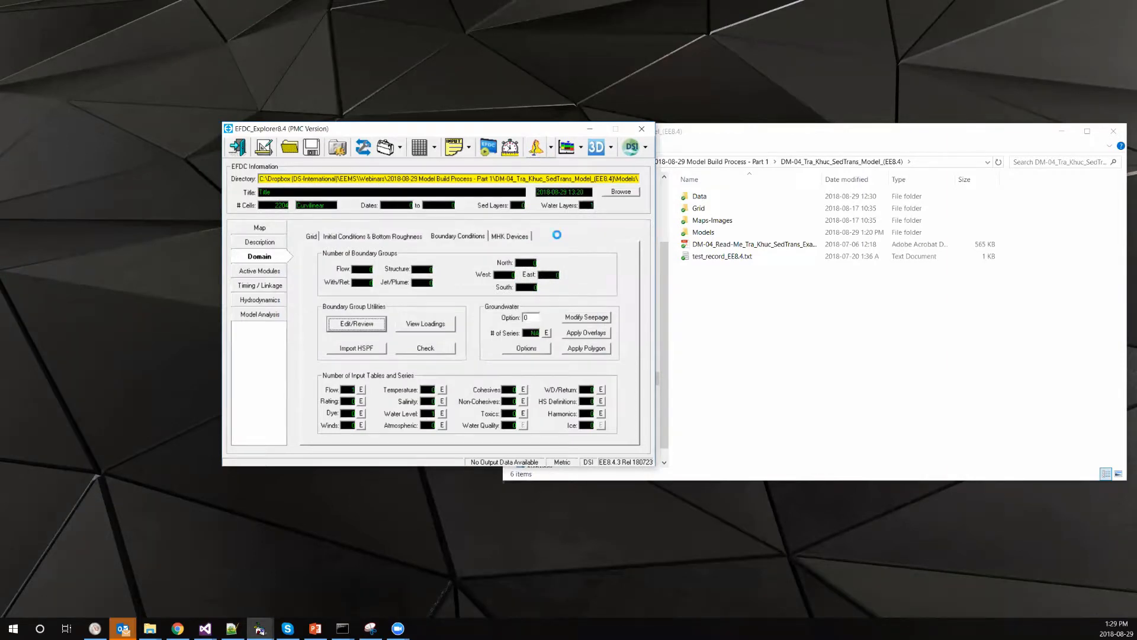
left_click(625, 159)
left_click(606, 186)
left_click(602, 297)
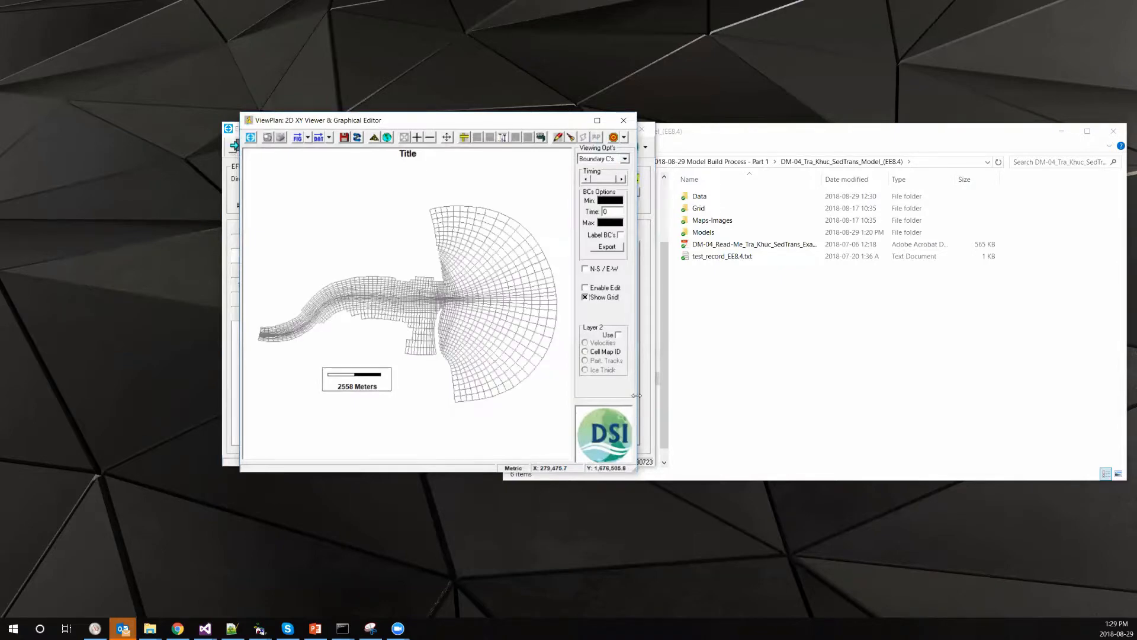
left_click_drag(637, 439, 1023, 439)
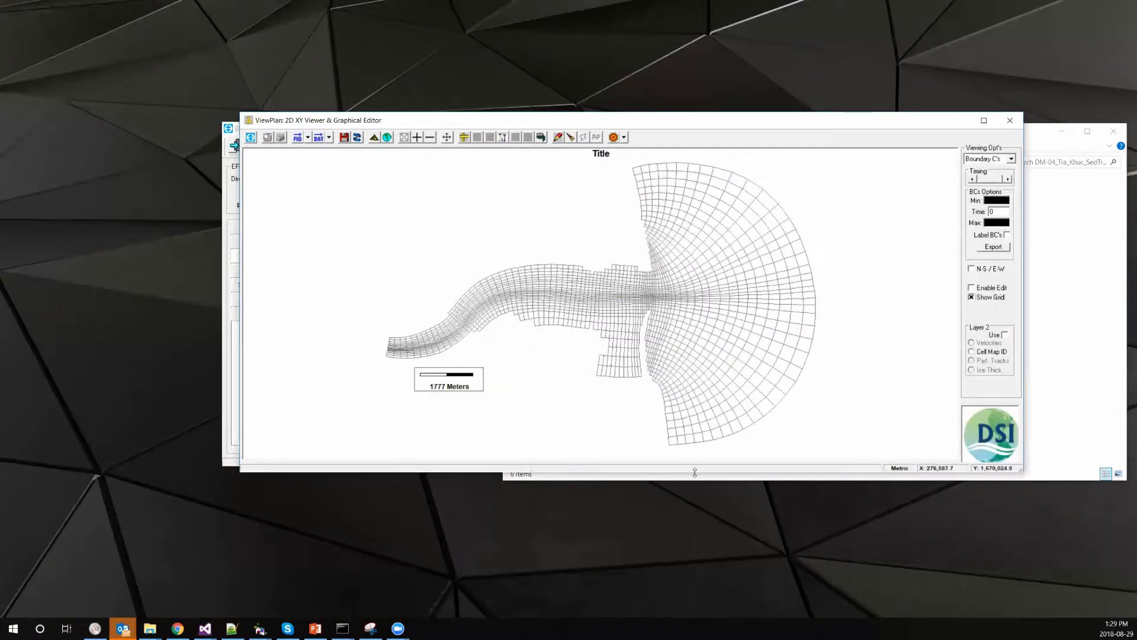
left_click_drag(572, 508, 573, 545)
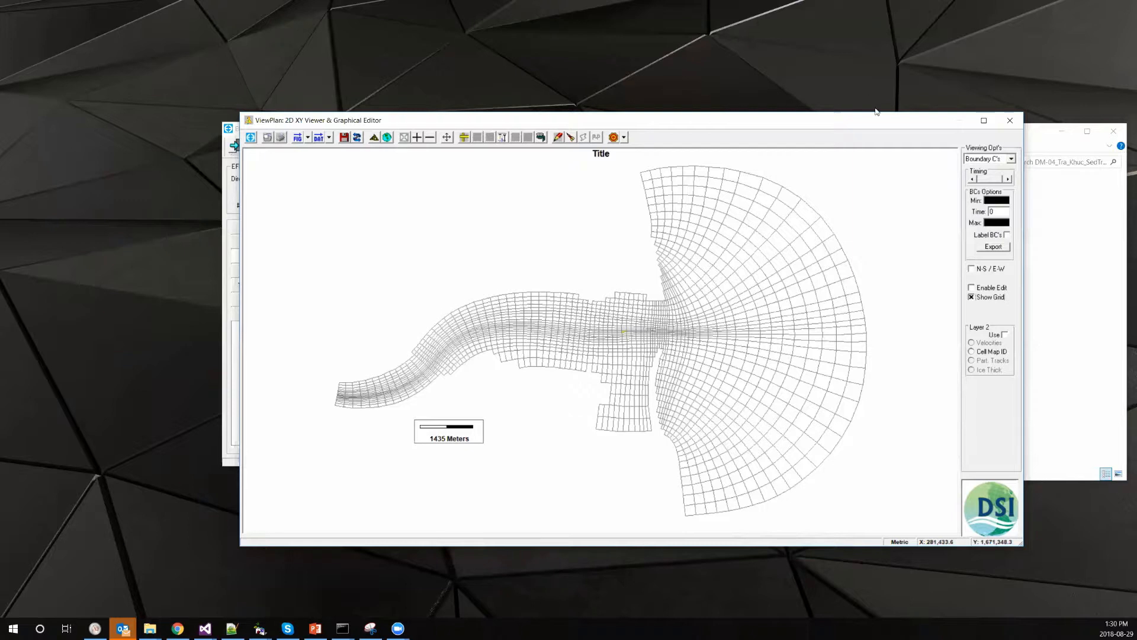
Overlay Cell Selection - River BC.p2d from the Data folder on the plan view of the grid
left_click(1038, 140)
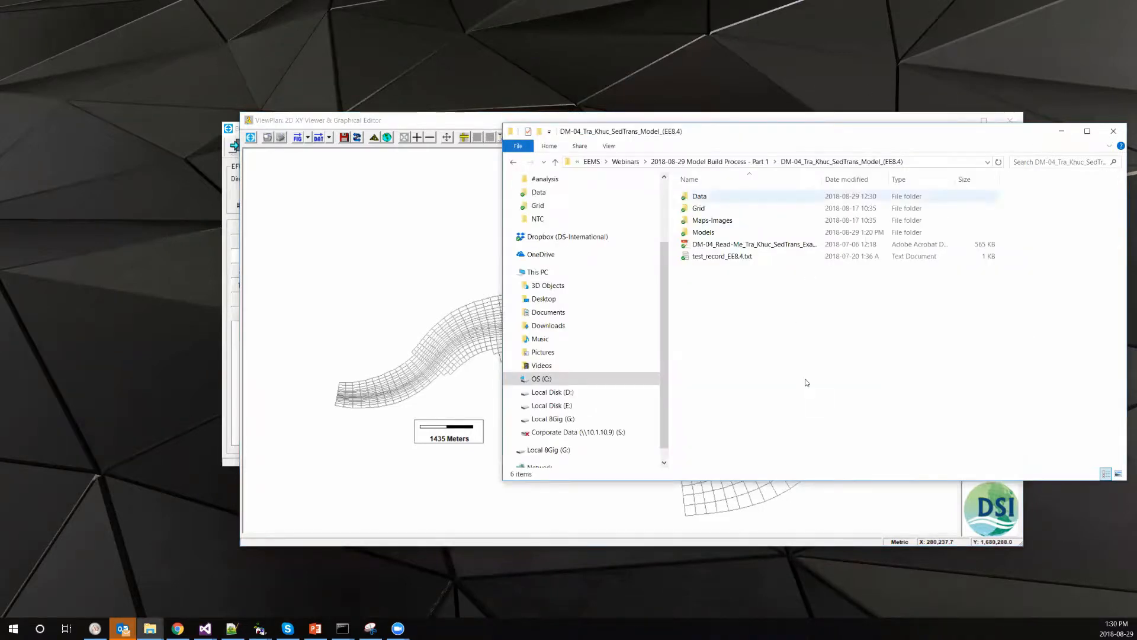
left_click(705, 200)
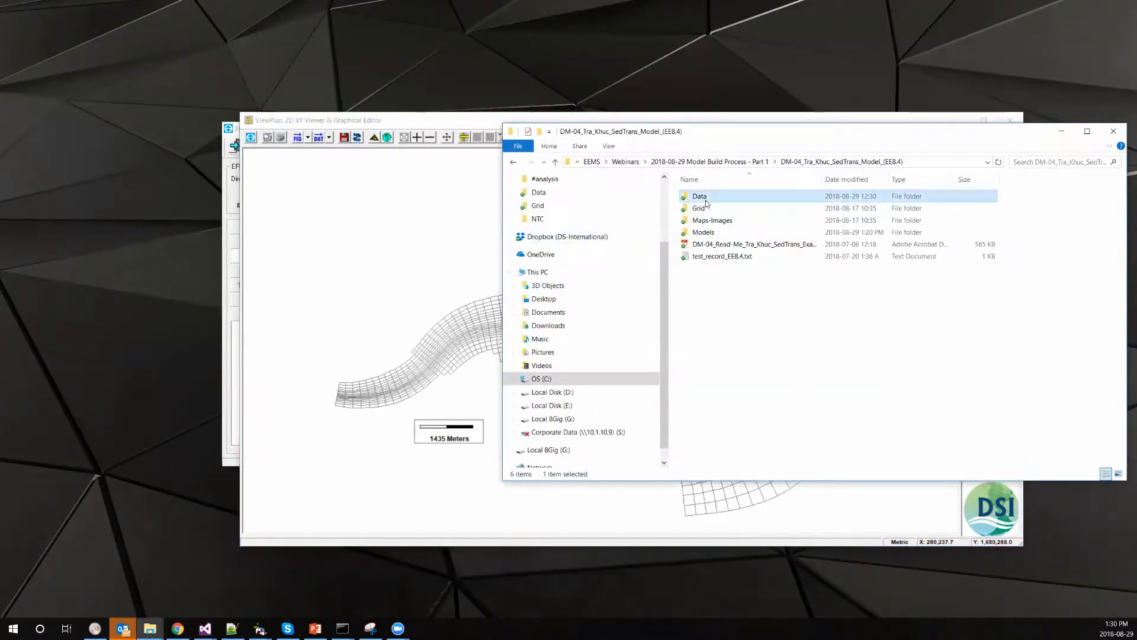
double_click(705, 198)
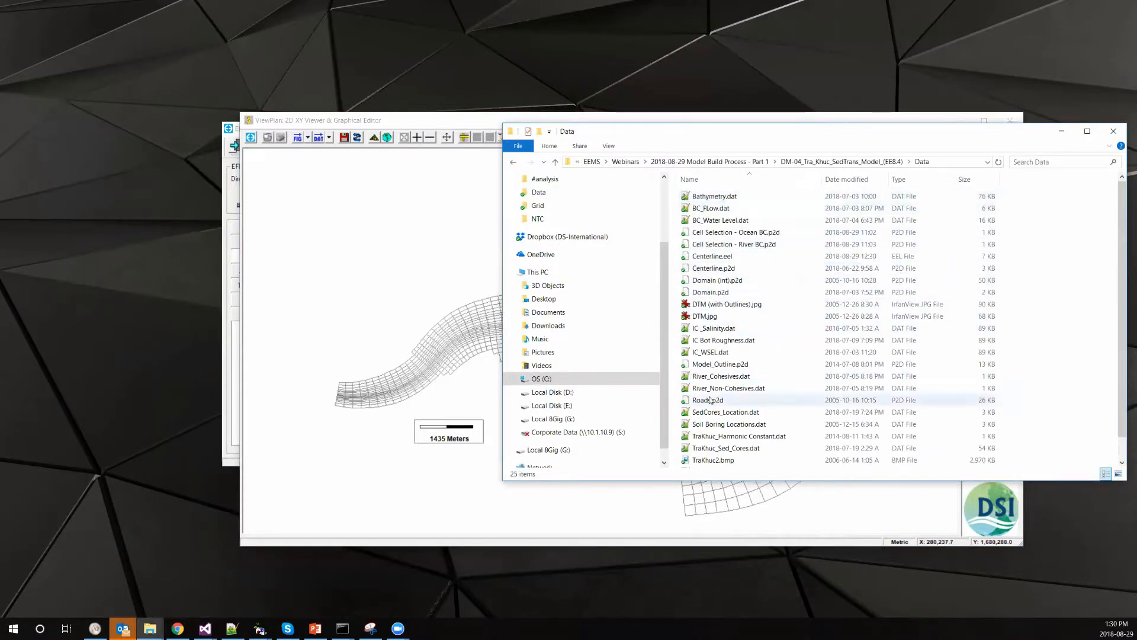
scroll(711, 401, "down", 1)
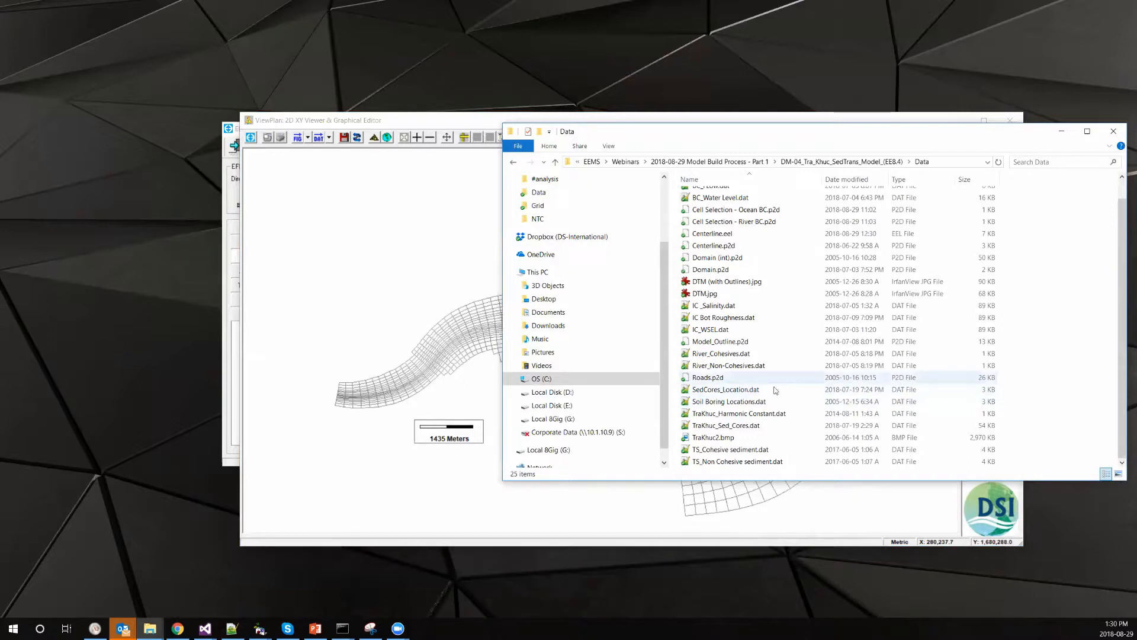
scroll(745, 306, "up", 1)
left_click(724, 235)
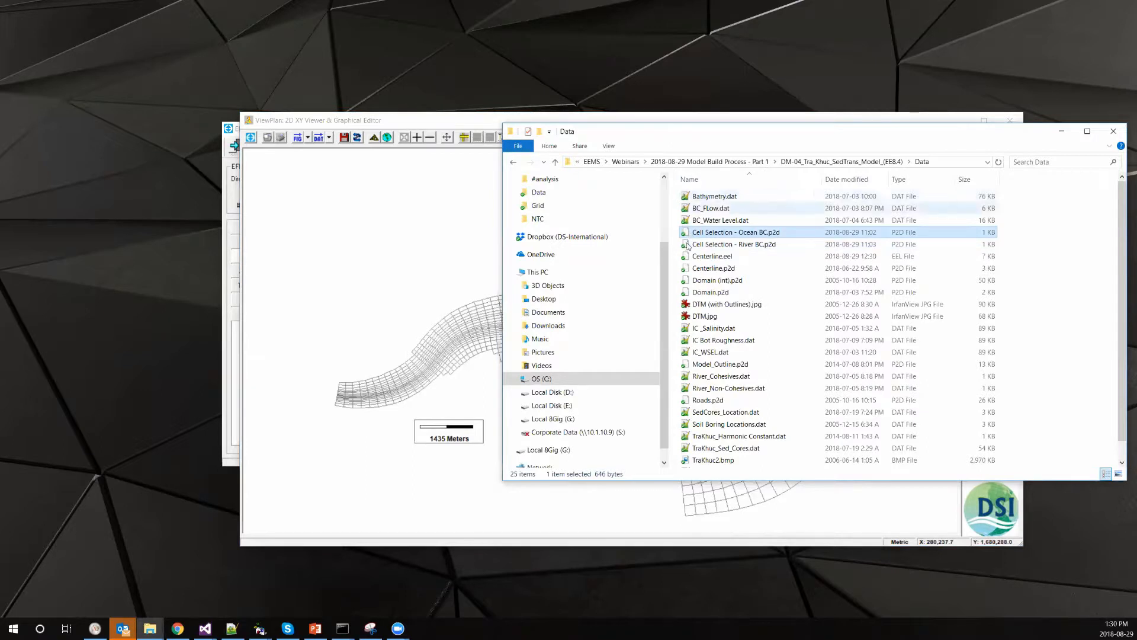
left_click_drag(709, 250, 441, 259)
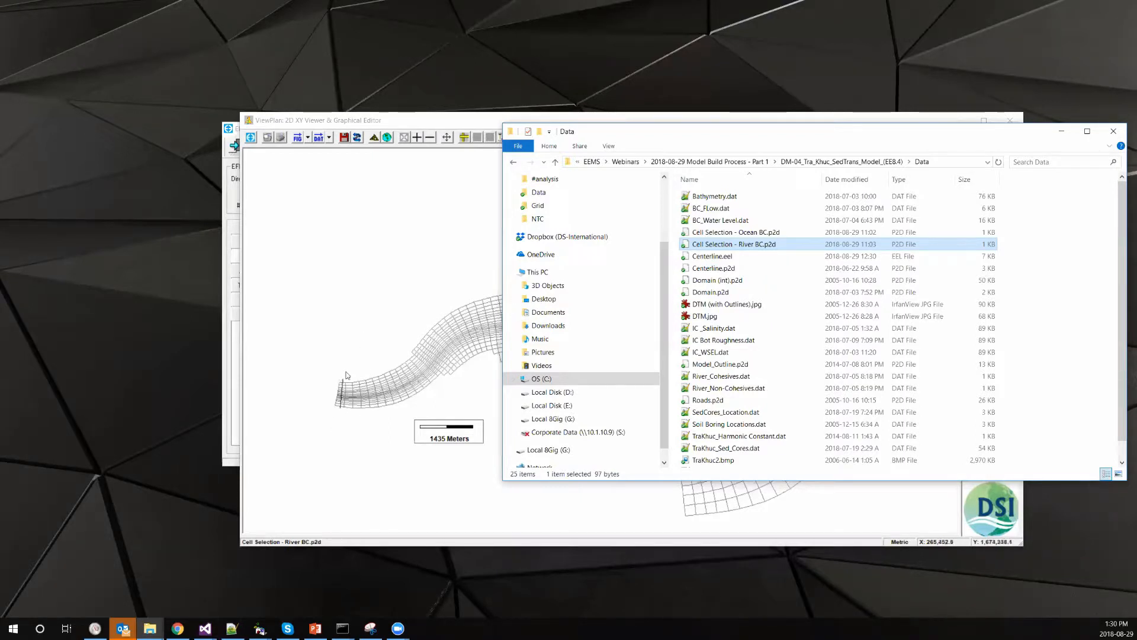
left_click(434, 121)
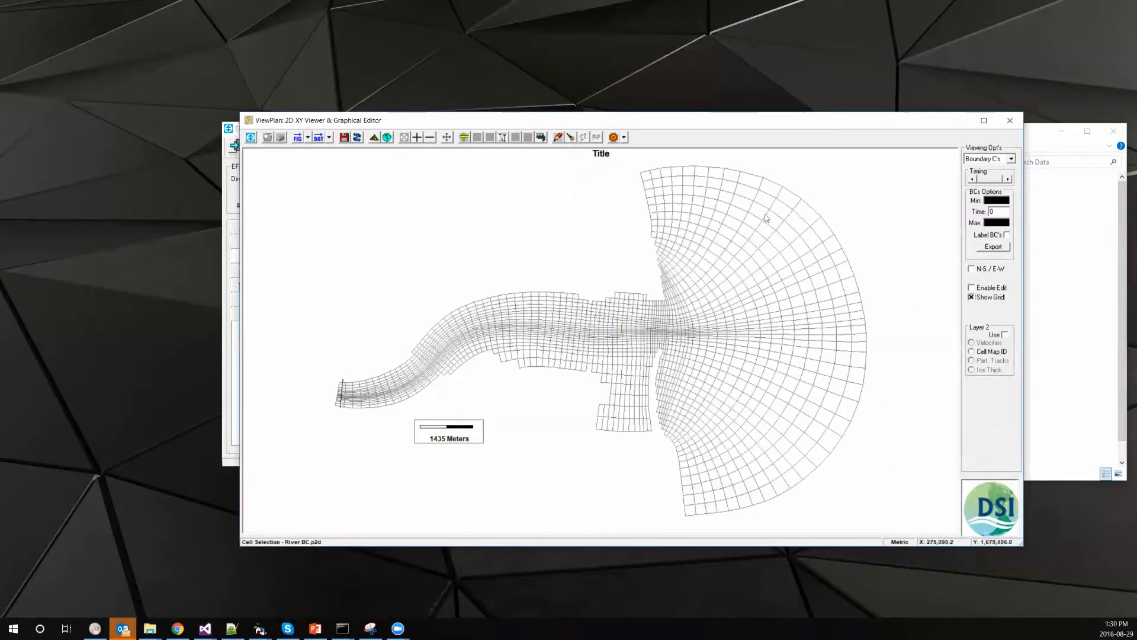
Overlay Cell Selection - Ocean BC.p2d from the Data folder on the plan view of the grid
left_click(1053, 401)
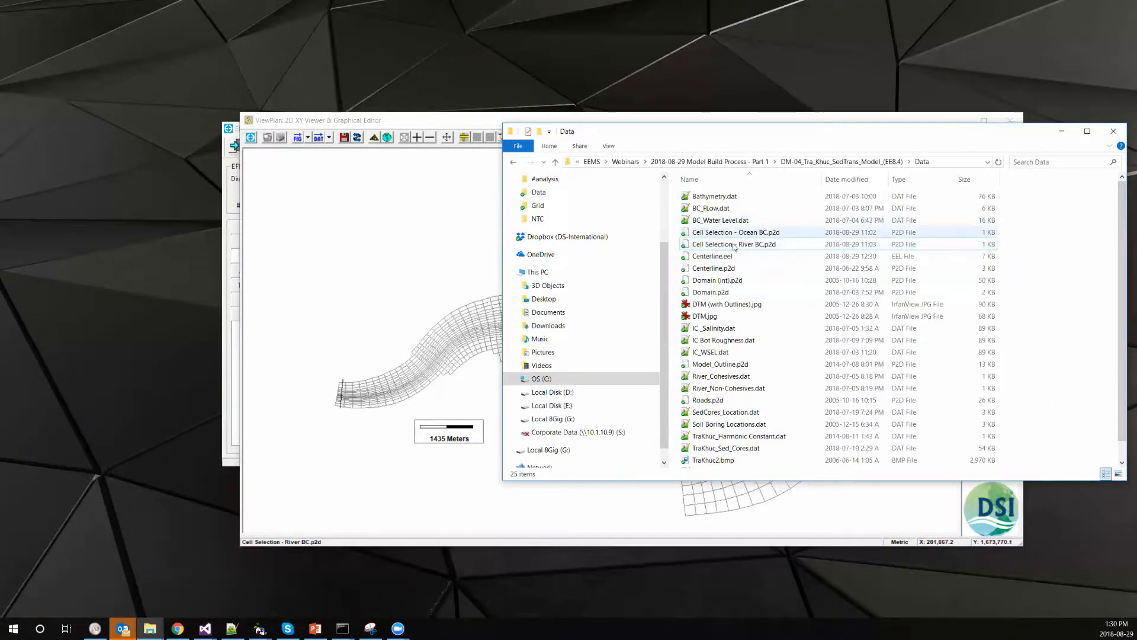
left_click_drag(735, 233, 465, 234)
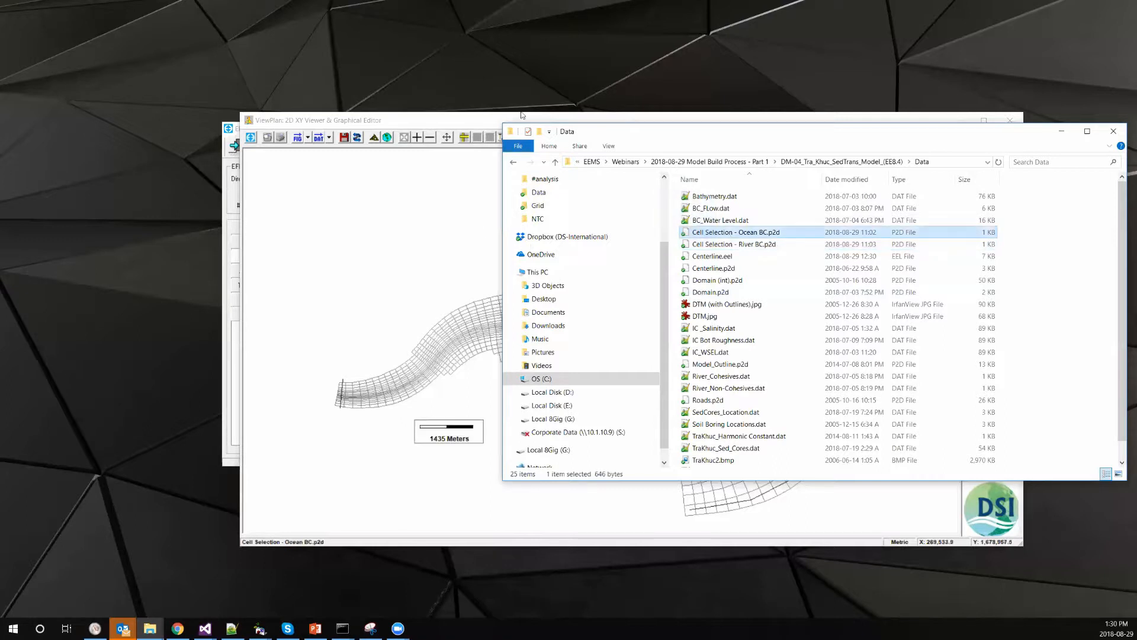
left_click(523, 115)
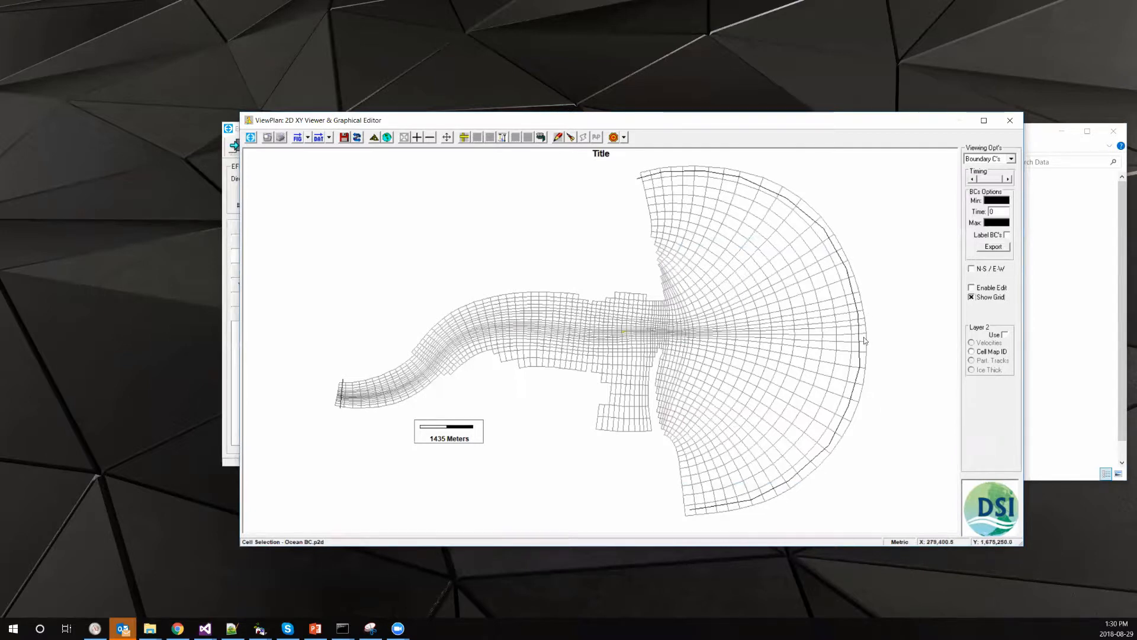
Enable editing of boundary conditions and create a boundary group named River of type 1 (Flow) at the grid's upstream end
left_click(993, 288)
left_click(994, 289)
right_click(340, 397)
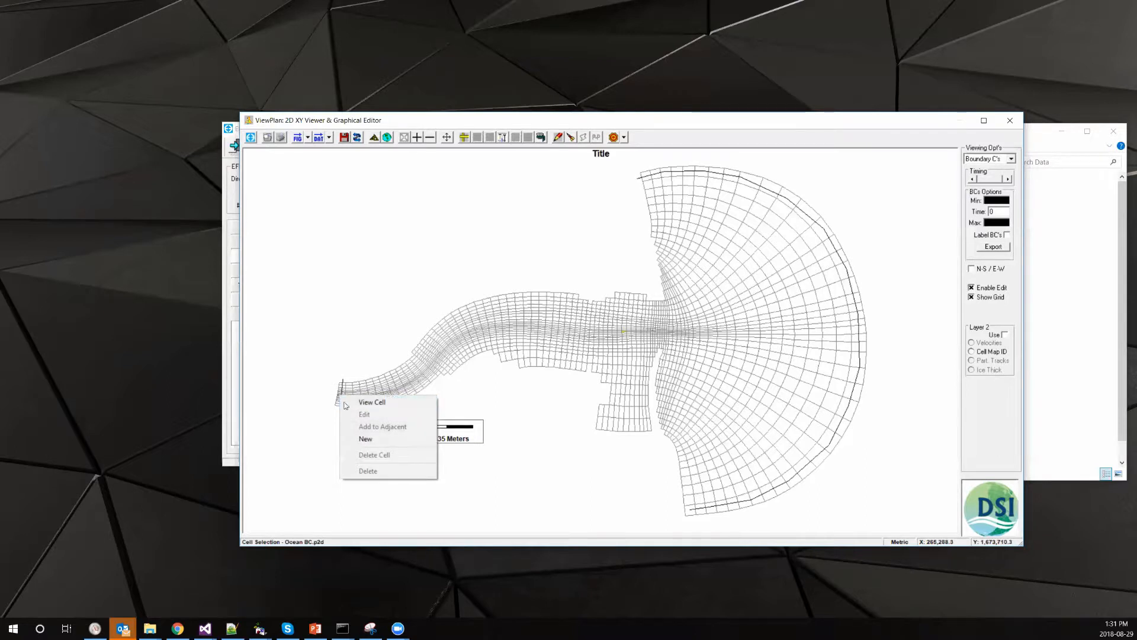
left_click(364, 444)
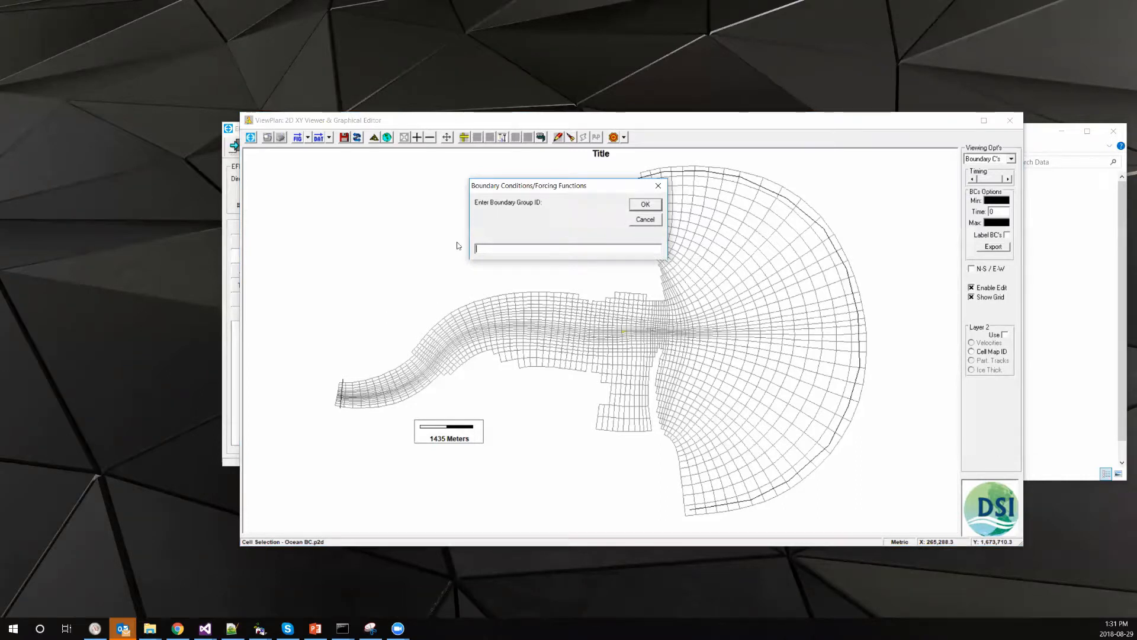
type("River")
left_click(645, 205)
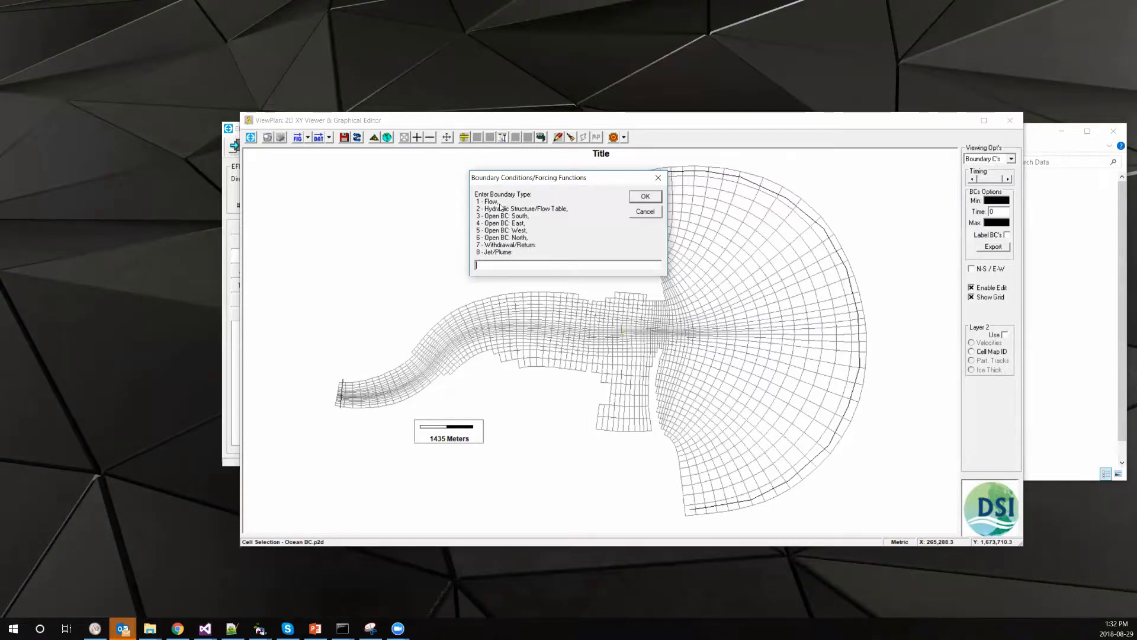
type("1")
left_click(650, 203)
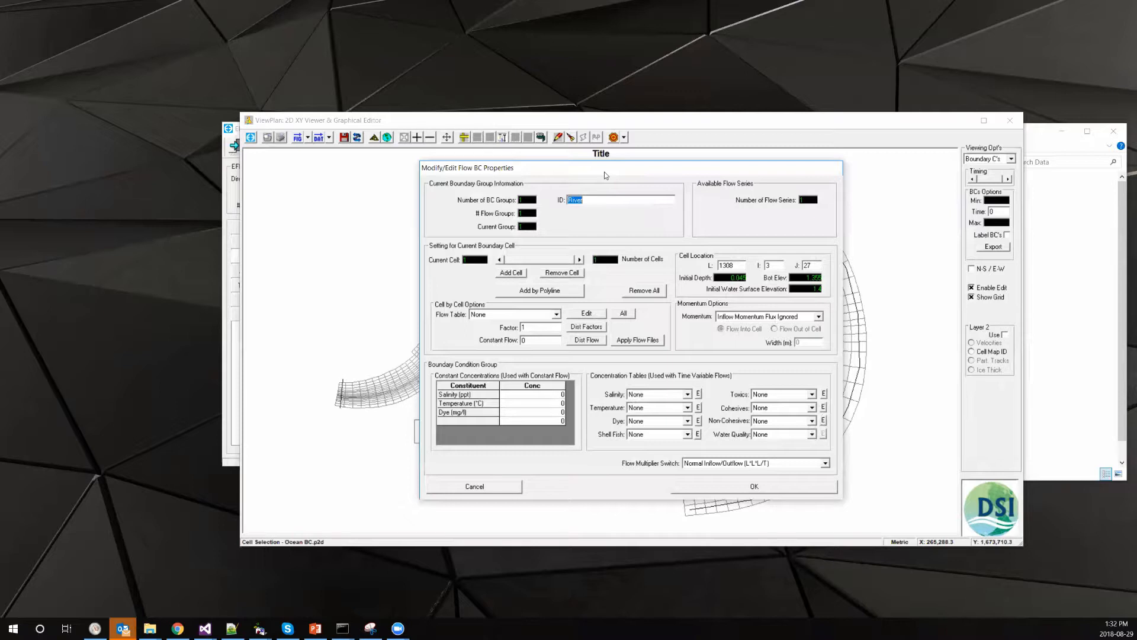
Add cells to the River boundary group by polyline, using Cell Selection - River BC.p2d from the Data folder
left_click_drag(447, 168, 428, 189)
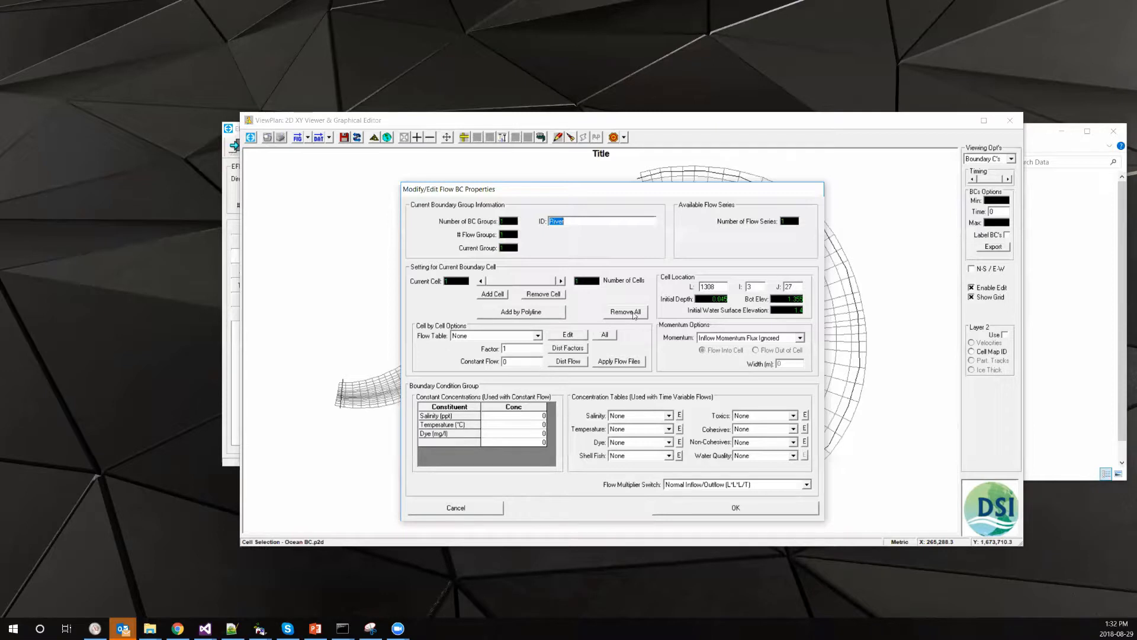
left_click(515, 318)
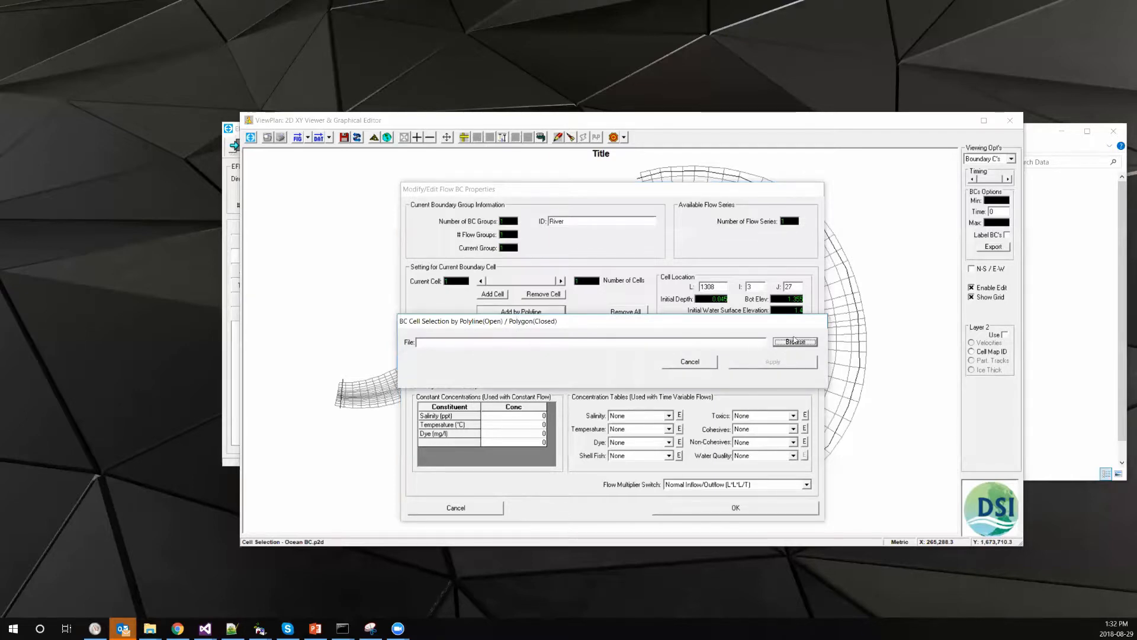
left_click_drag(766, 324, 788, 353)
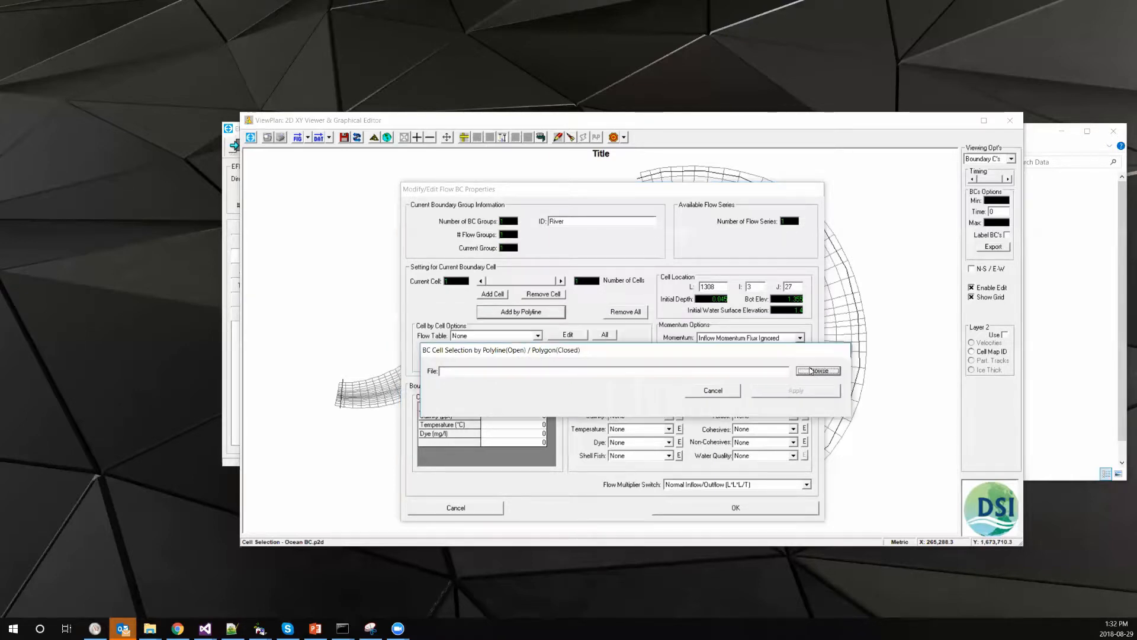
left_click(818, 370)
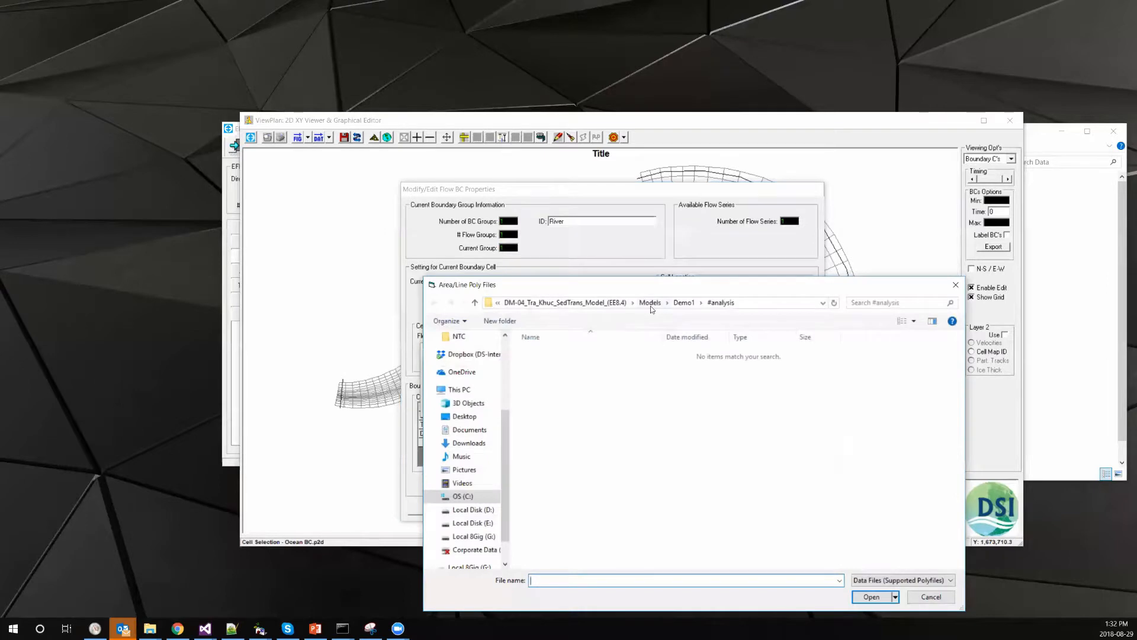
left_click(587, 304)
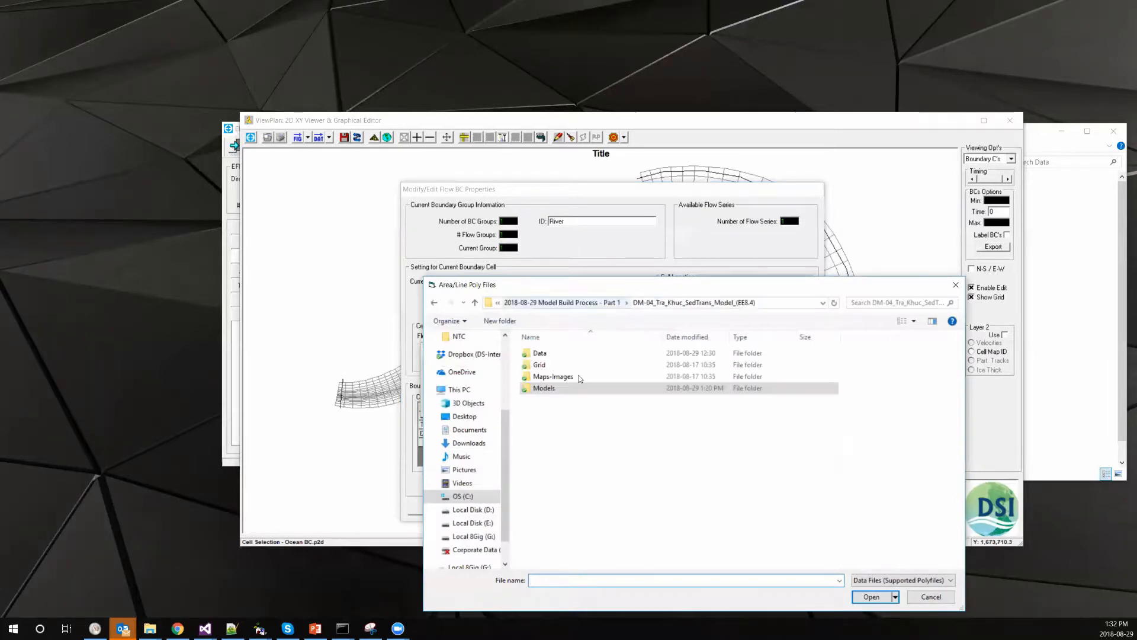
double_click(562, 355)
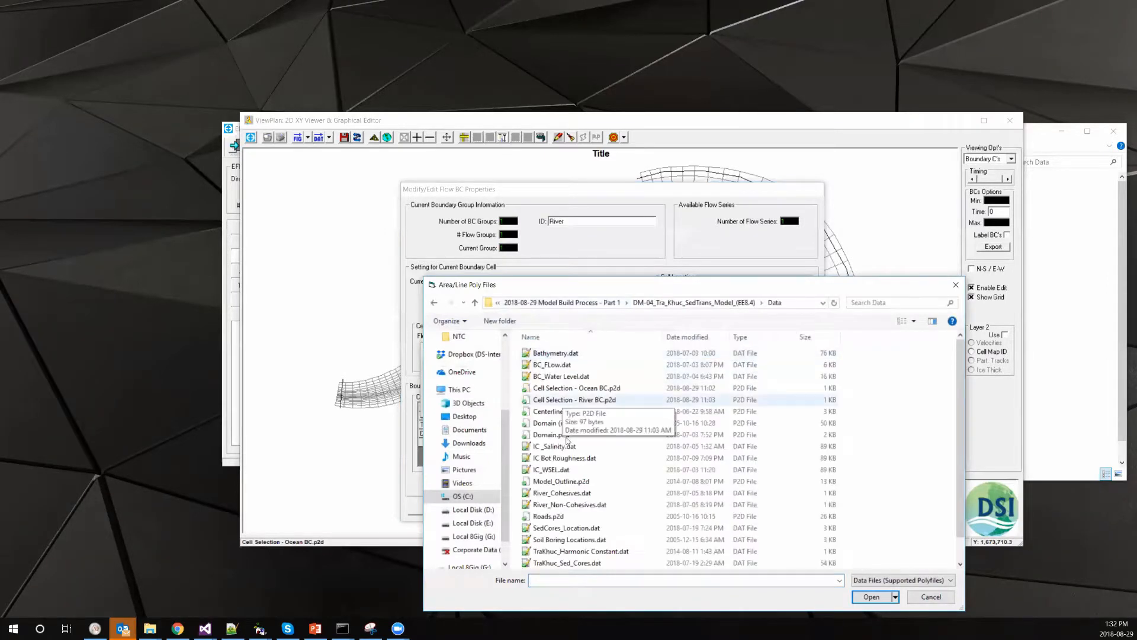
double_click(569, 400)
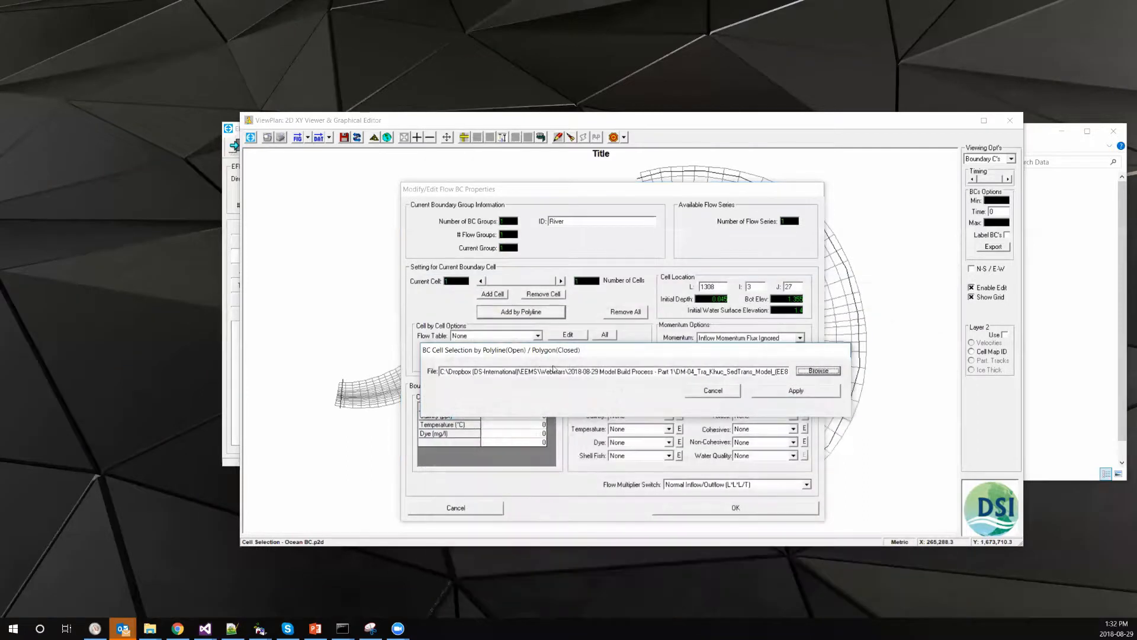
left_click(796, 390)
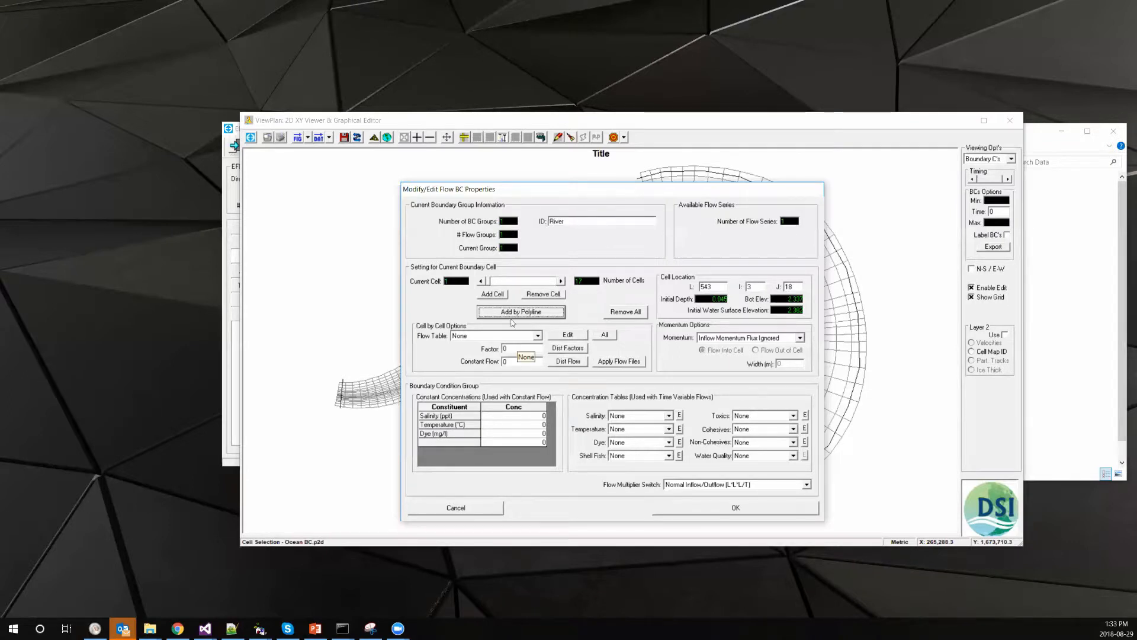
Step through the River boundary cells and examine their L, I and J locations and flow factors
left_click(555, 284)
left_click(555, 284)
left_click(555, 283)
left_click(556, 284)
left_click(555, 283)
left_click(555, 284)
left_click(555, 284)
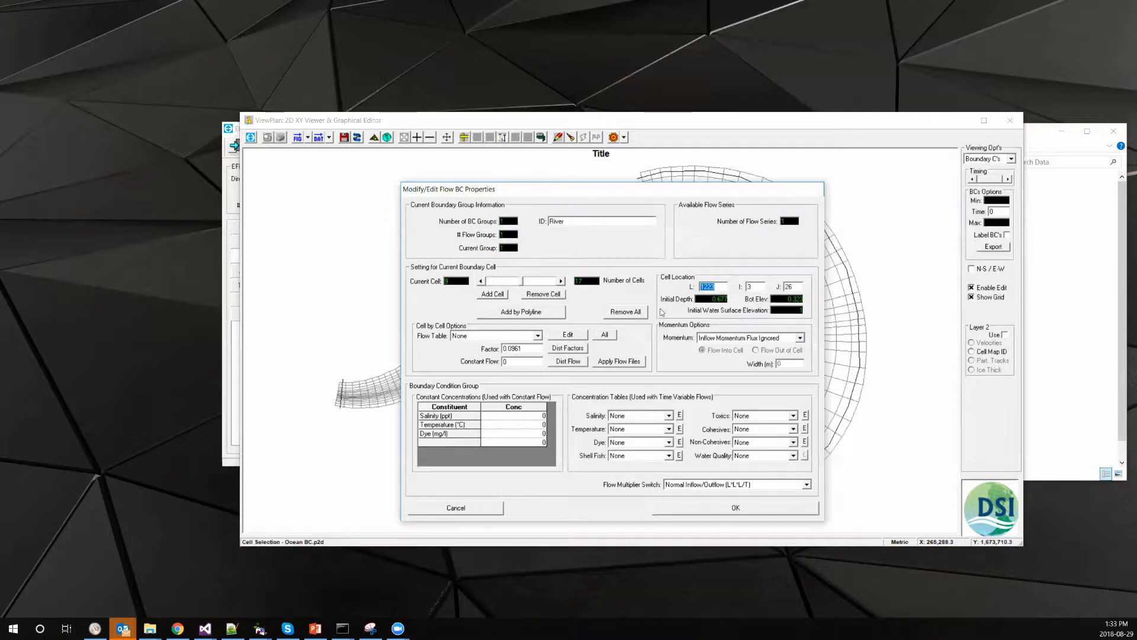
left_click(551, 282)
left_click(711, 287)
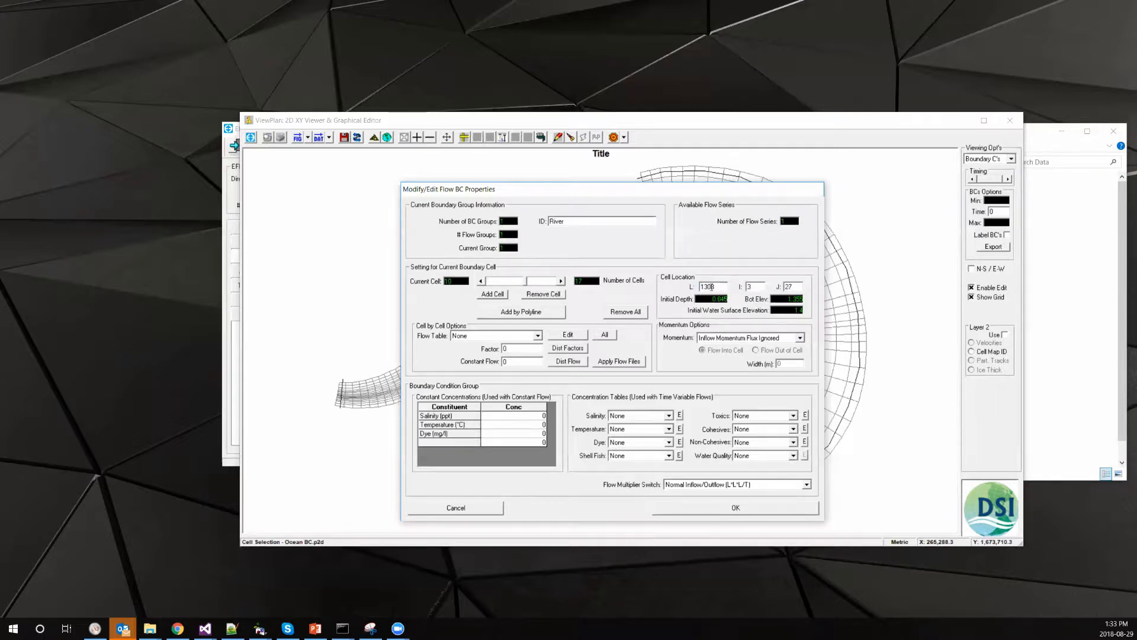
double_click(748, 287)
left_click_drag(797, 286, 778, 288)
left_click(503, 283)
left_click(503, 283)
left_click(503, 282)
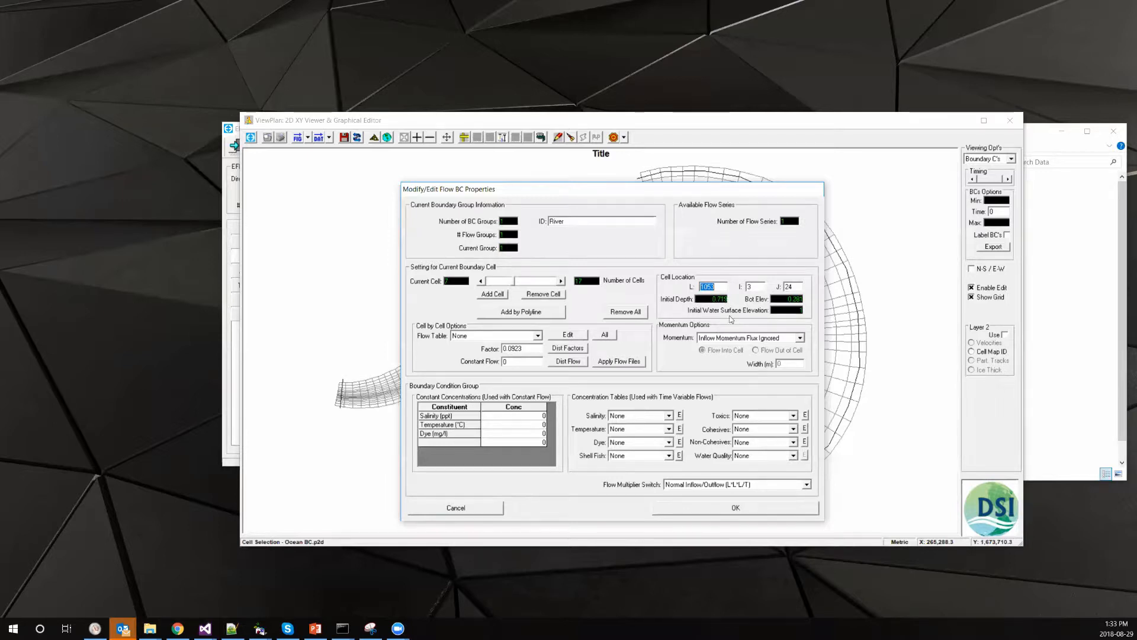
left_click(714, 287)
key("Tab")
key("Tab")
Set the flow table of the current River boundary cell to River Flow
left_click(539, 336)
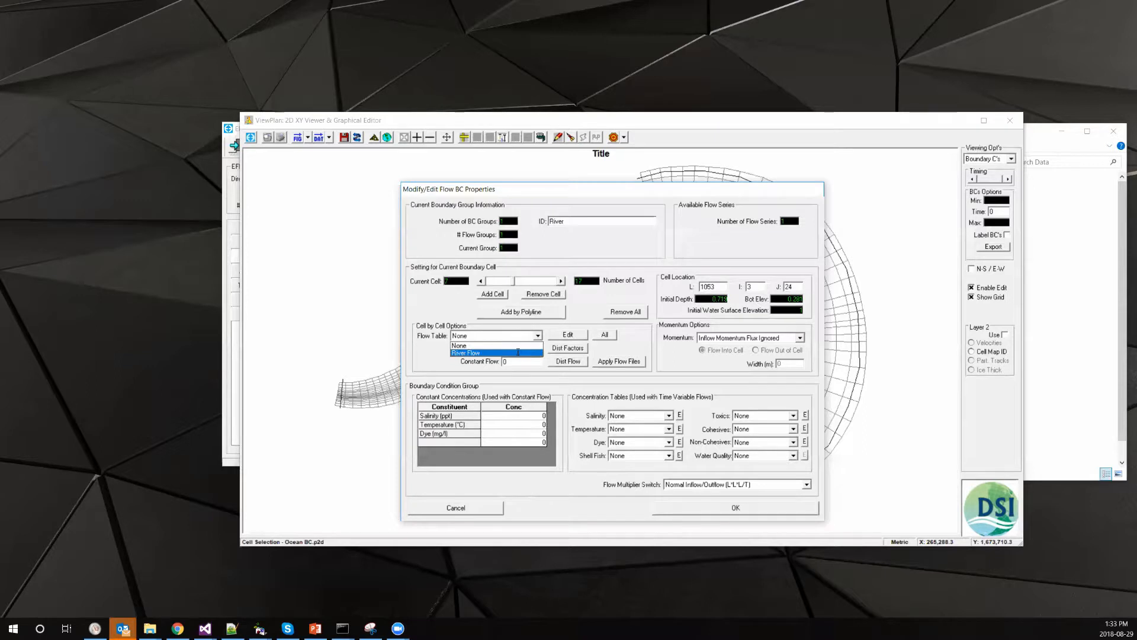
left_click(520, 353)
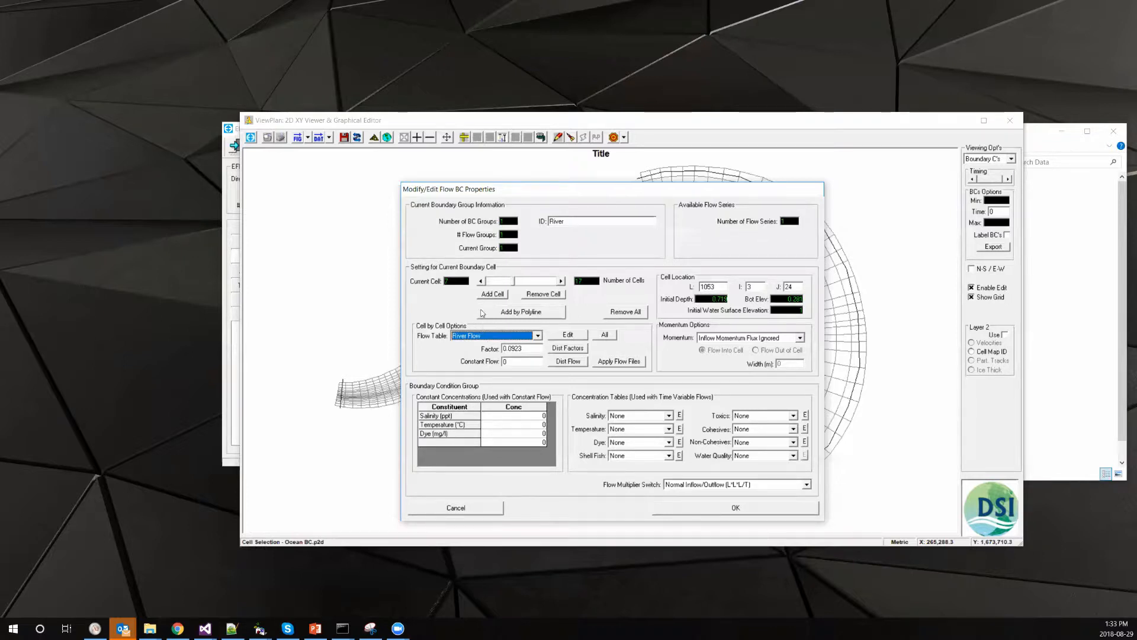
Compare the flow table and factor of the neighbouring River boundary cells with those of the cell at J 24
left_click(481, 282)
left_click(482, 281)
left_click(482, 282)
left_click(482, 281)
left_click(560, 282)
left_click(561, 282)
left_click(561, 282)
left_click(560, 281)
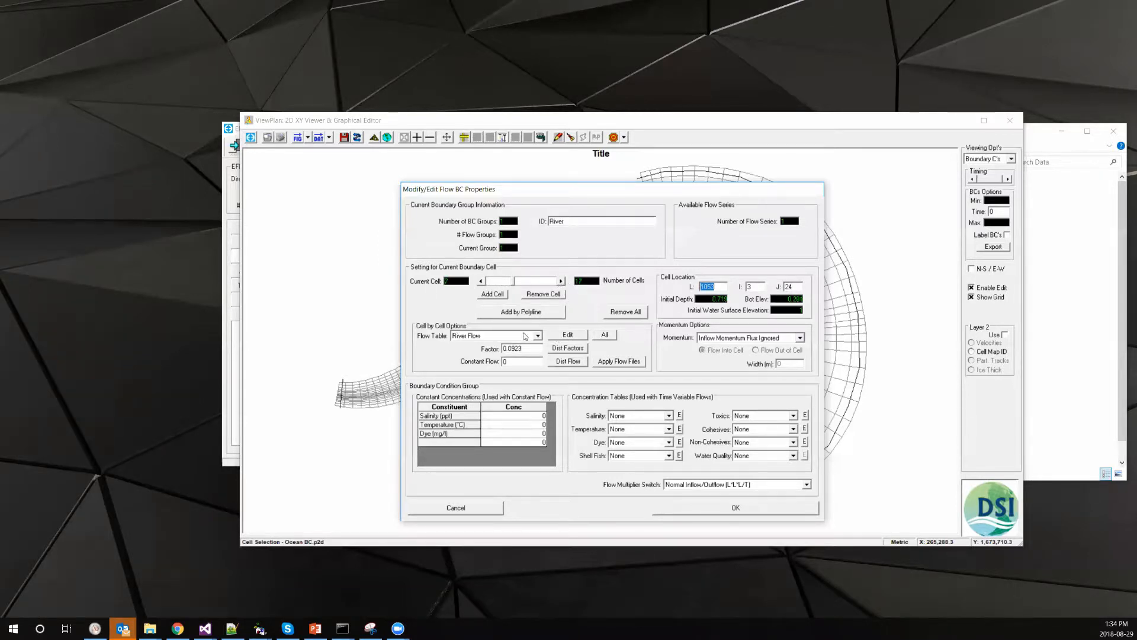
left_click(561, 281)
left_click(482, 281)
left_click(482, 280)
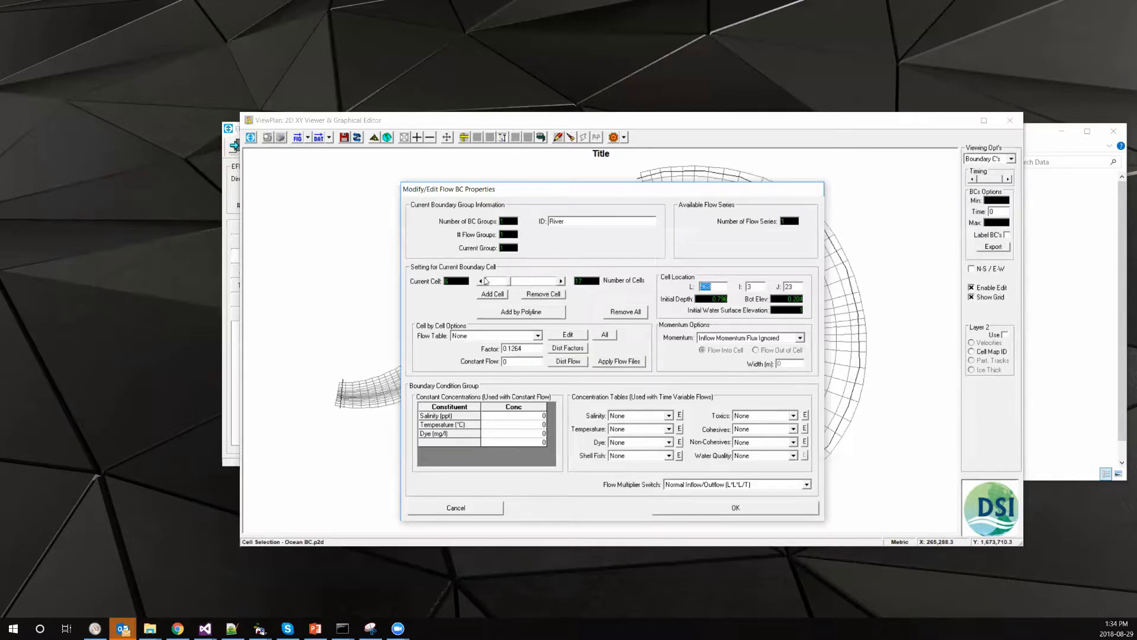
left_click(562, 282)
left_click(561, 282)
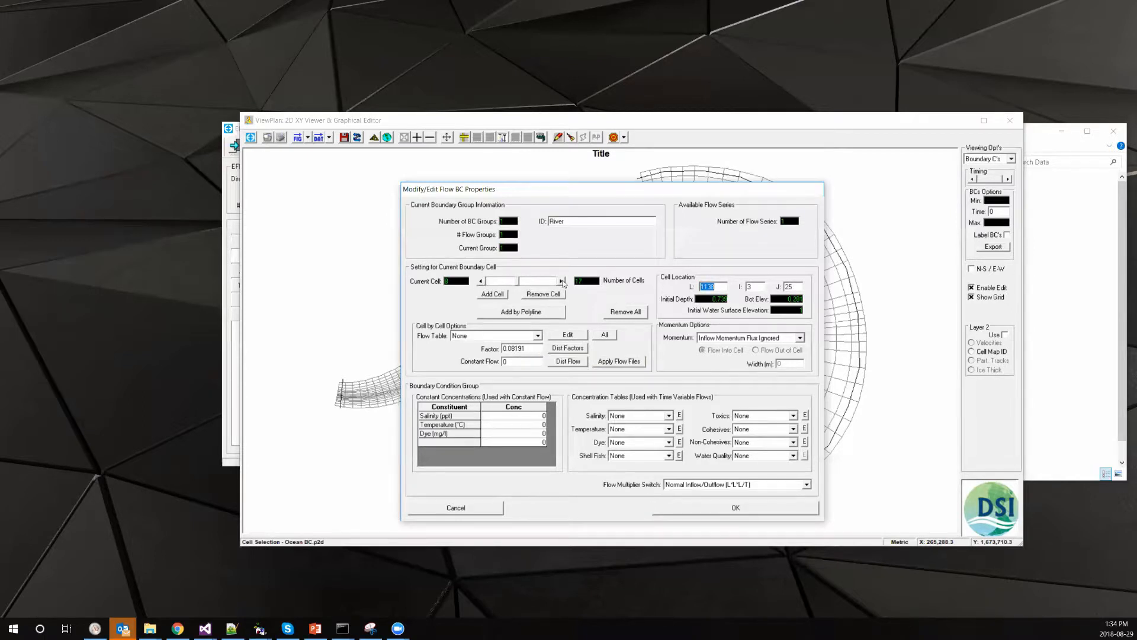
left_click(562, 281)
left_click(561, 281)
left_click(562, 281)
left_click(480, 282)
left_click(481, 281)
left_click(480, 281)
left_click(481, 281)
Apply the River Flow table to all cells of the River group and check several of the other cells
left_click(604, 335)
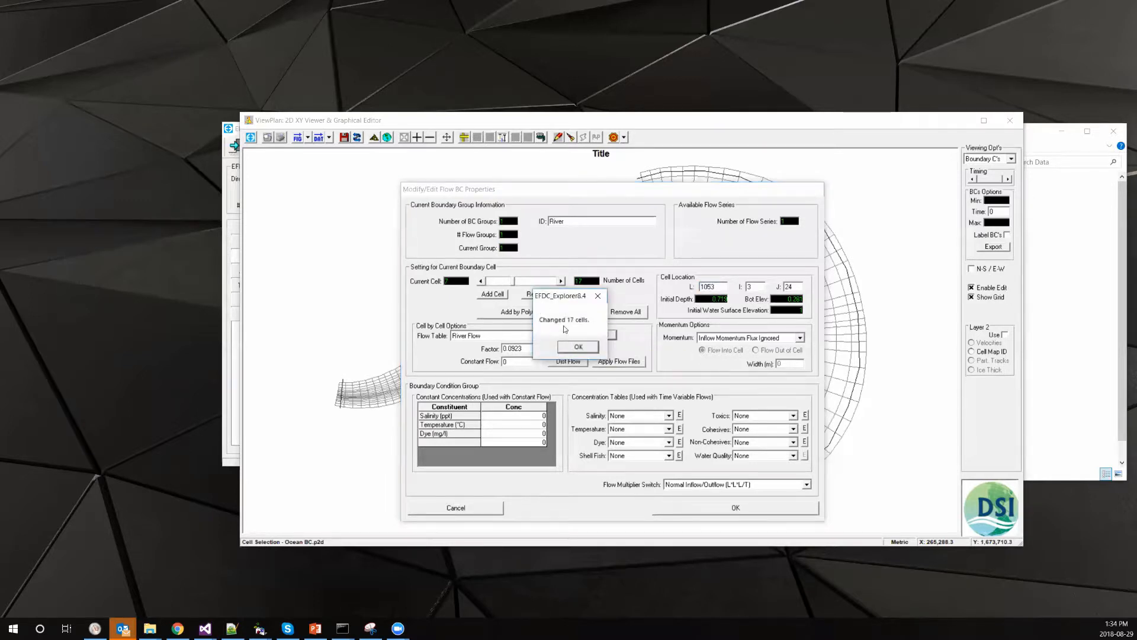
left_click(579, 347)
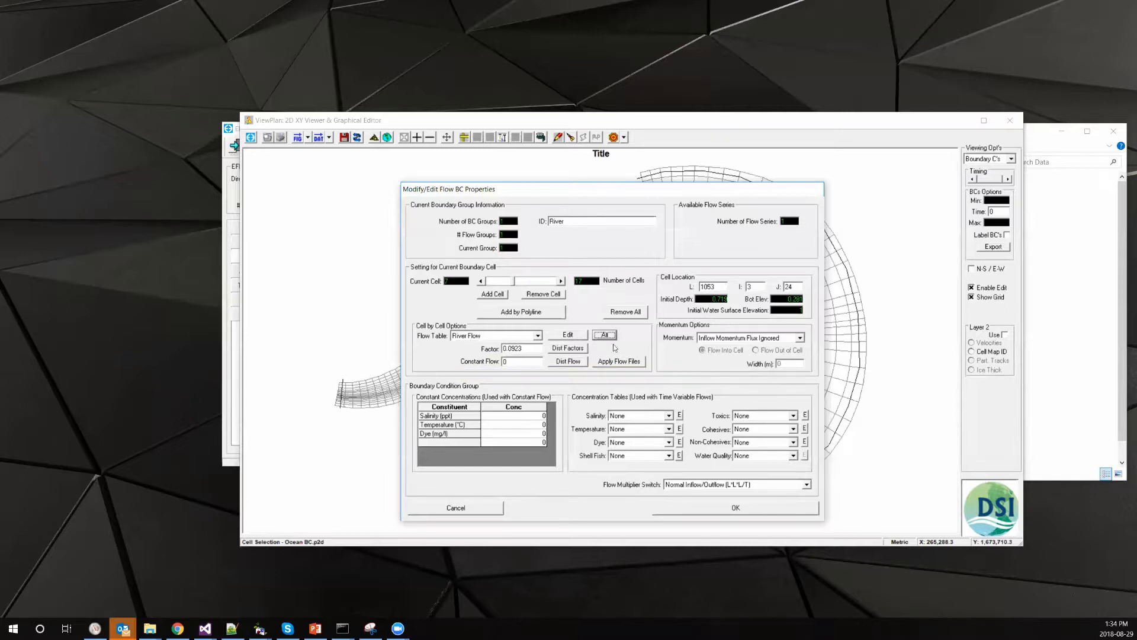
left_click(548, 282)
left_click(519, 283)
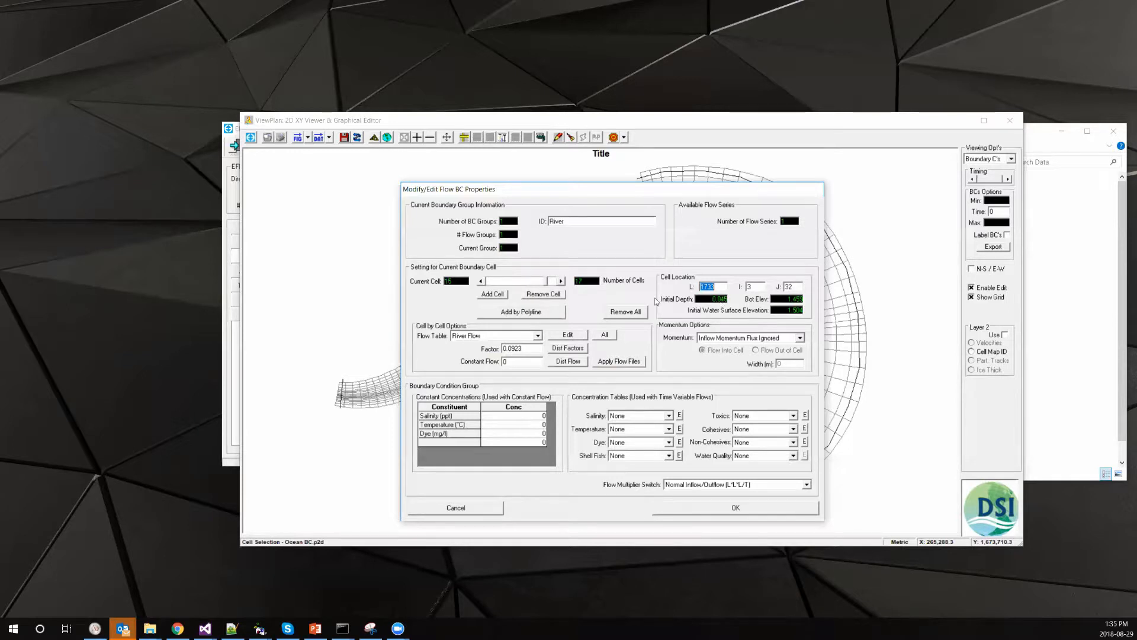
left_click(524, 282)
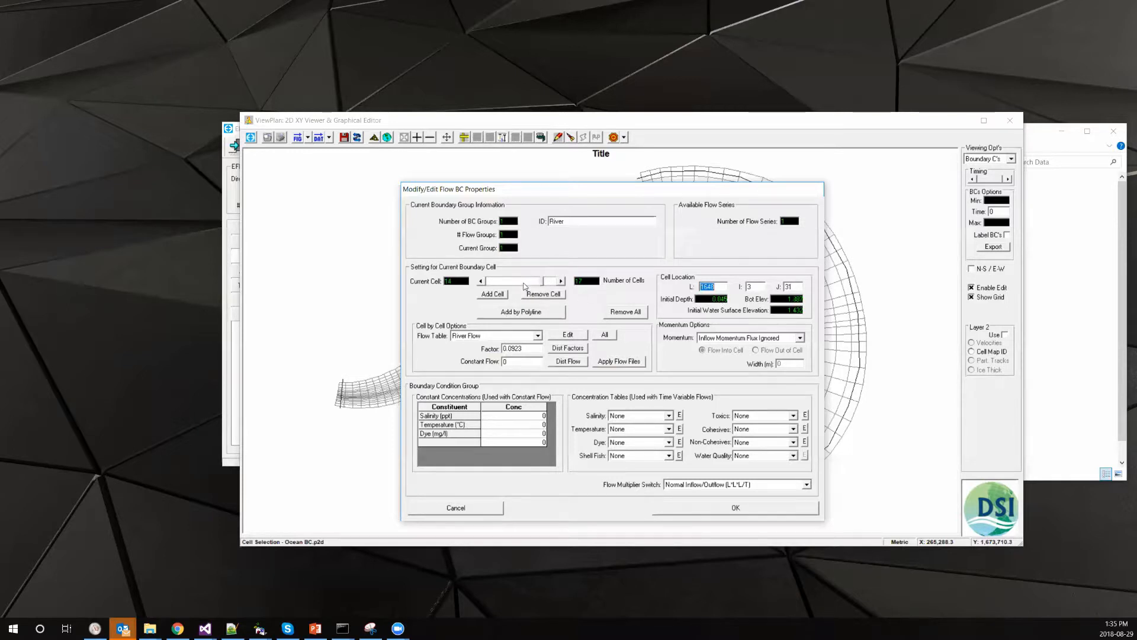
Distribute the flow factors across the River boundary cells and review the factor of each cell back to the first one
left_click(570, 348)
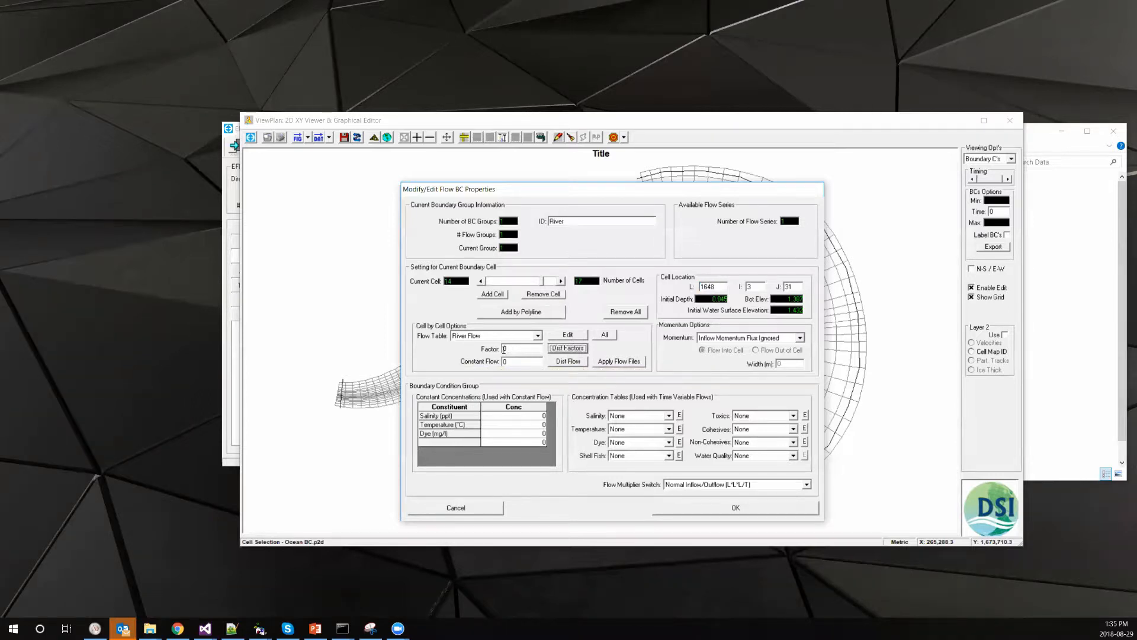
left_click(480, 281)
left_click(481, 280)
left_click(480, 281)
left_click(480, 280)
left_click(481, 281)
left_click(481, 281)
left_click(480, 281)
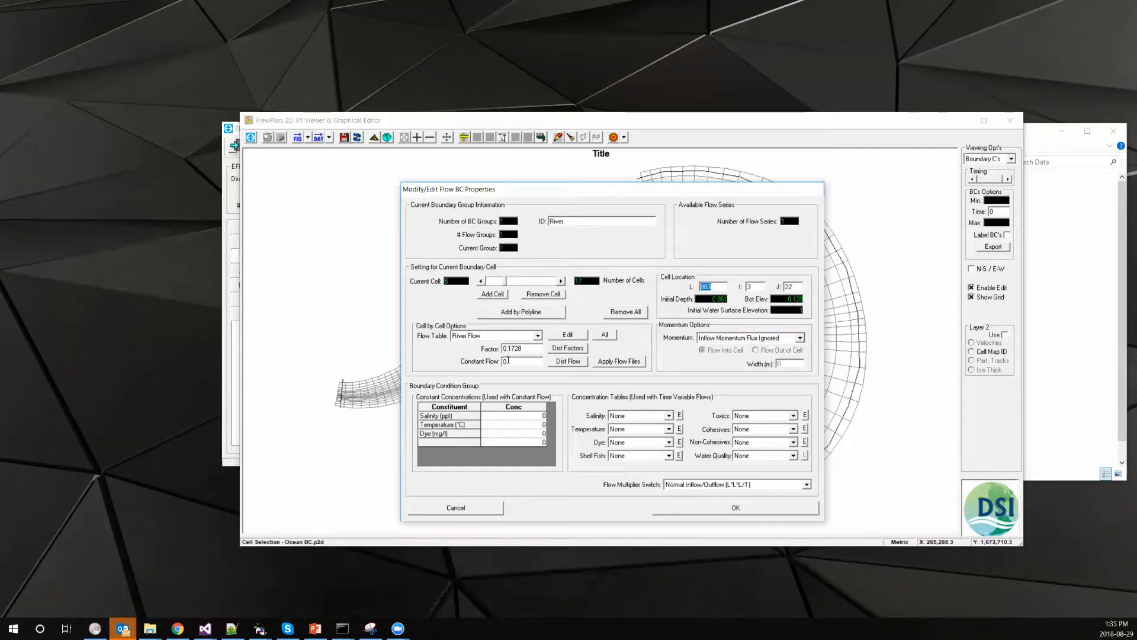
left_click(480, 280)
left_click(481, 281)
left_click(481, 281)
left_click(481, 281)
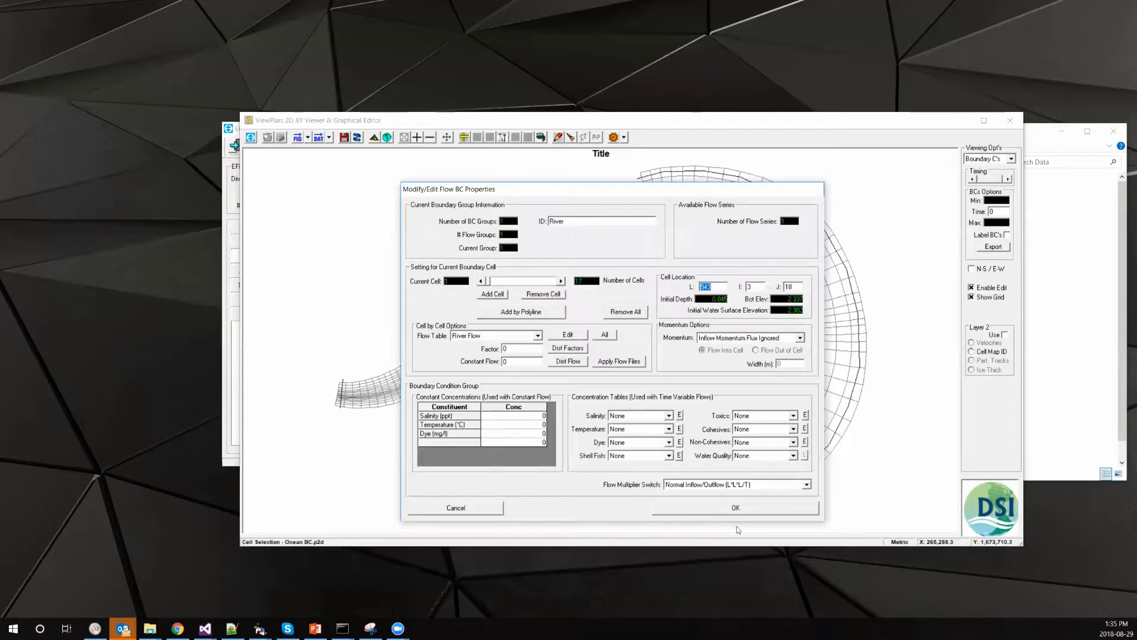
Accept the River boundary properties and inspect the assigned cells at the upstream end of the grid
left_click(735, 507)
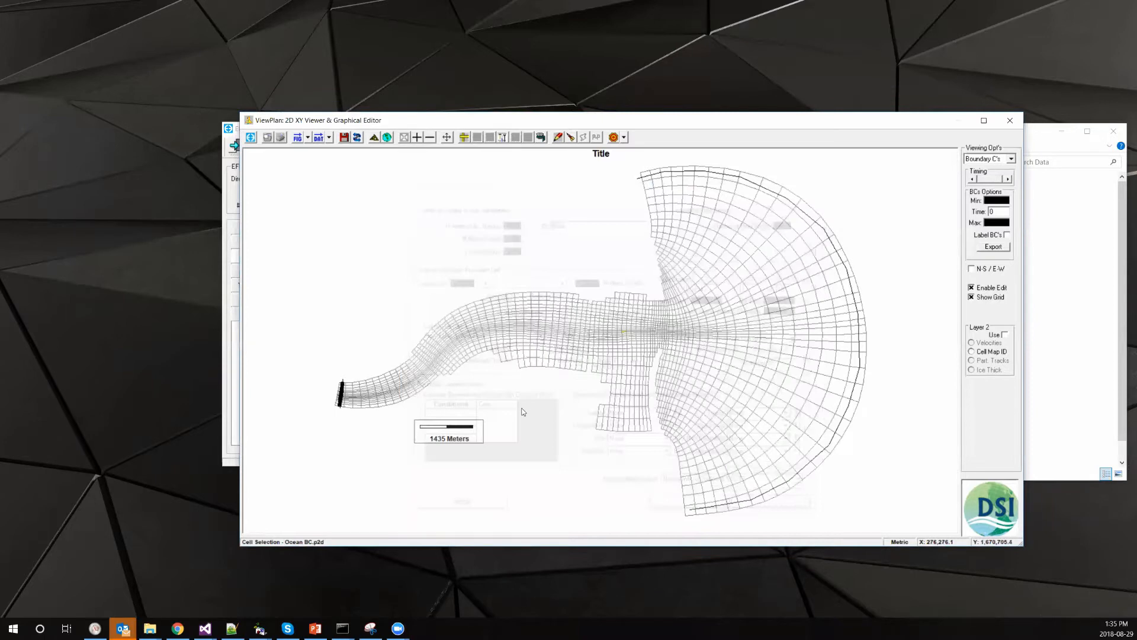
left_click_drag(327, 374, 373, 432)
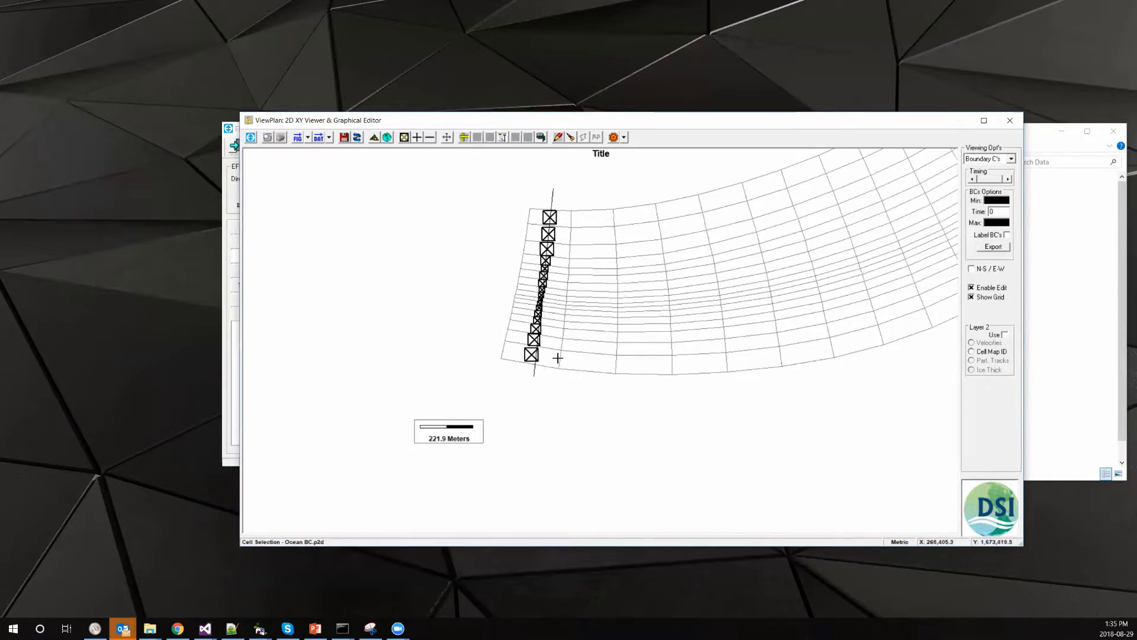
scroll(557, 357, "down", 4)
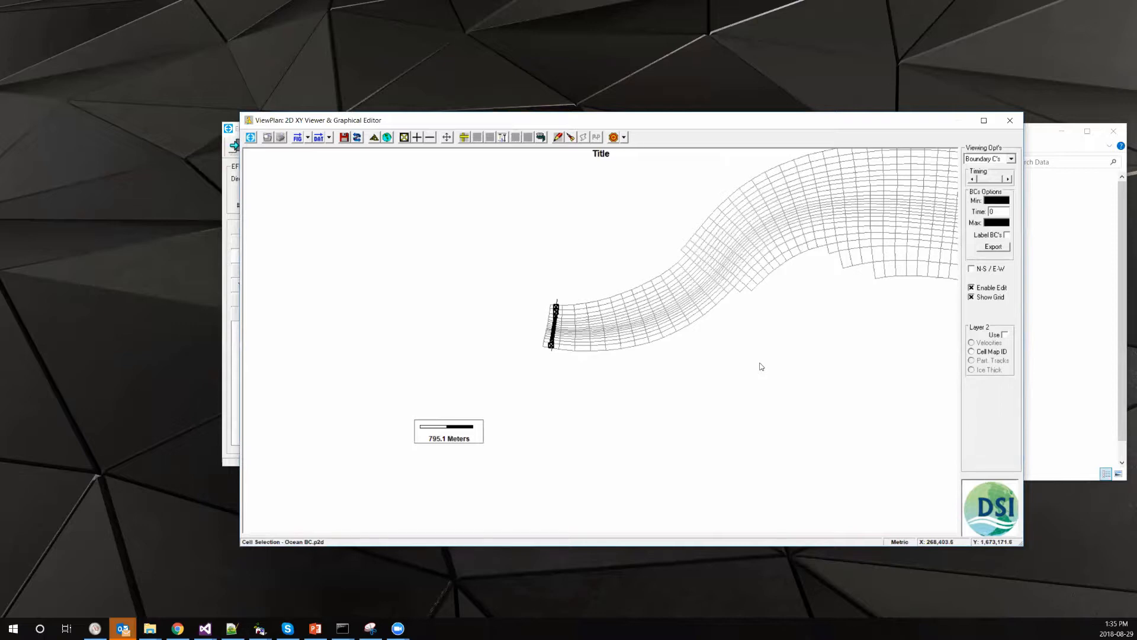
scroll(761, 367, "down", 3)
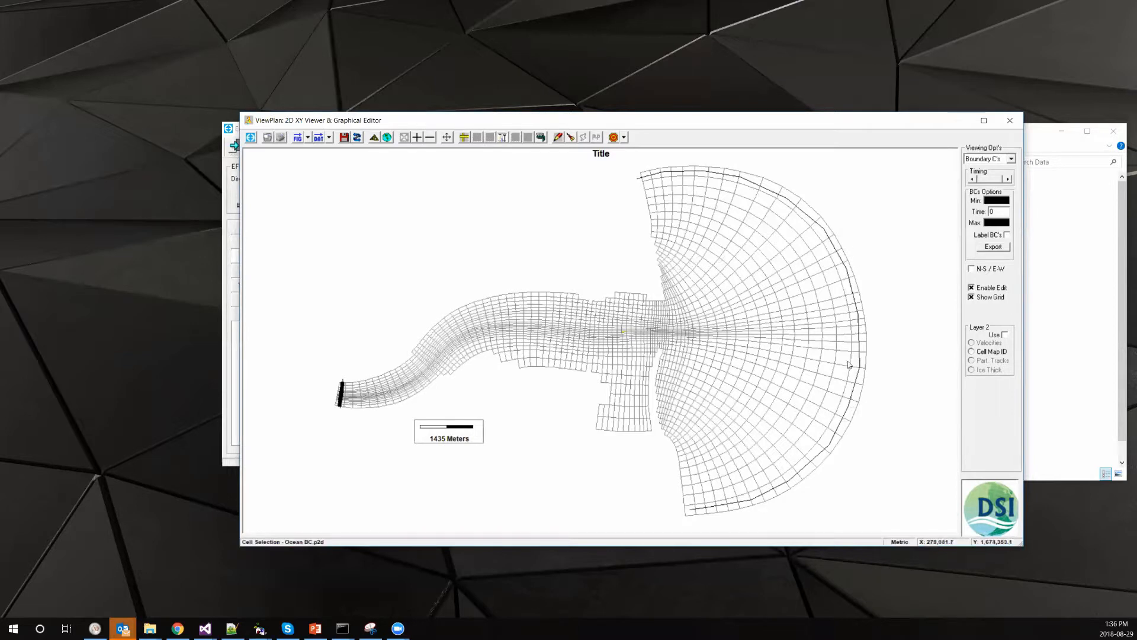
Create a boundary group named Ocean at the seaward edge of the grid with boundary type 4, Open BC: East
right_click(859, 329)
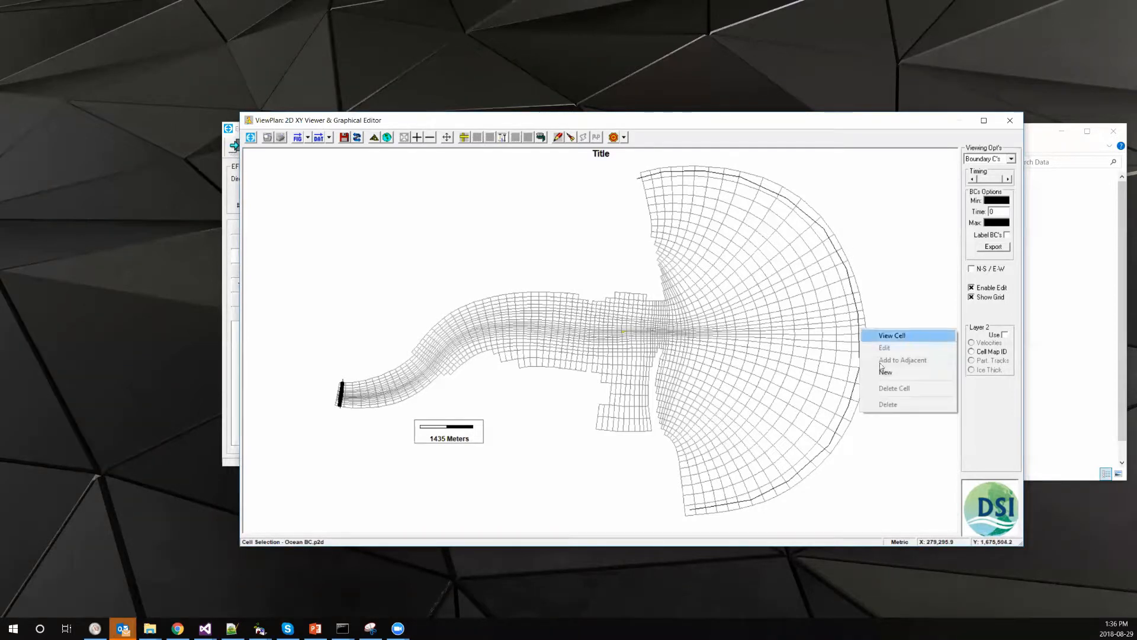
left_click(886, 373)
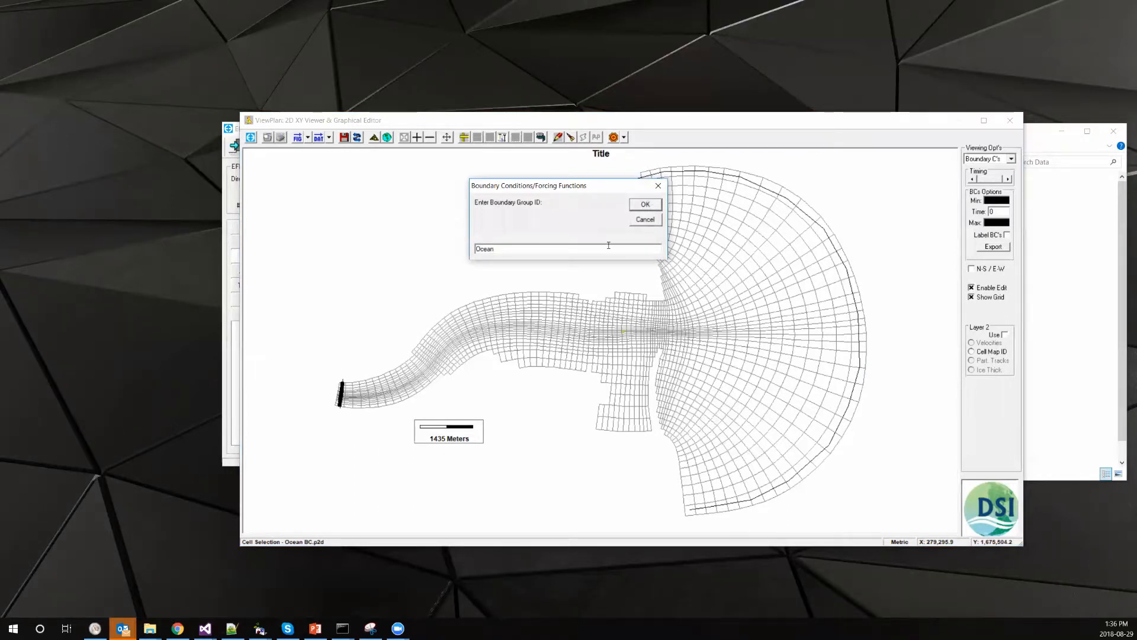
key("Return")
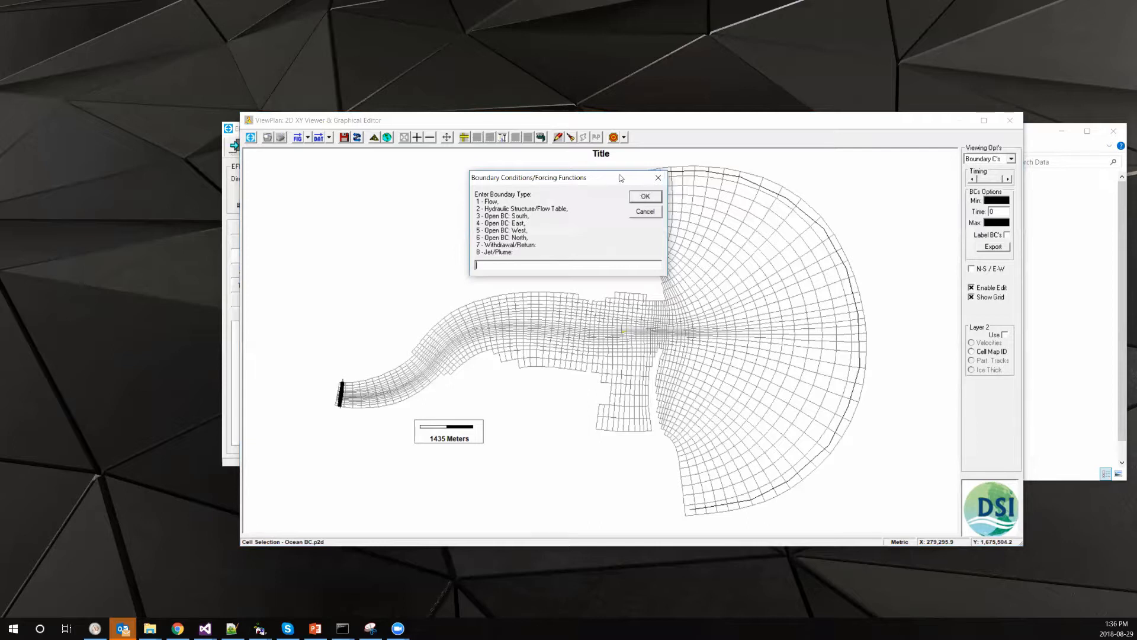
left_click_drag(621, 177, 506, 202)
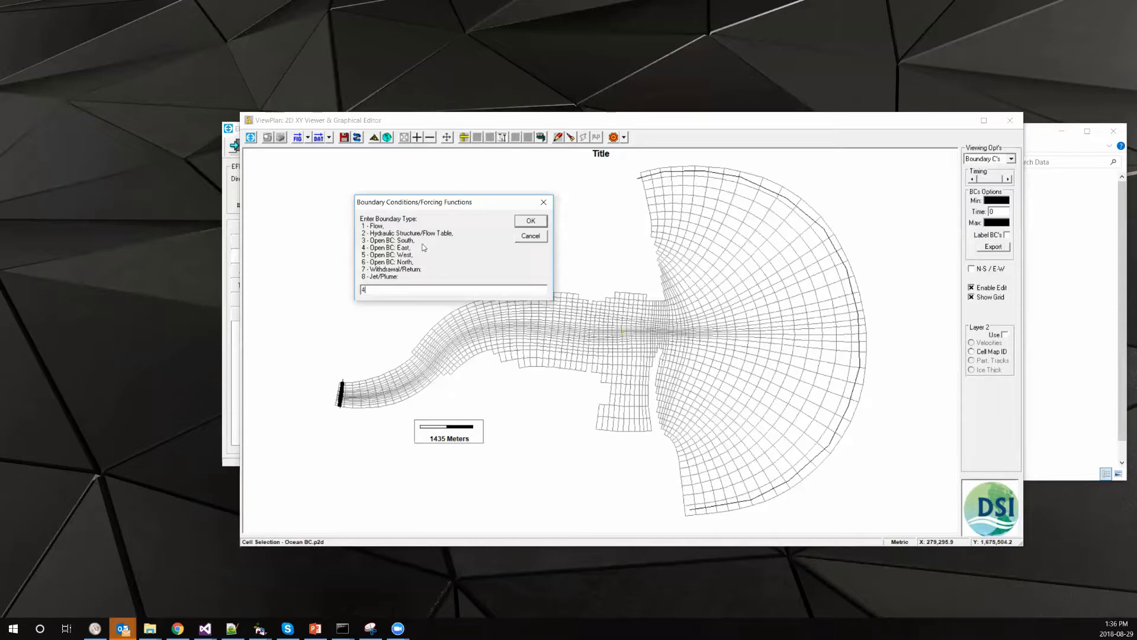
left_click(538, 223)
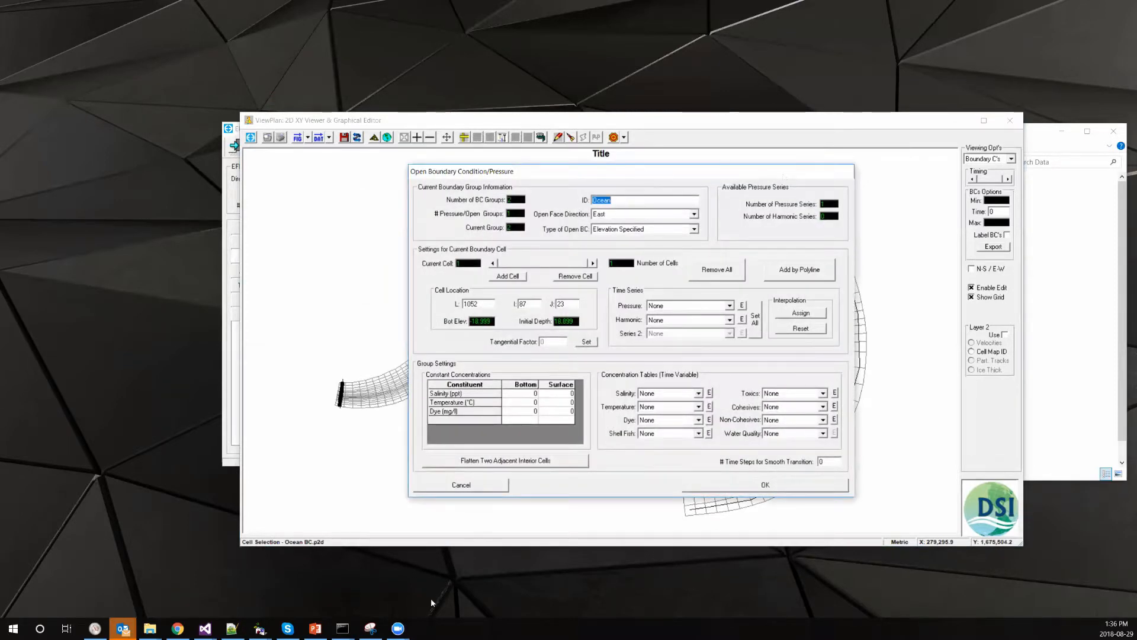
Add the Ocean boundary cells by polyline using Cell Selection - Ocean BC.p2d from the model's Data folder
left_click(820, 272)
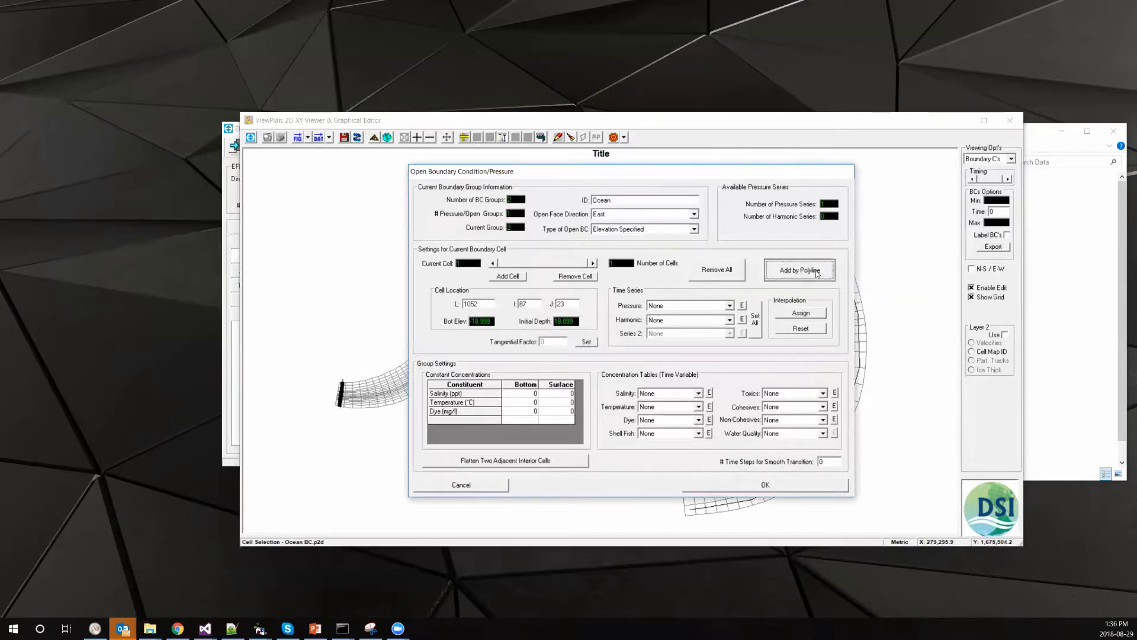
left_click(806, 325)
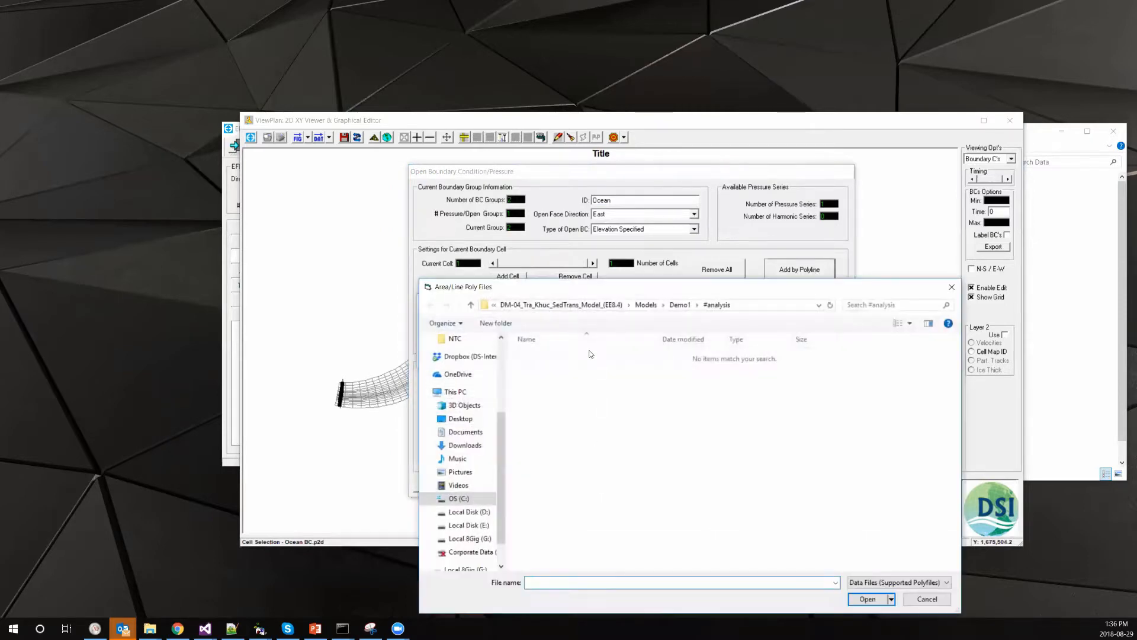
left_click(607, 303)
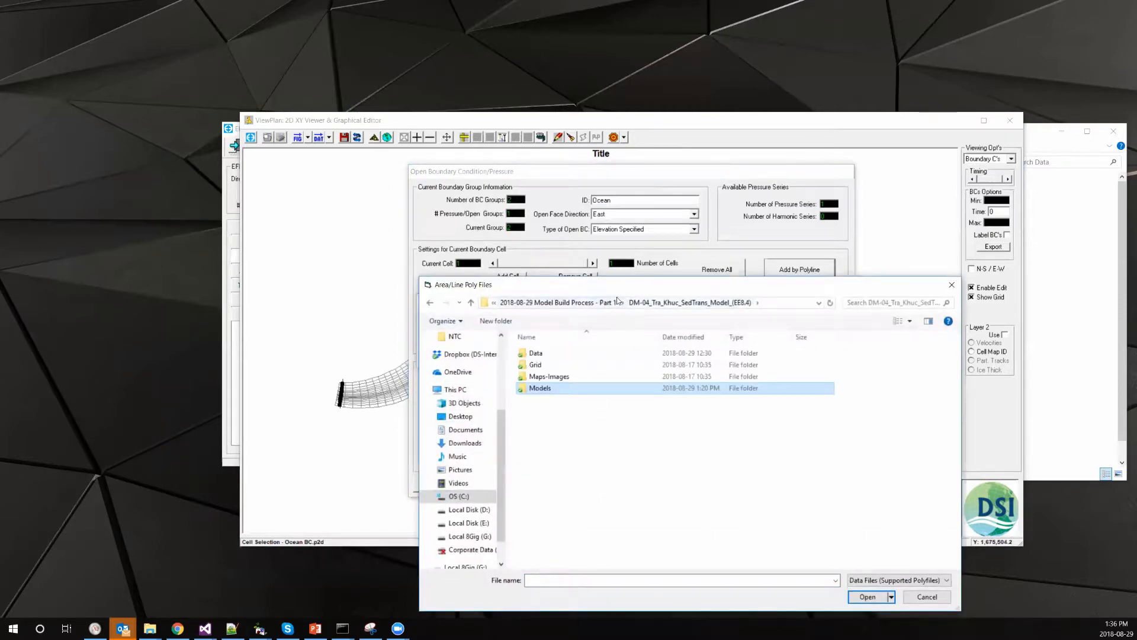
double_click(536, 365)
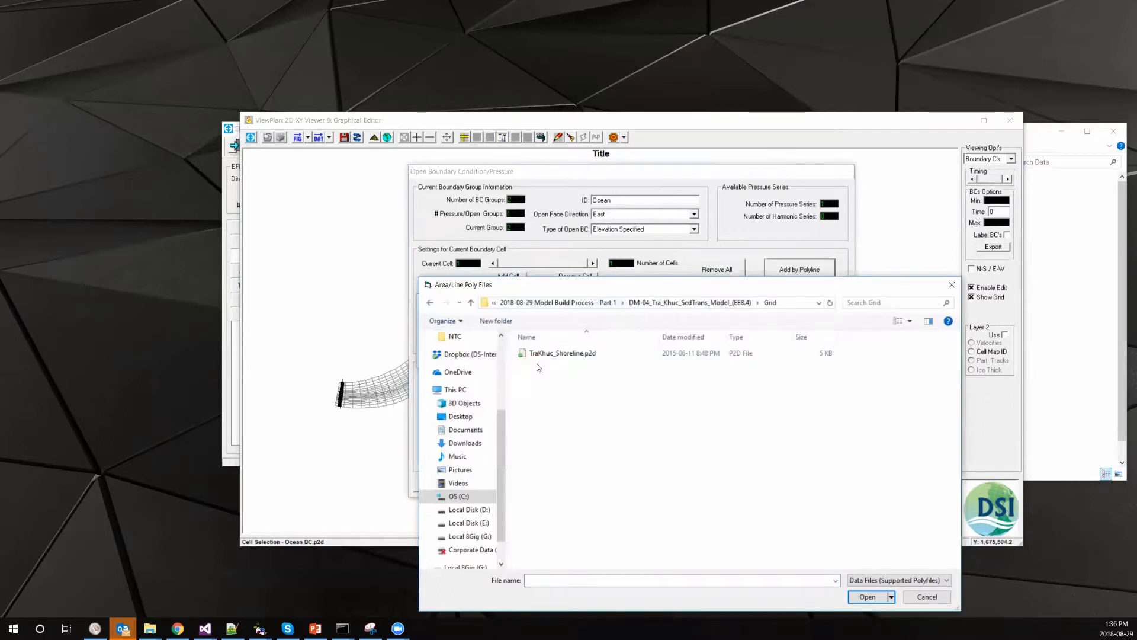
left_click(692, 304)
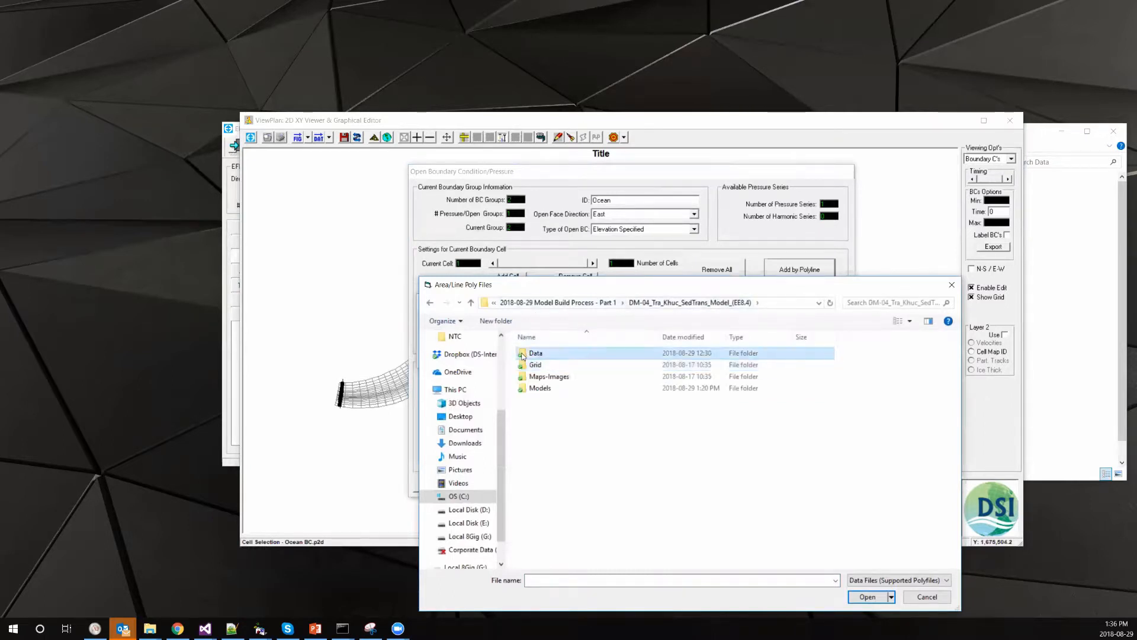
double_click(545, 353)
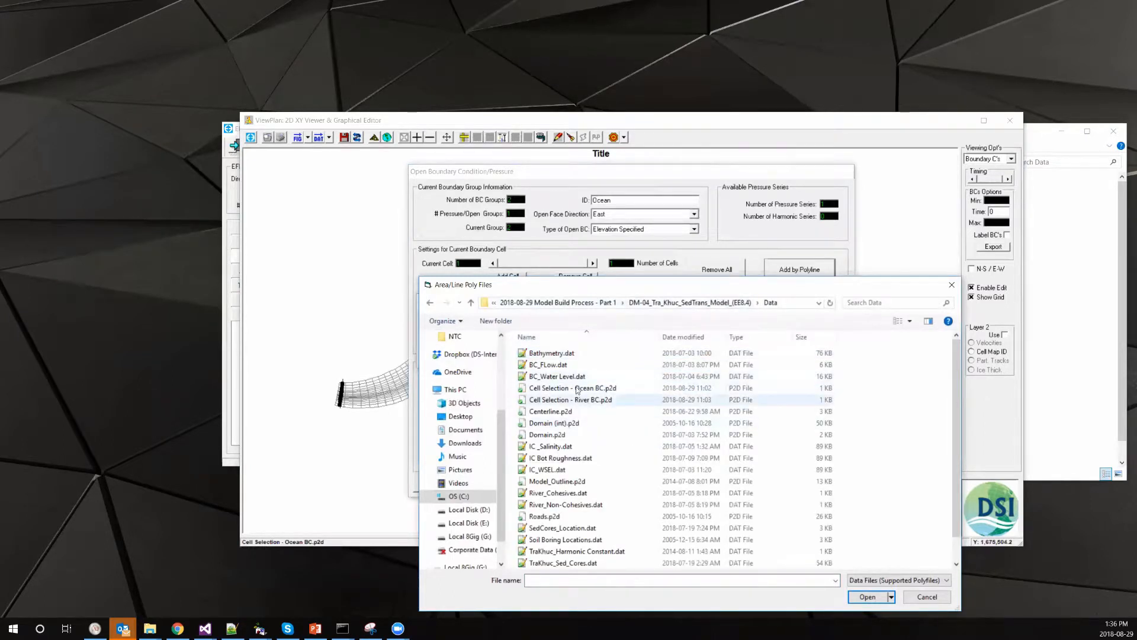
double_click(577, 388)
left_click(794, 346)
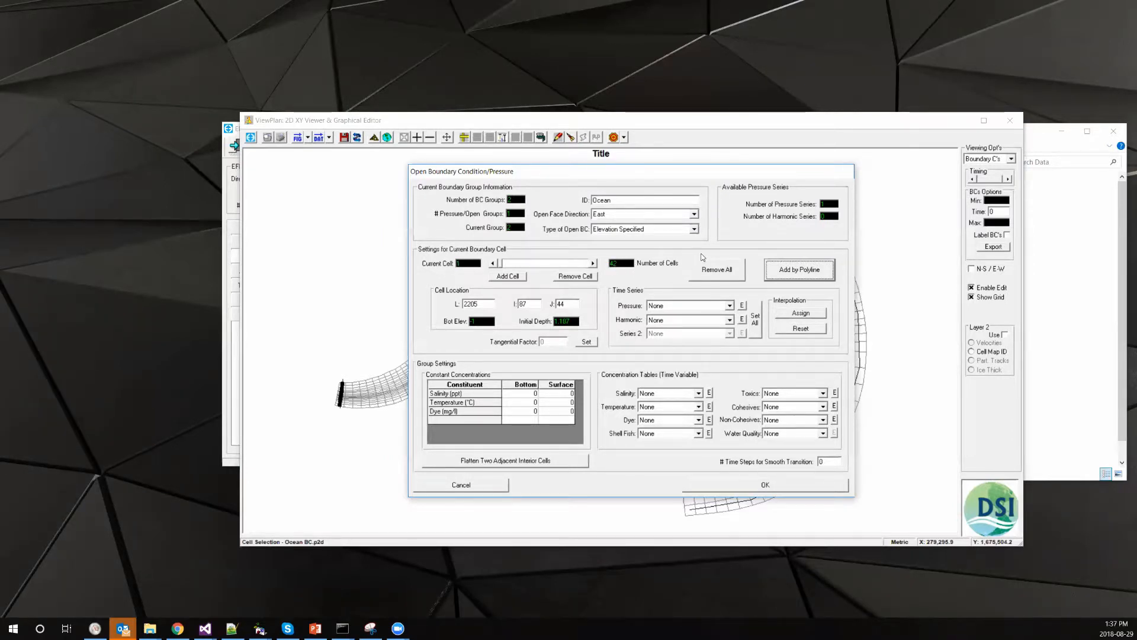
Assign the Ocean pressure series to all cells of the Ocean boundary group
left_click_drag(649, 179, 493, 231)
left_click(437, 318)
left_click_drag(346, 319, 351, 320)
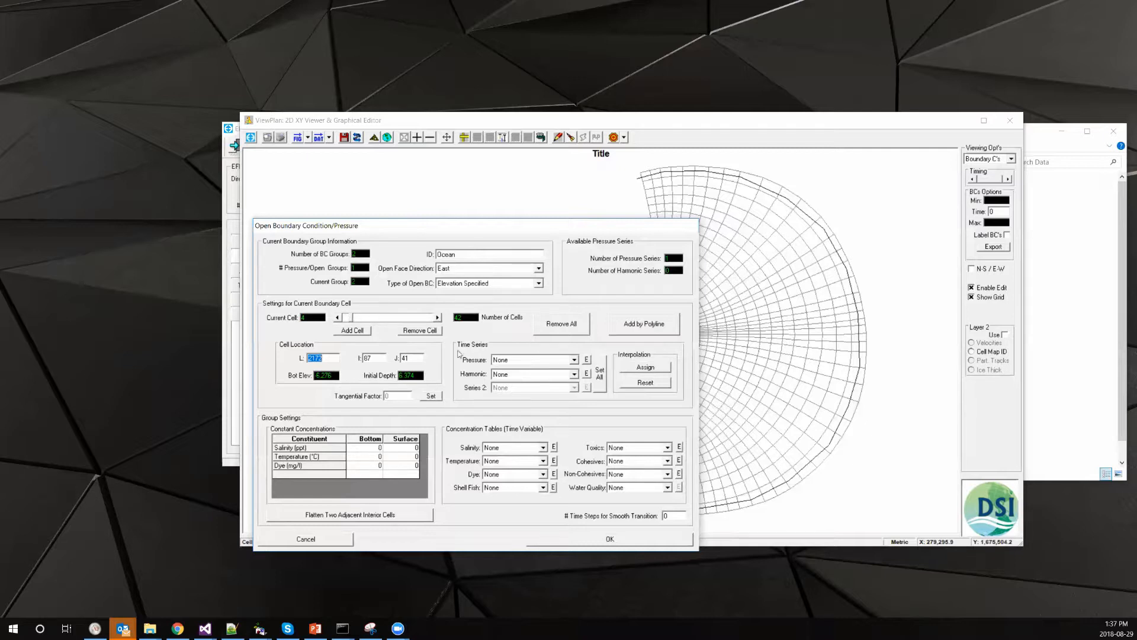
left_click(574, 360)
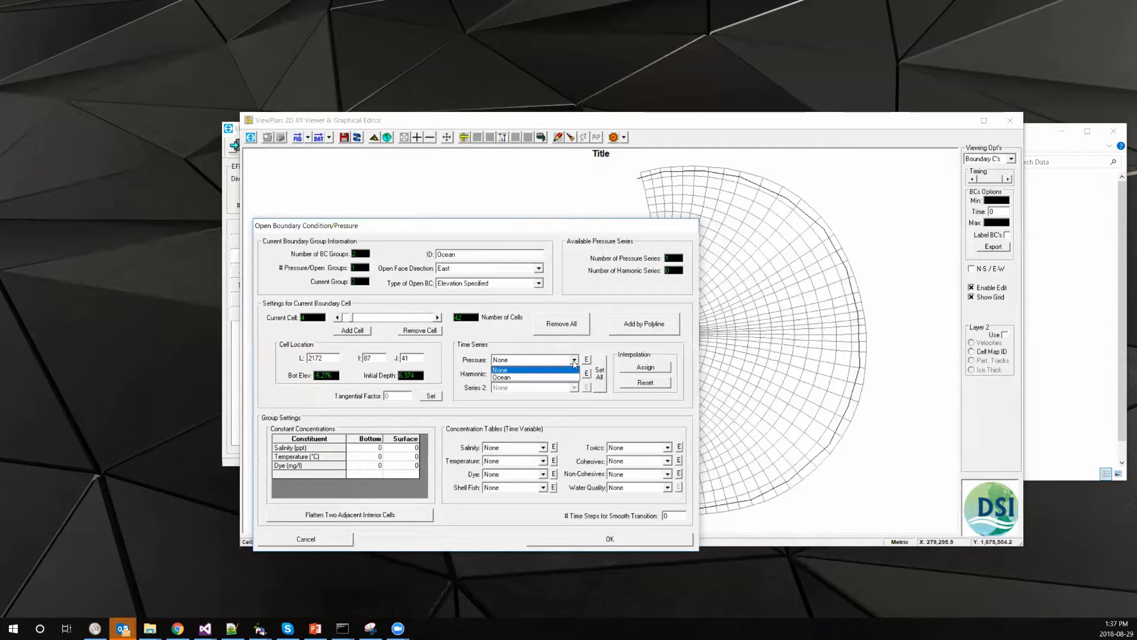
left_click(501, 378)
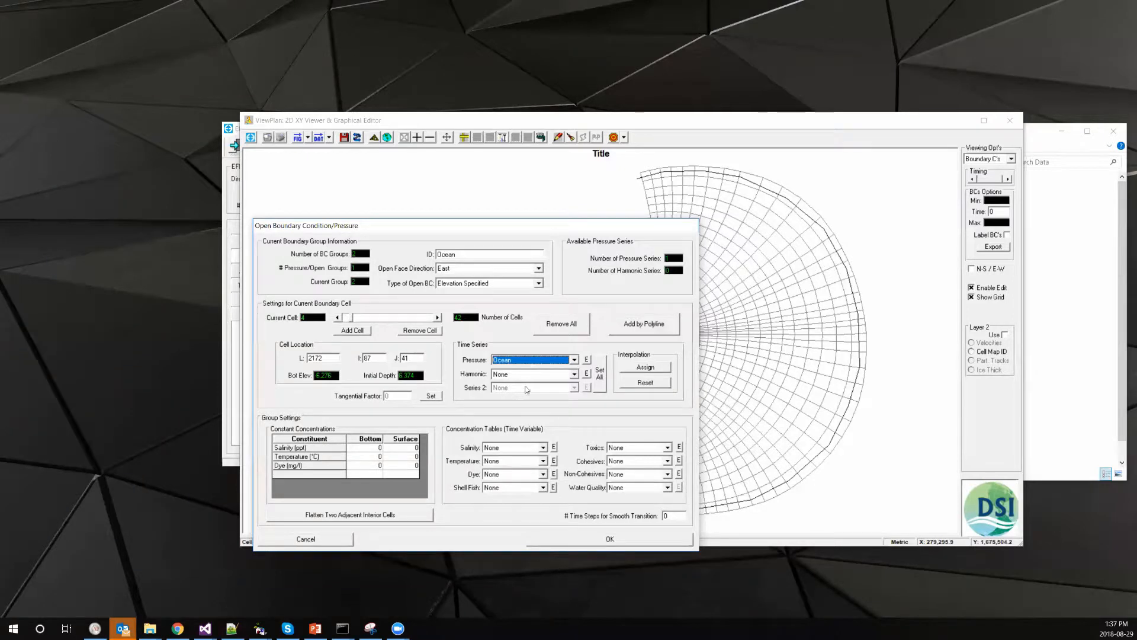
left_click(600, 377)
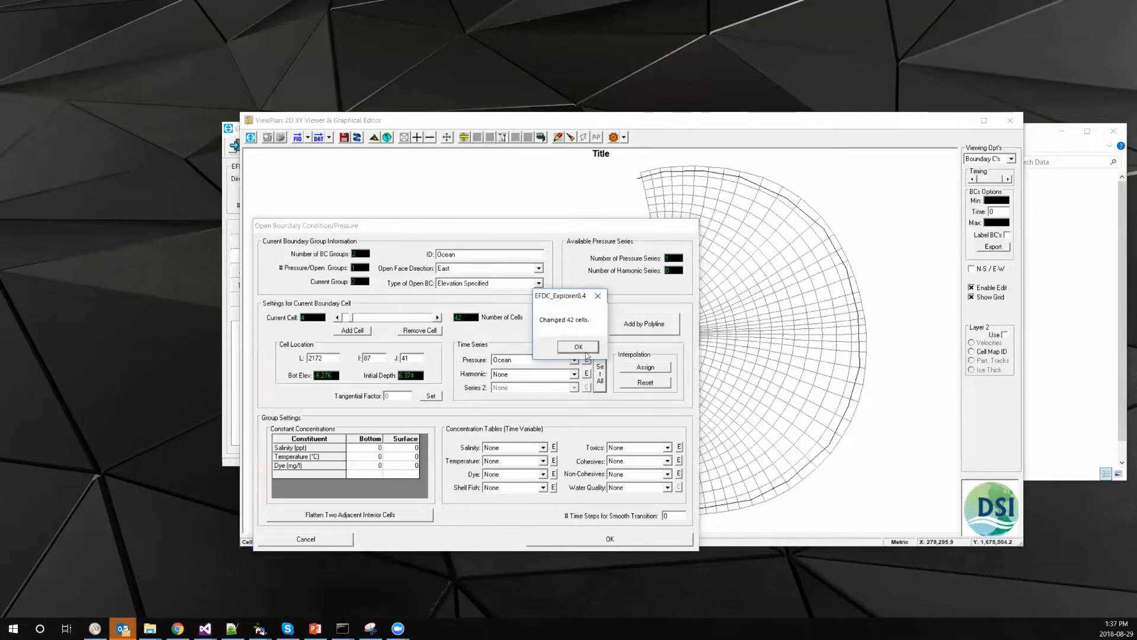
left_click(579, 347)
Check the pressure series assigned to several other cells of the Ocean boundary group
left_click(421, 317)
left_click(421, 317)
left_click(420, 318)
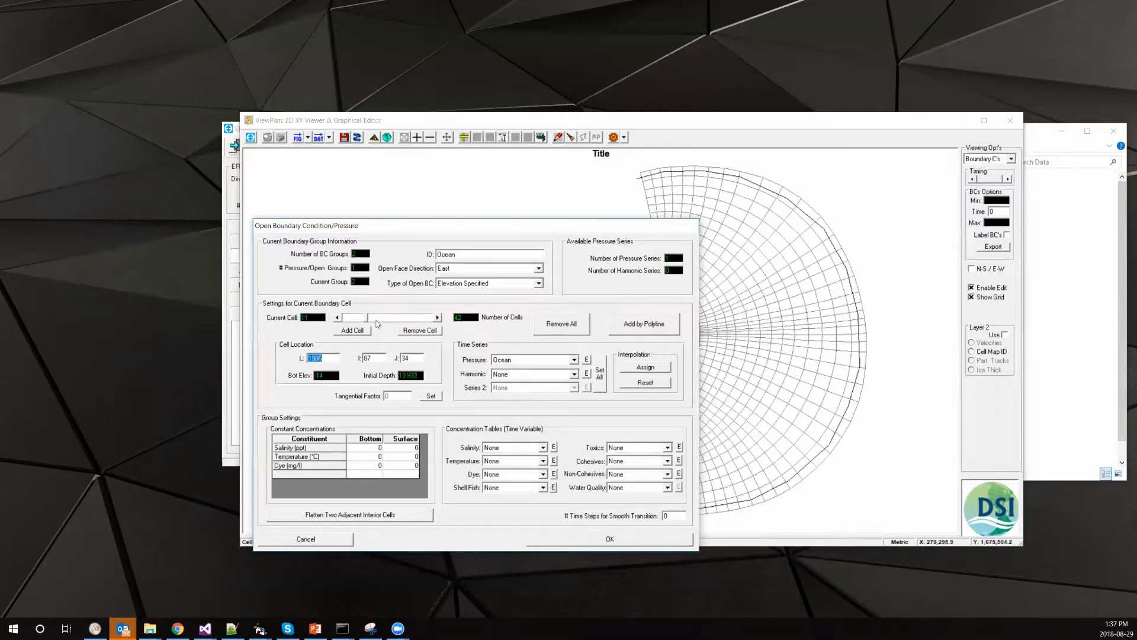
left_click(346, 318)
left_click(346, 318)
Set 60 time steps for smooth transition, flatten the two adjacent interior cells, and accept the Ocean boundary properties
left_click(677, 513)
left_click(325, 518)
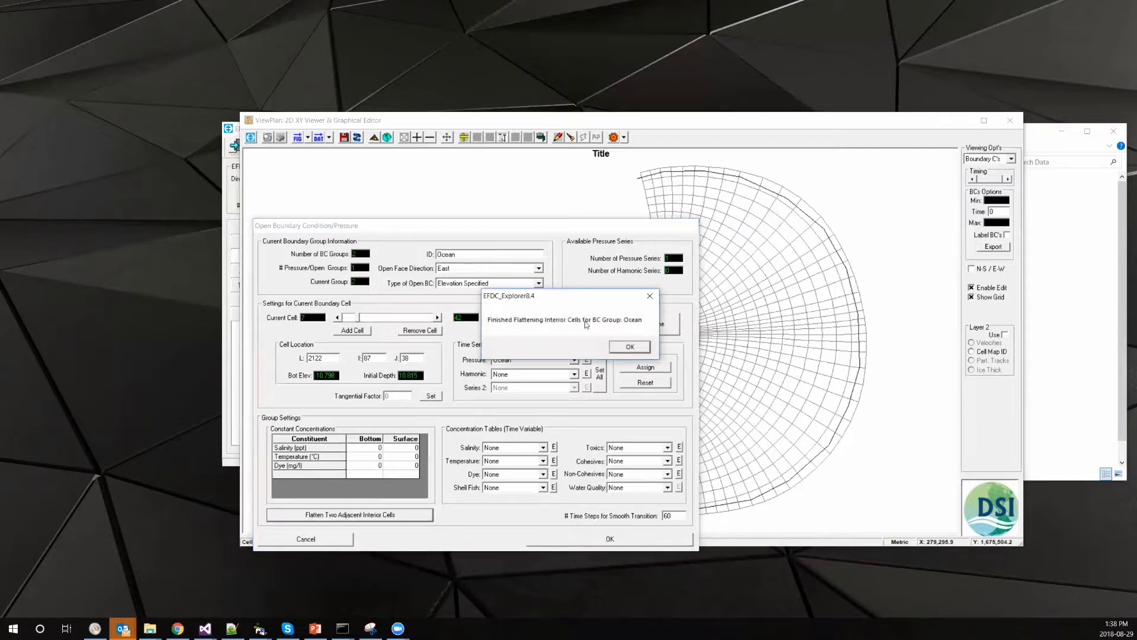
left_click(621, 346)
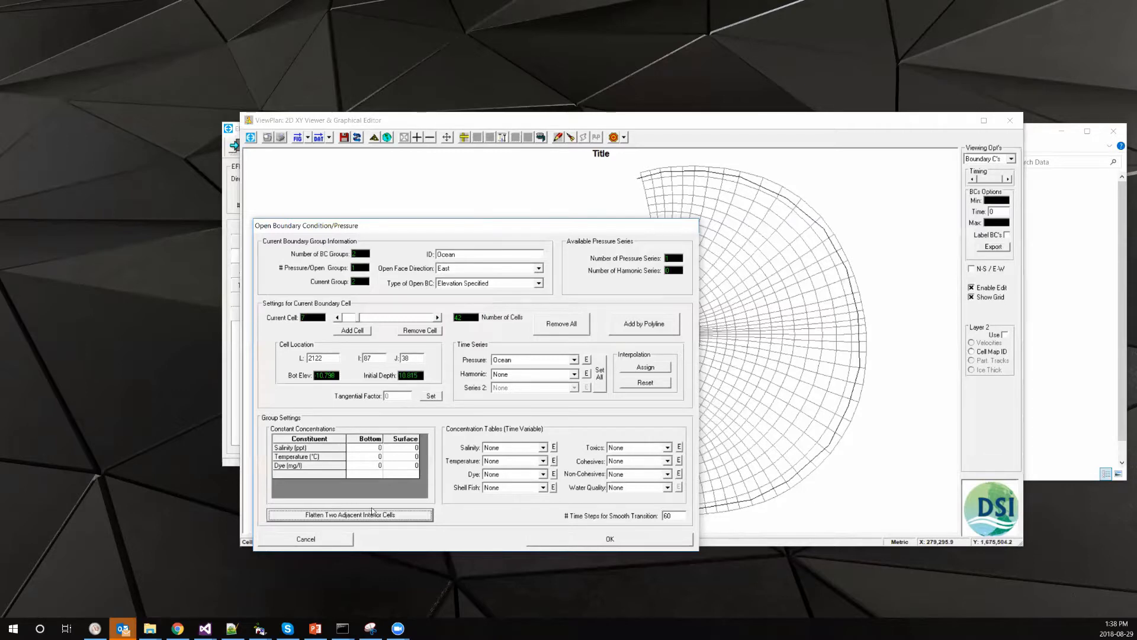
left_click(647, 536)
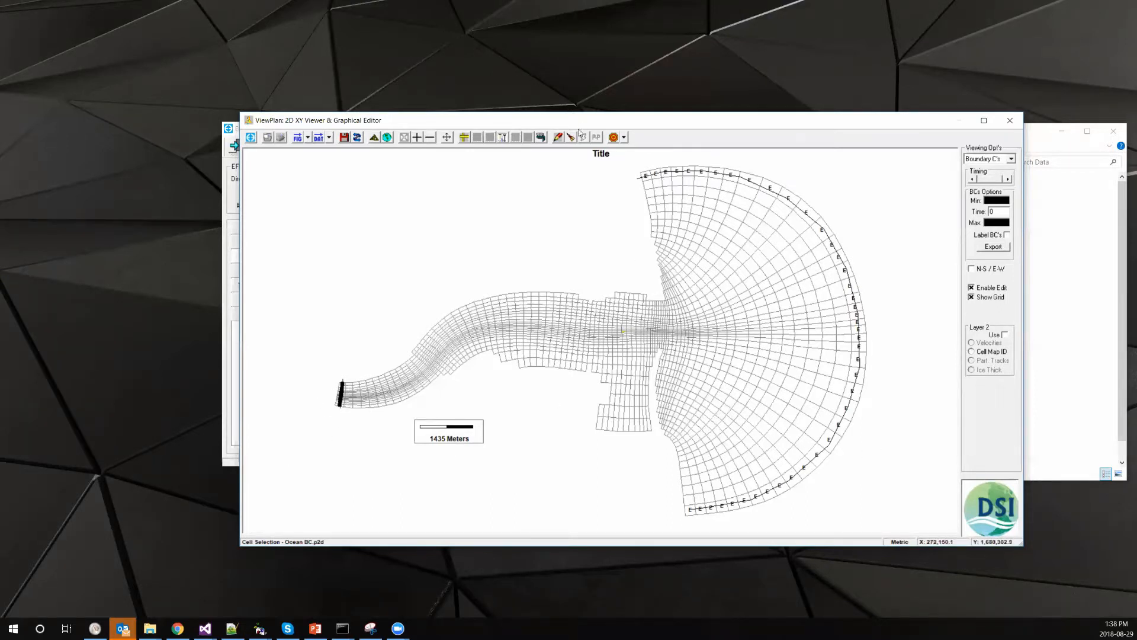
Hide the boundary polyline overlays in the plan view's annotation settings and return to the main model form
left_click(375, 139)
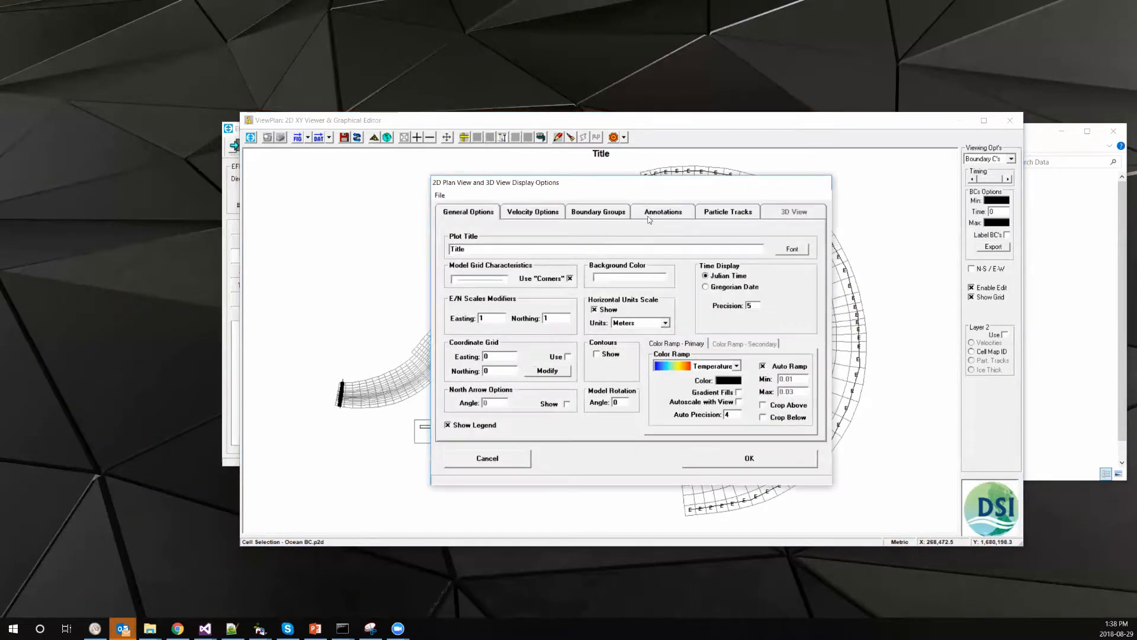
left_click(651, 213)
left_click(787, 364)
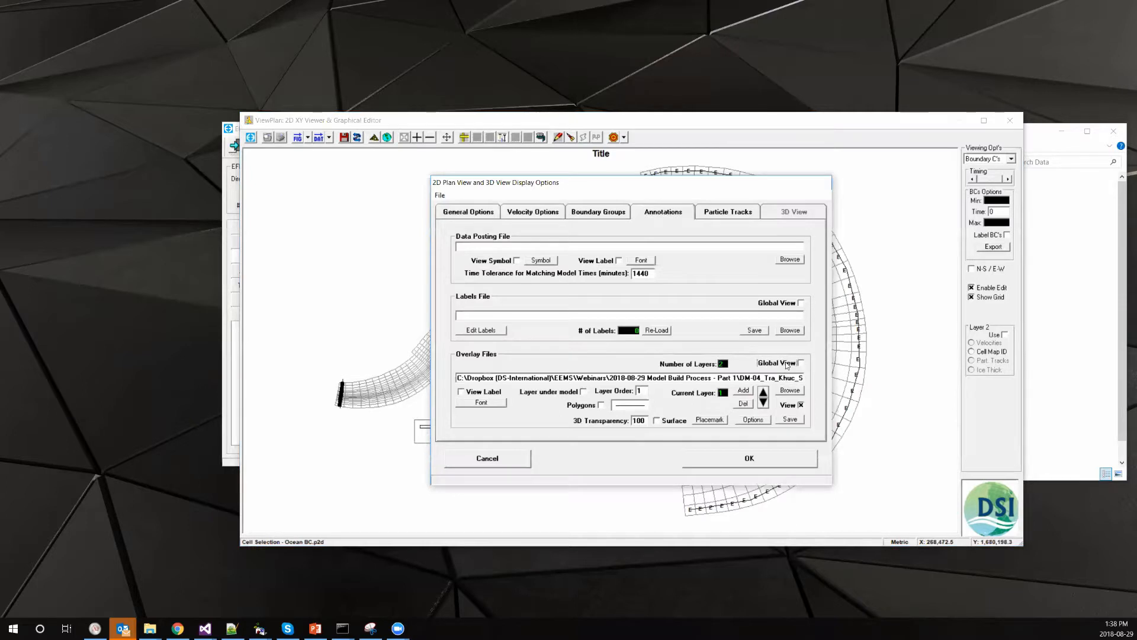
left_click(763, 392)
left_click(781, 460)
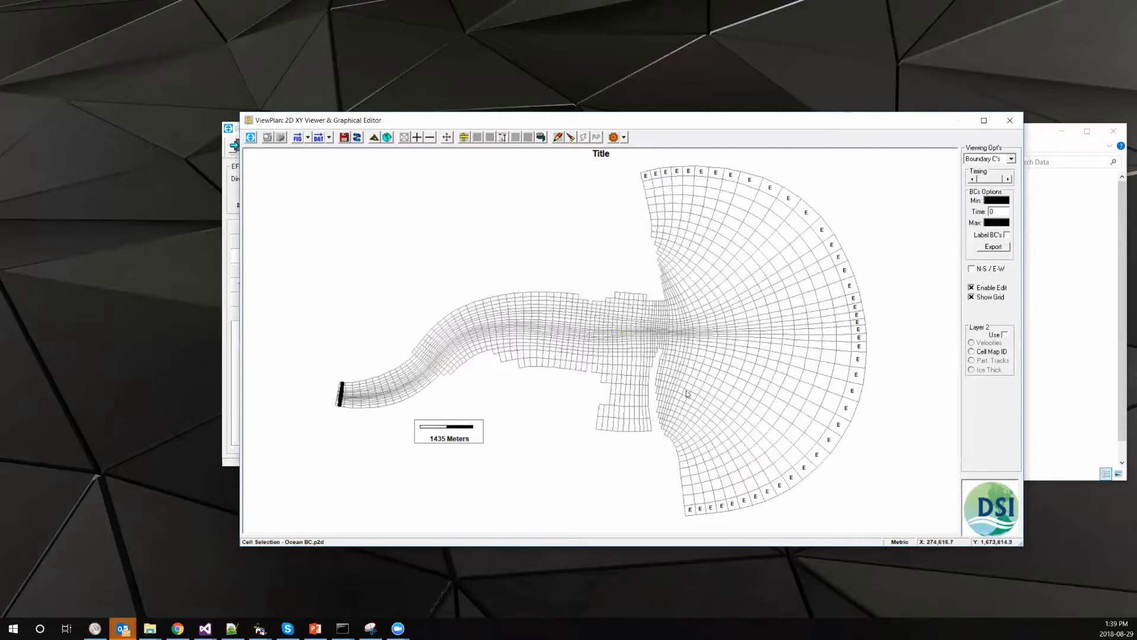
left_click(983, 159)
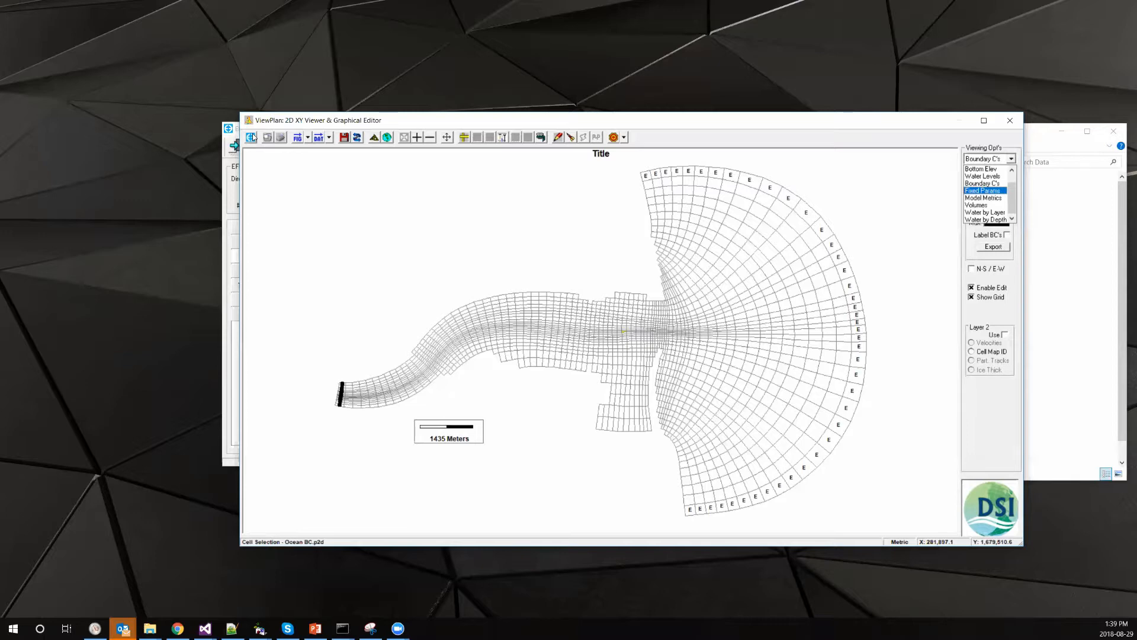
left_click(524, 373)
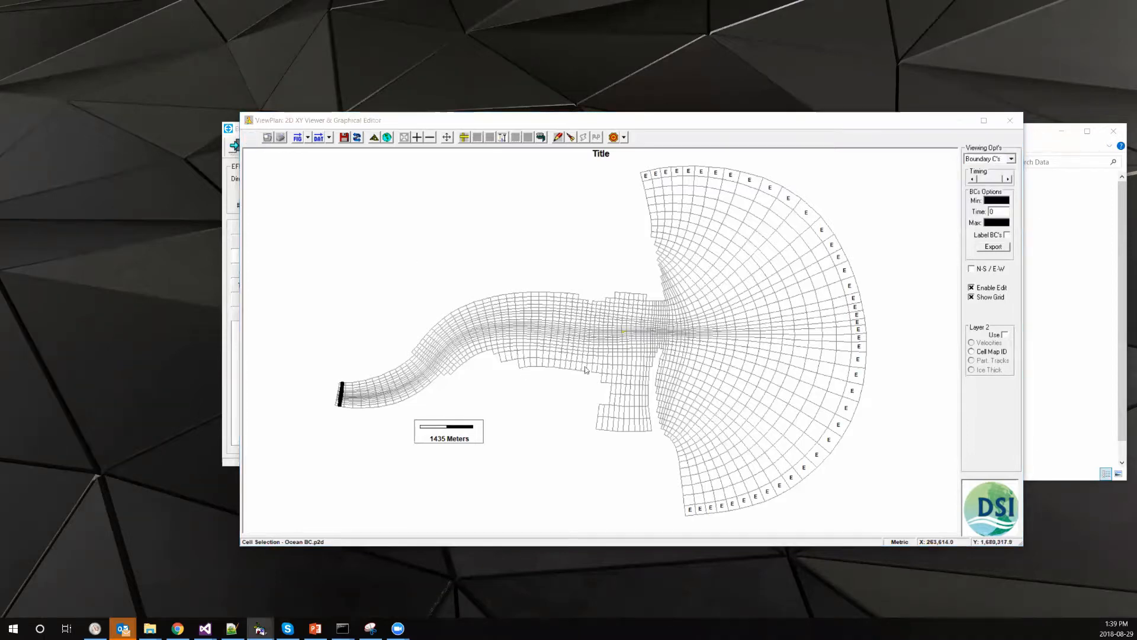
left_click(251, 139)
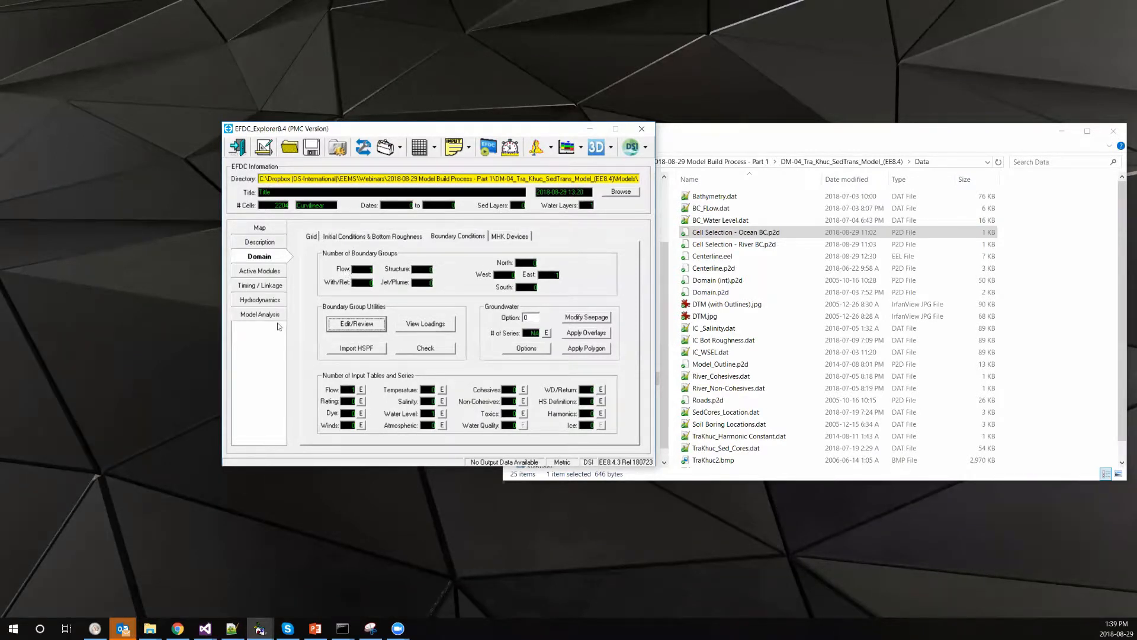
Set the model run timing to 10 reference periods
left_click(265, 288)
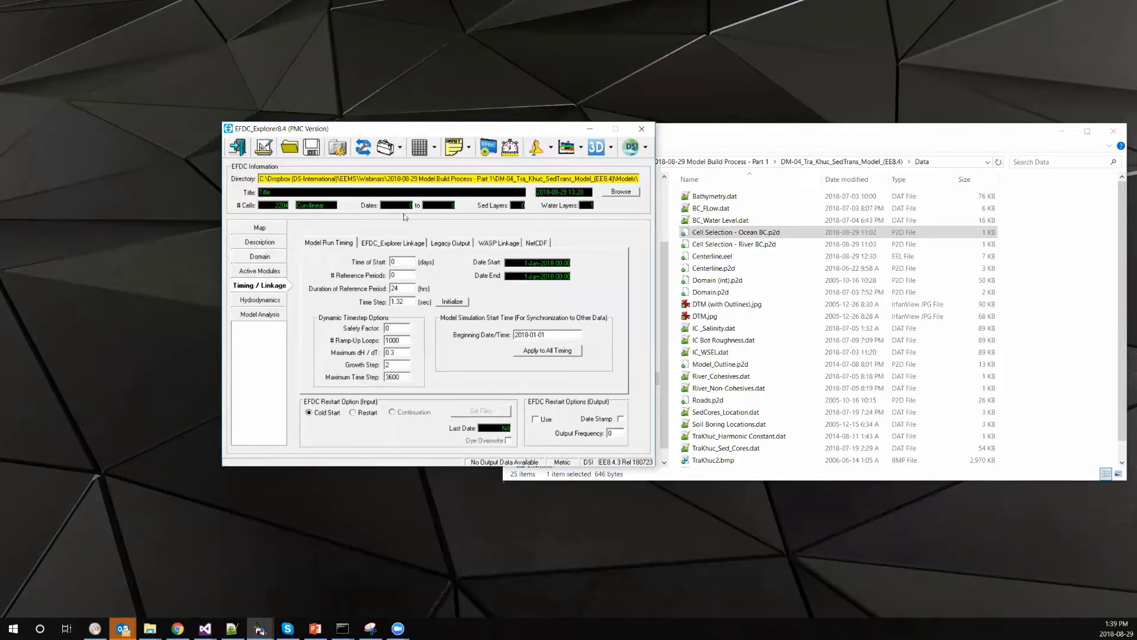
double_click(400, 261)
double_click(400, 287)
left_click(407, 274)
type("1")
Review the hydrodynamic numerical solution options and set the dynamic timestep safety factor to 0.2
left_click(251, 301)
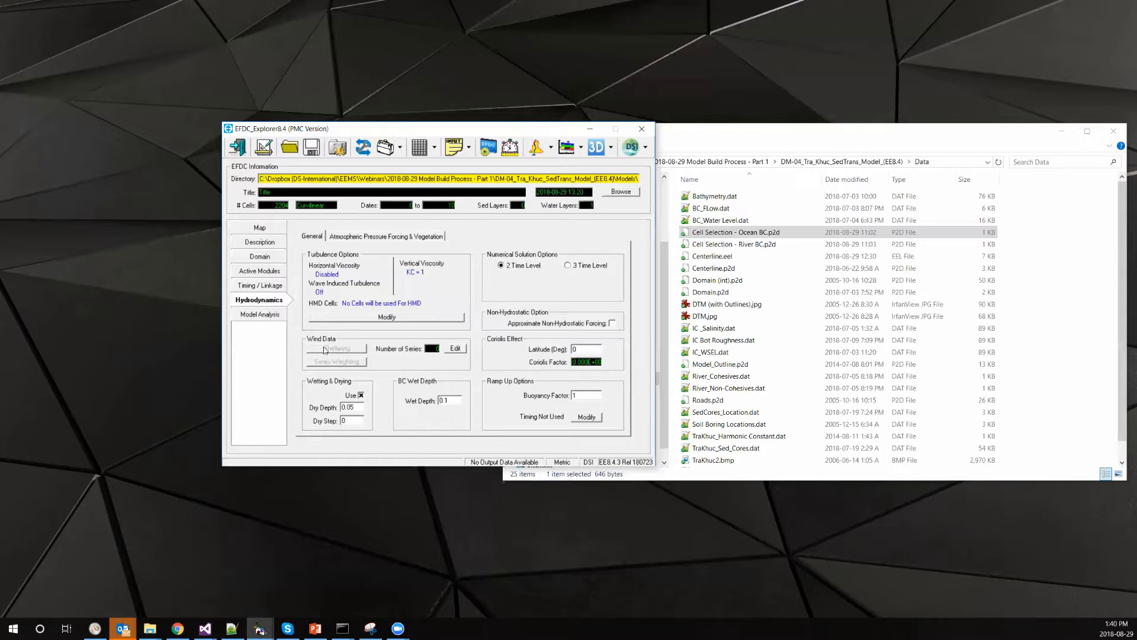
left_click(523, 269)
left_click(261, 285)
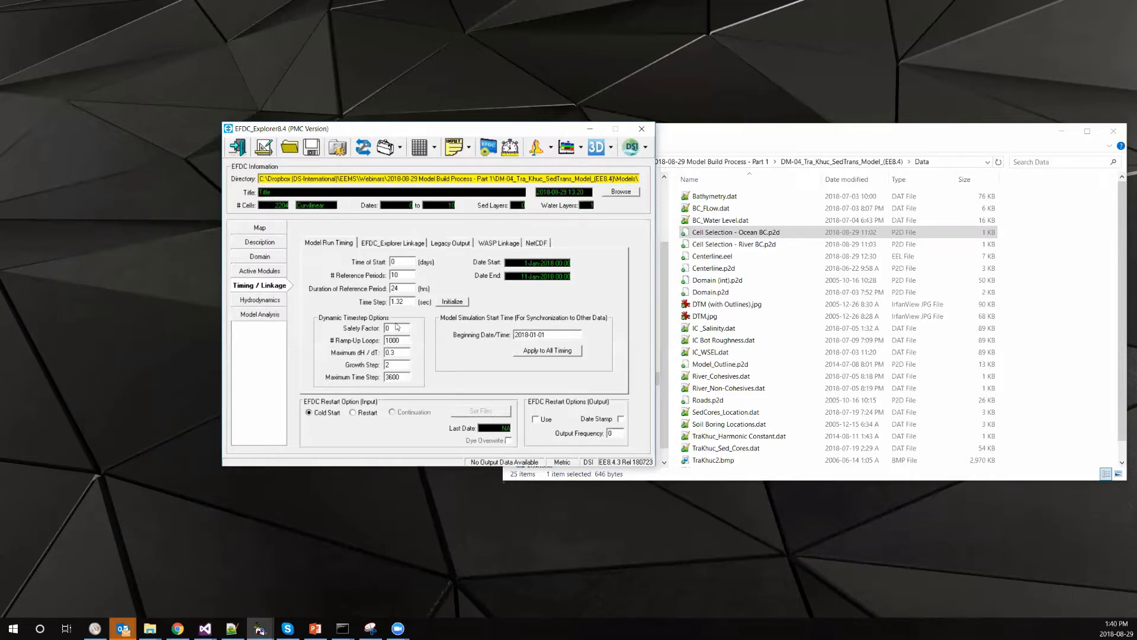
left_click(393, 320)
type(".2")
key("BackSpace")
key("BackSpace")
key("BackSpace")
key("BackSpace")
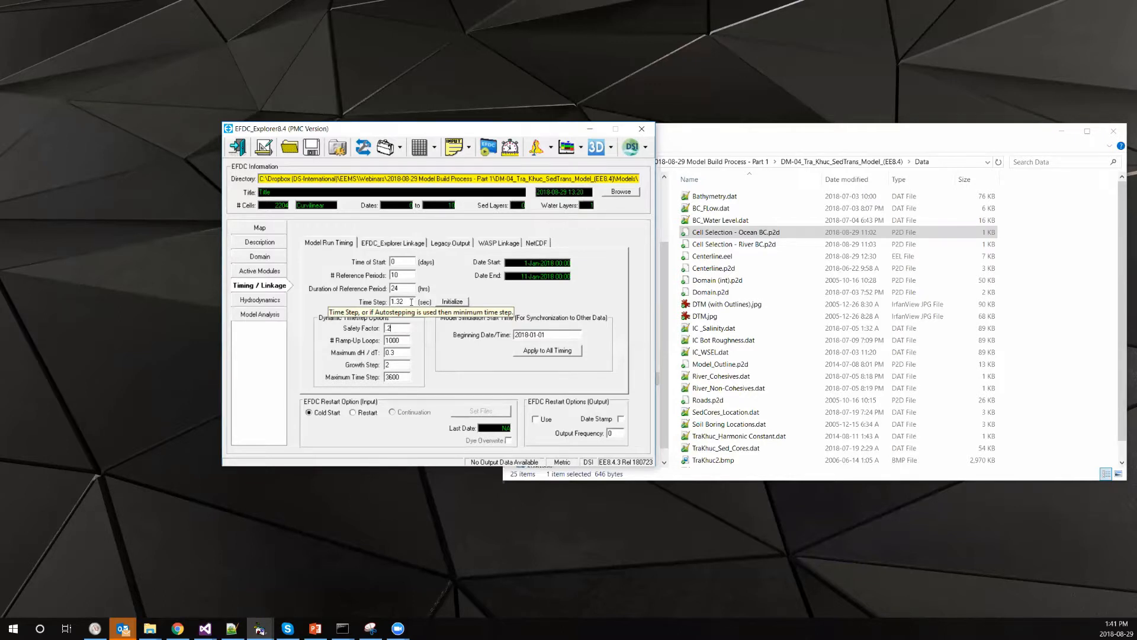
Set the model time step to 1 second
double_click(411, 302)
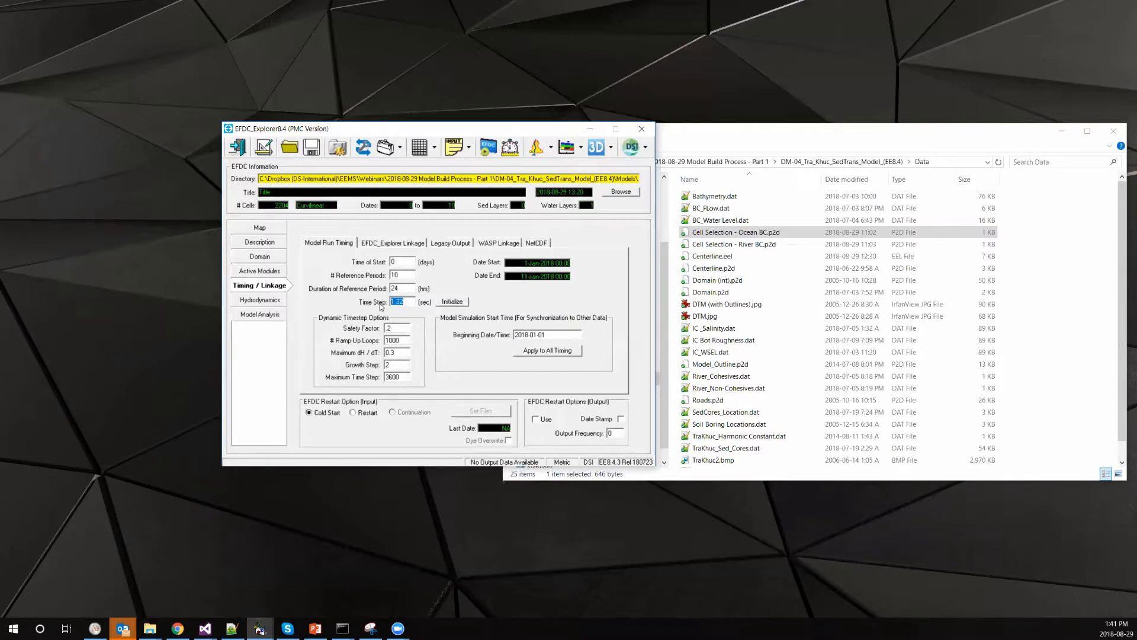
type("0")
key("BackSpace")
type("1")
double_click(407, 298)
Change the linkage output frequency for the EFDC_Explorer results and return to the model run timing settings
left_click(389, 242)
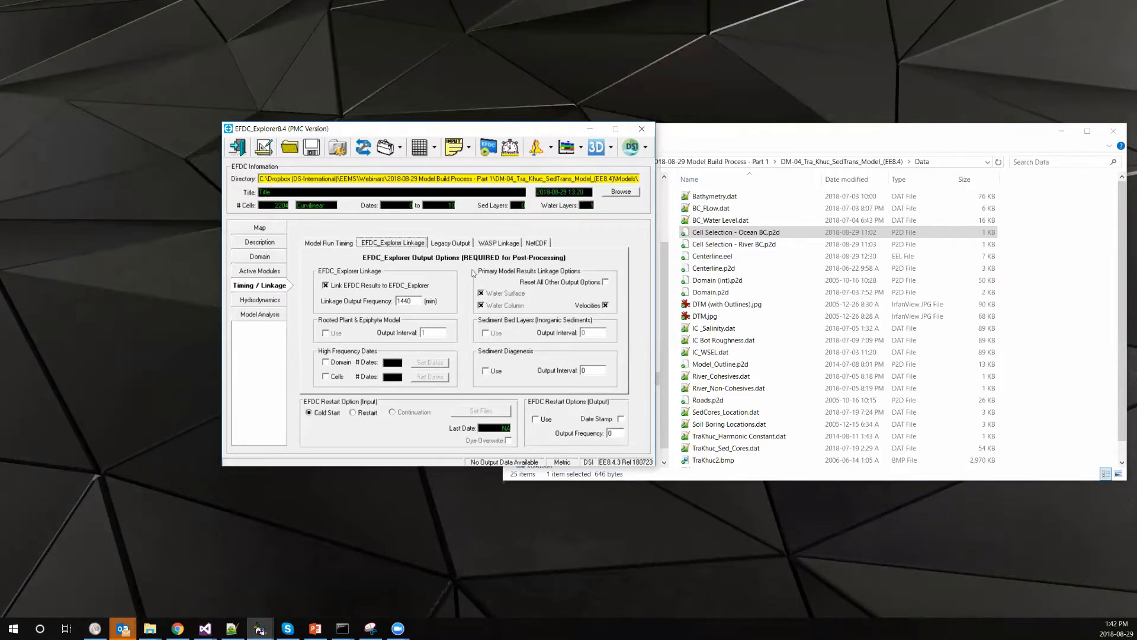
double_click(410, 301)
type("1")
double_click(409, 301)
left_click(330, 243)
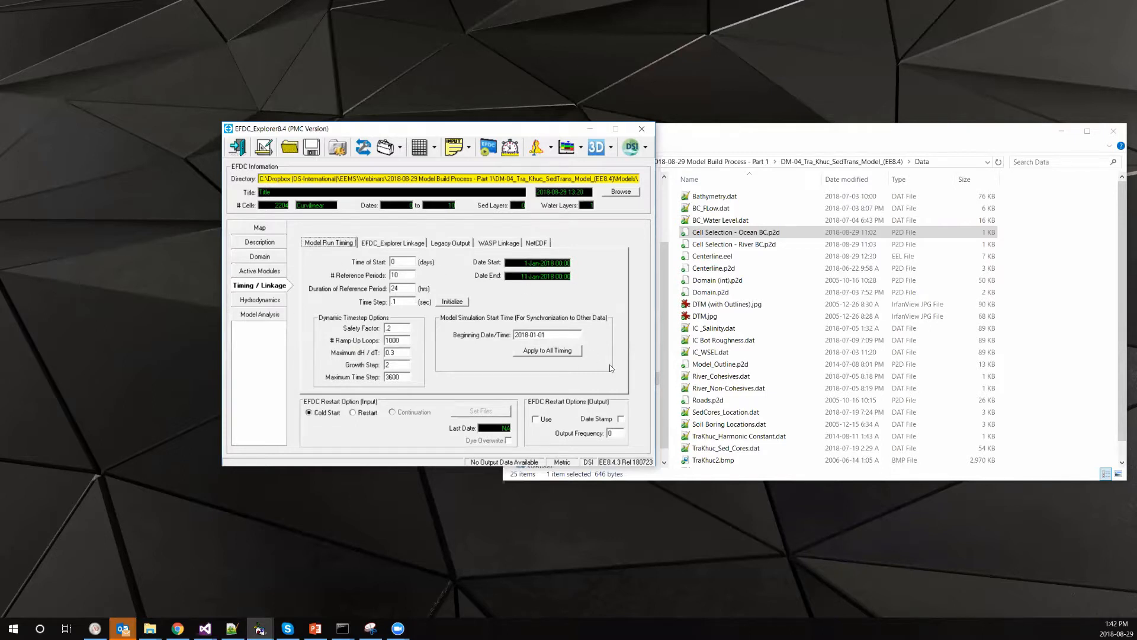
Open the hydrodynamic turbulence options and activate HMD with Smagorinsky for horizontal diffusion
left_click(277, 301)
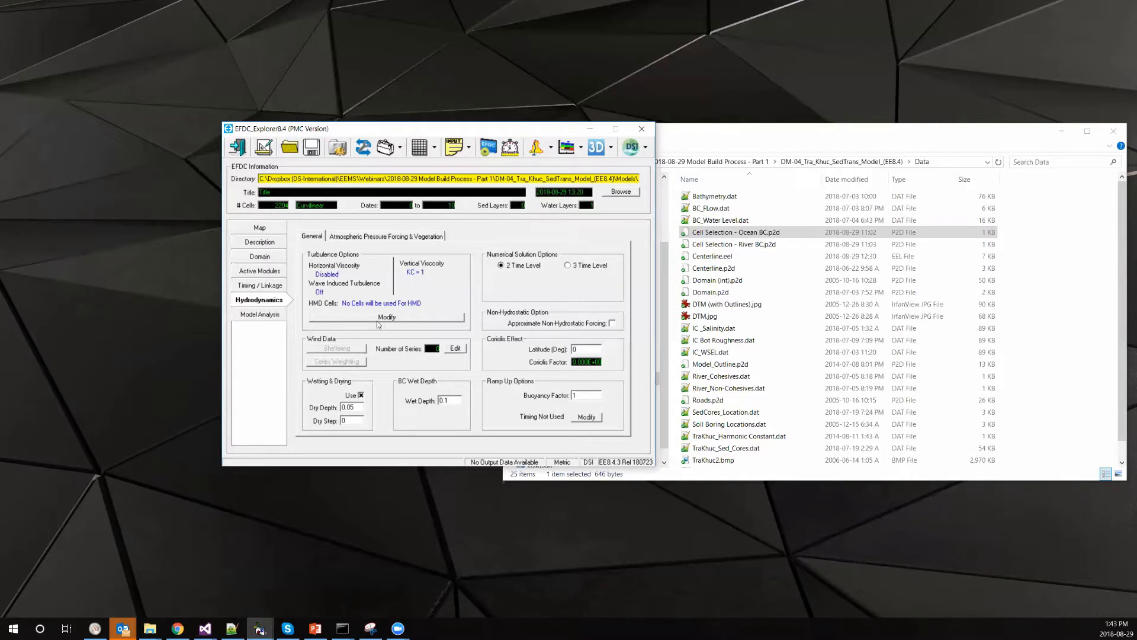
left_click(378, 319)
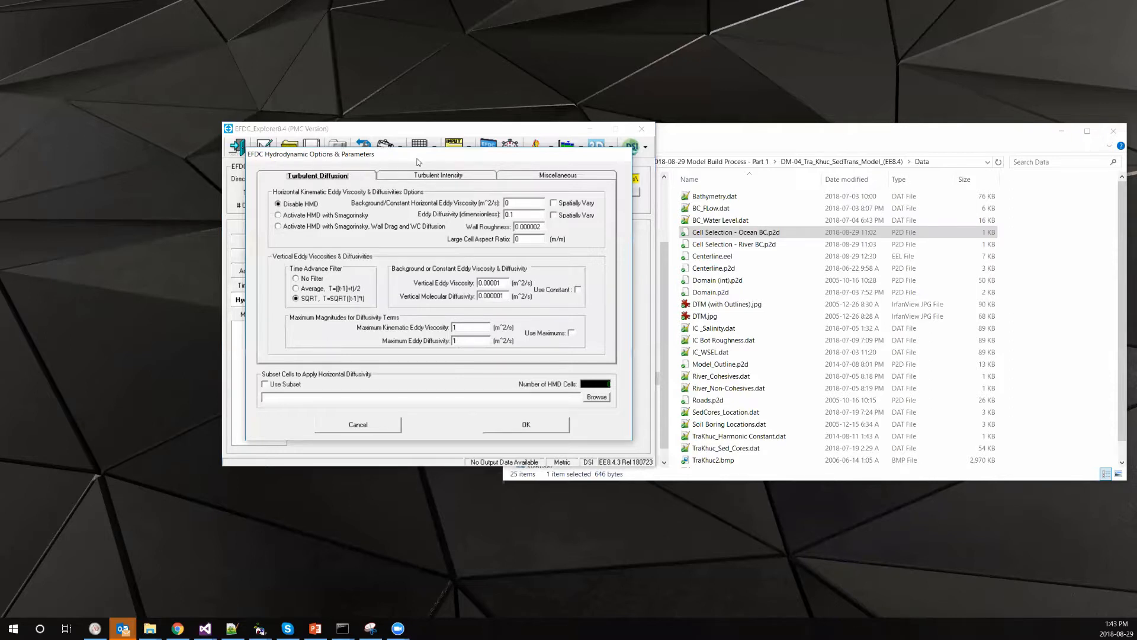
left_click_drag(418, 161, 514, 245)
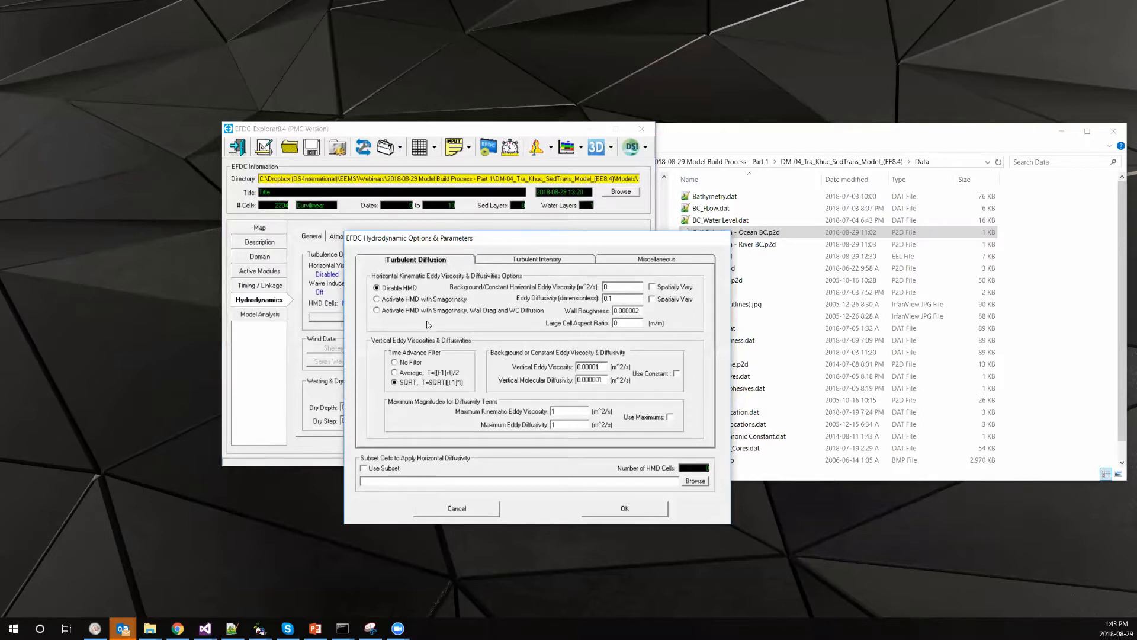
left_click(398, 292)
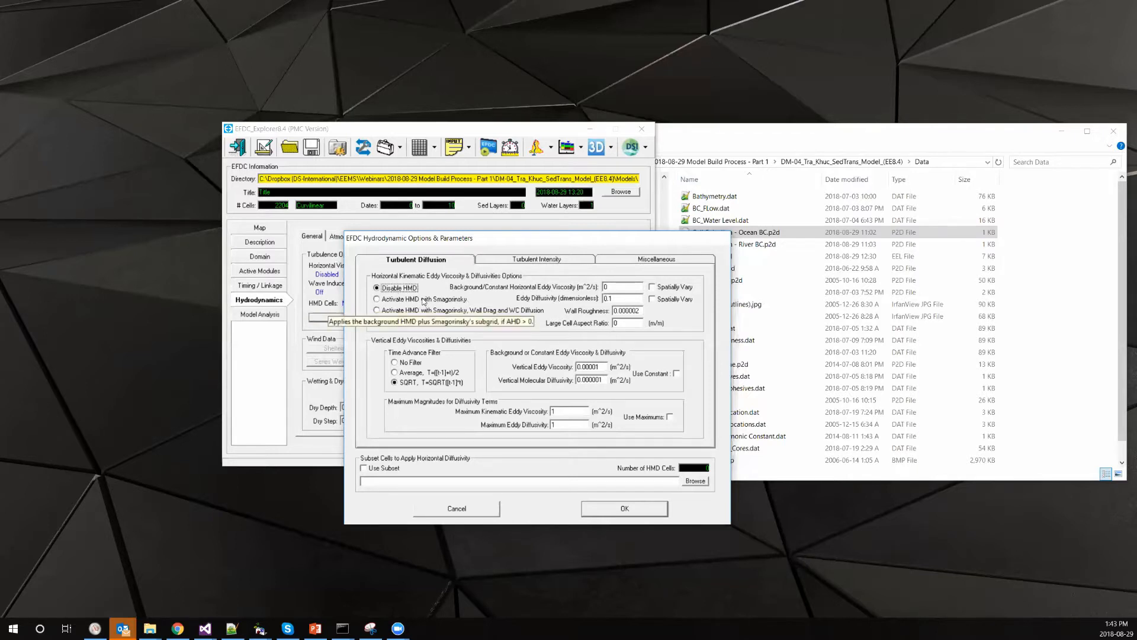
left_click(424, 300)
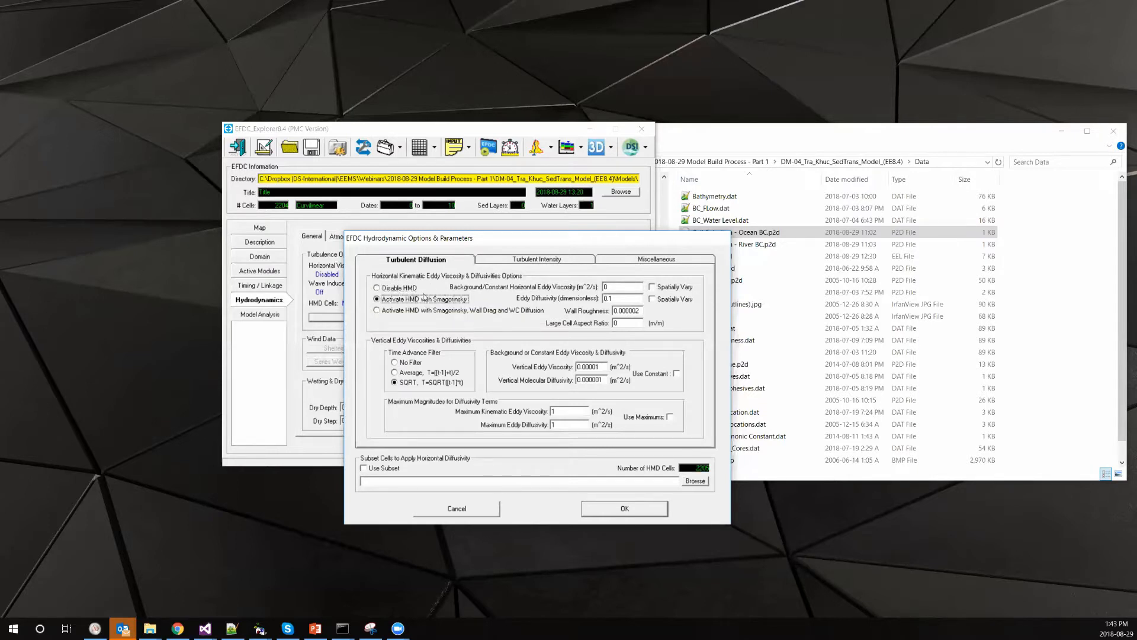
Set the background horizontal eddy viscosity to .001 m^2/s and the dimensionless eddy diffusivity to 0, and accept the turbulence options
double_click(619, 284)
double_click(617, 297)
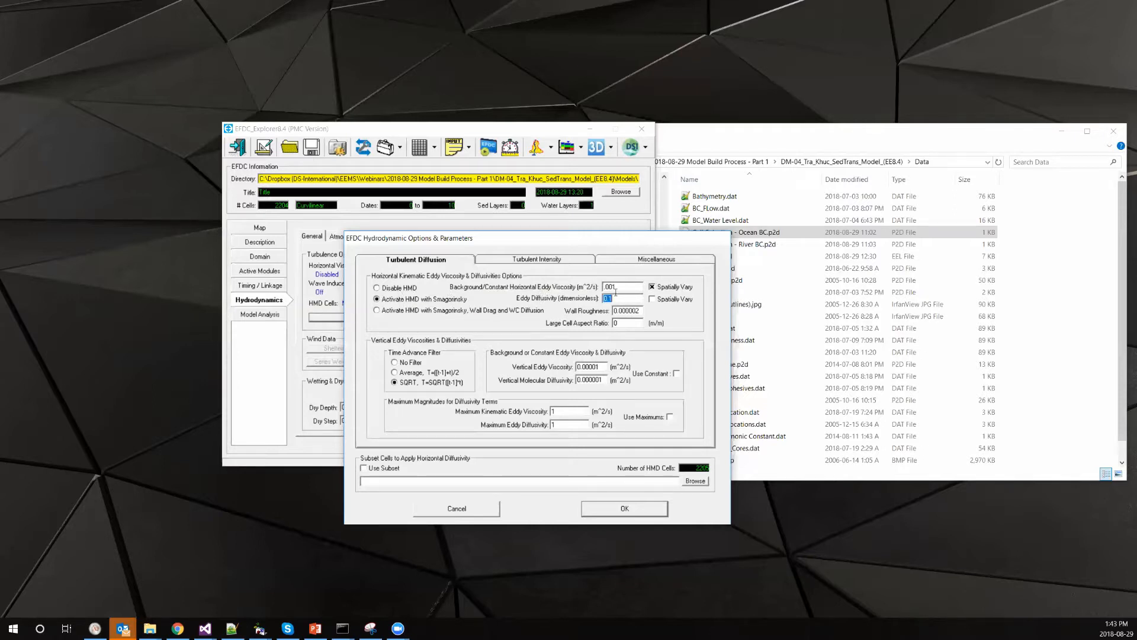
type("0")
key("shift+Tab")
left_click(629, 288)
left_click(622, 508)
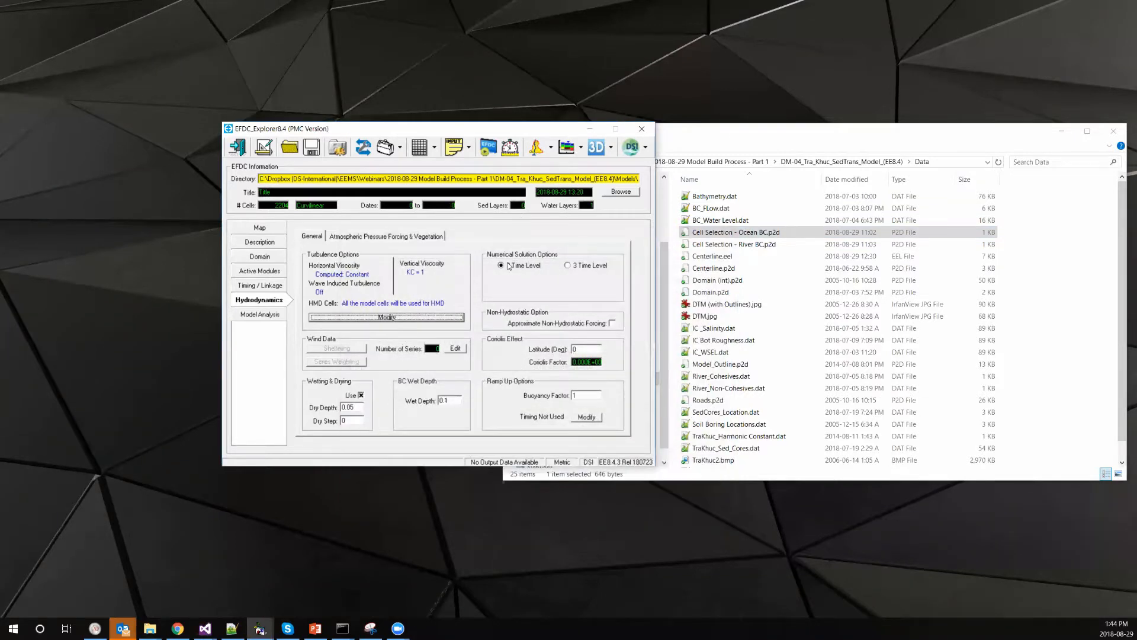
Save the model into the Demo1 folder with a full write
left_click(312, 148)
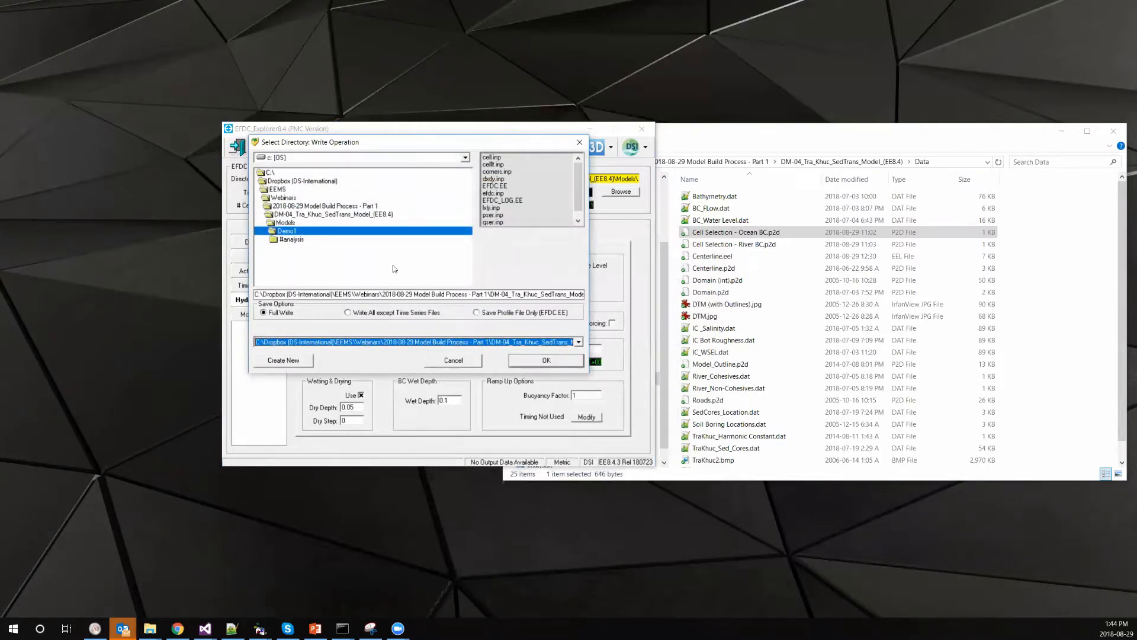
left_click(519, 362)
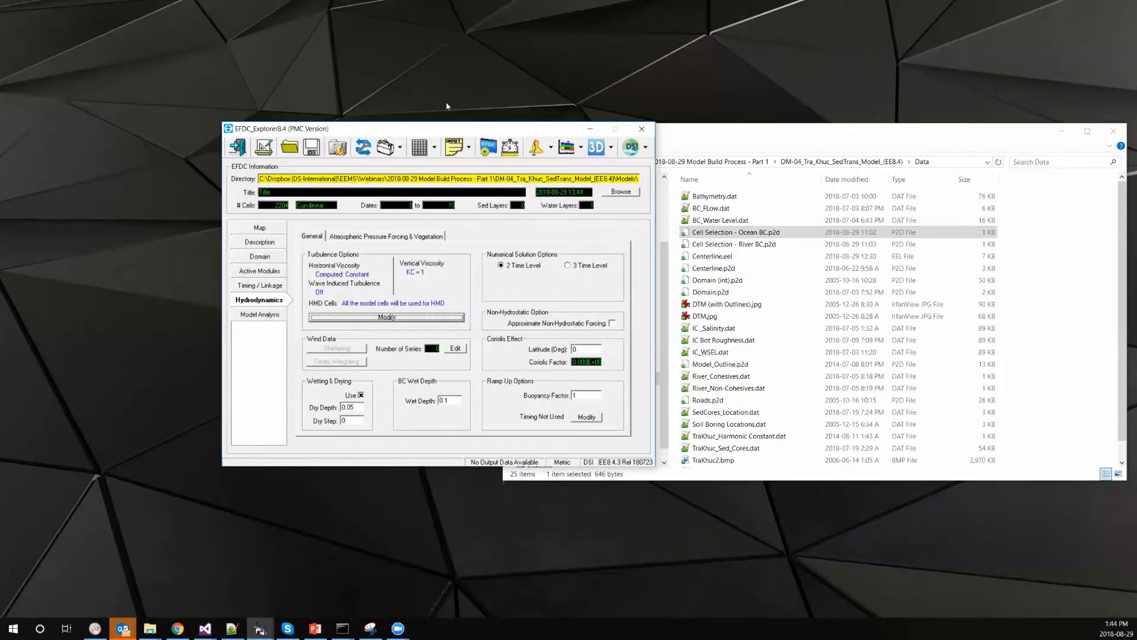
Look through the model's INP files, open qser.inp for viewing, and return to the hydrodynamics settings
left_click(469, 148)
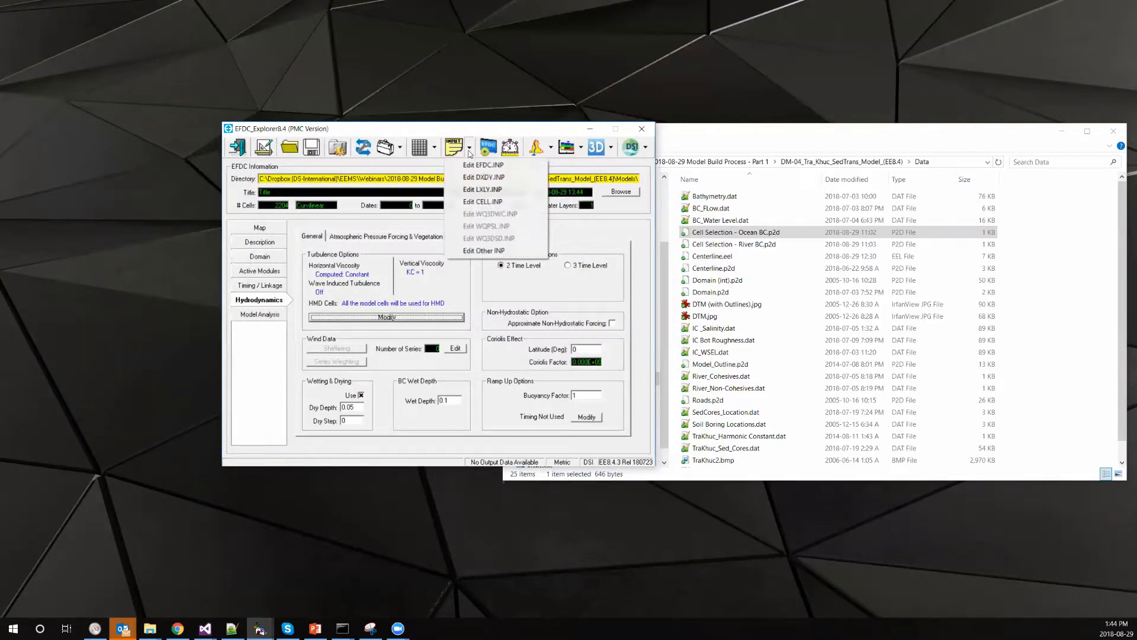
left_click(484, 250)
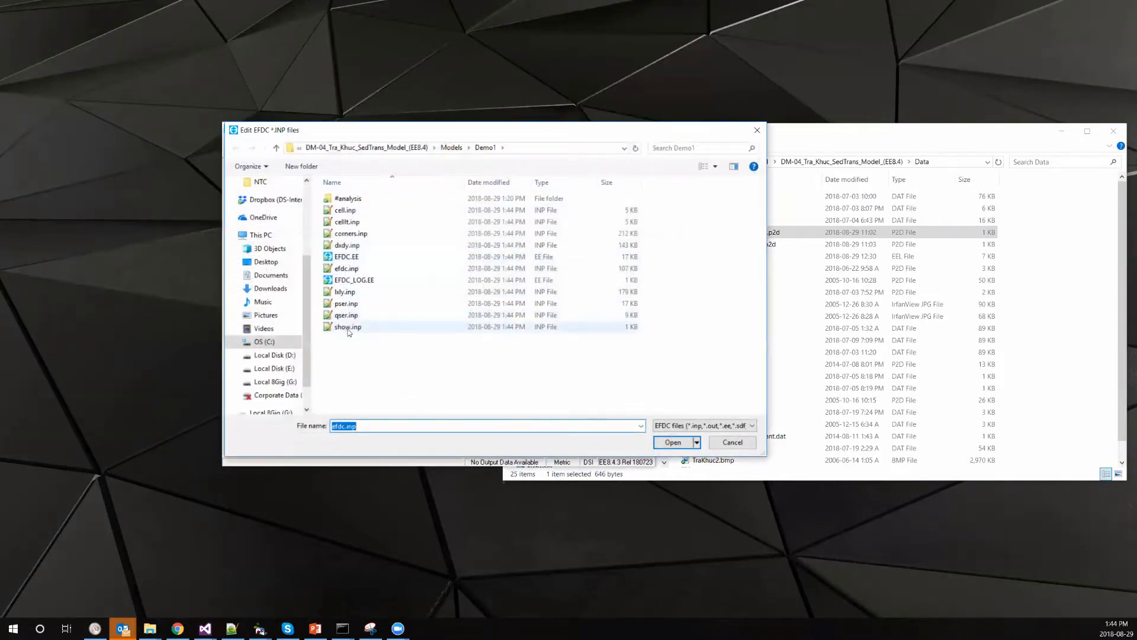
left_click(348, 304)
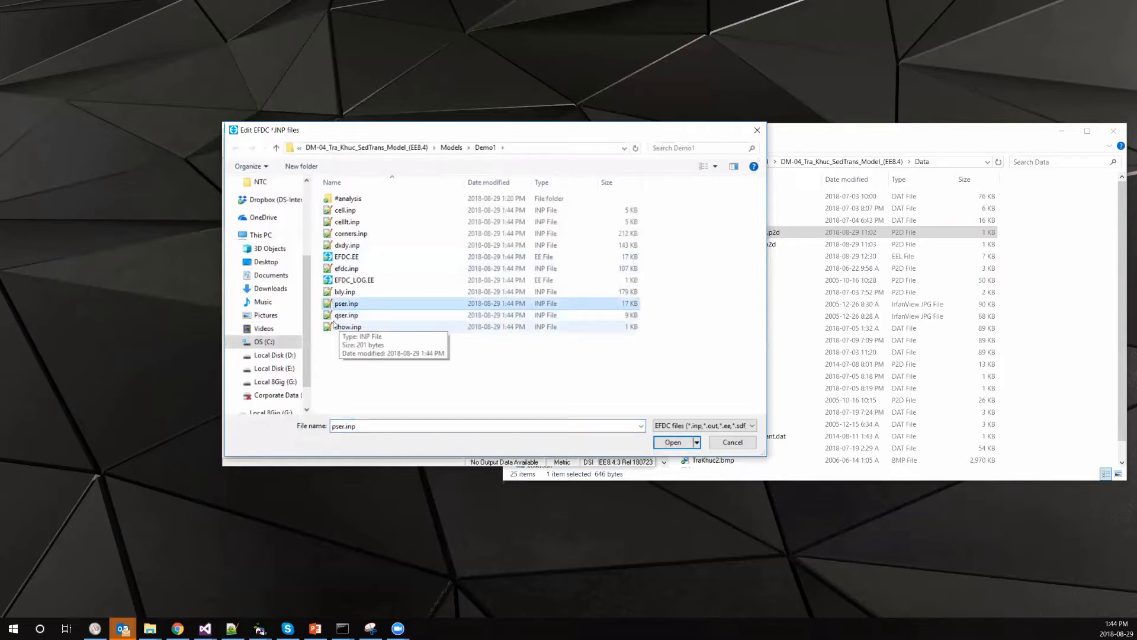
left_click(346, 318)
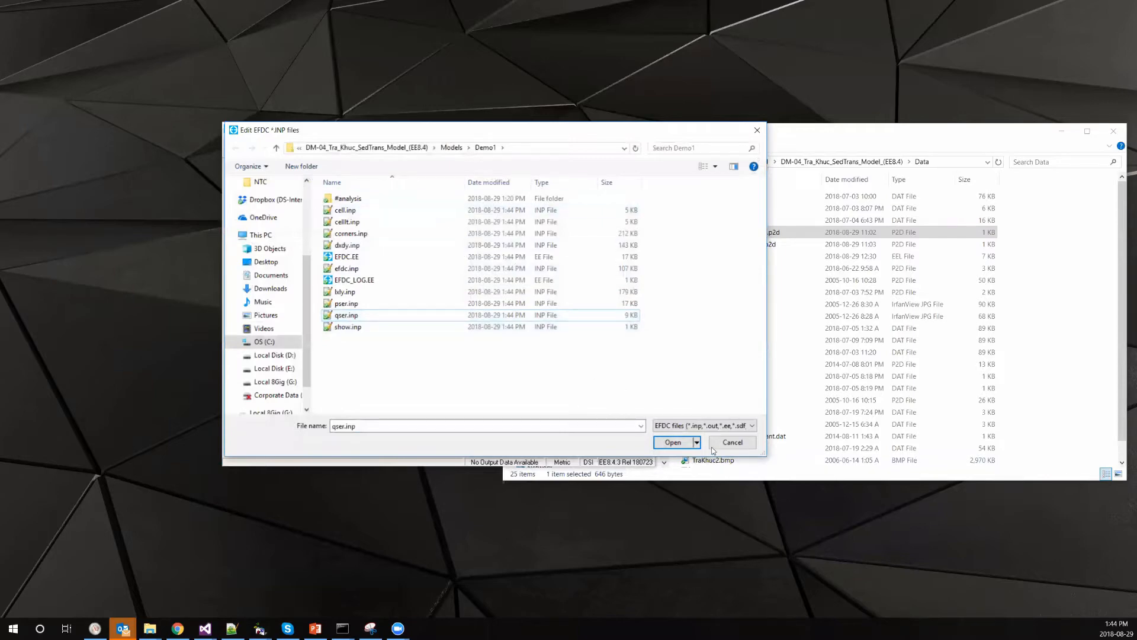
left_click(673, 442)
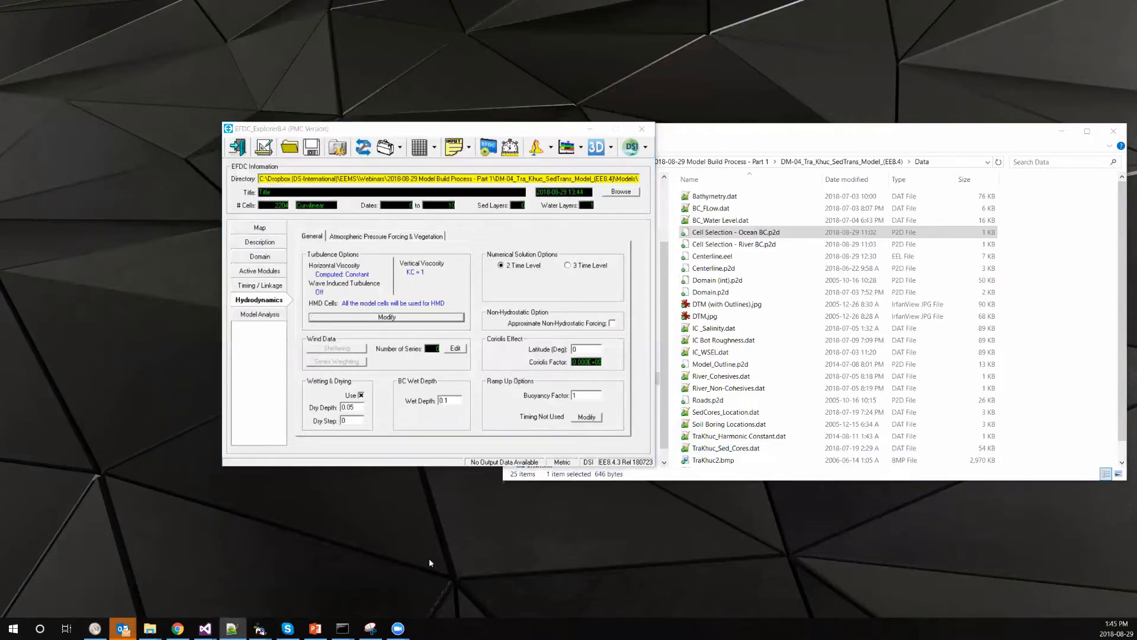
left_click(468, 429)
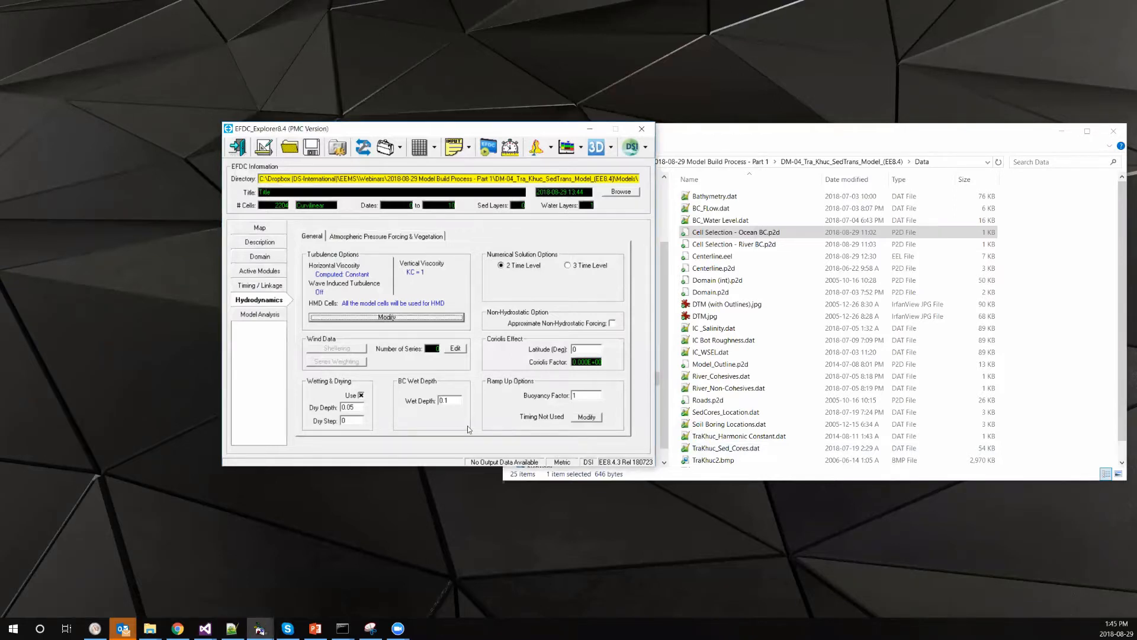
Set the EFDC+ executable path to EFDCPlus_084_OMP_180715.exe in the program settings
left_click(338, 148)
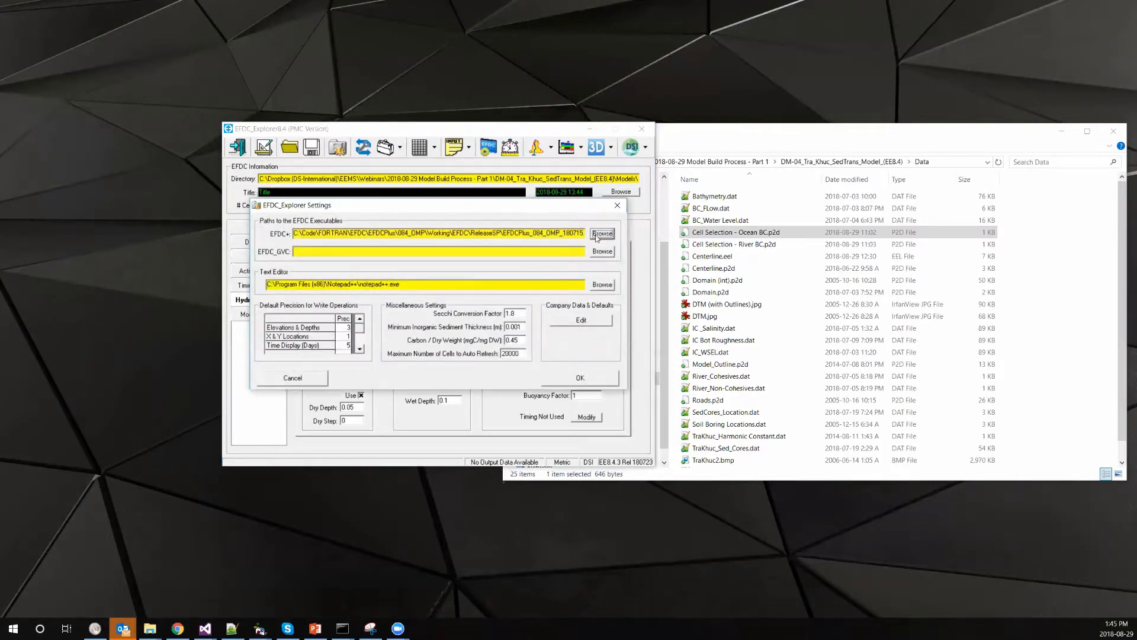
left_click(600, 235)
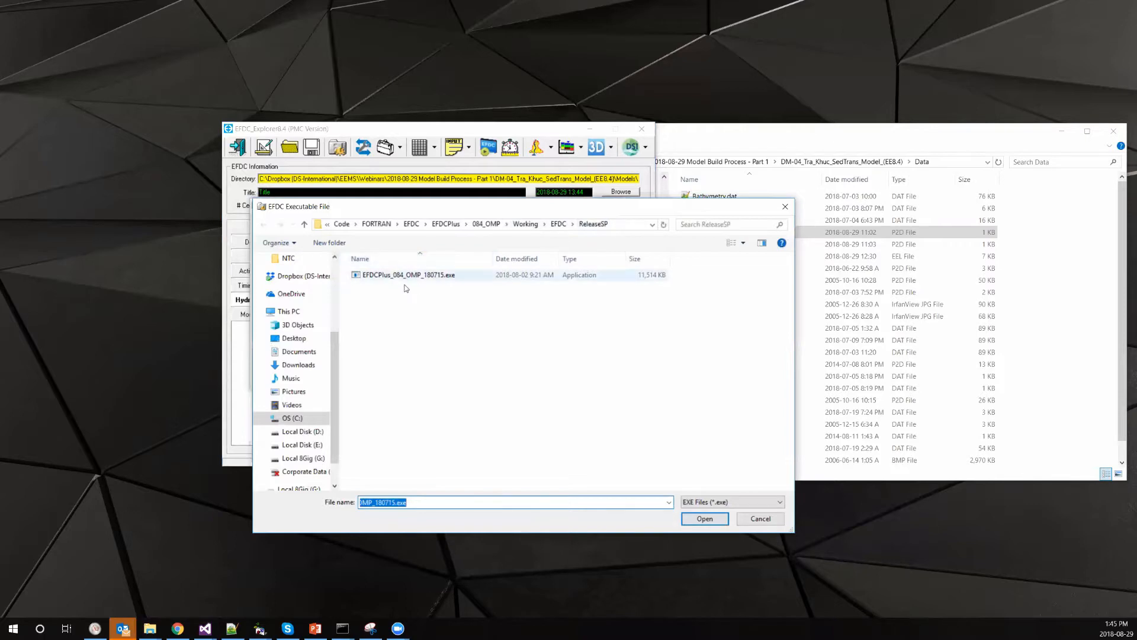
double_click(384, 276)
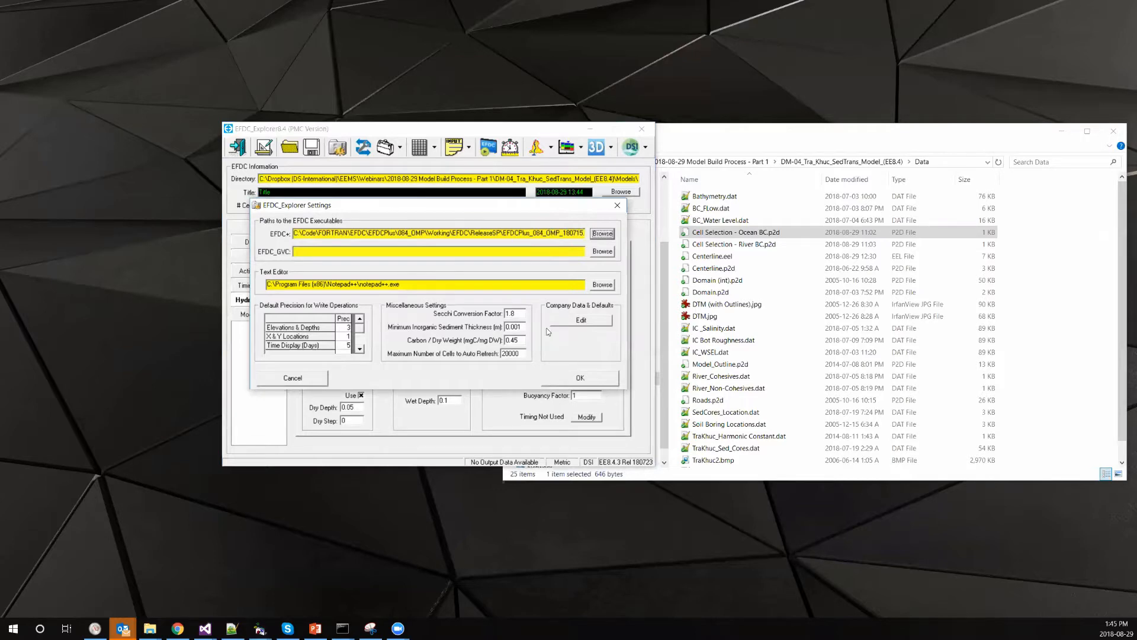
left_click(583, 379)
Open the EFDC+ run options and set 6 OMP threads and run time status type 1 for salinity
left_click(488, 147)
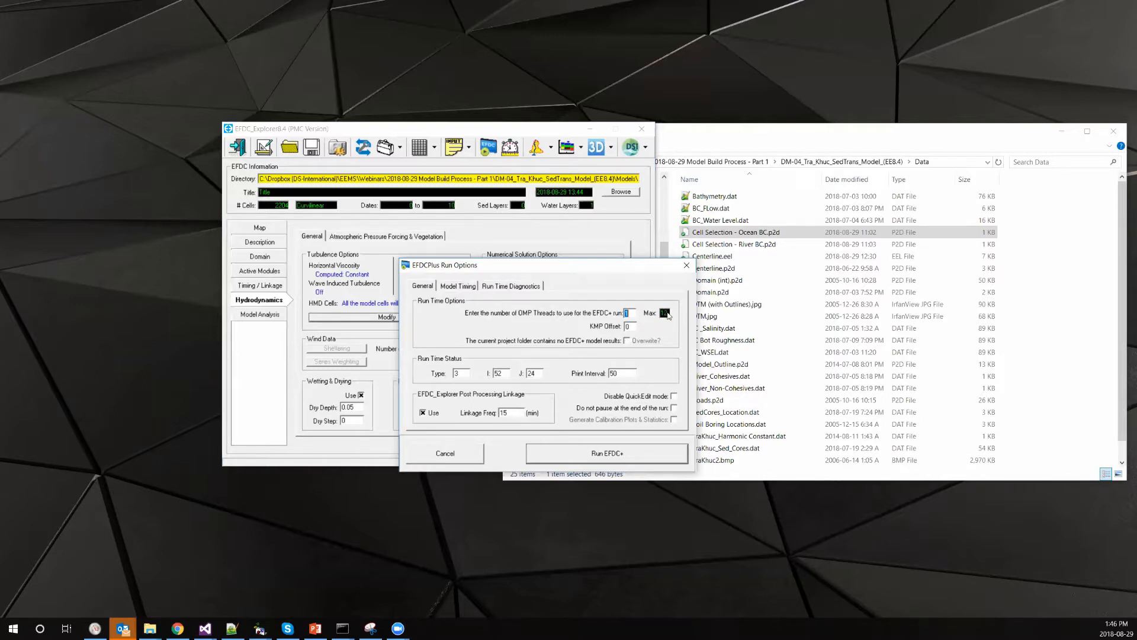
mouse_move(663, 318)
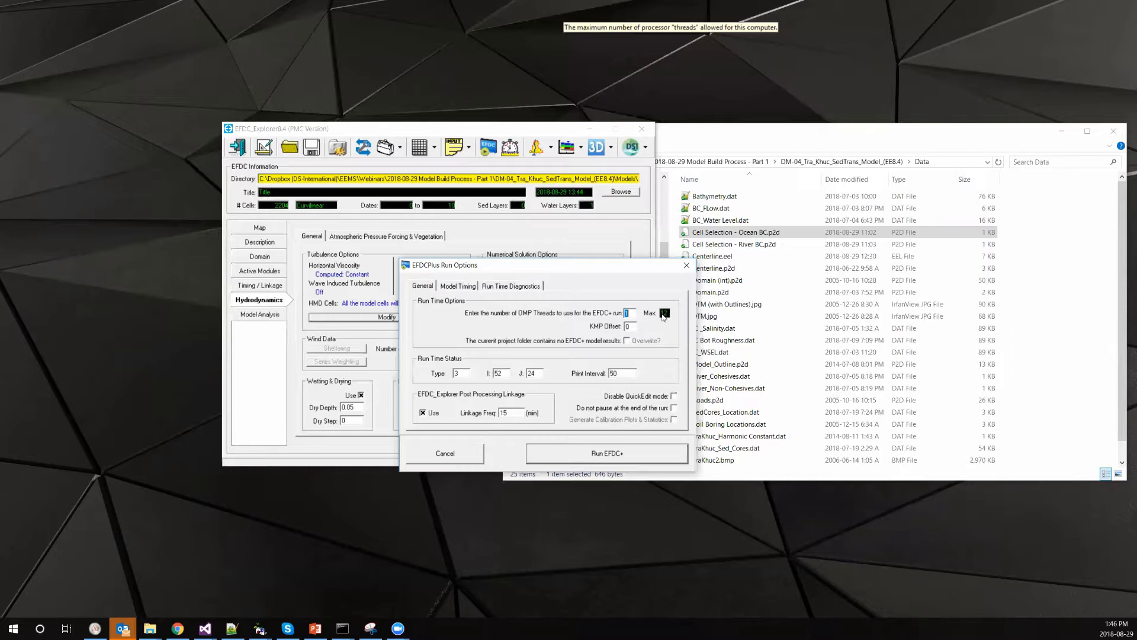
type("6")
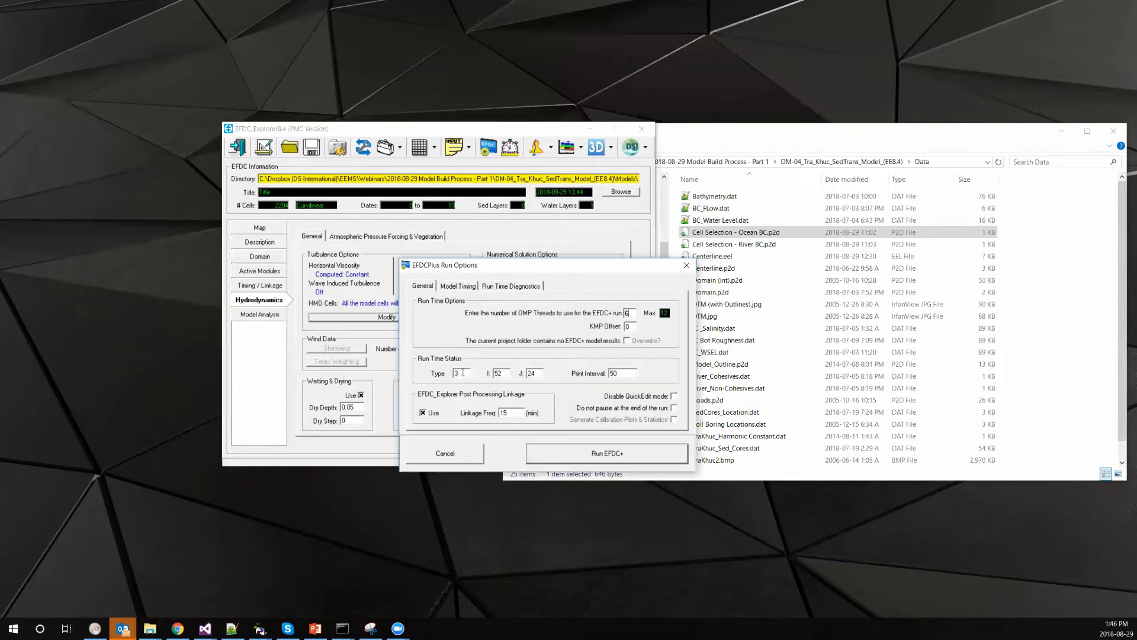
mouse_move(464, 373)
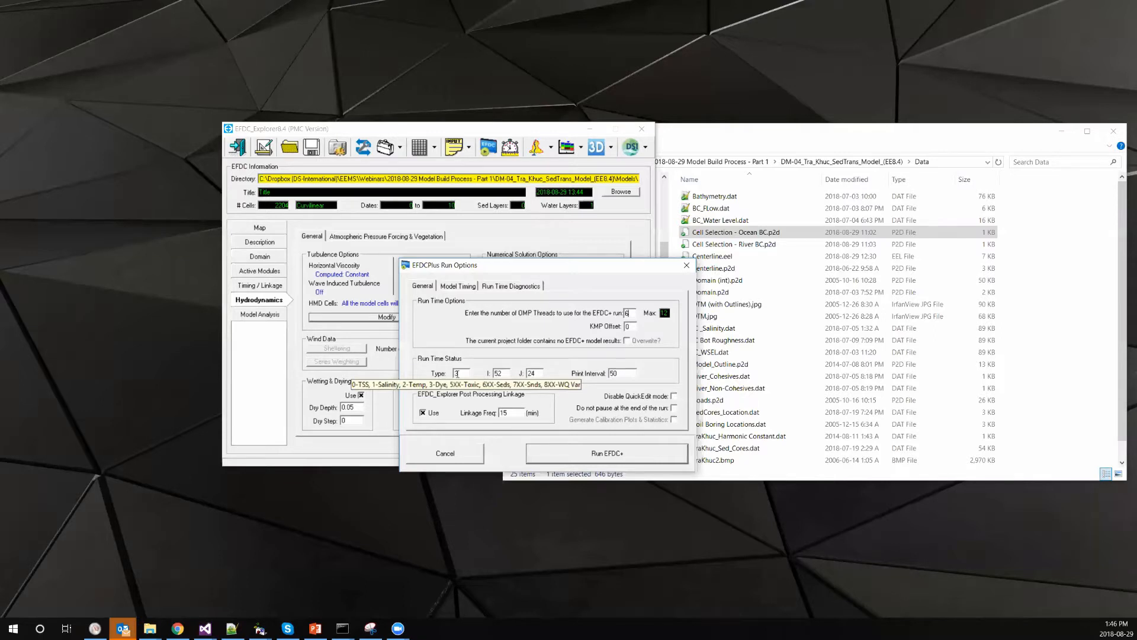
double_click(457, 374)
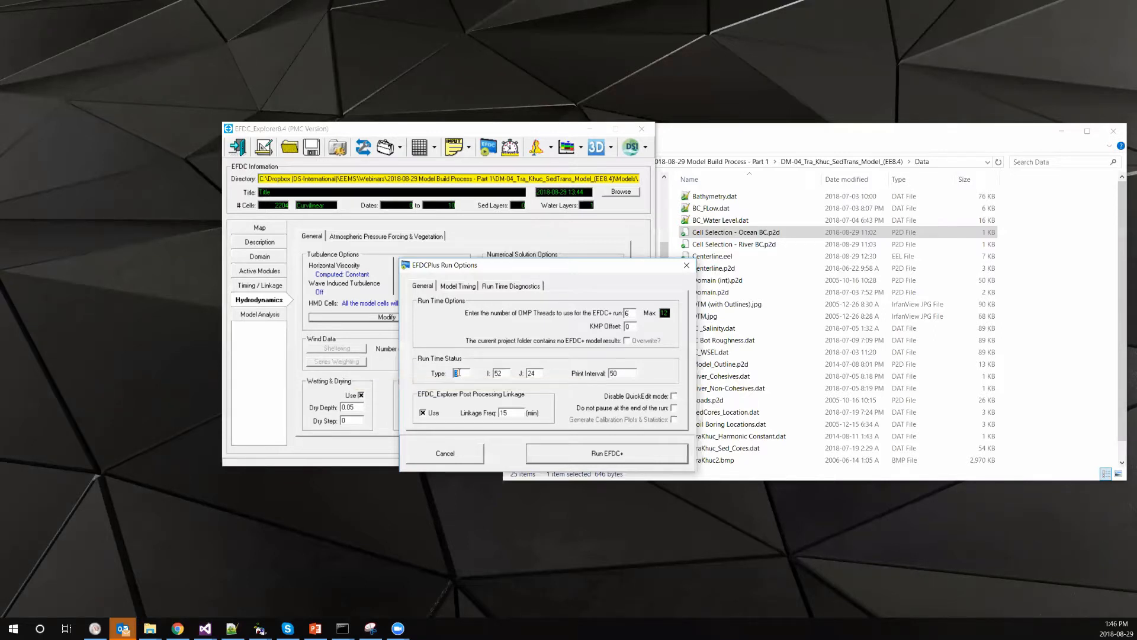
type("1")
Review the model timing and run time diagnostics in the run options, and return to the general run settings
left_click(460, 288)
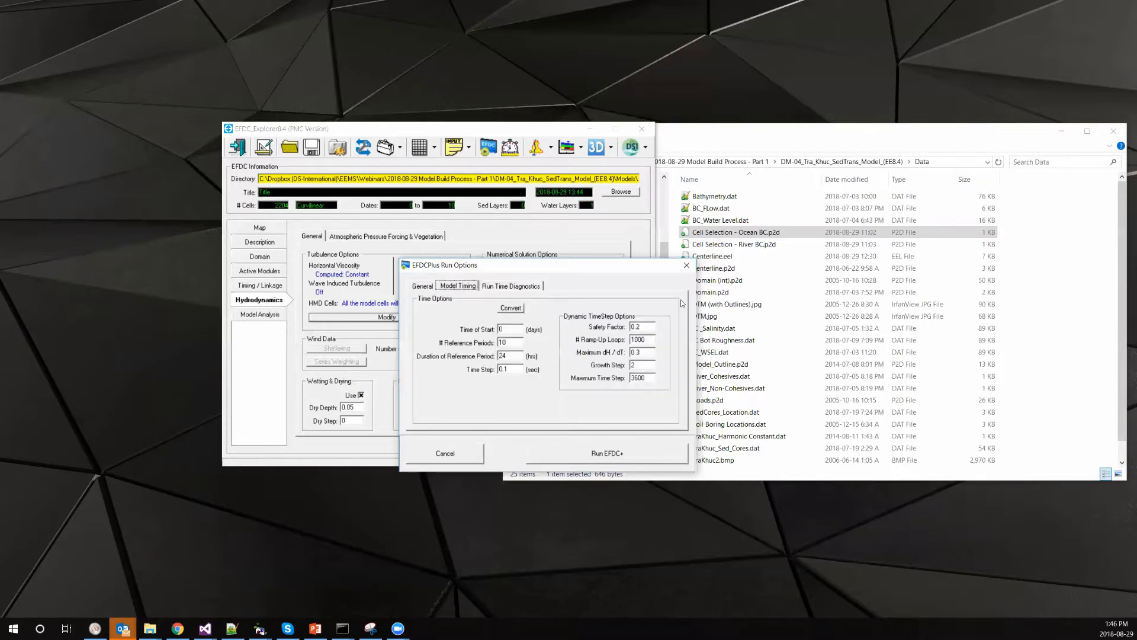
left_click(424, 287)
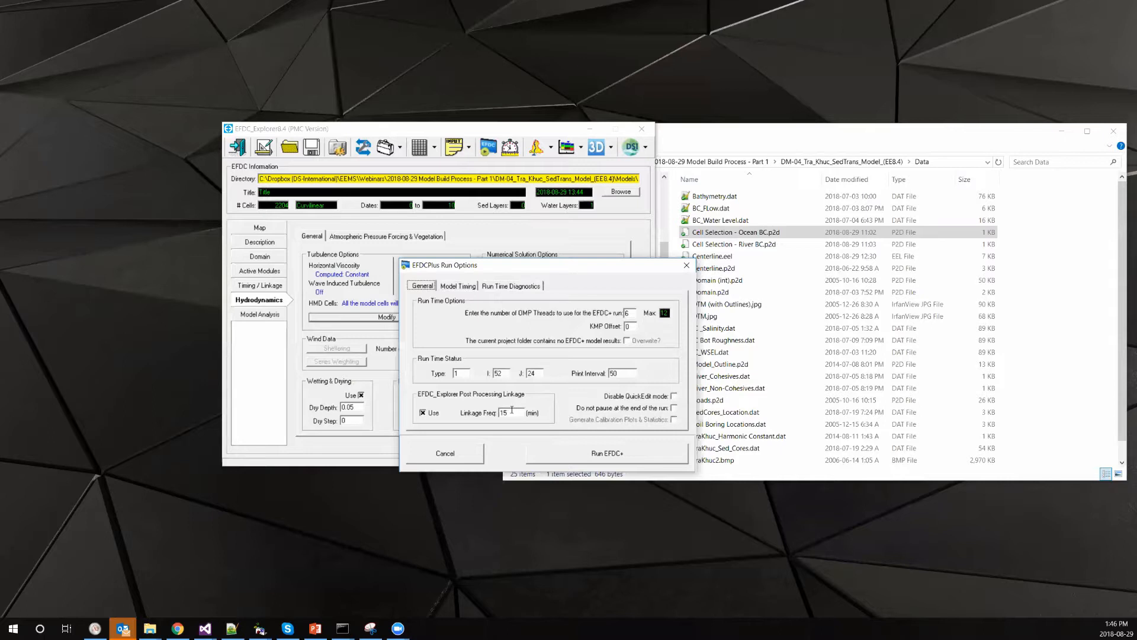
left_click(459, 287)
left_click(502, 286)
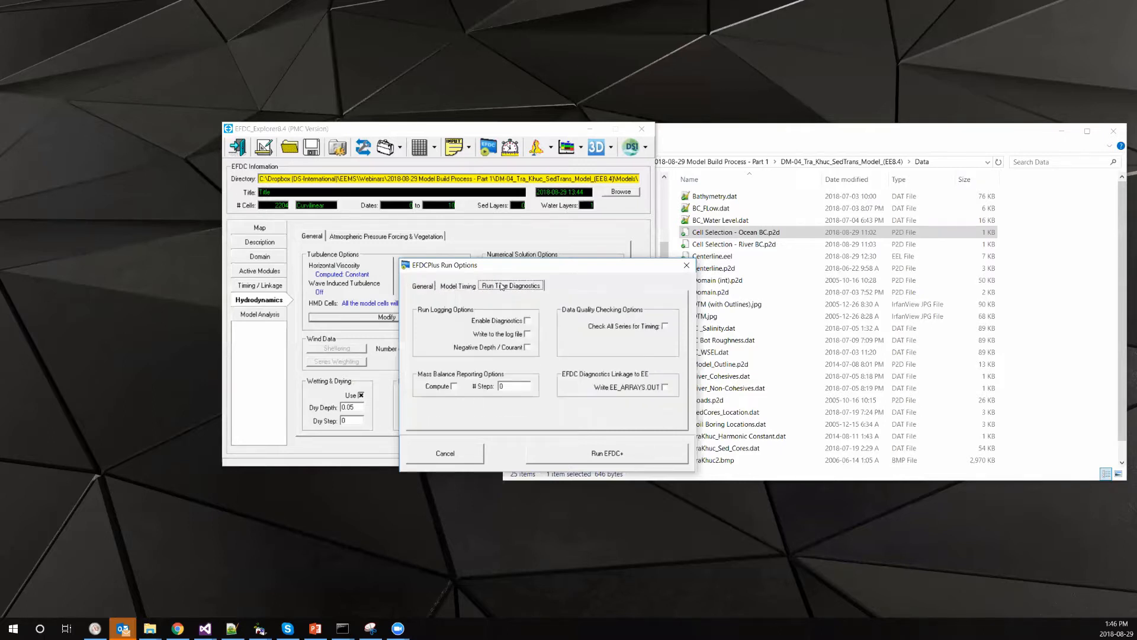
left_click(424, 288)
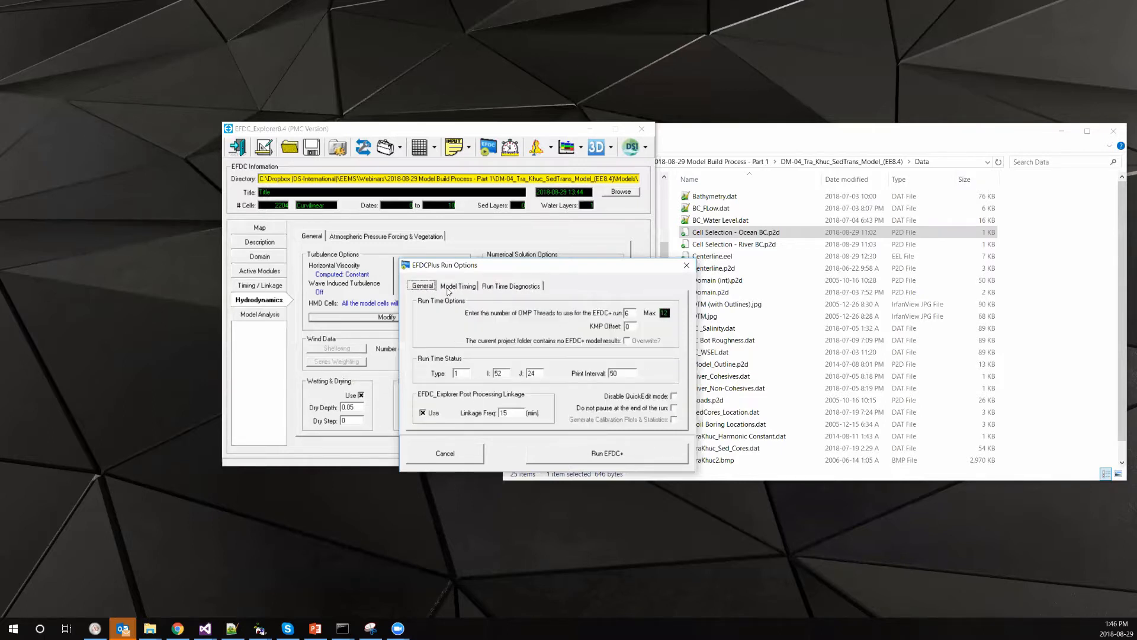
Start the EFDC+ run, pause the simulation while it is computing, and exit it
left_click(606, 453)
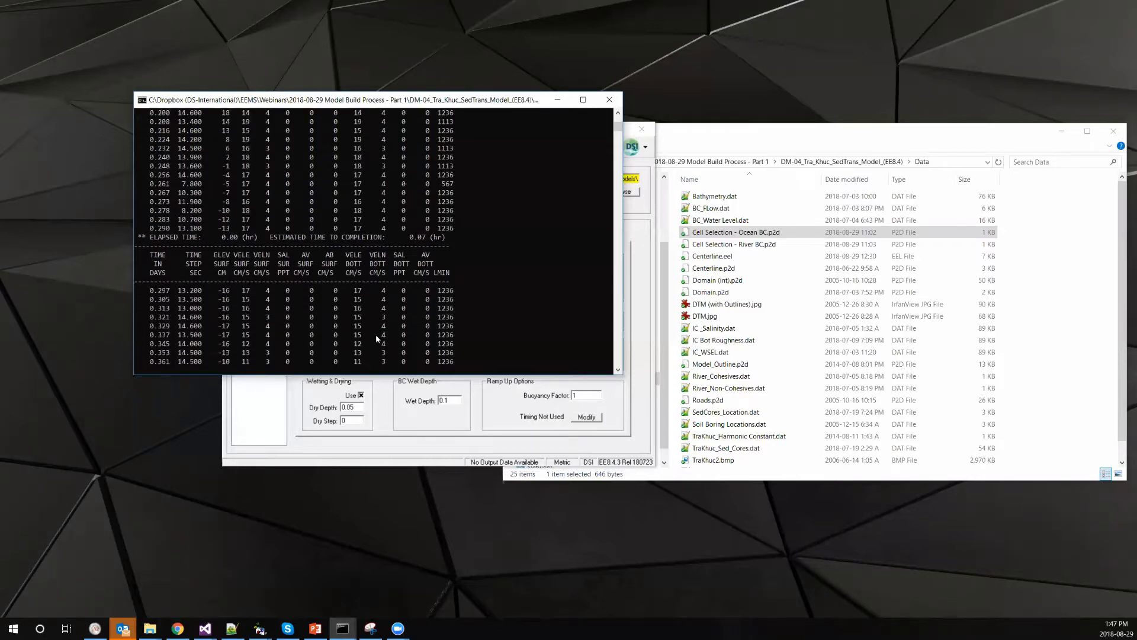
key("b")
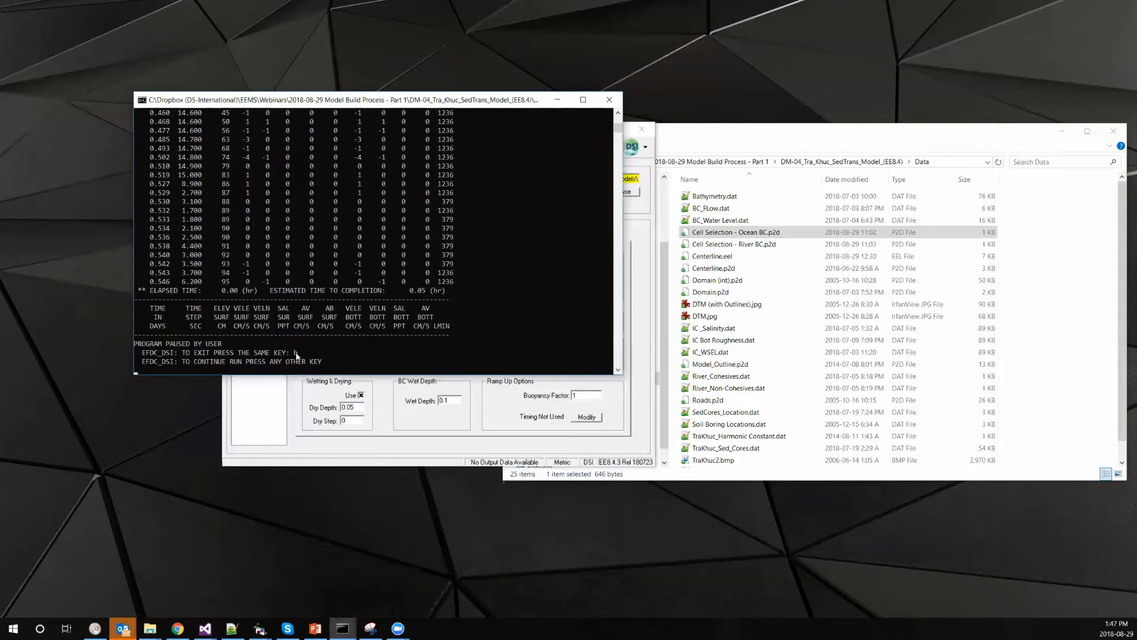
key("b")
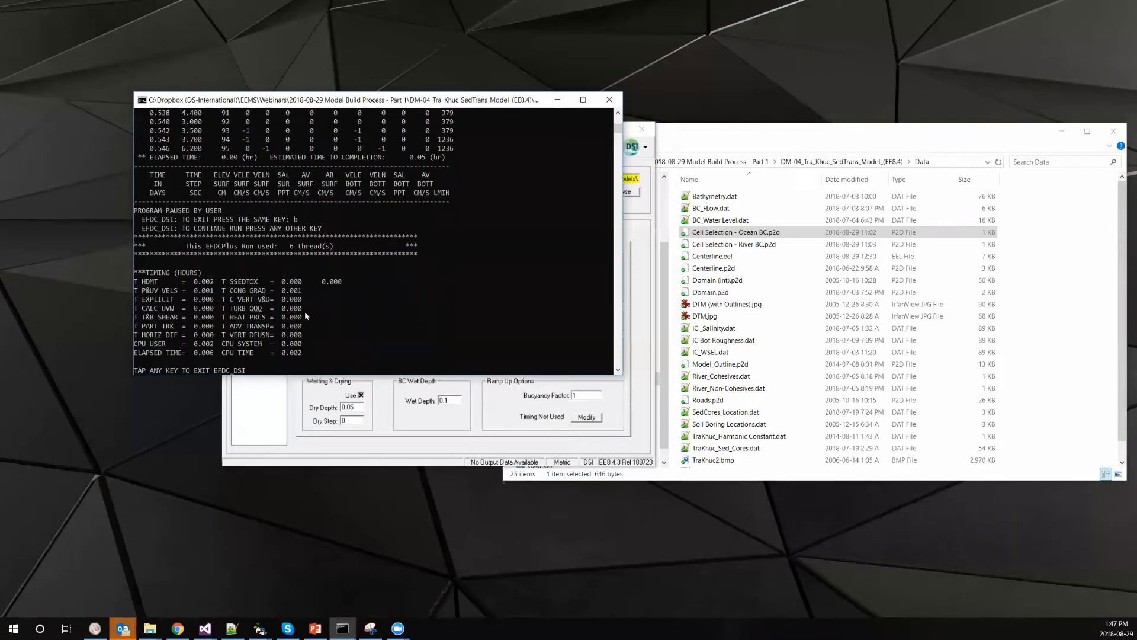
key("Return")
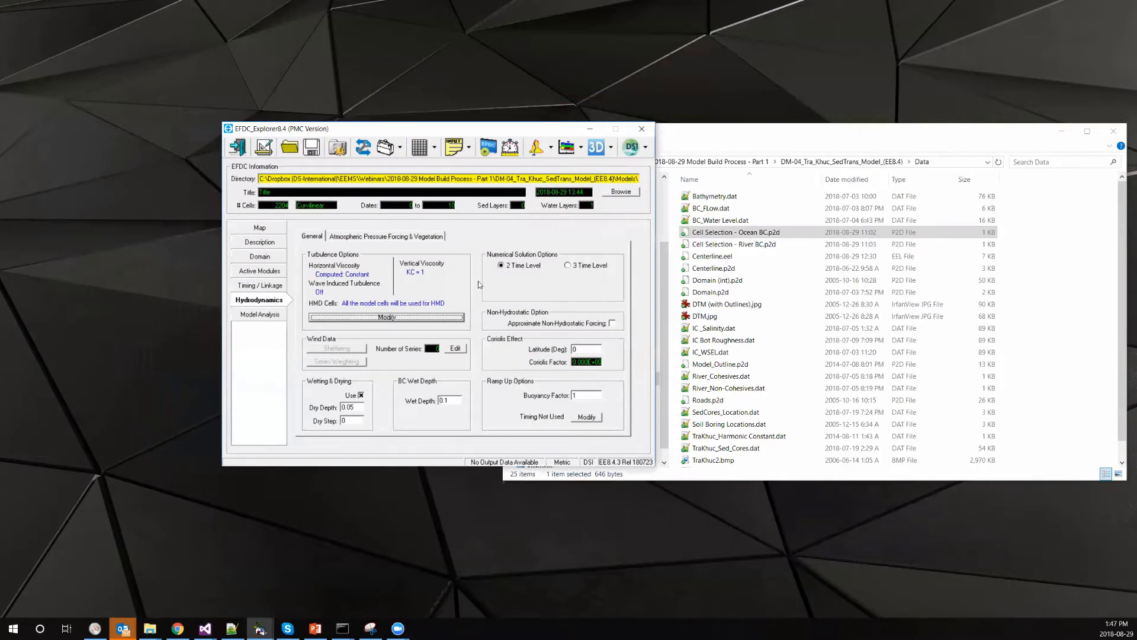
Rerun EFDC+ with overwriting of the existing results allowed and the print interval set to 500
left_click(487, 148)
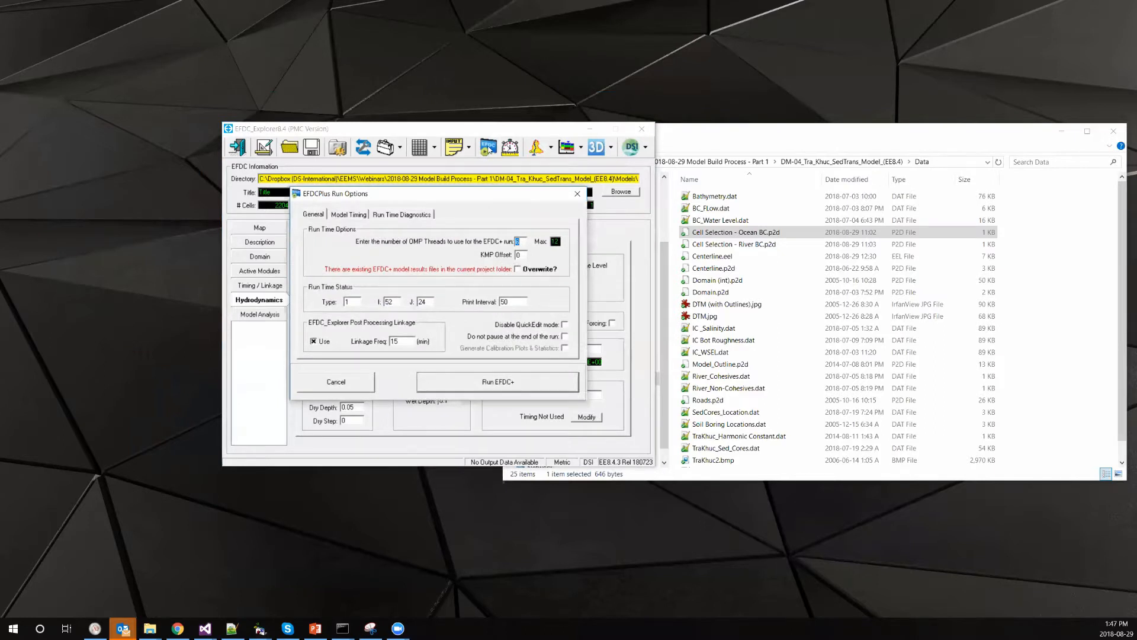
left_click(524, 268)
left_click(514, 303)
type("0")
left_click(498, 381)
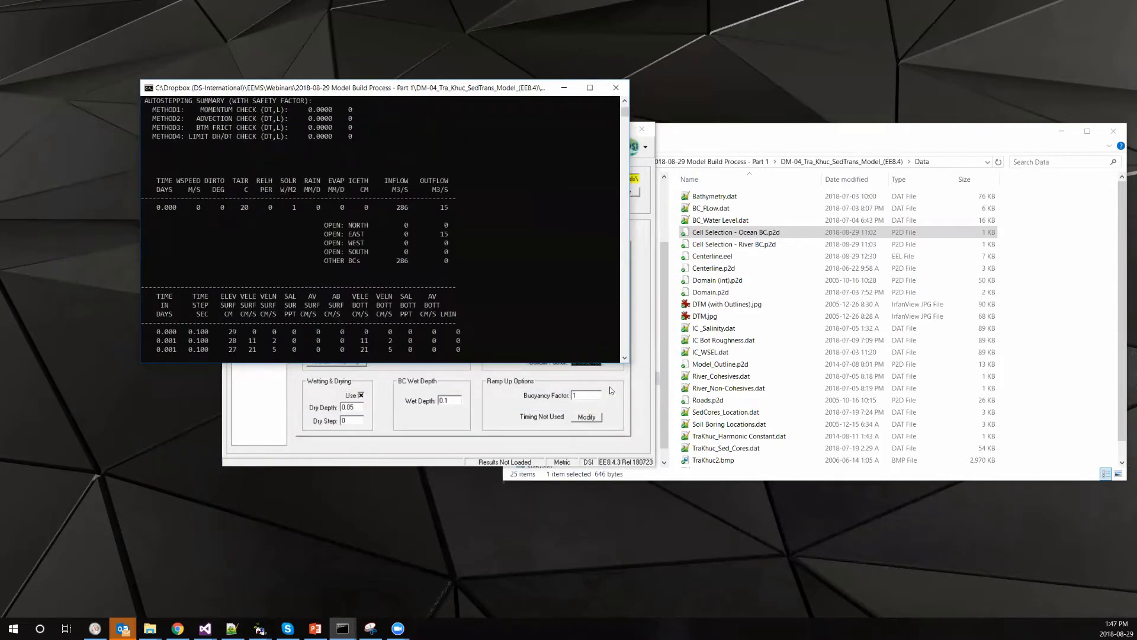
Make the run console narrower and taller to examine the simulation progress, and return to the model window
left_click_drag(630, 363, 508, 522)
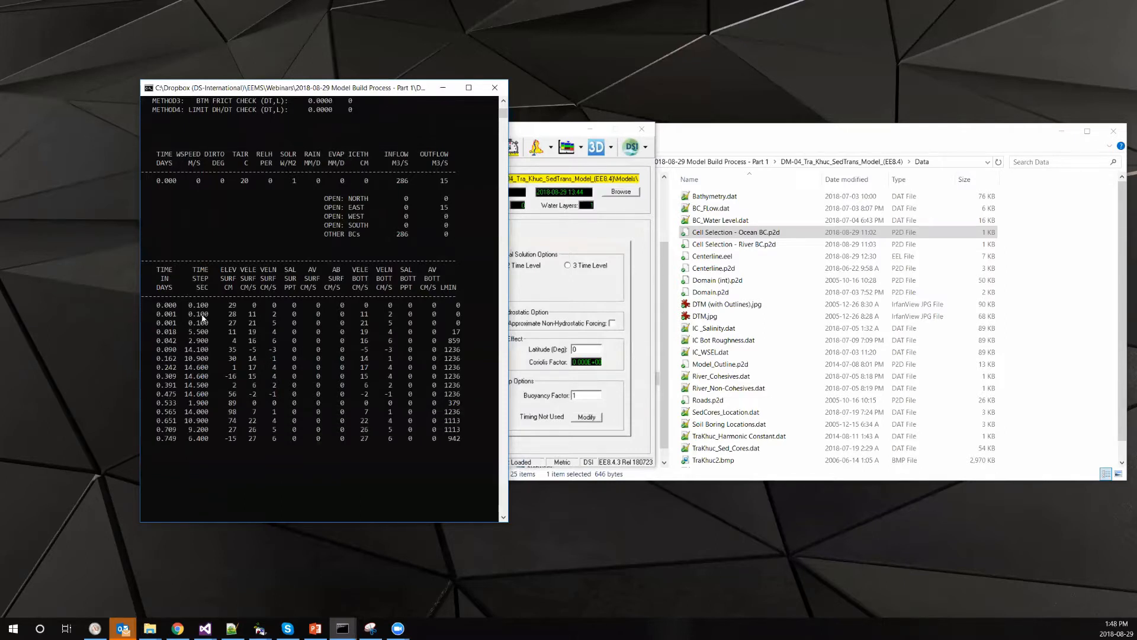
left_click(565, 304)
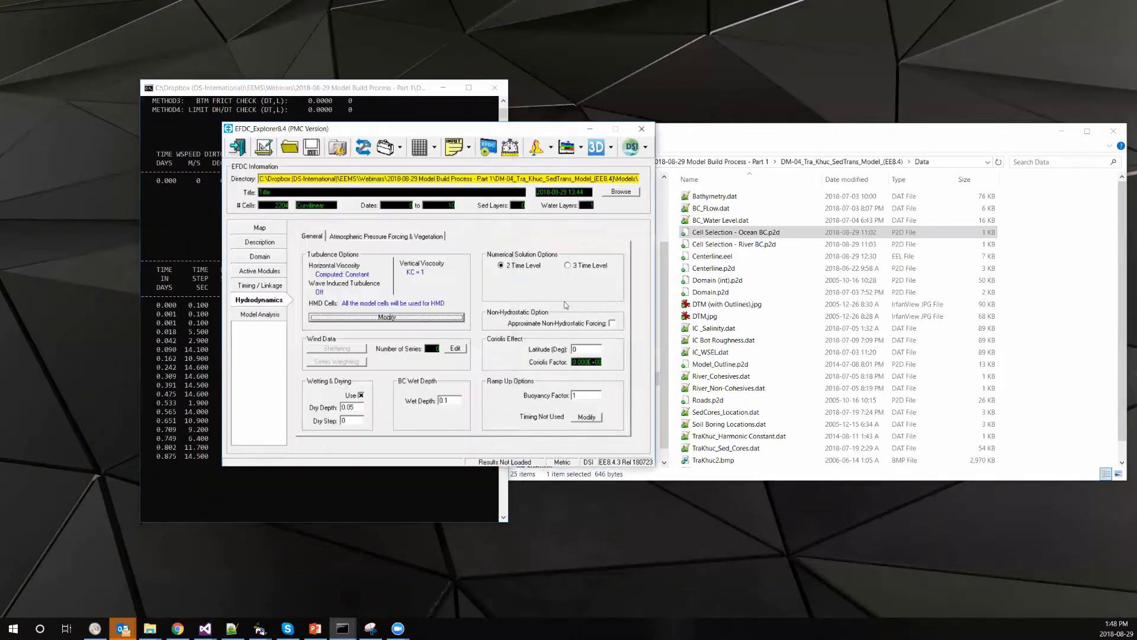
Review the time step in the model run timing settings alongside the run console output
left_click(261, 285)
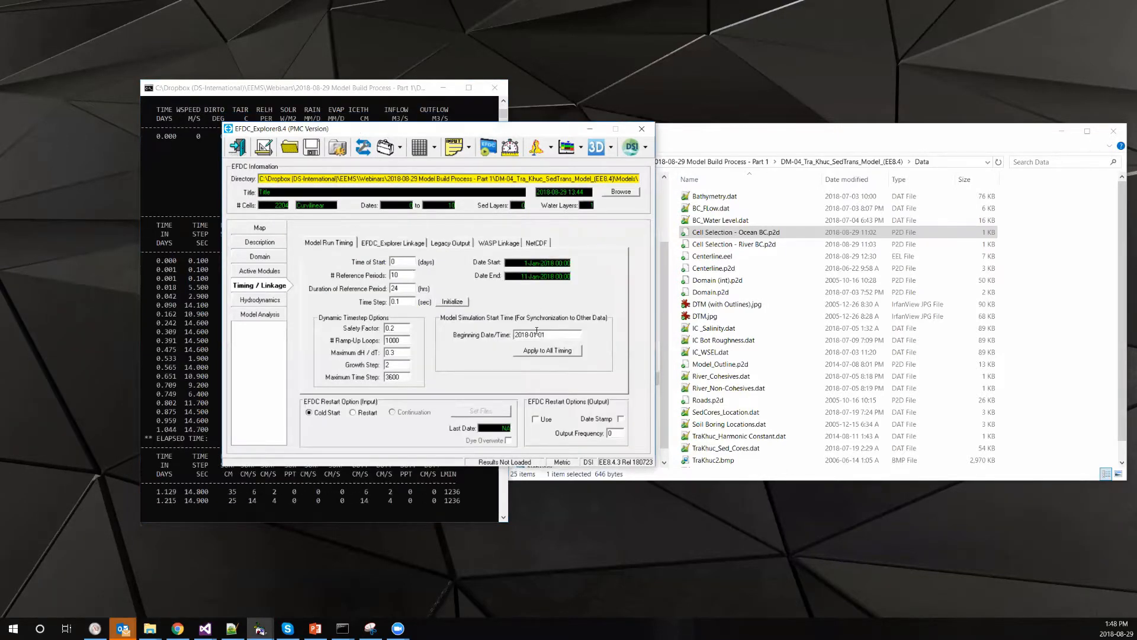
left_click_drag(388, 130, 518, 140)
double_click(535, 311)
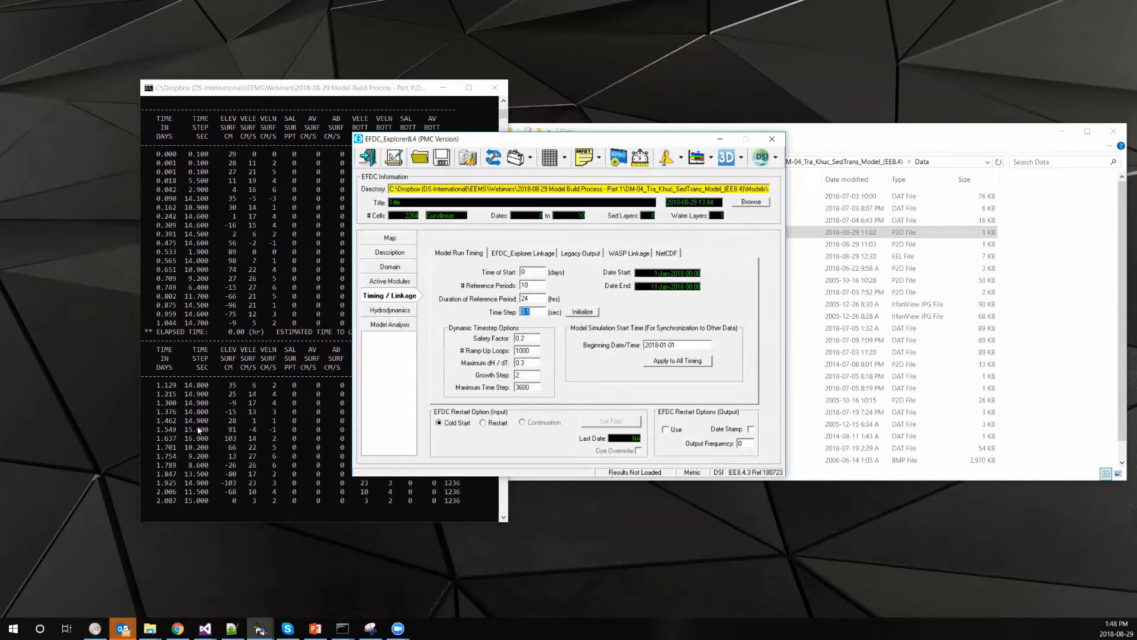
left_click(535, 311)
double_click(535, 311)
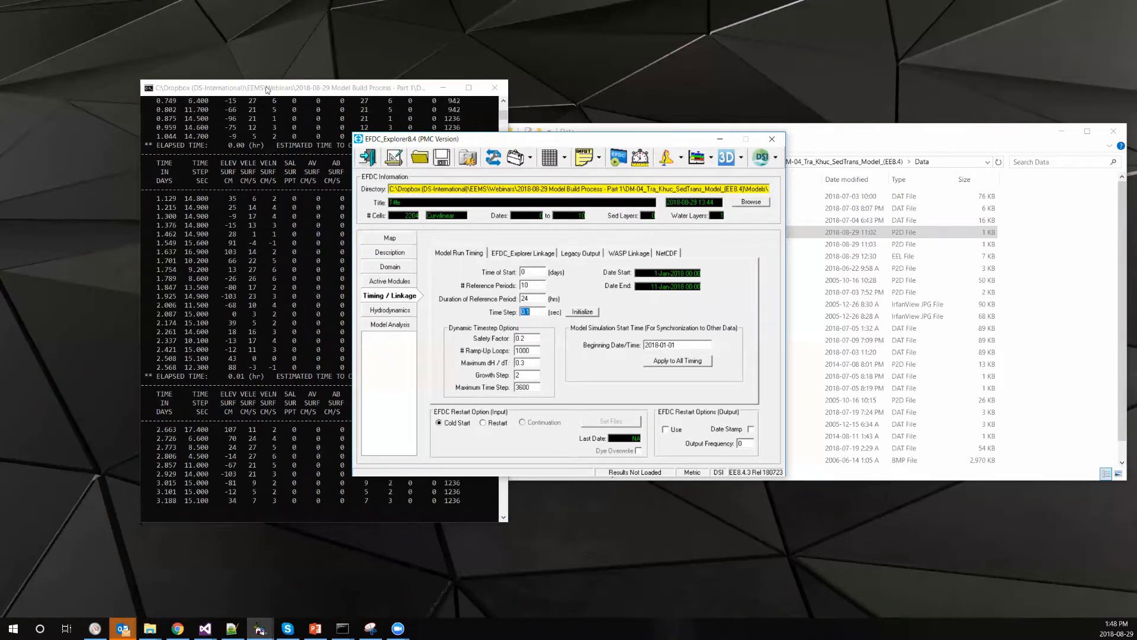
Pause the running EFDC+ simulation in the run console and return to the model window
left_click(200, 232)
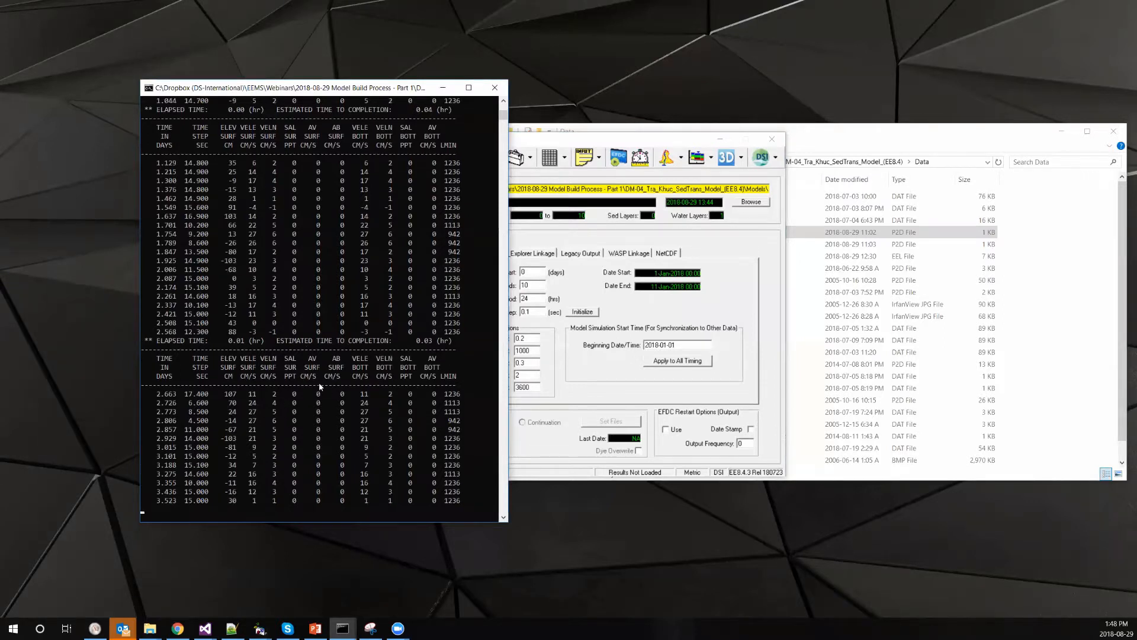
key("space")
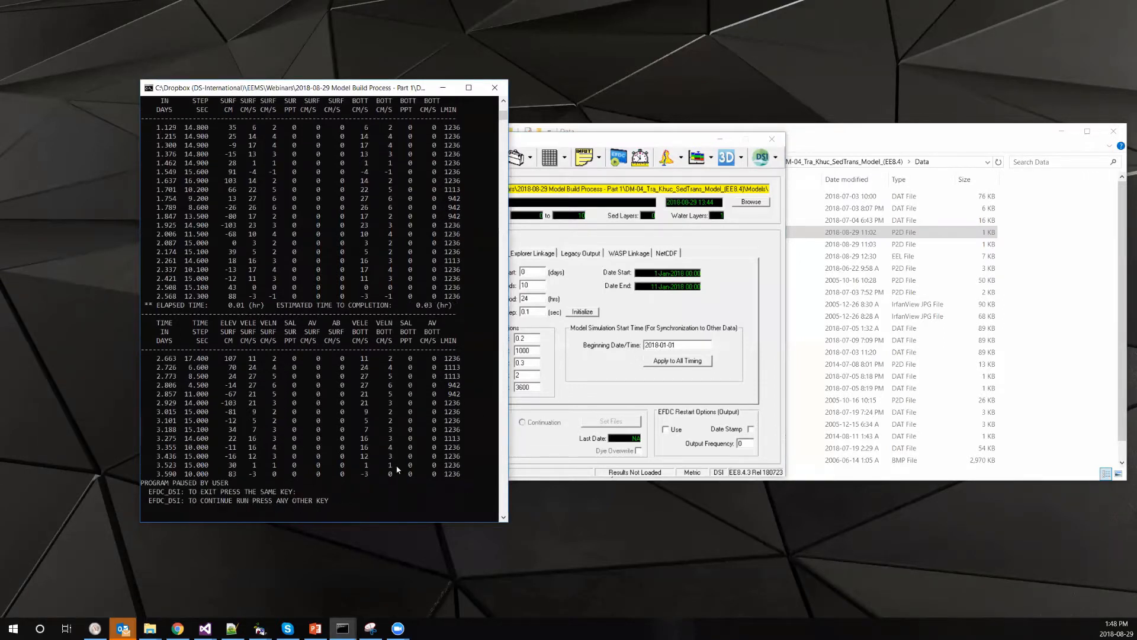
left_click(577, 370)
Load the existing Hydro01 project from the Models folder in place of the current project
left_click(419, 157)
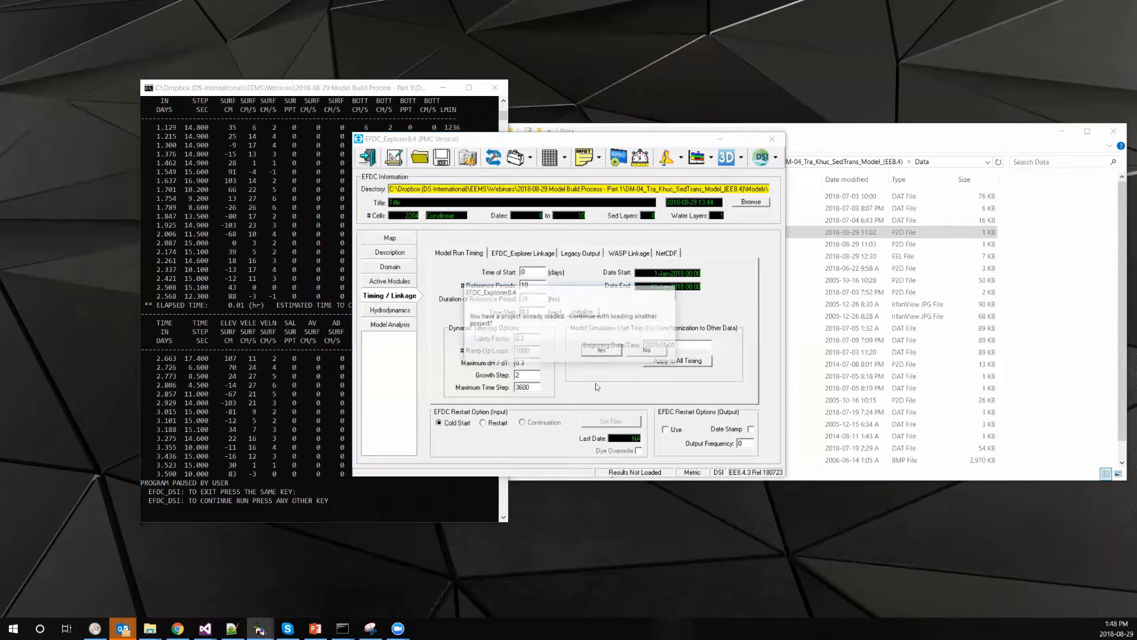
left_click(603, 352)
double_click(429, 233)
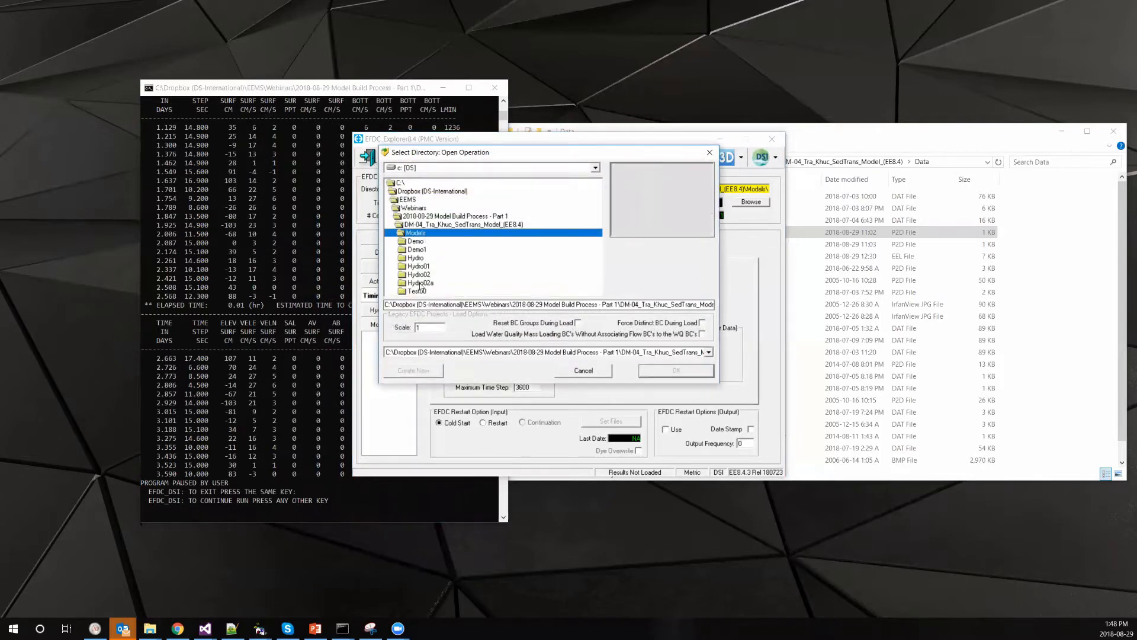
double_click(418, 266)
left_click(659, 372)
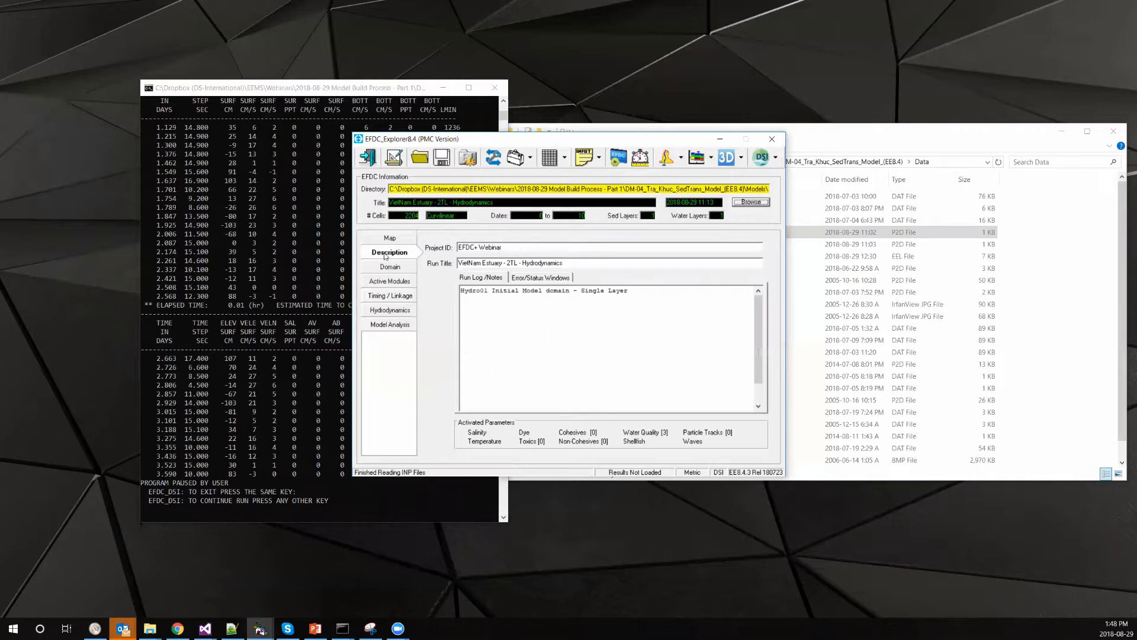
Review the run title and run log notes in the Hydro01 project description
left_click(492, 291)
left_click_drag(582, 261, 429, 265)
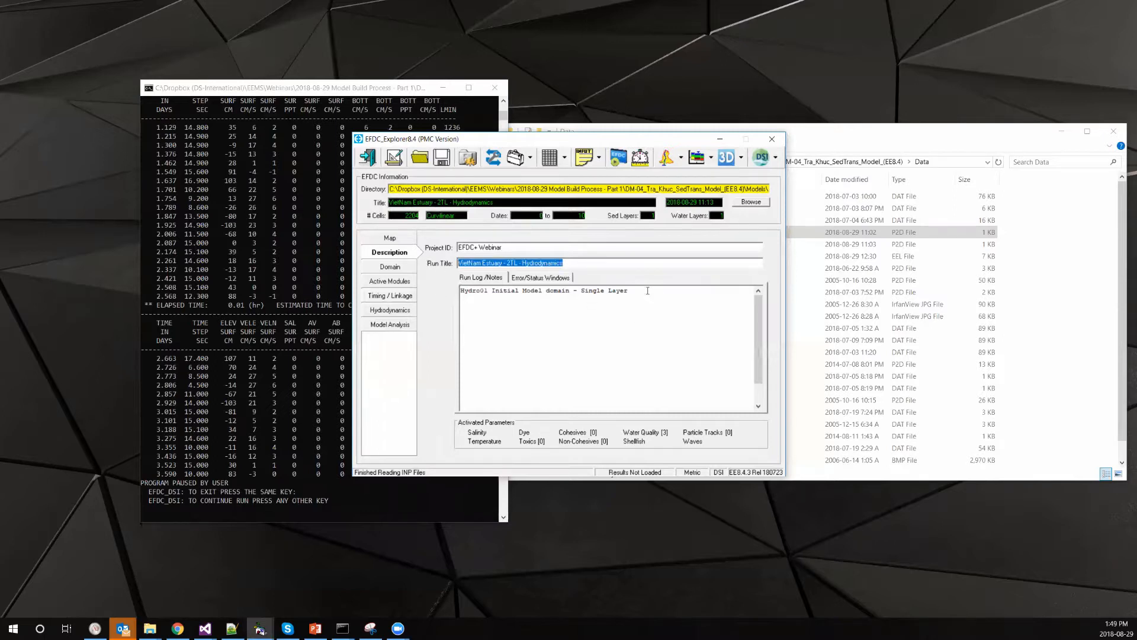
left_click_drag(648, 291, 373, 286)
left_click(489, 310)
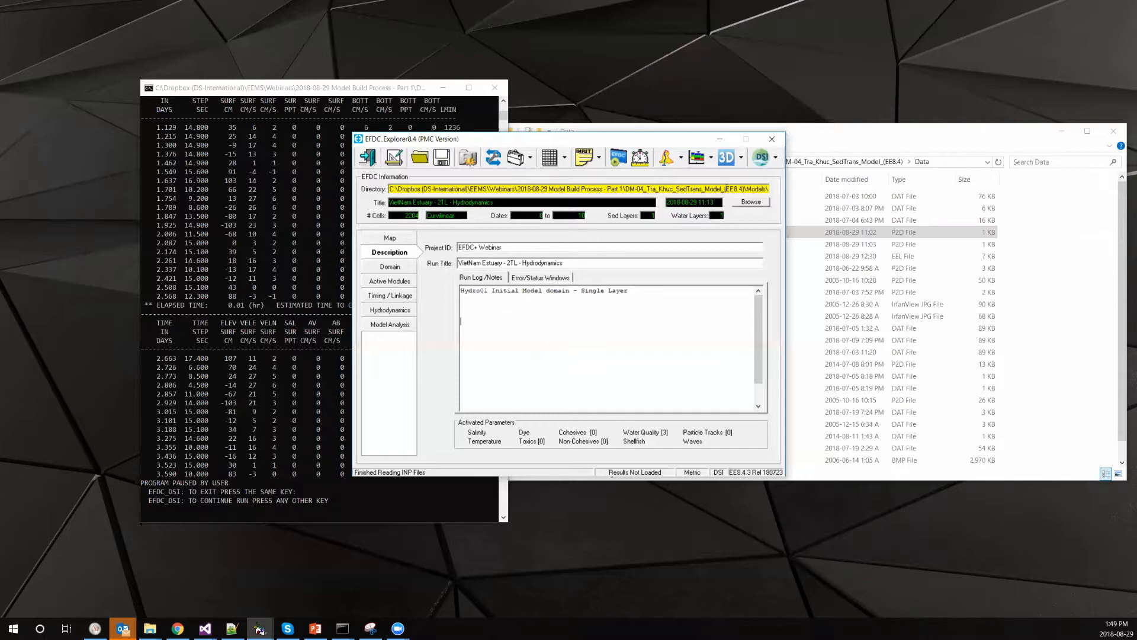
Open the 2D plan view of the model and display water surface elevations with the grid hidden
left_click(667, 157)
left_click(732, 170)
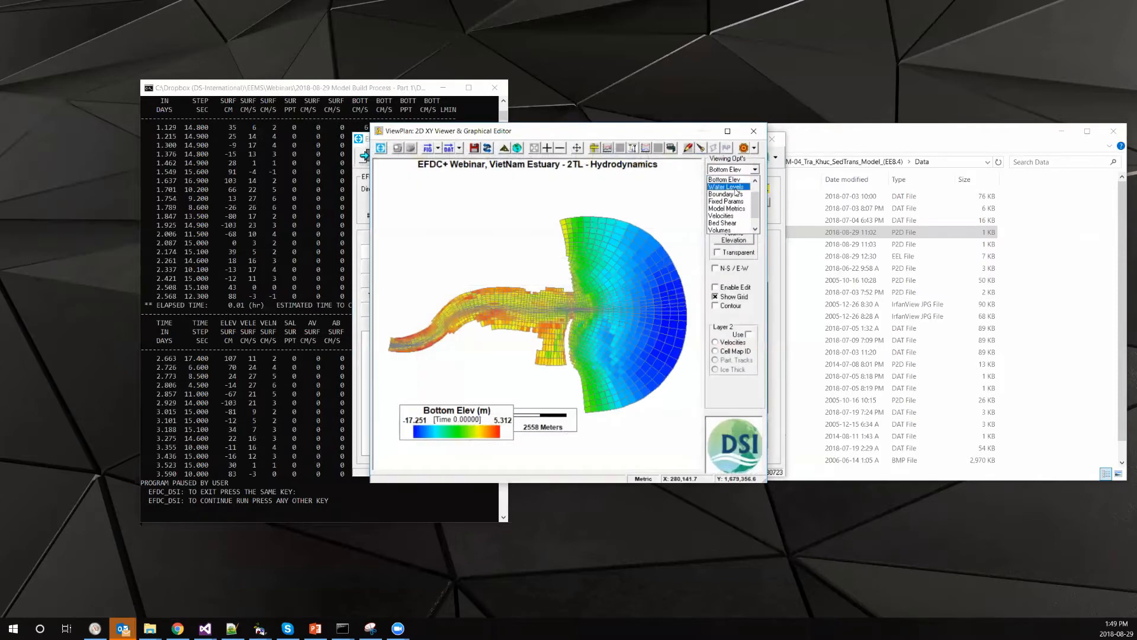
left_click(734, 193)
left_click(733, 222)
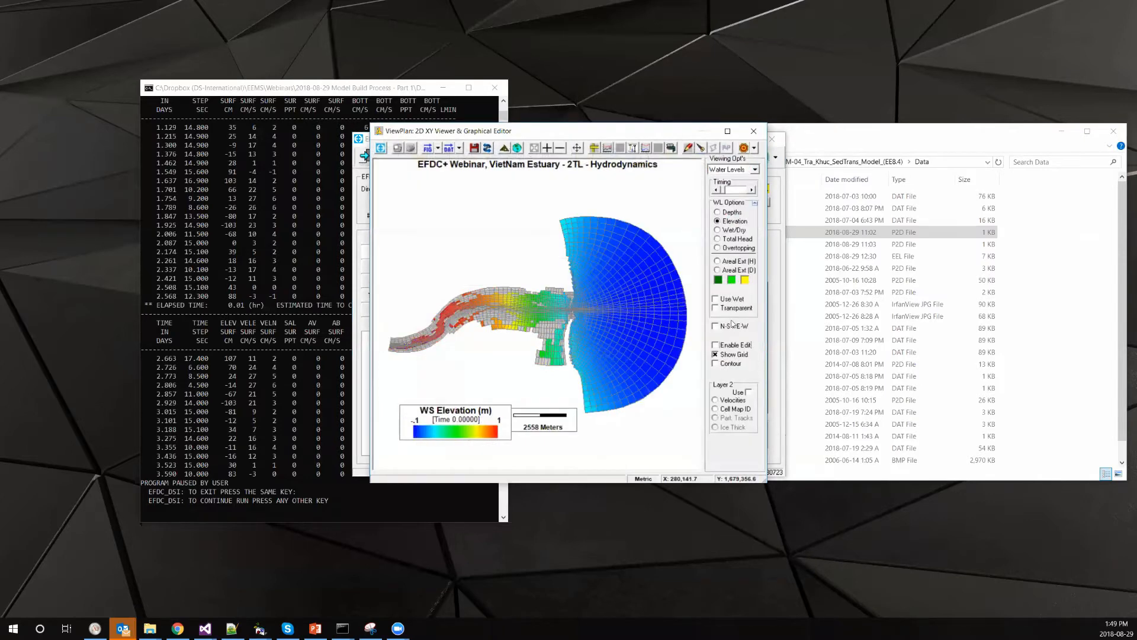
left_click(733, 355)
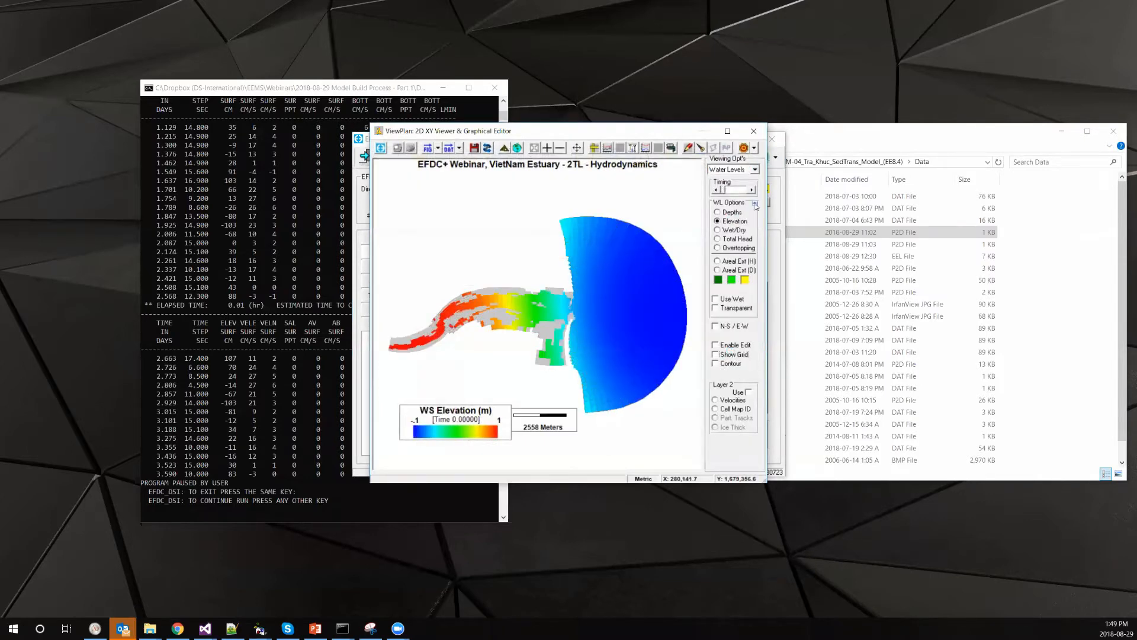
Move the plan viewer aside and scrub through the simulation time to examine how water levels change
left_click_drag(661, 131, 829, 182)
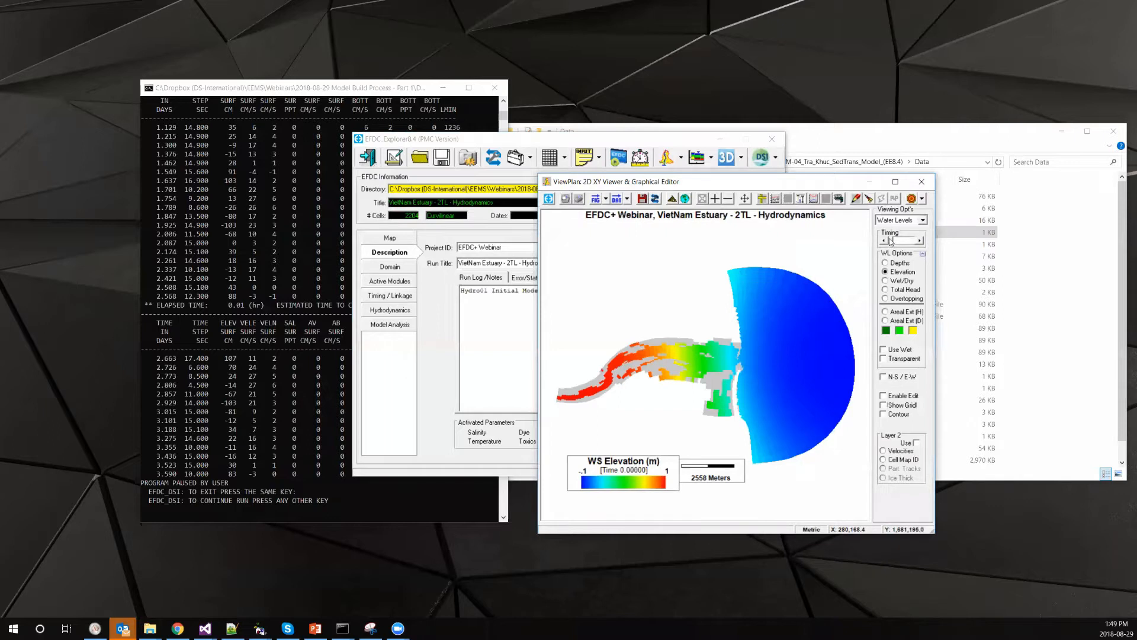
left_click_drag(891, 243, 906, 242)
left_click_drag(906, 241, 905, 242)
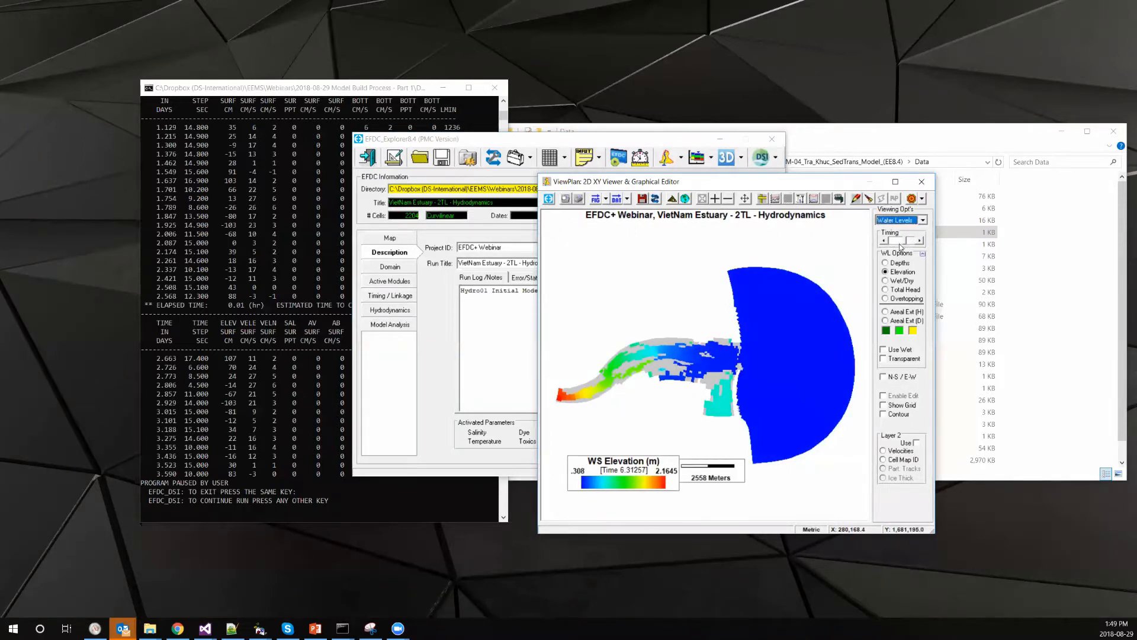
left_click(901, 243)
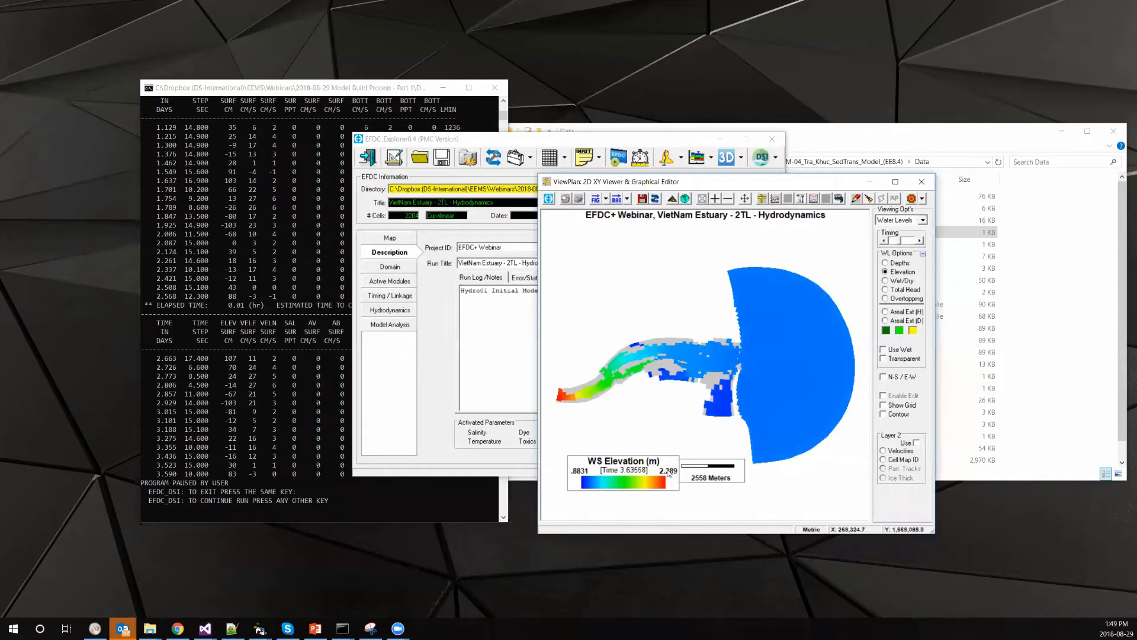
Go to Julian day 5 in the water level view, examine it, and close the viewer
key("ctrl+g")
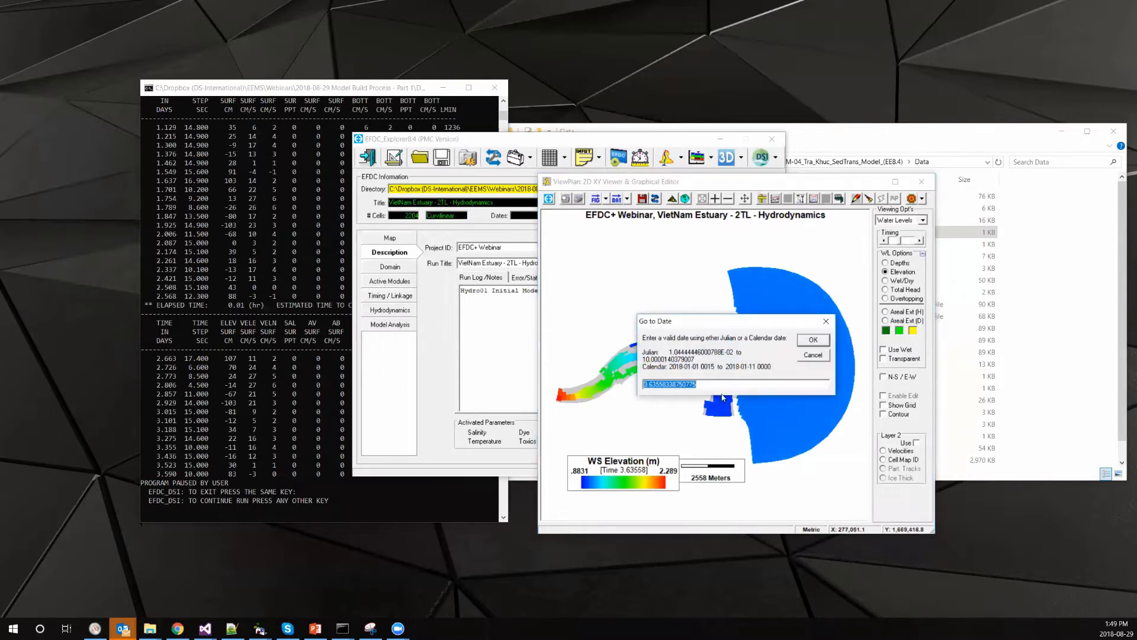
type("5")
key("Return")
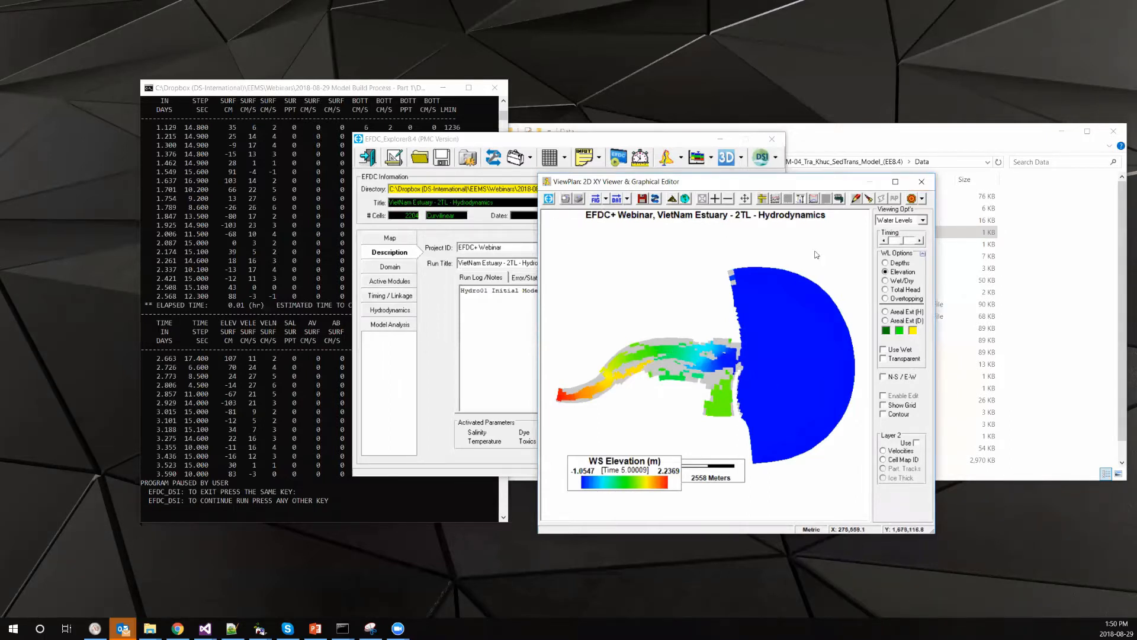
left_click(922, 181)
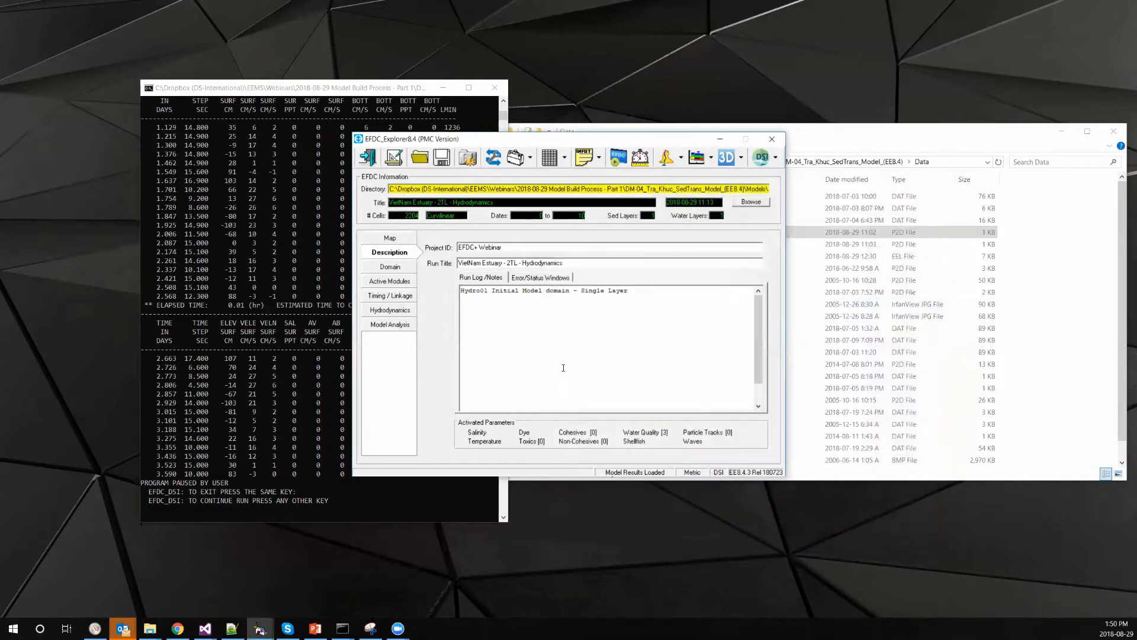
Reload the Demo1 project from the recently used directories, checking its folder path before opening
left_click(420, 158)
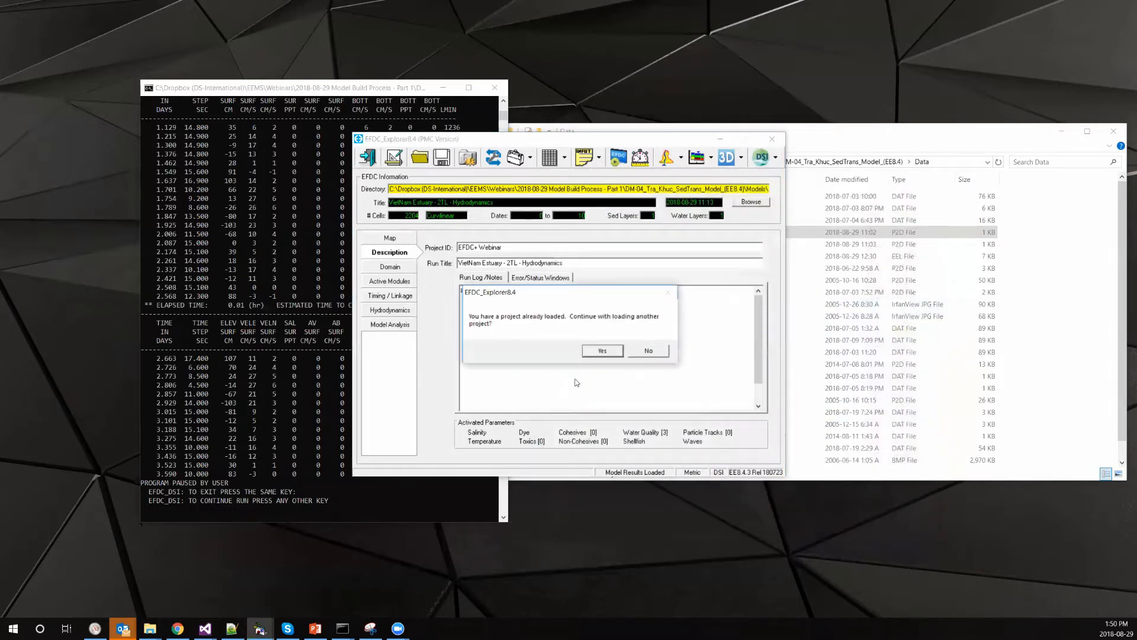
left_click(603, 350)
double_click(402, 234)
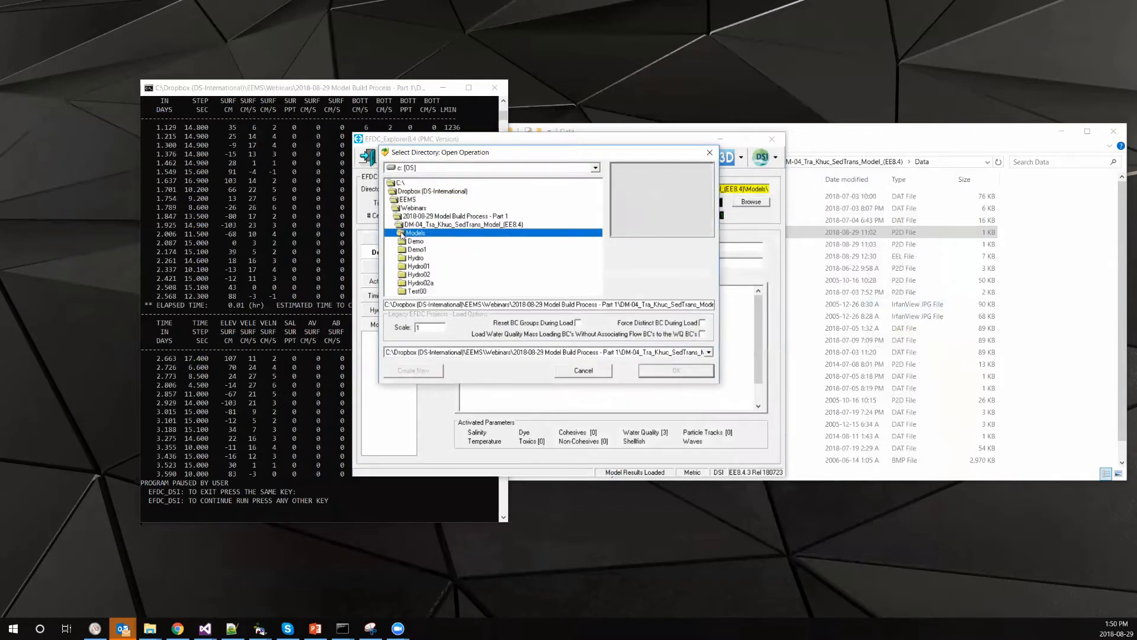
left_click(457, 355)
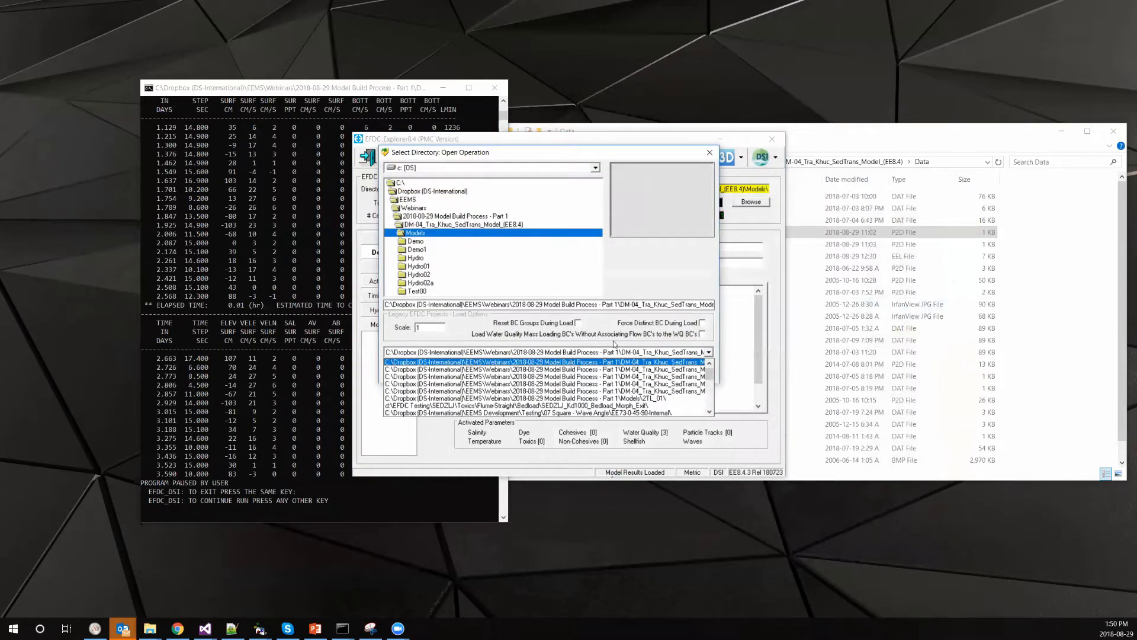
left_click(653, 369)
left_click(619, 304)
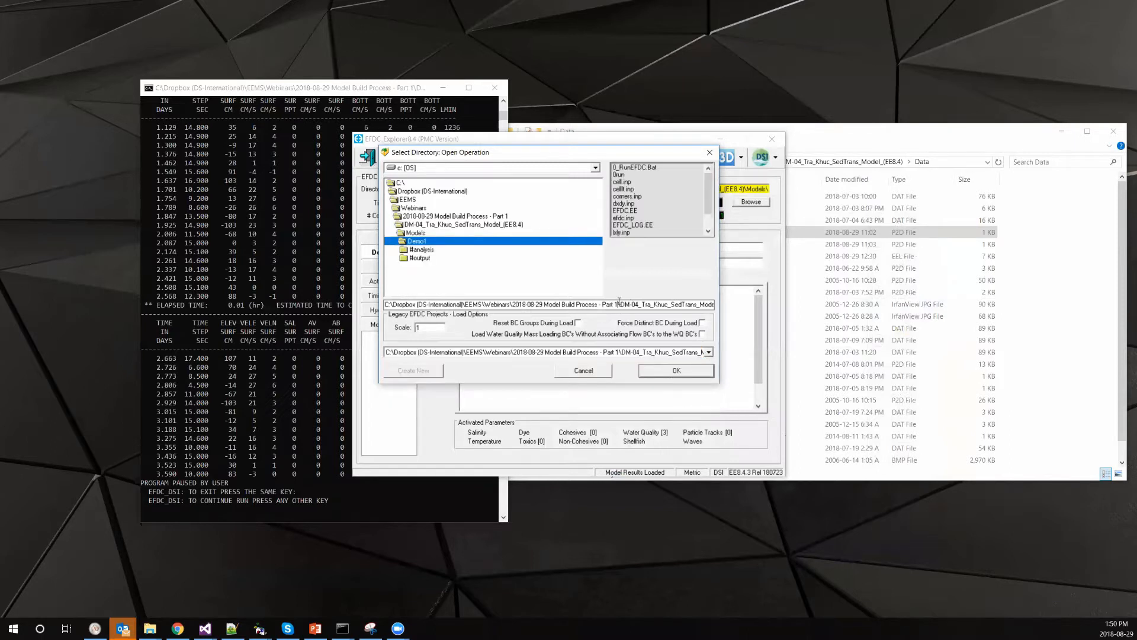
key("End")
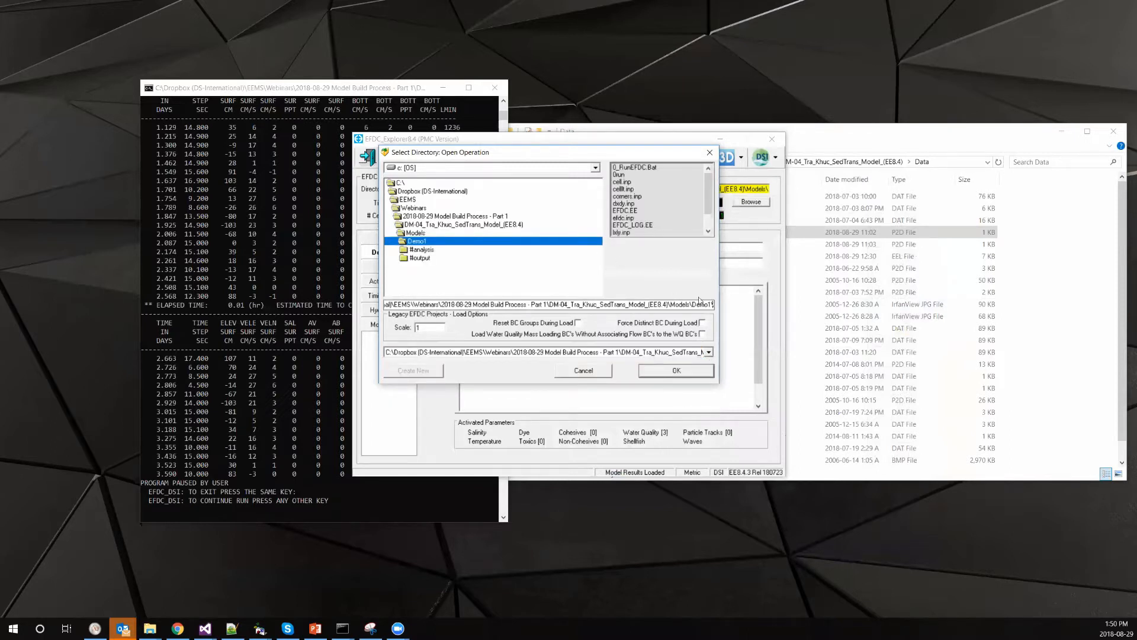
left_click(698, 375)
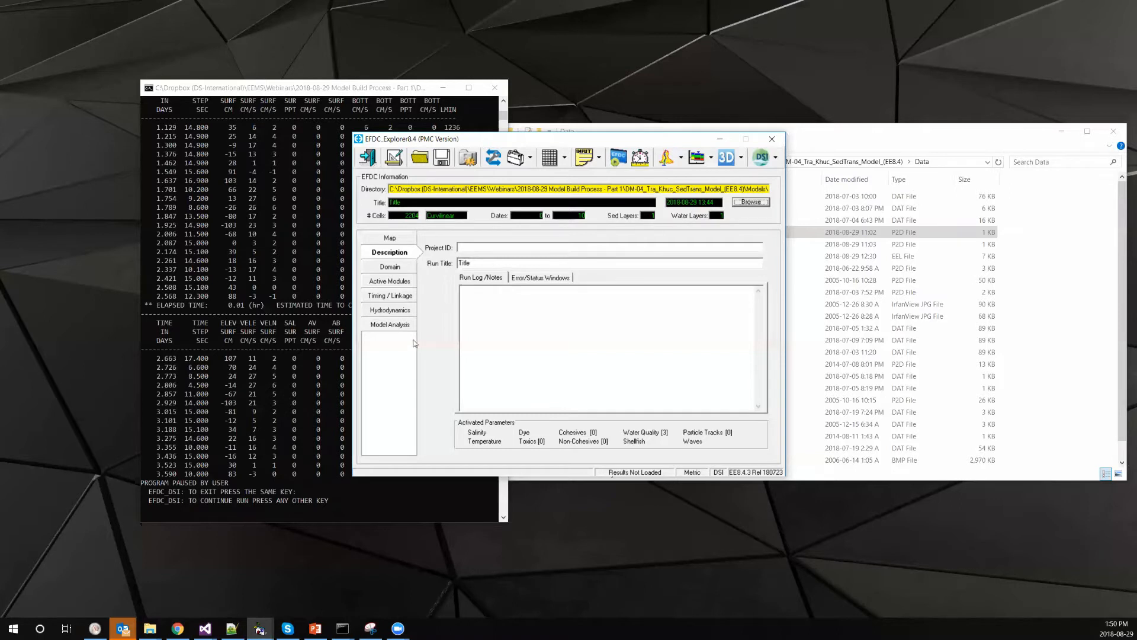
Set the number of Standard Sigma water layers in the domain grid settings to 5
left_click(398, 271)
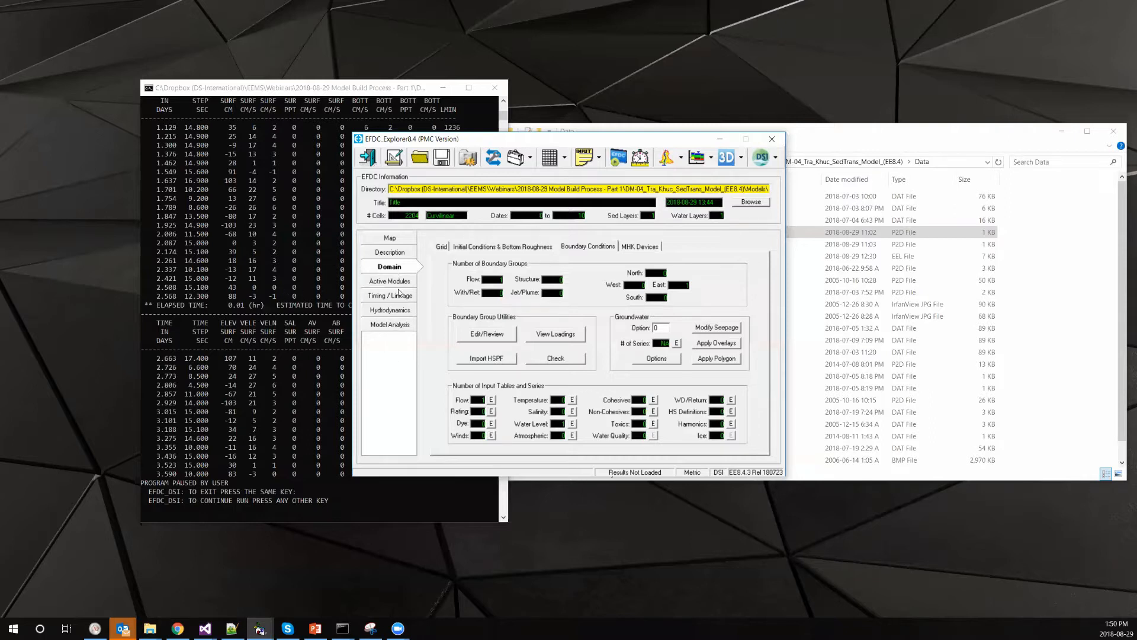
left_click(444, 247)
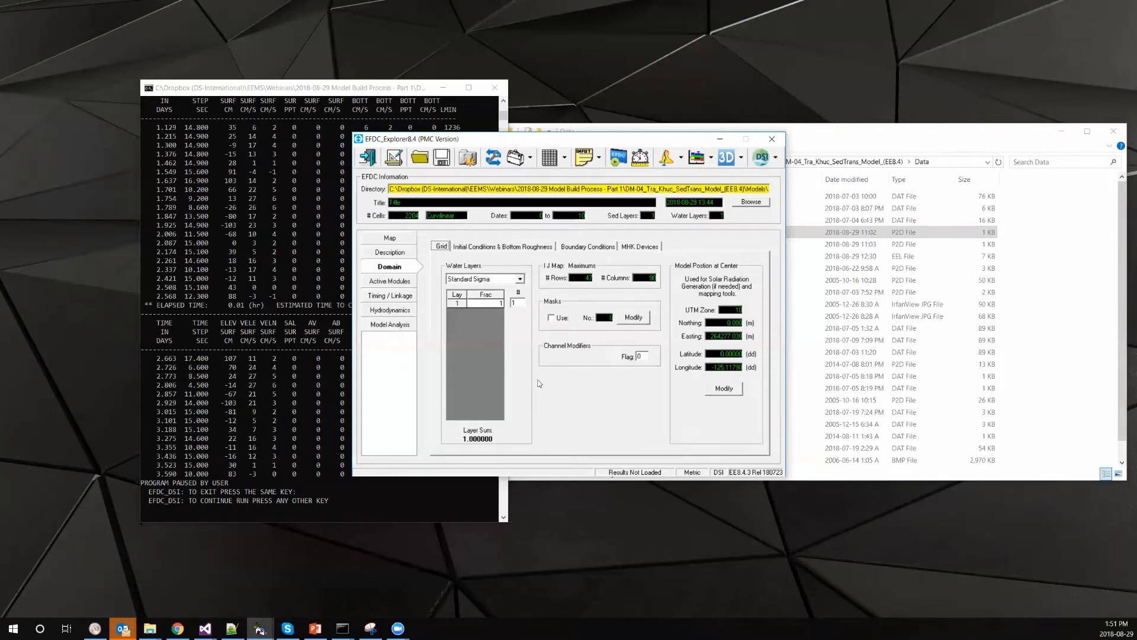
left_click(522, 301)
key("BackSpace")
type("5")
key("Return")
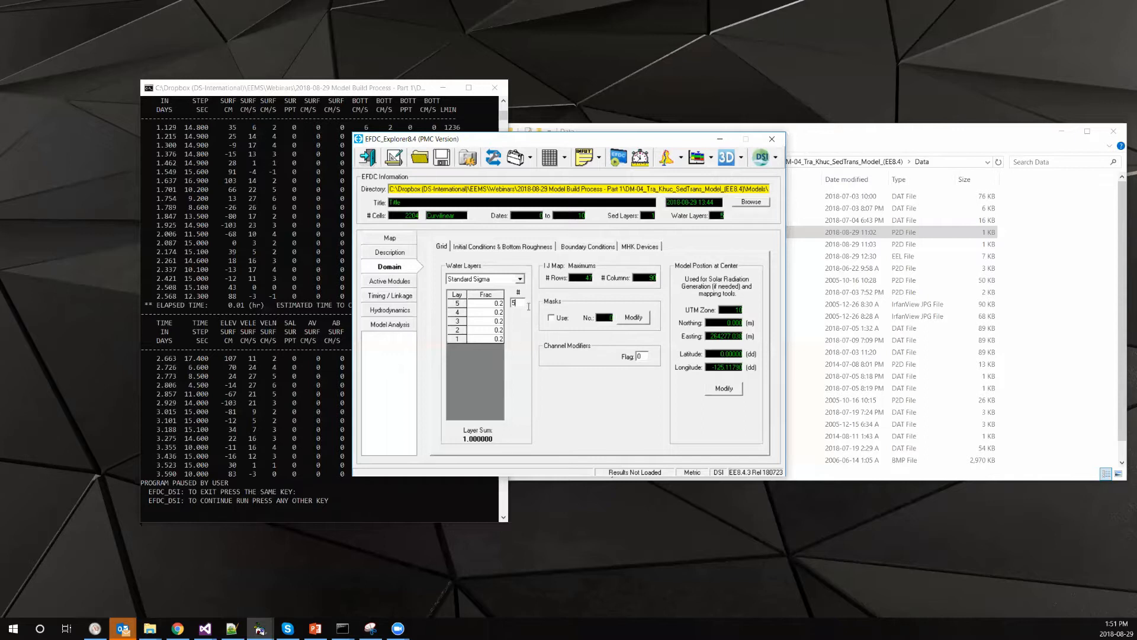
Activate the salinity module for the model, toggling it off and on again to compare the available pages
left_click(408, 282)
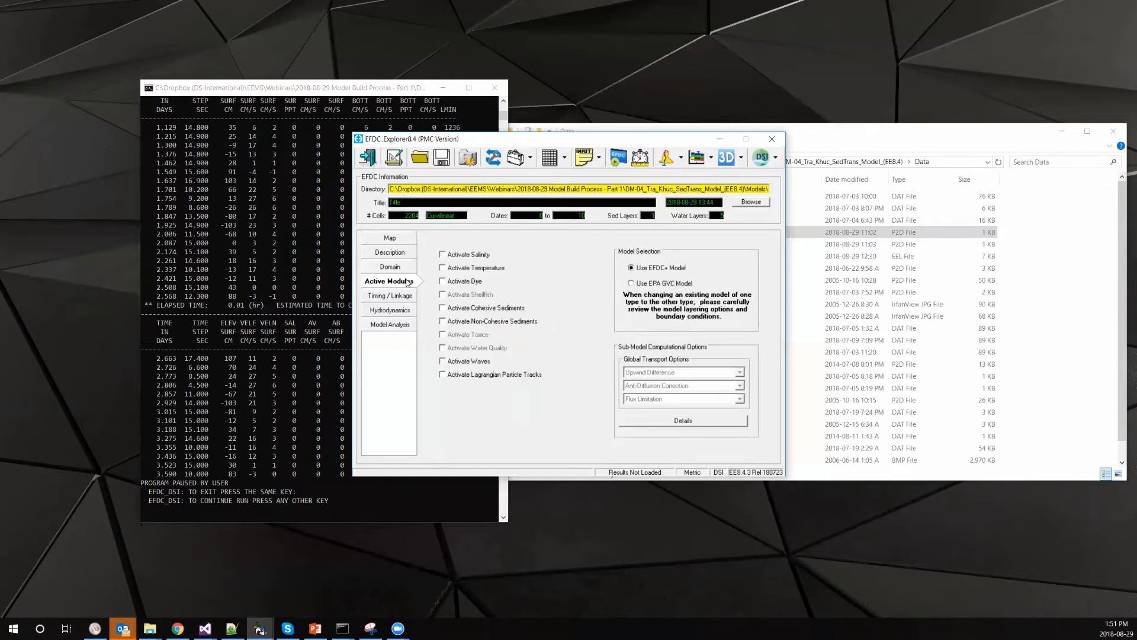
left_click(463, 256)
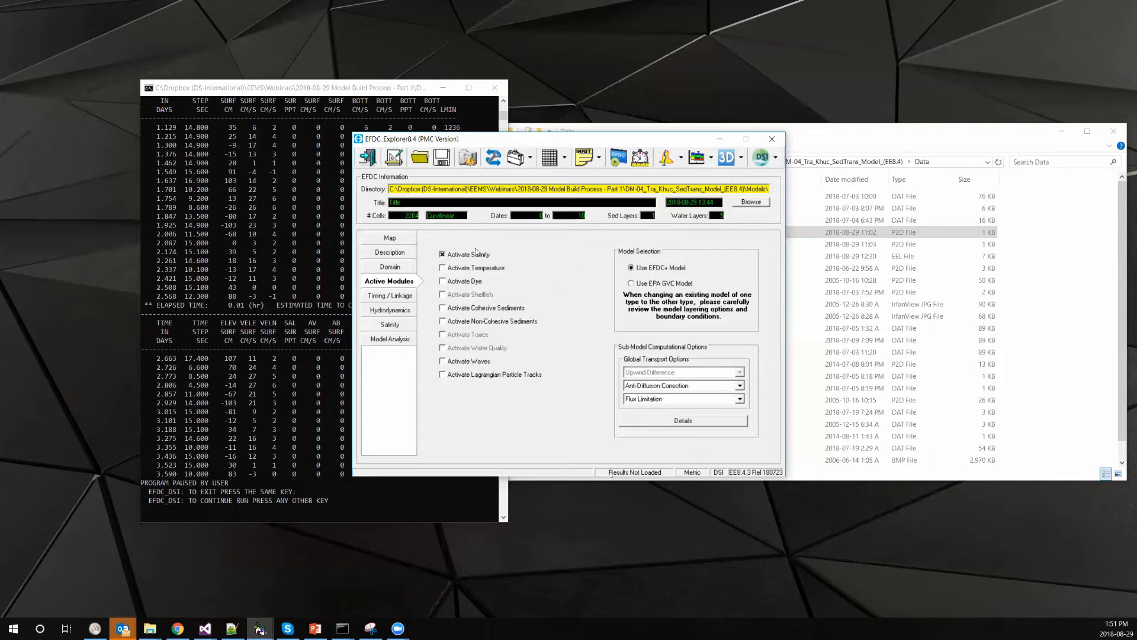
left_click(446, 254)
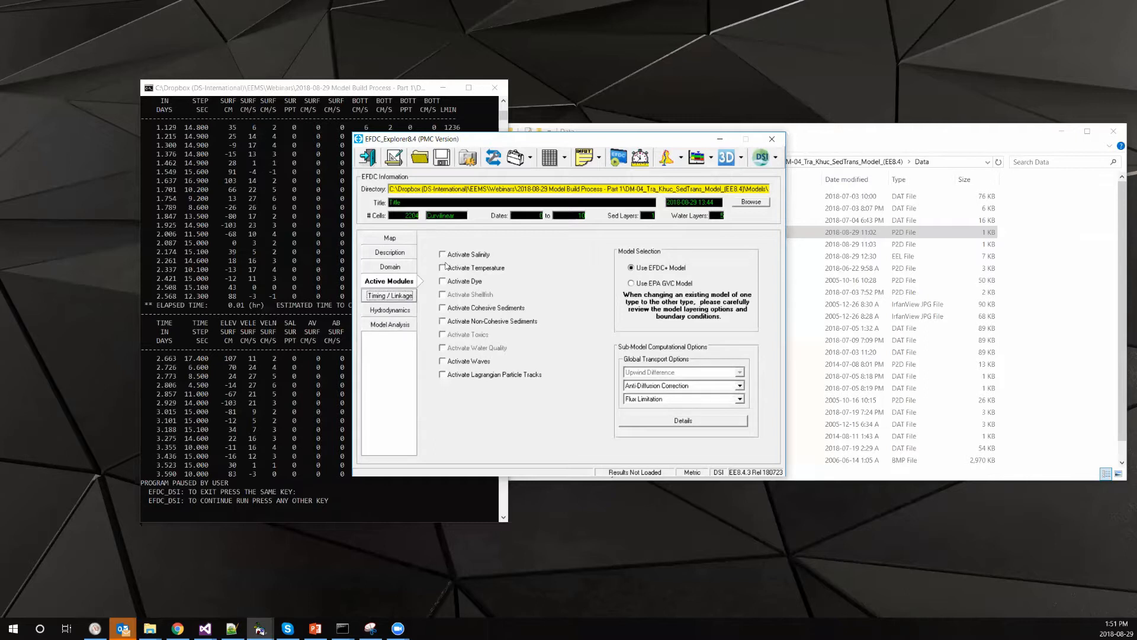
left_click(444, 254)
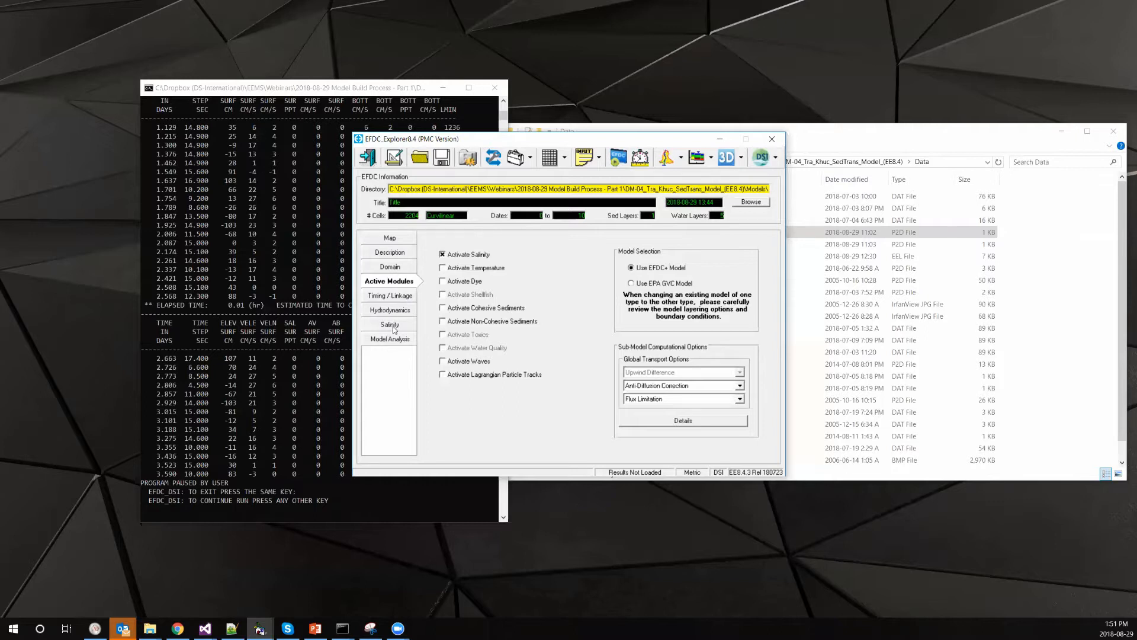
Load IC _Salinity.dat from the project's Data folder as the XYZ file for the salinity initial conditions
left_click(397, 326)
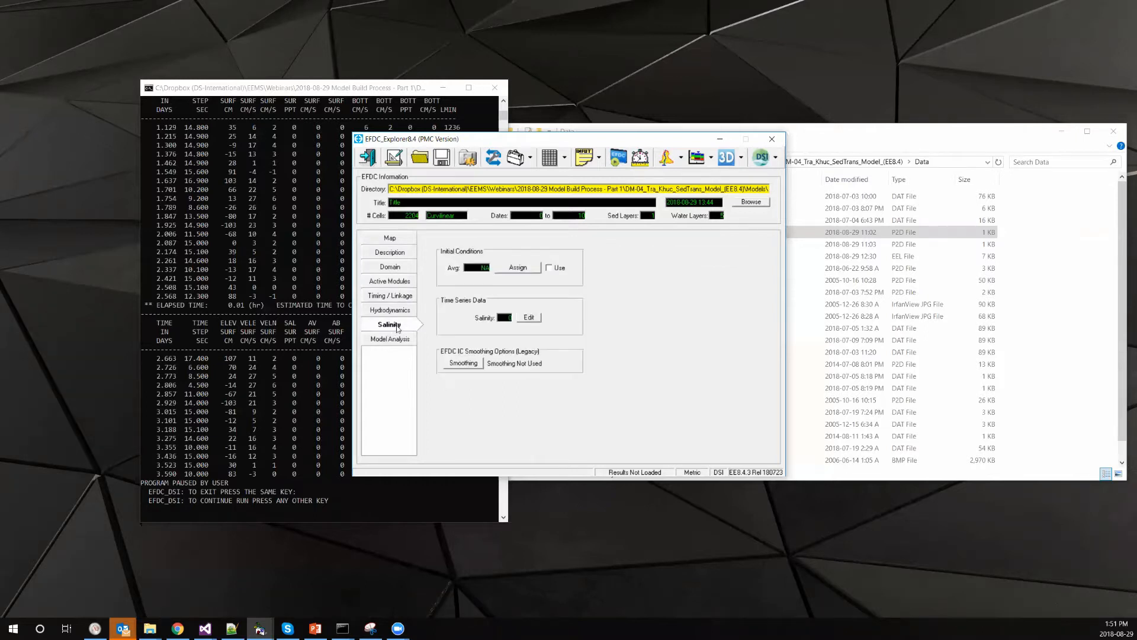
left_click(528, 270)
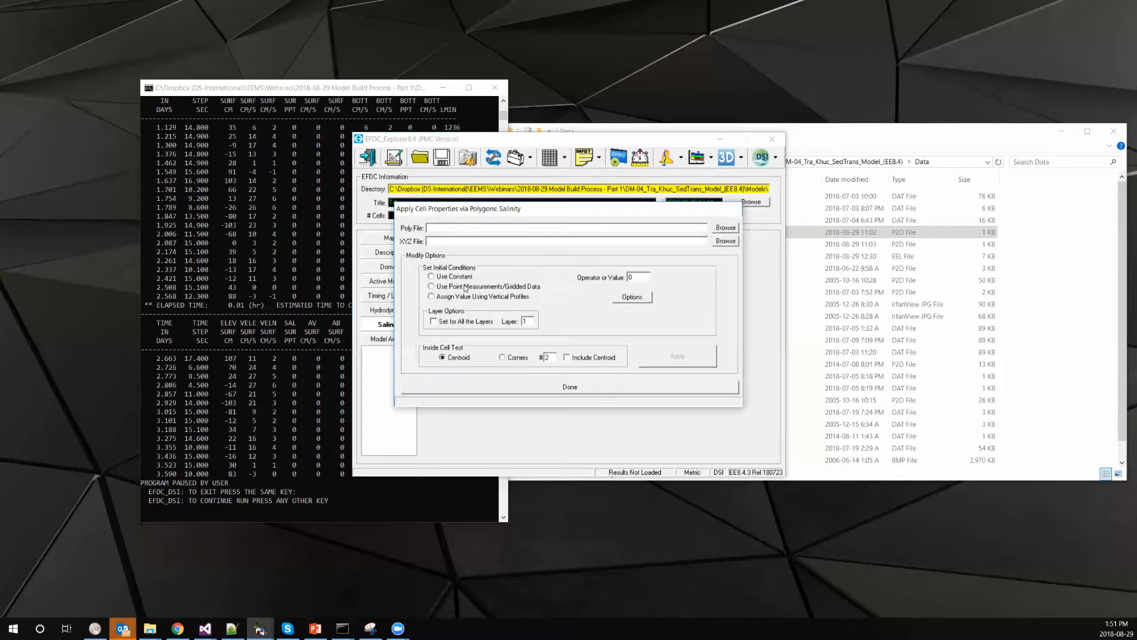
left_click(724, 242)
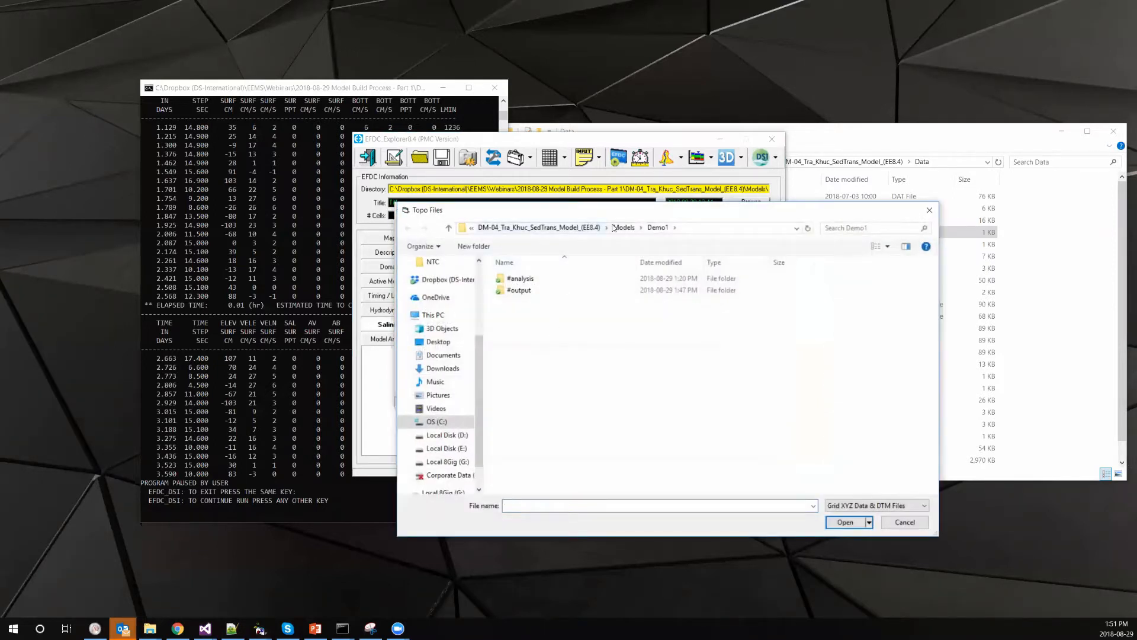
left_click(622, 229)
left_click(592, 229)
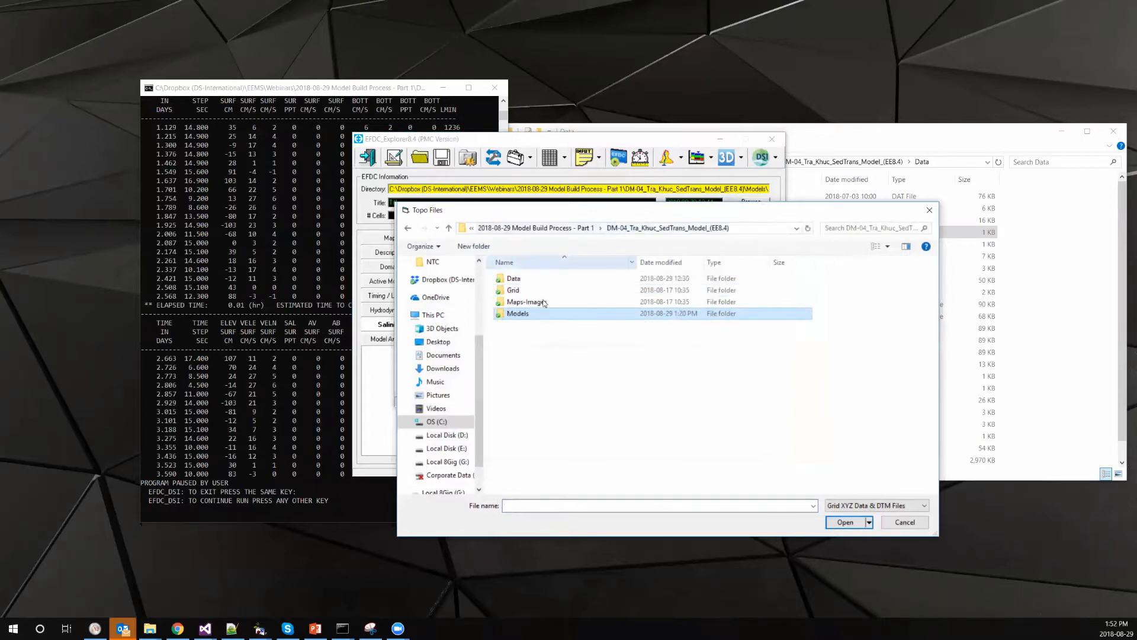
key("Return")
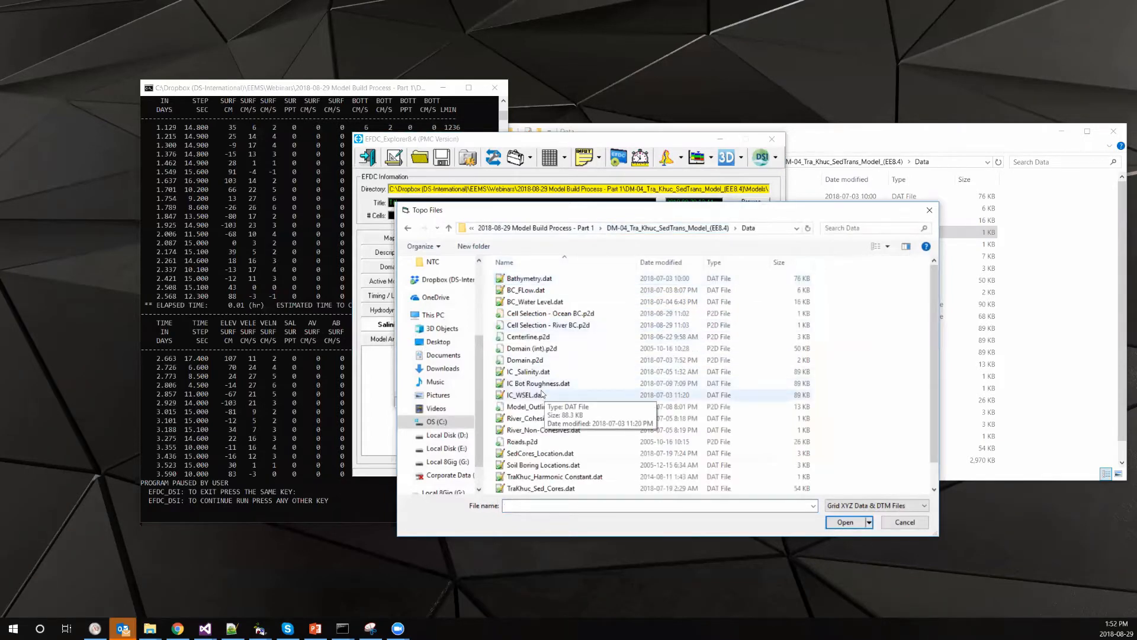
left_click(535, 373)
double_click(535, 372)
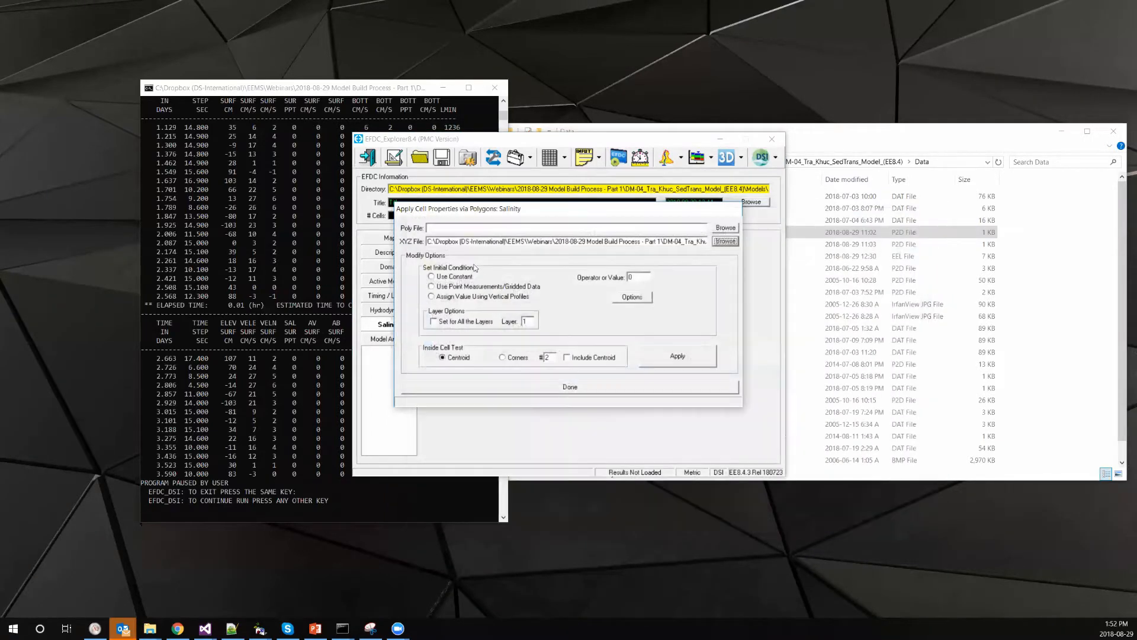
Apply the salinity initial conditions from point measurements/gridded data to all layers, after checking the vertical profile option
left_click(462, 287)
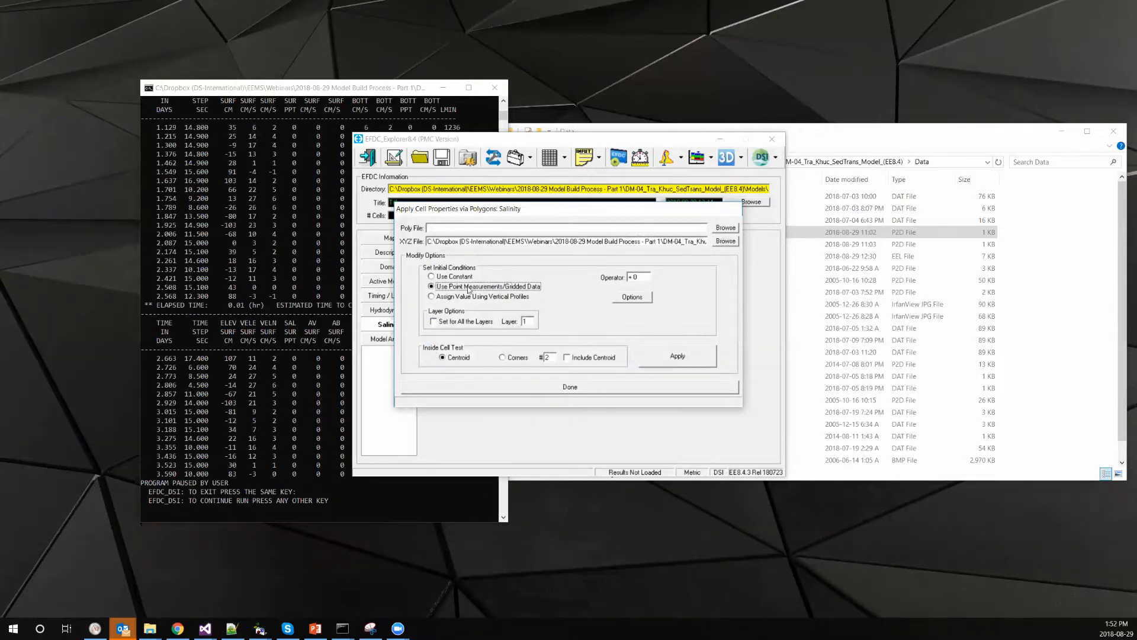
left_click(499, 302)
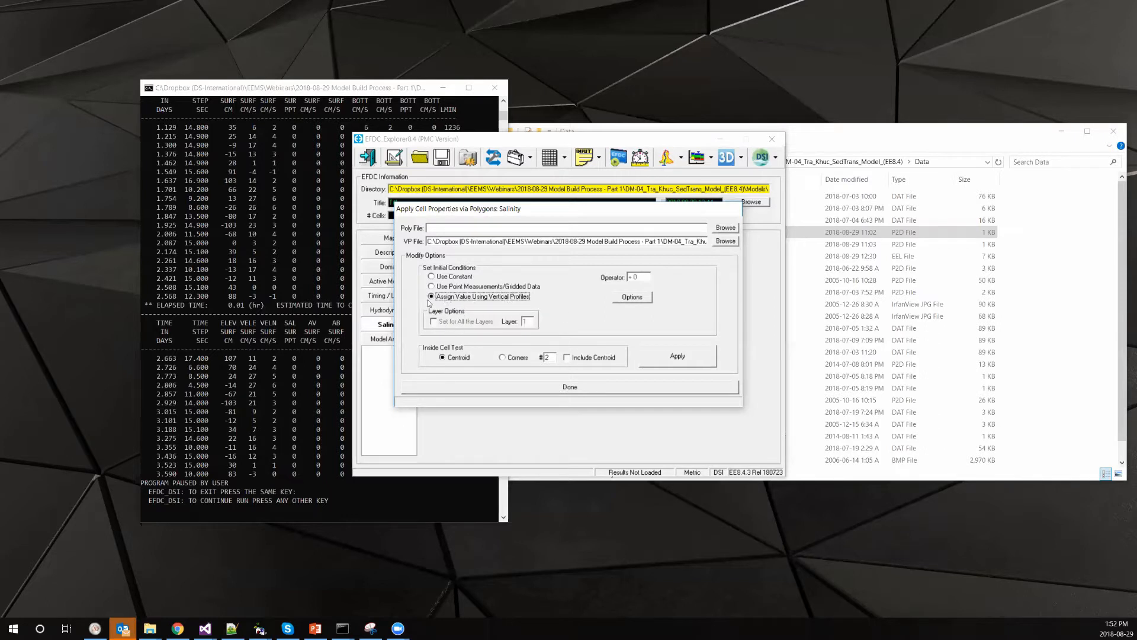
left_click(456, 329)
left_click(469, 287)
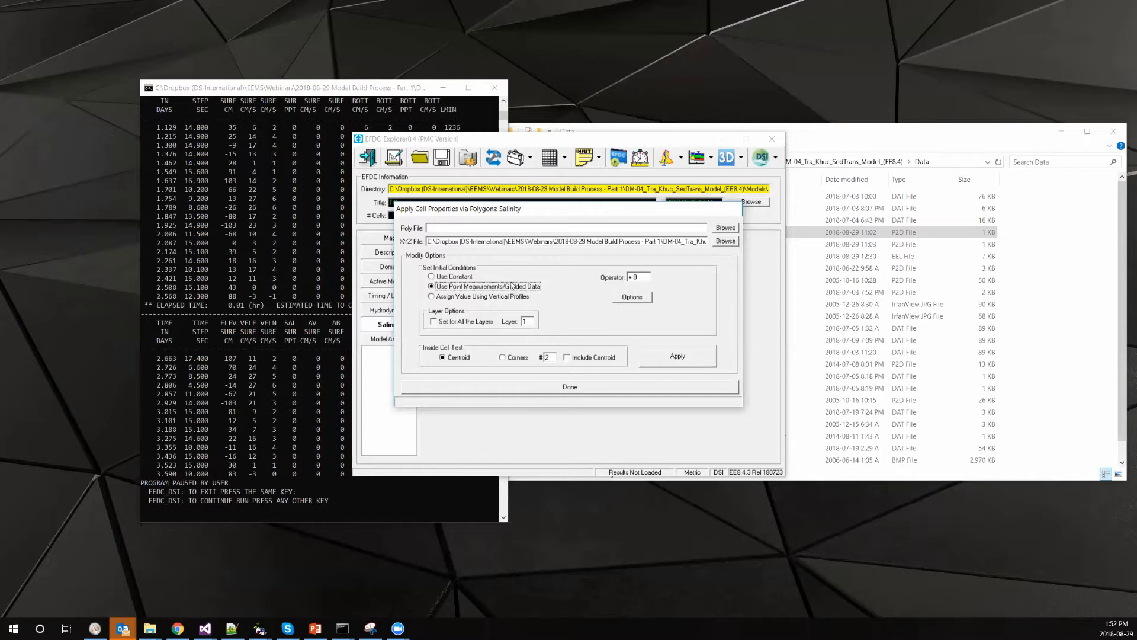
left_click(462, 323)
left_click(675, 358)
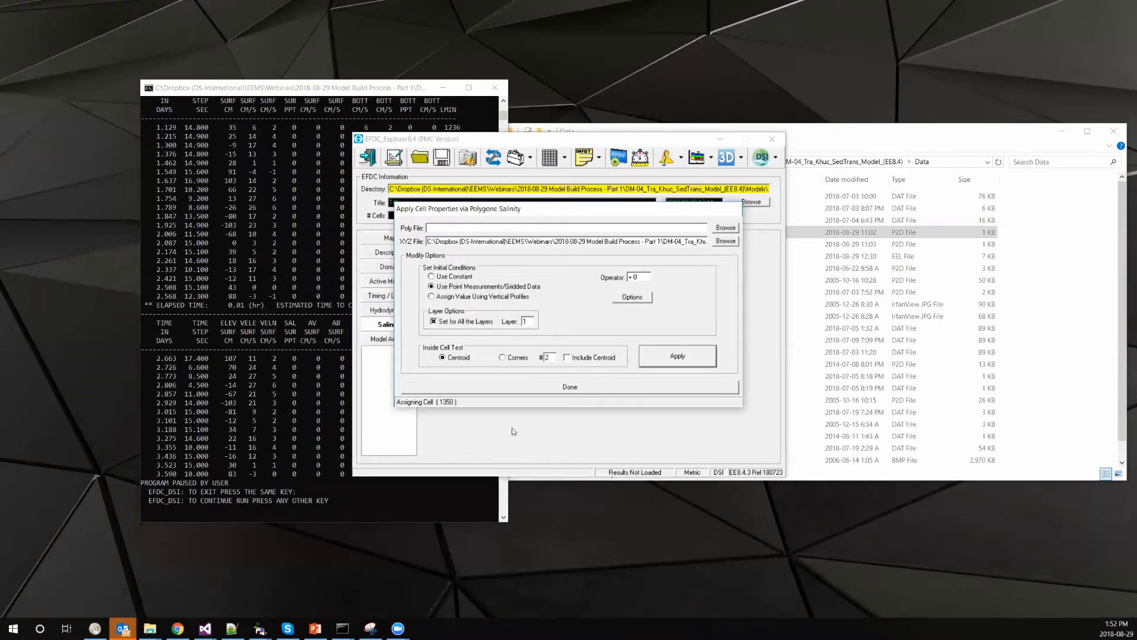
left_click(610, 354)
left_click(590, 391)
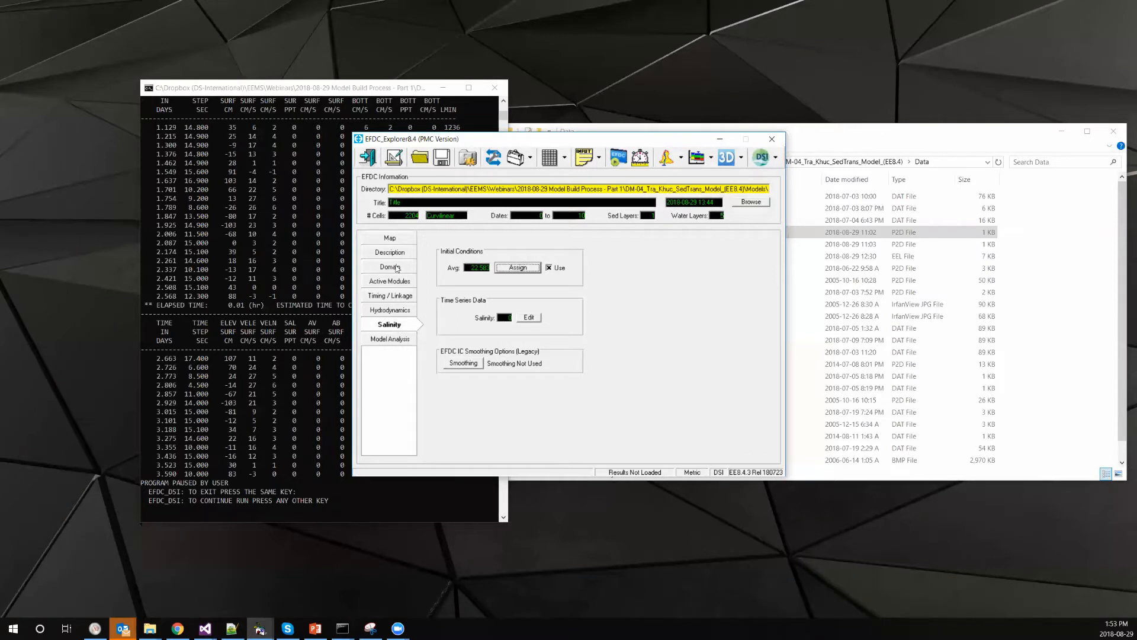
Display the depth-averaged salinity initial conditions in the 2D plan view and hide the grid
left_click(666, 158)
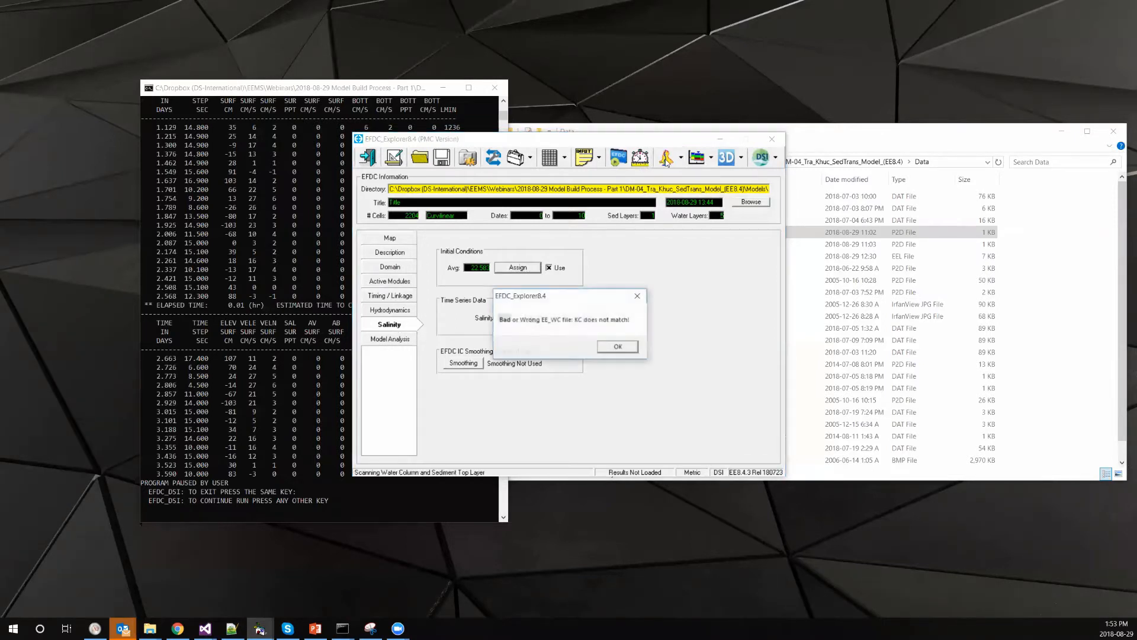
left_click(610, 350)
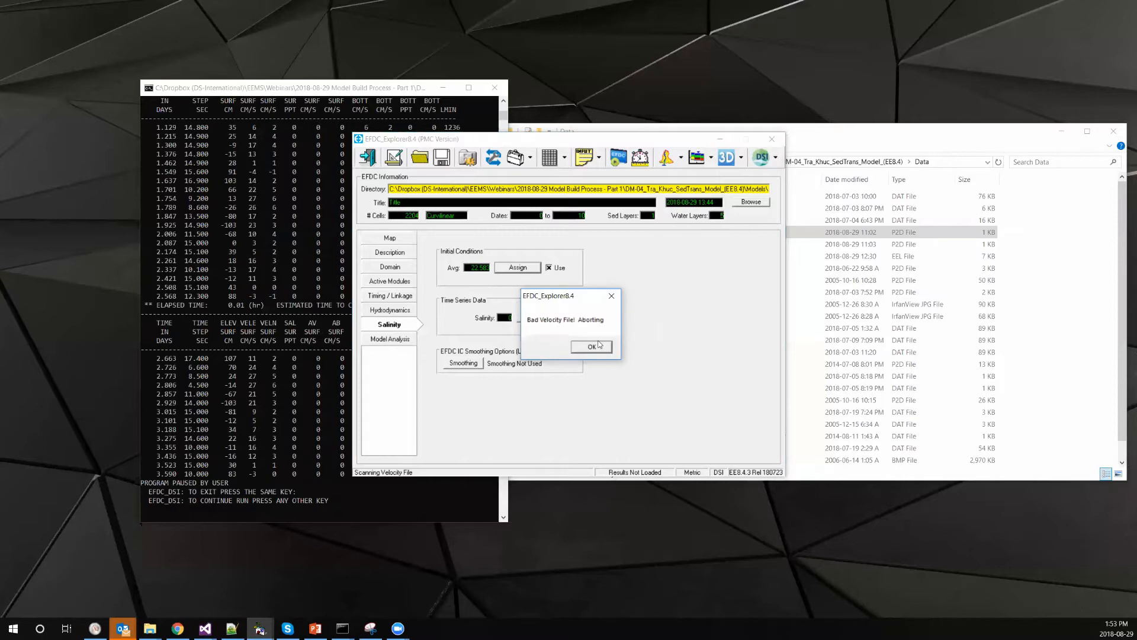
left_click(599, 347)
left_click(735, 374)
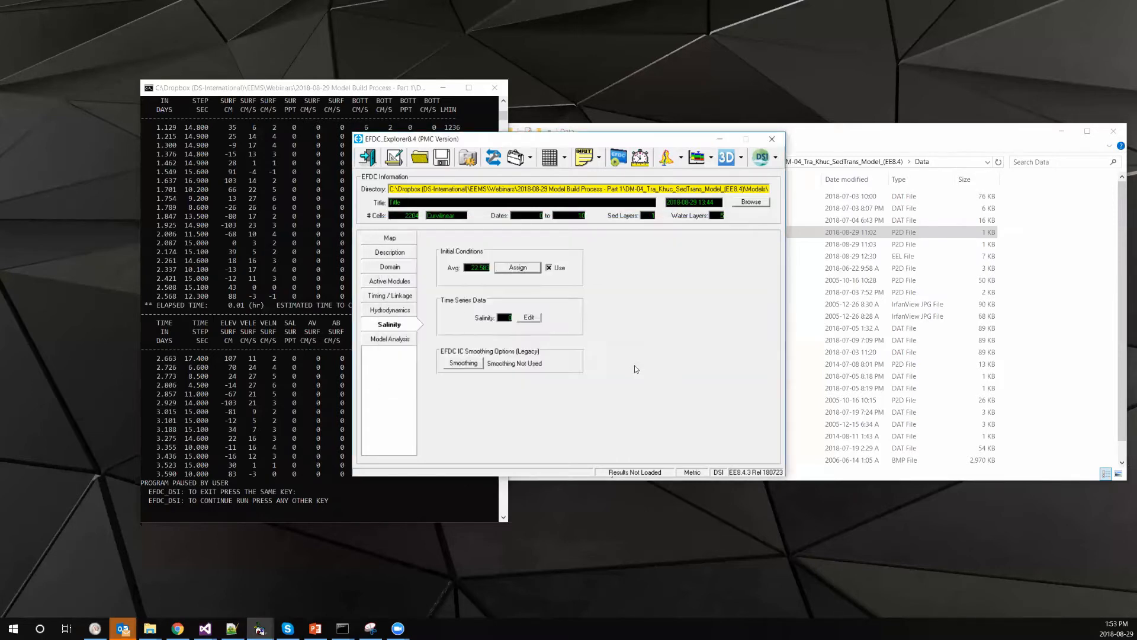
left_click(648, 351)
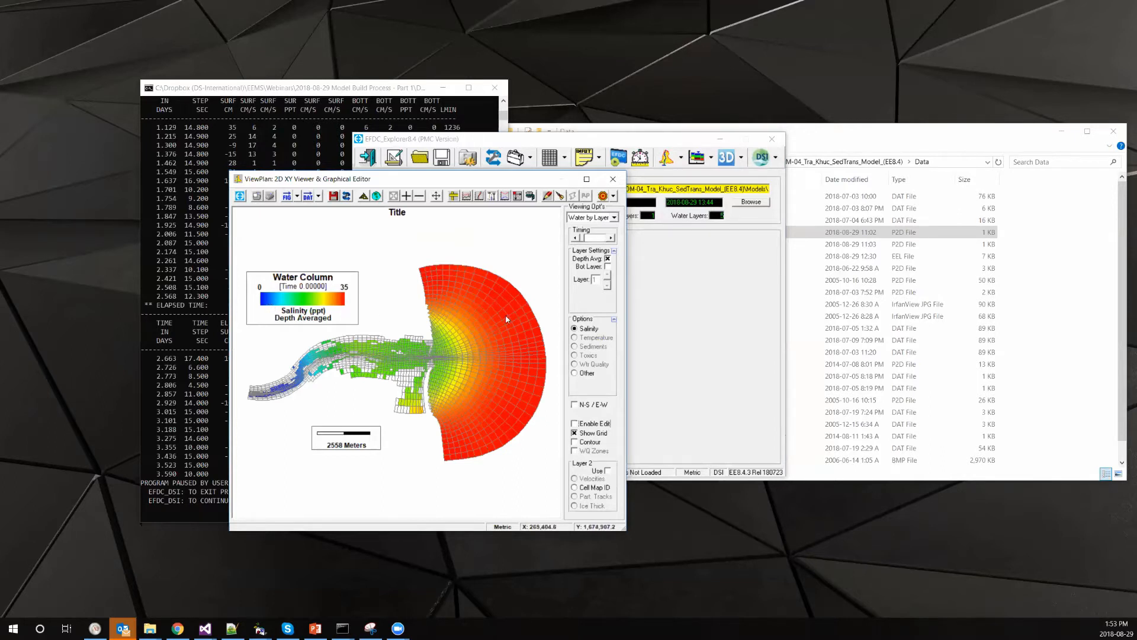
left_click(606, 218)
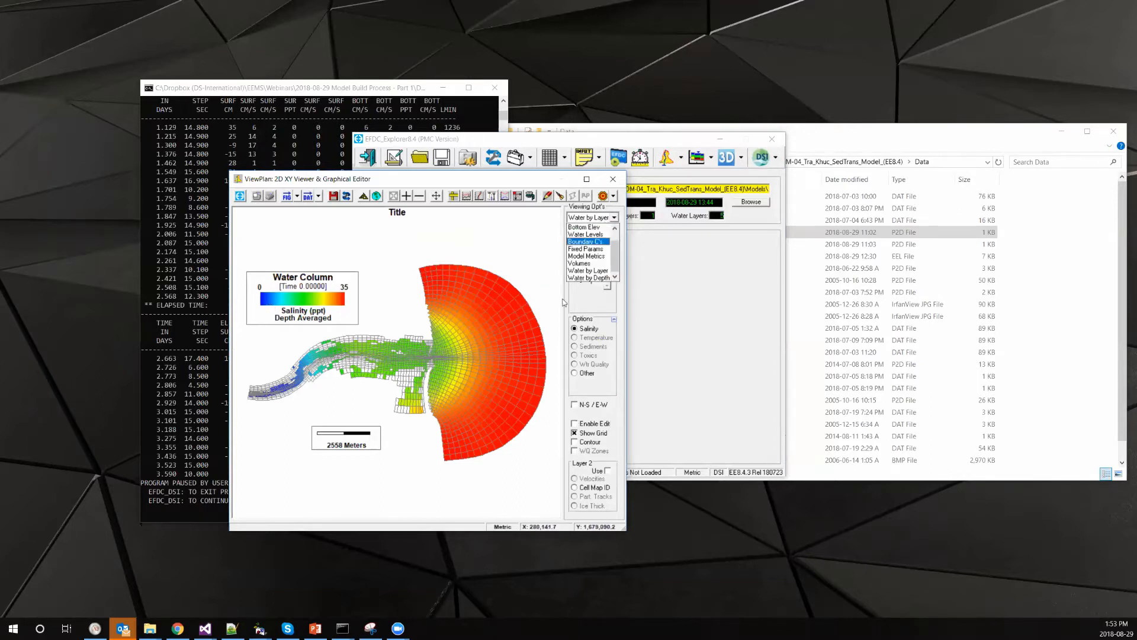
left_click(589, 435)
left_click(592, 433)
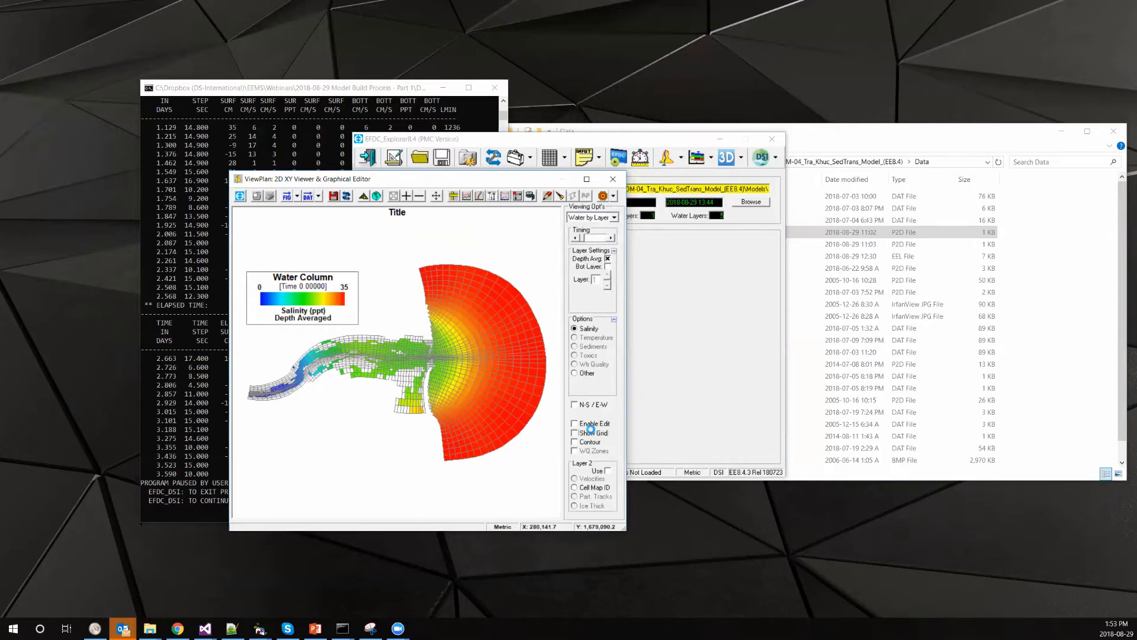
Show the boundary conditions in the plan view, enable editing, and open the Ocean boundary group's settings
left_click(604, 218)
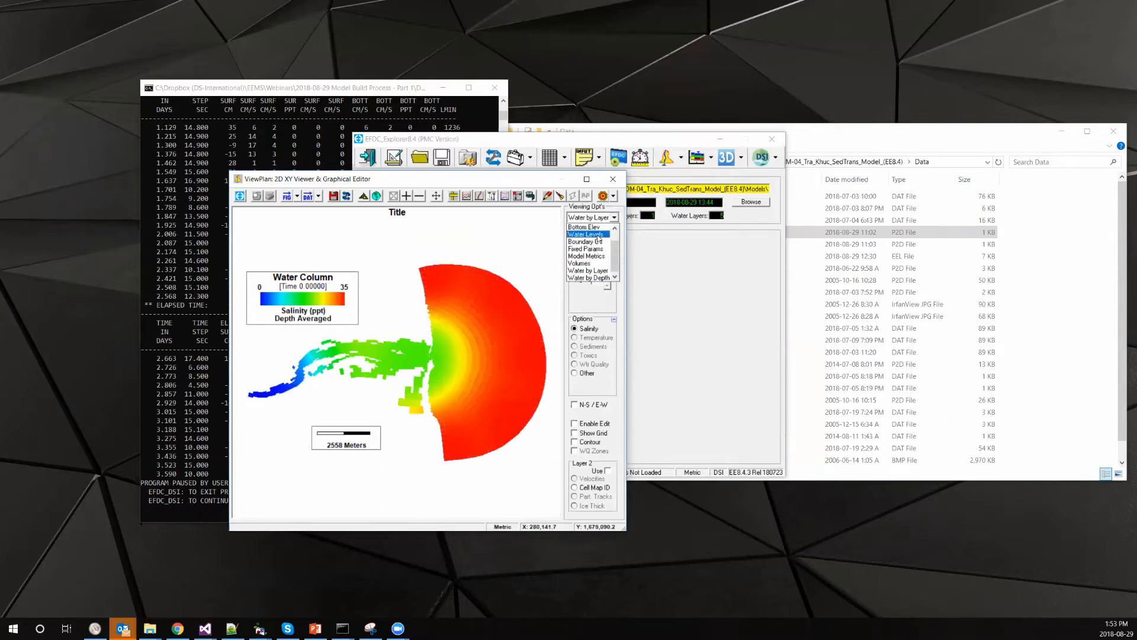
scroll(598, 252, "up", 1)
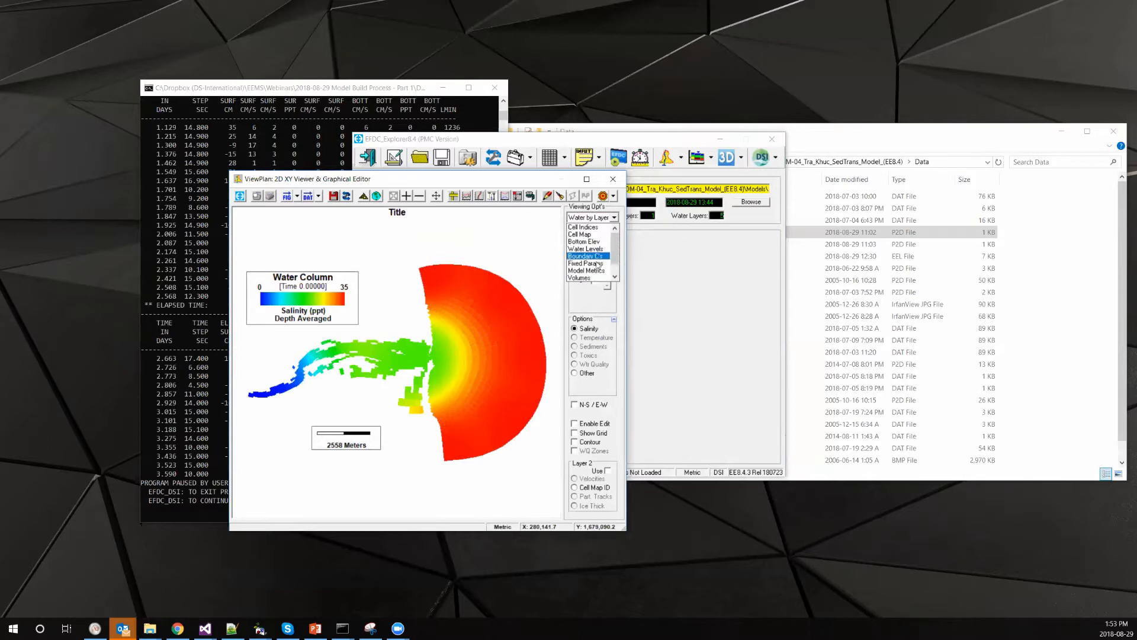
left_click(597, 256)
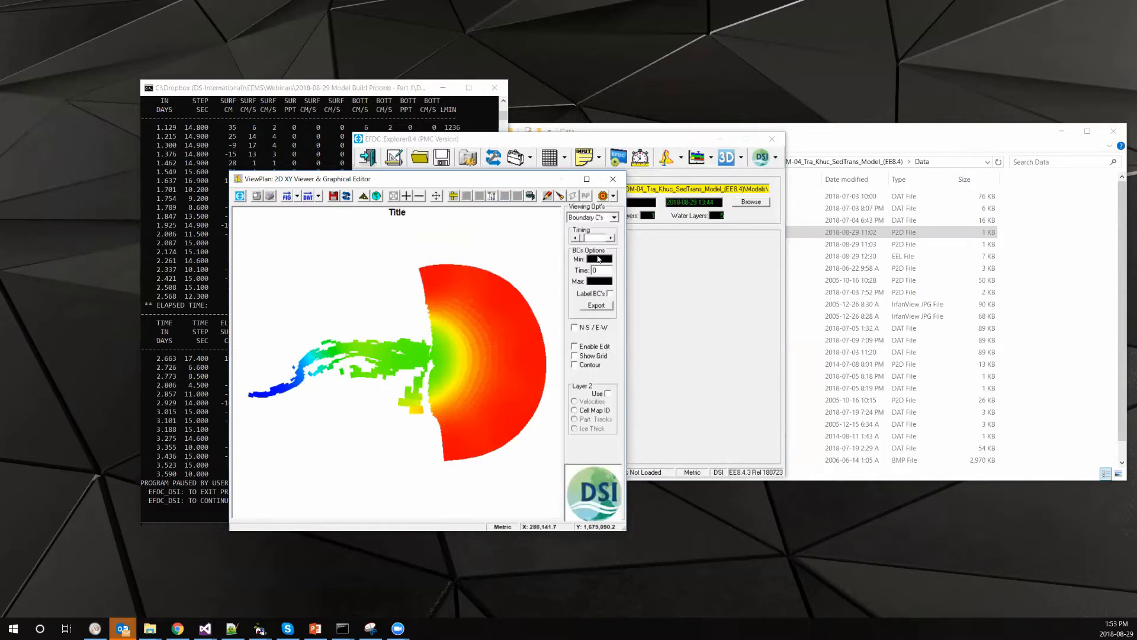
left_click(590, 348)
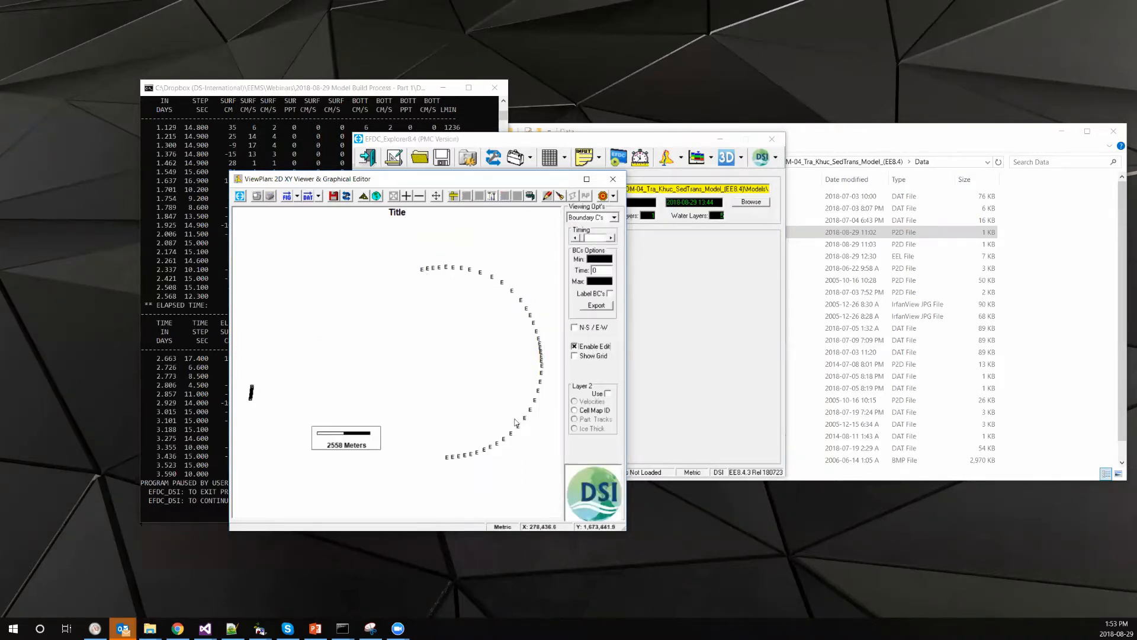
right_click(527, 312)
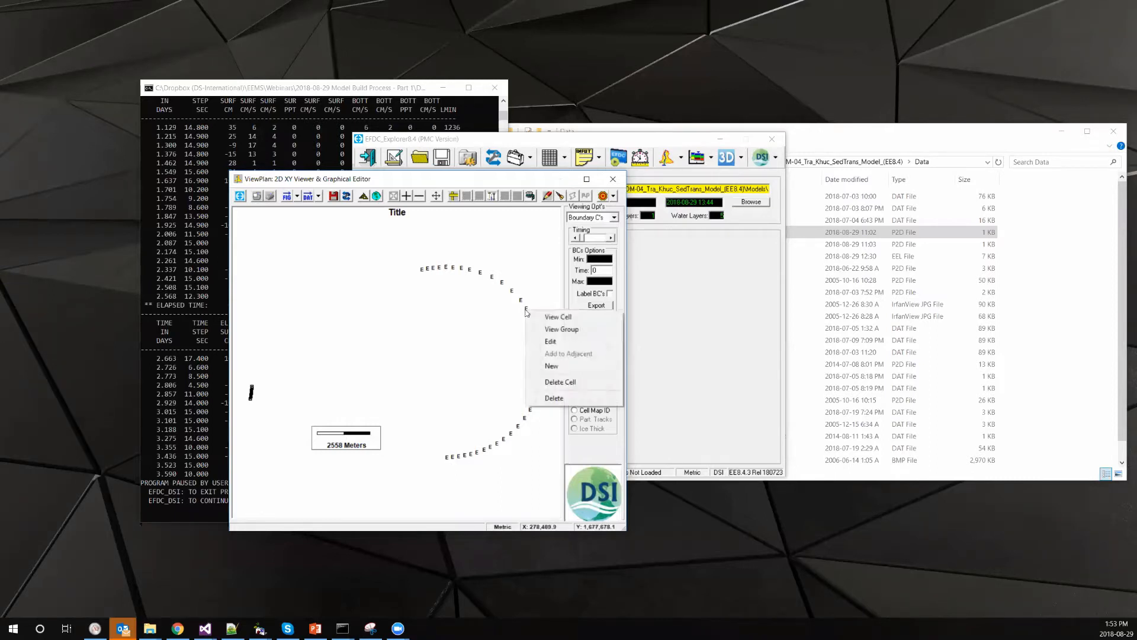
left_click(560, 343)
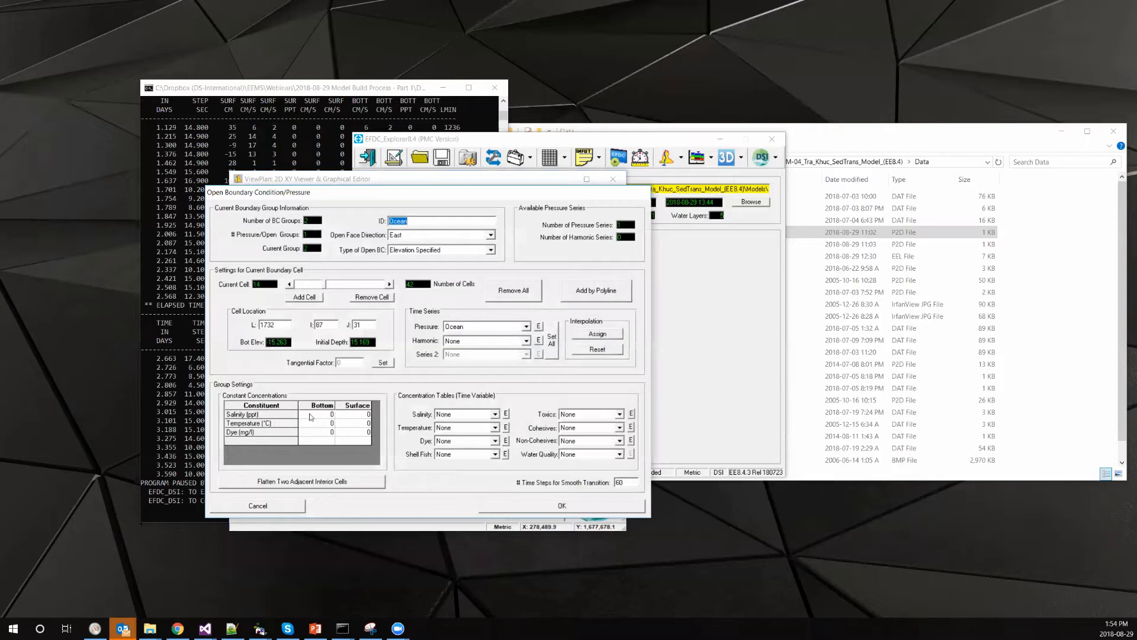
Set the Ocean boundary's constant salinity to 35 ppt, unload the current model output, and close the plan view
left_click(461, 415)
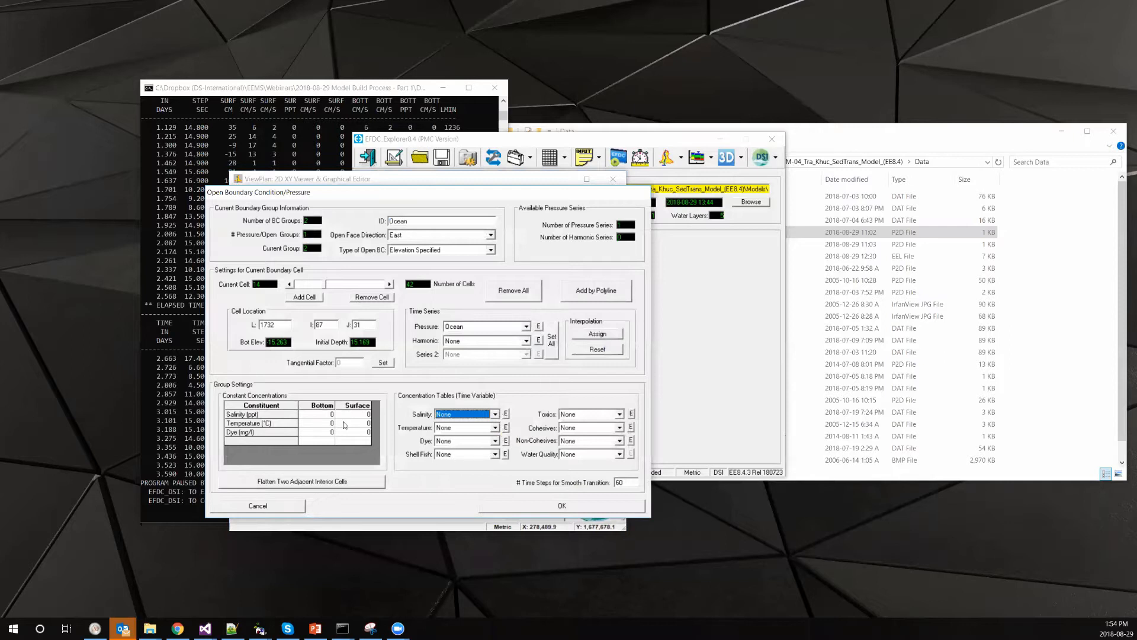
left_click(313, 416)
key("Tab")
type("35")
left_click(550, 503)
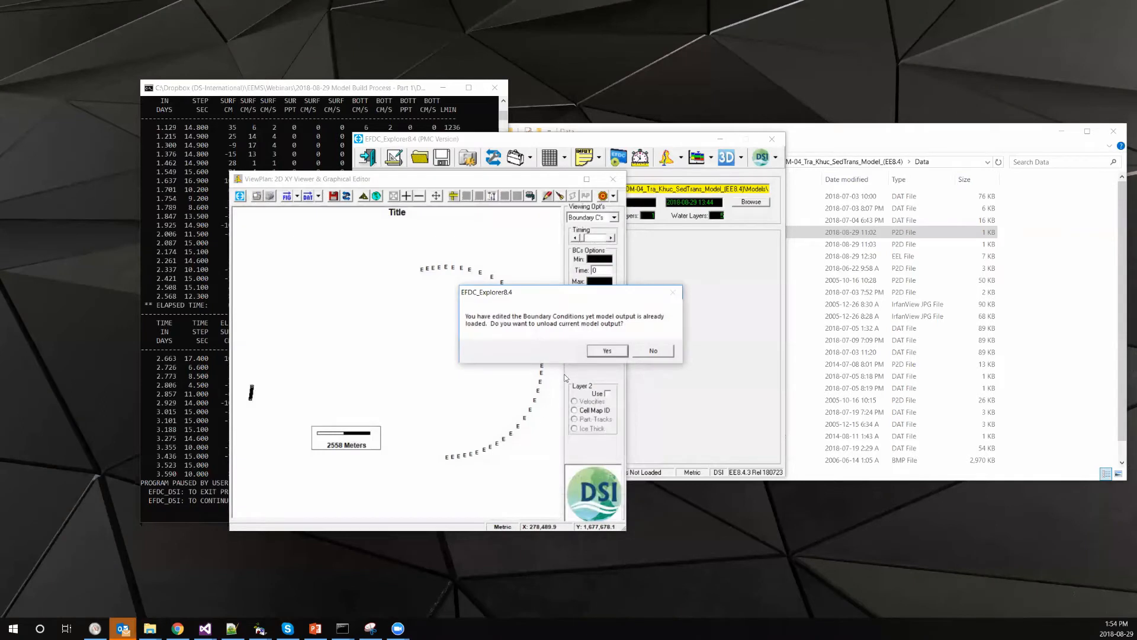
left_click(620, 354)
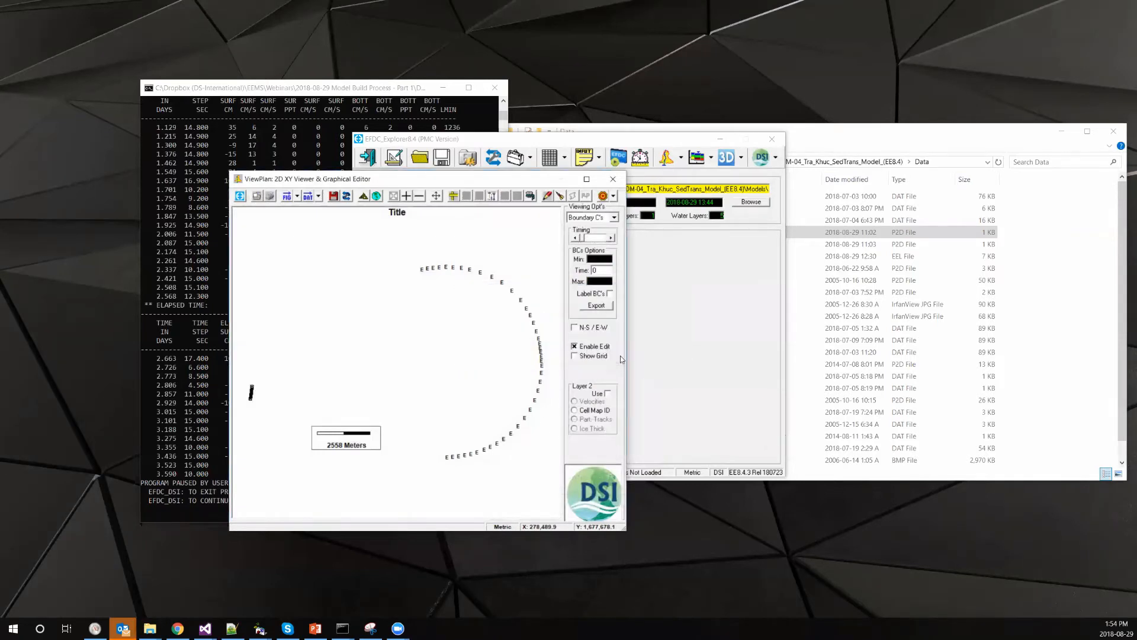
left_click(240, 196)
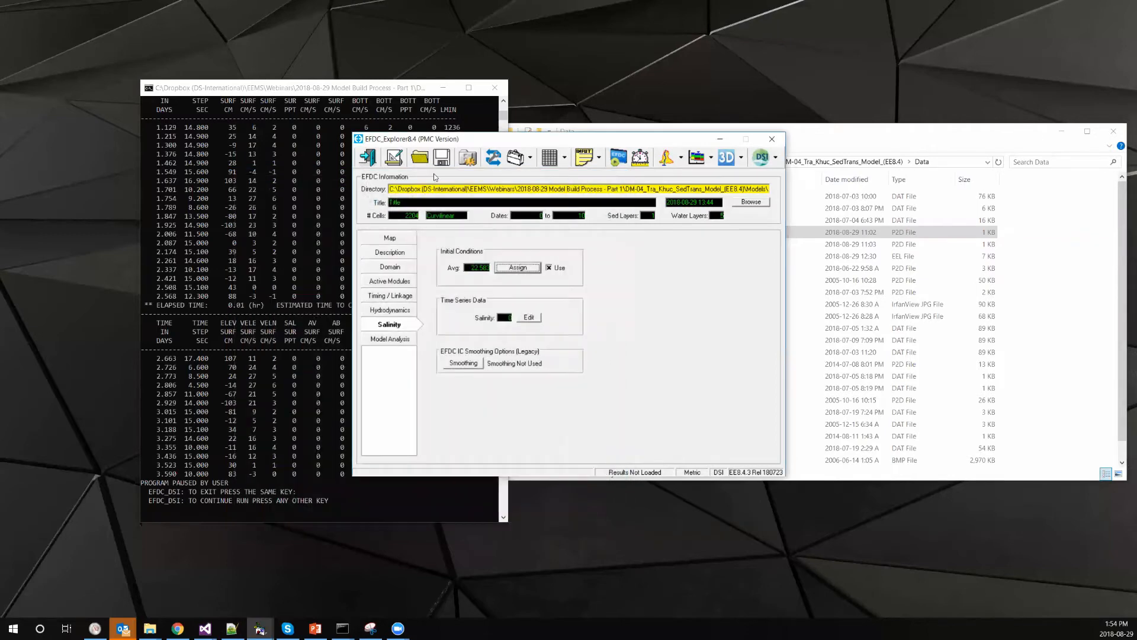
Save the project with a full write to a new directory named Demo2 in the Models folder
left_click(441, 157)
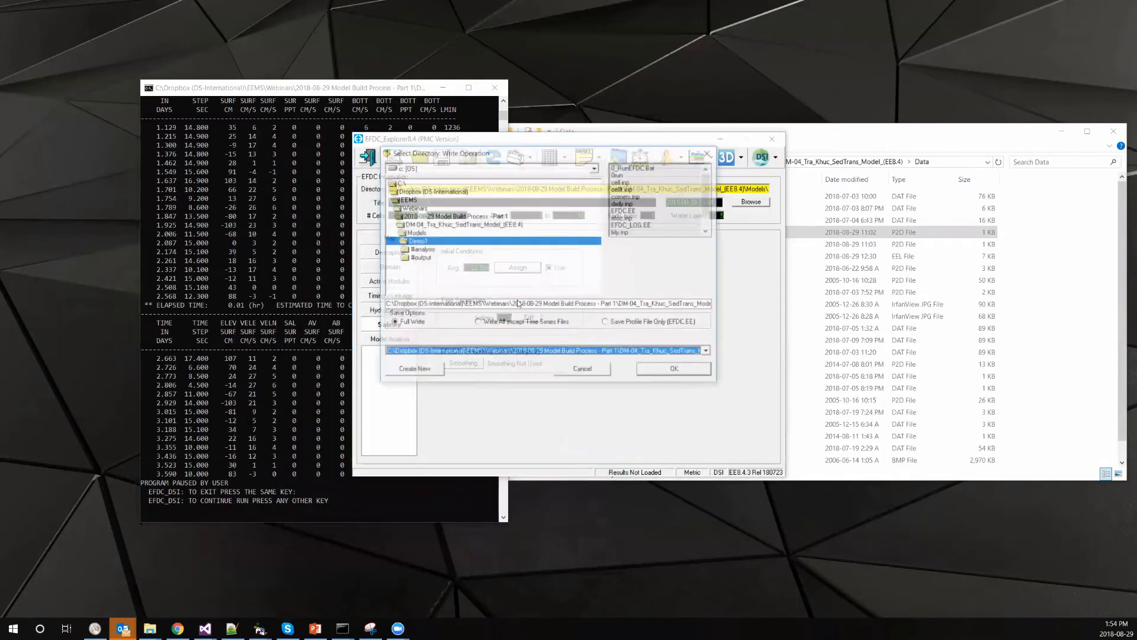
double_click(421, 233)
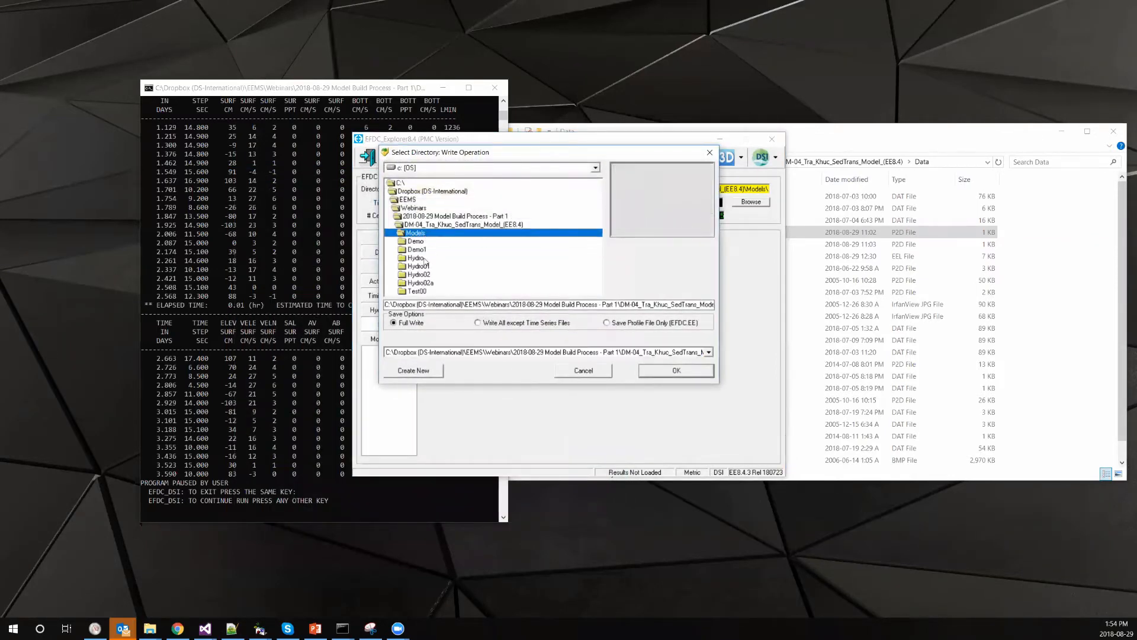
left_click(412, 372)
type("Demo2")
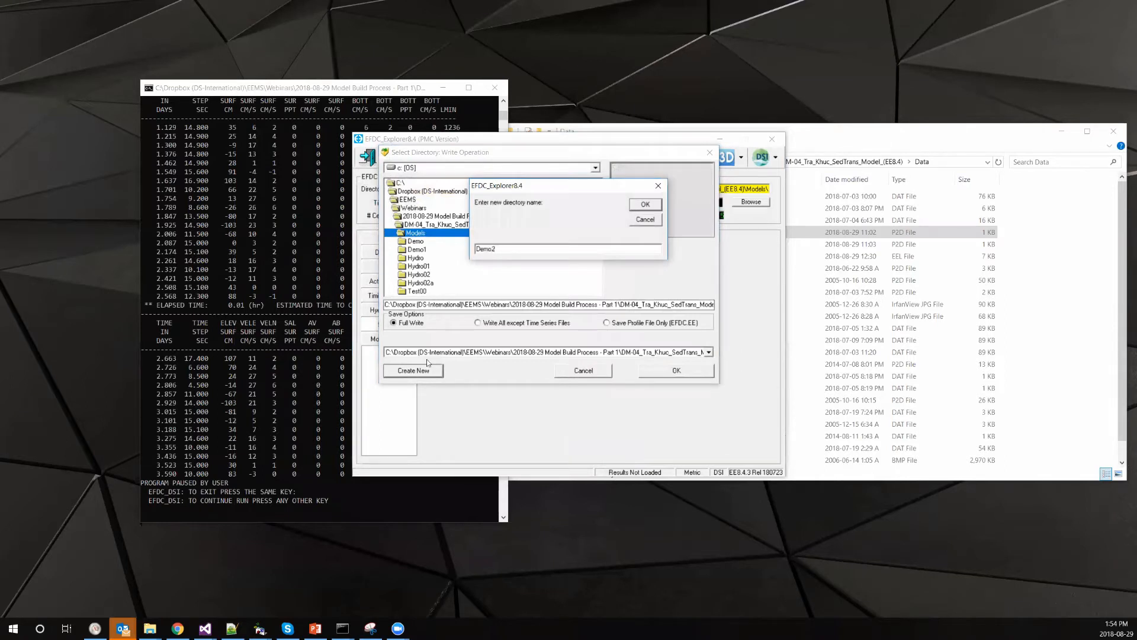
key("Return")
left_click(677, 371)
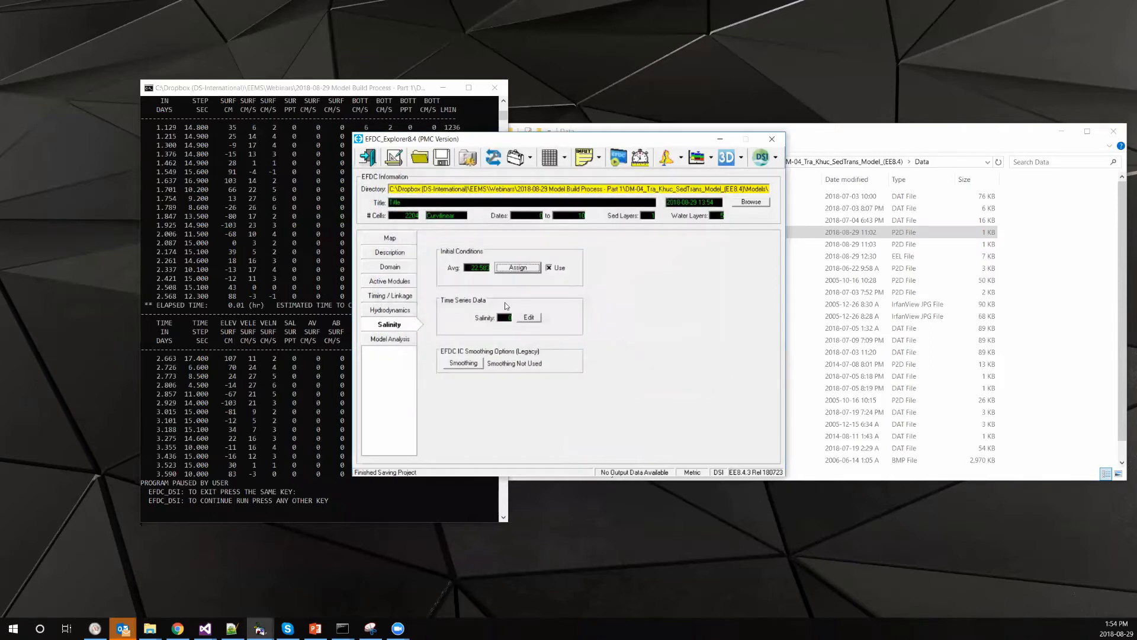
Browse the Demo2 EFDC input files, point out salt.inp, and close the file list without opening anything
left_click(599, 159)
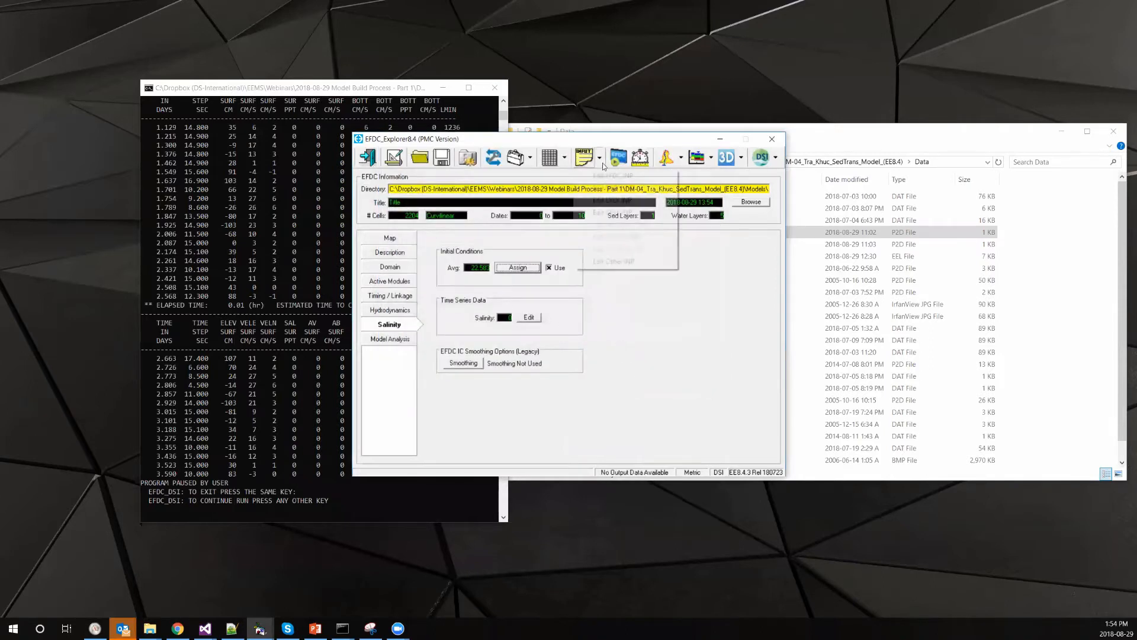
left_click(633, 259)
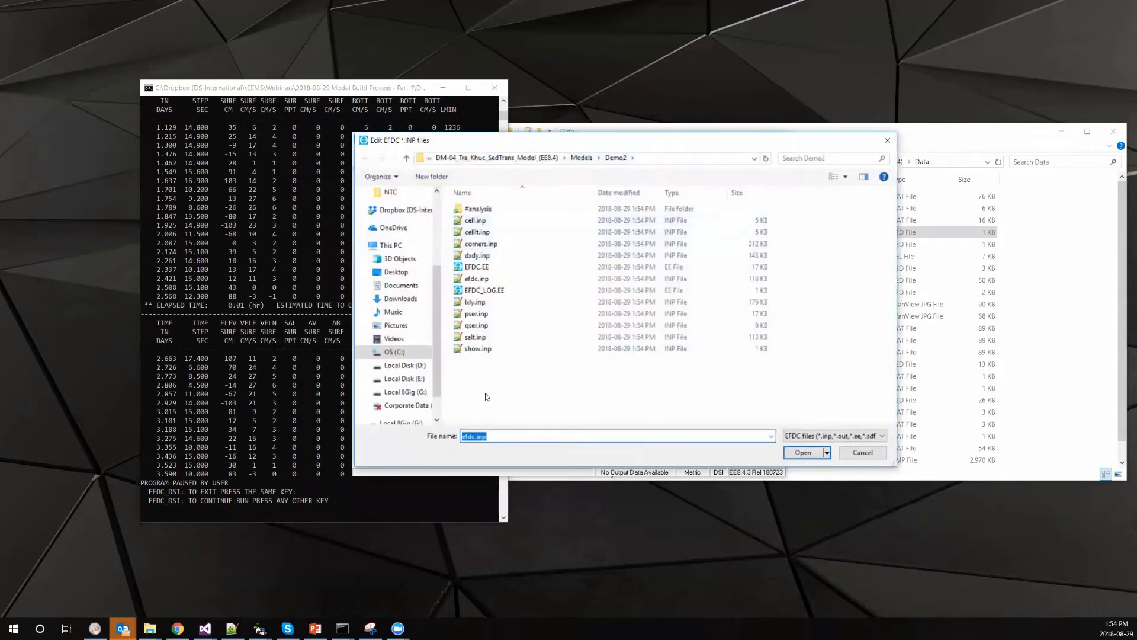
left_click(462, 336)
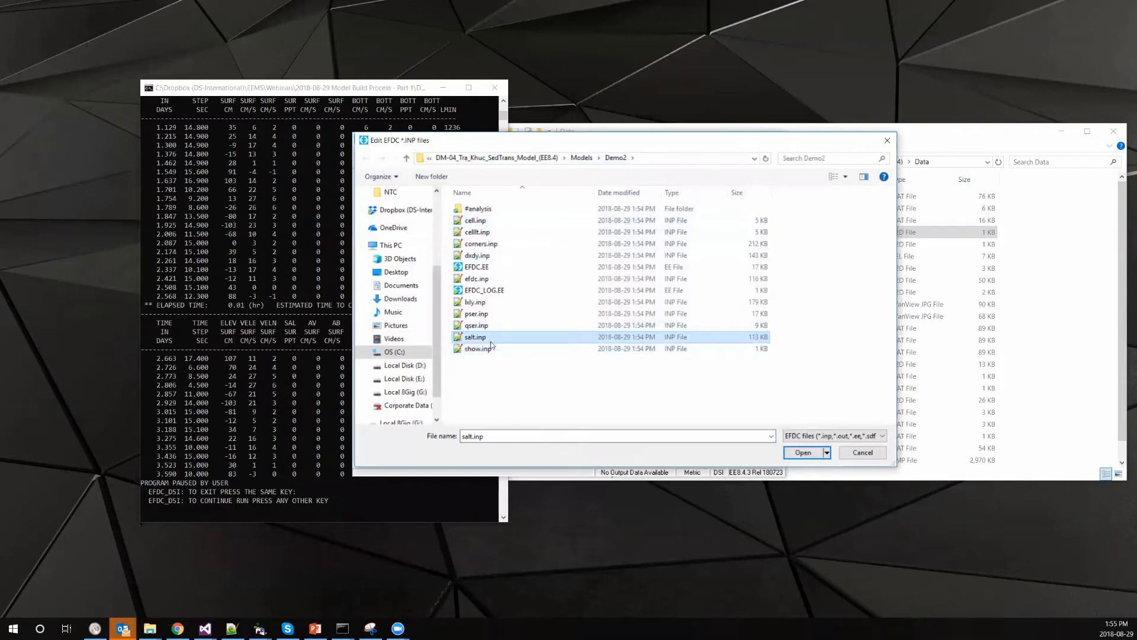
left_click(863, 452)
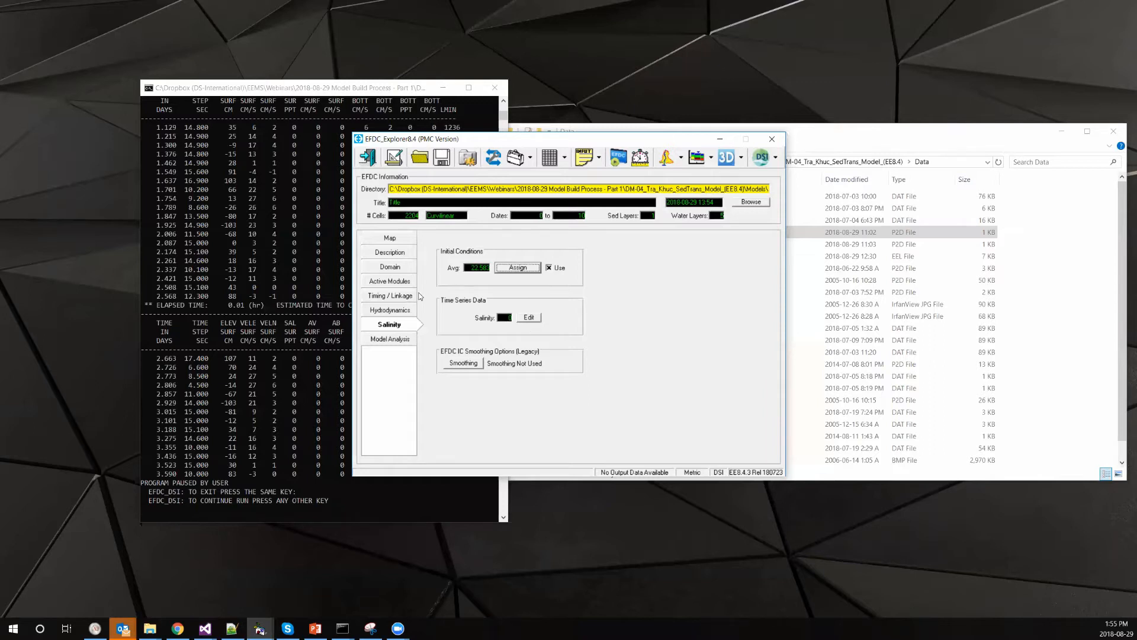
Check the active modules and water layers, run the Demo2 model with EFDC+, and pause the run
left_click(407, 281)
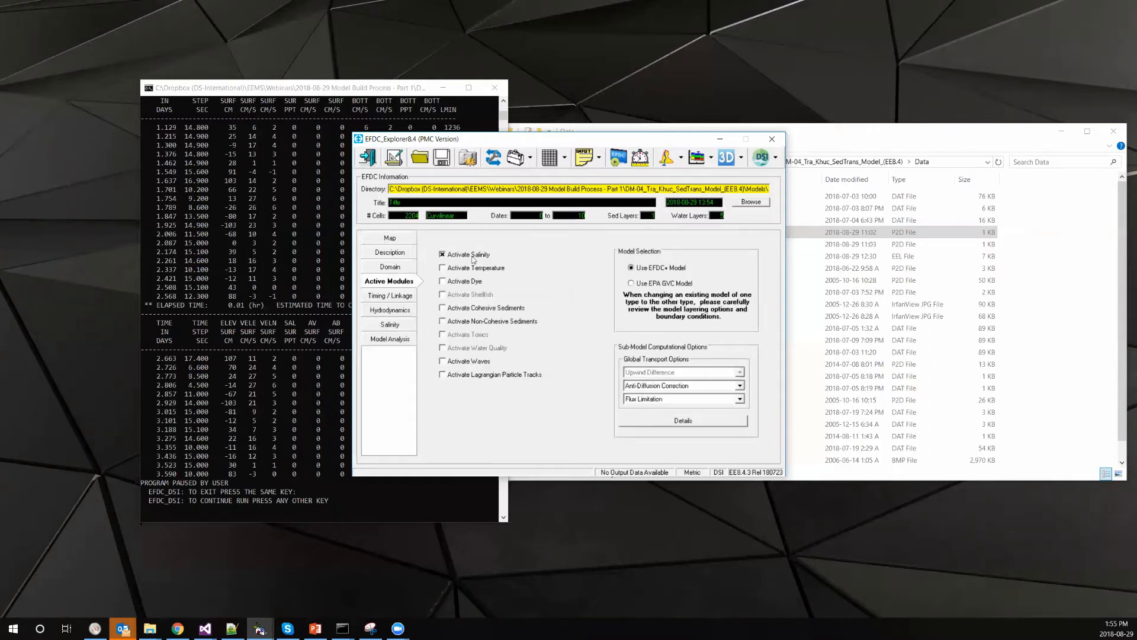
left_click(394, 269)
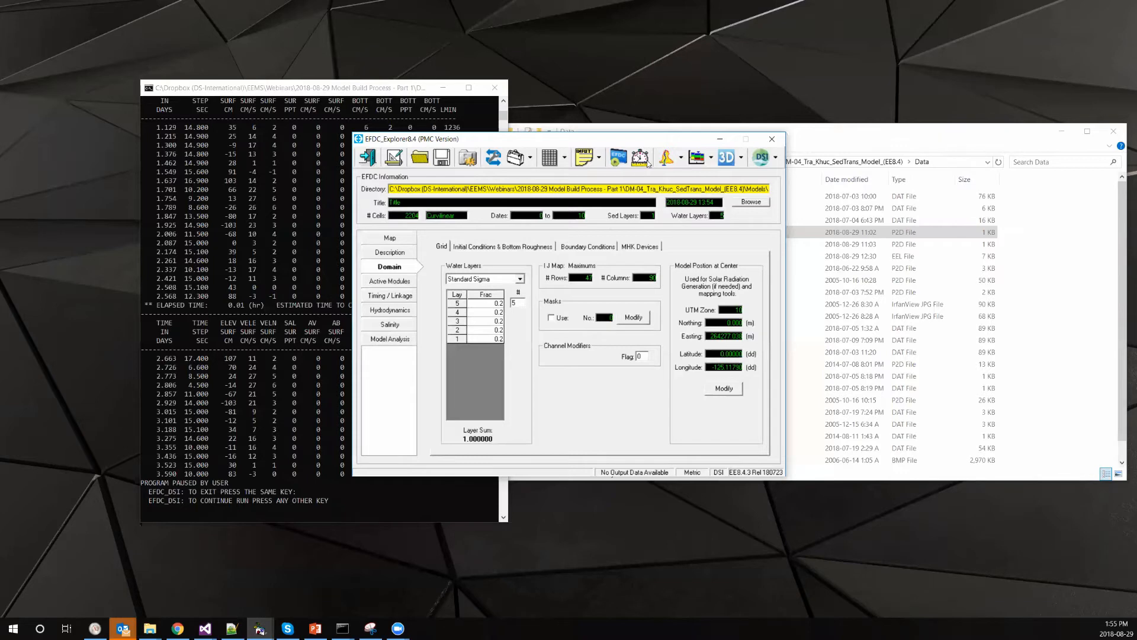
left_click(616, 159)
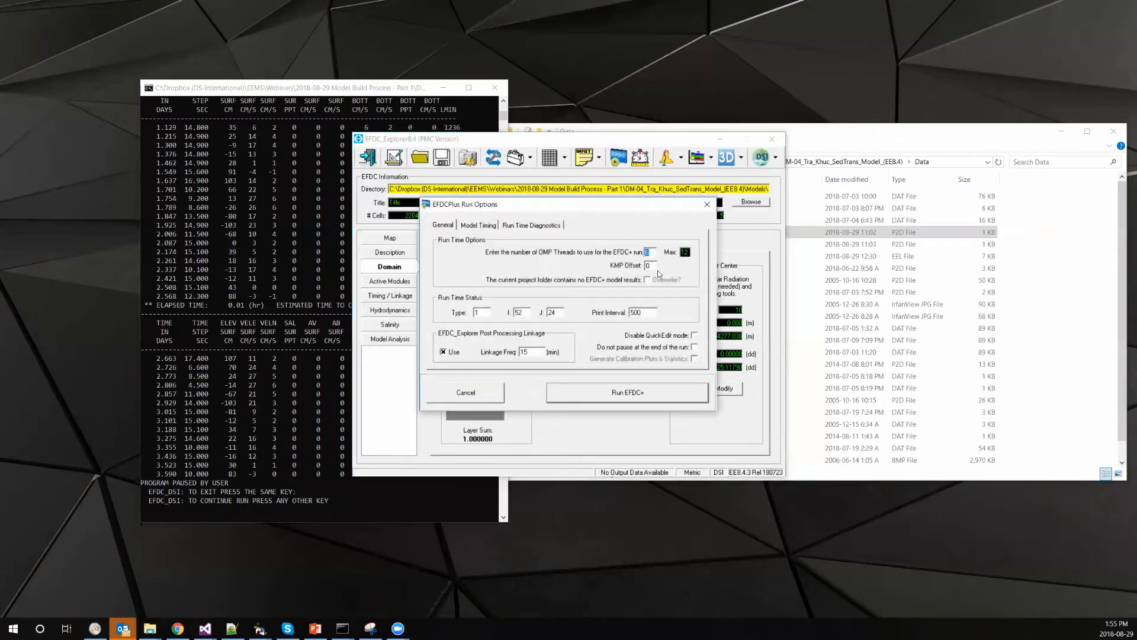
left_click(631, 400)
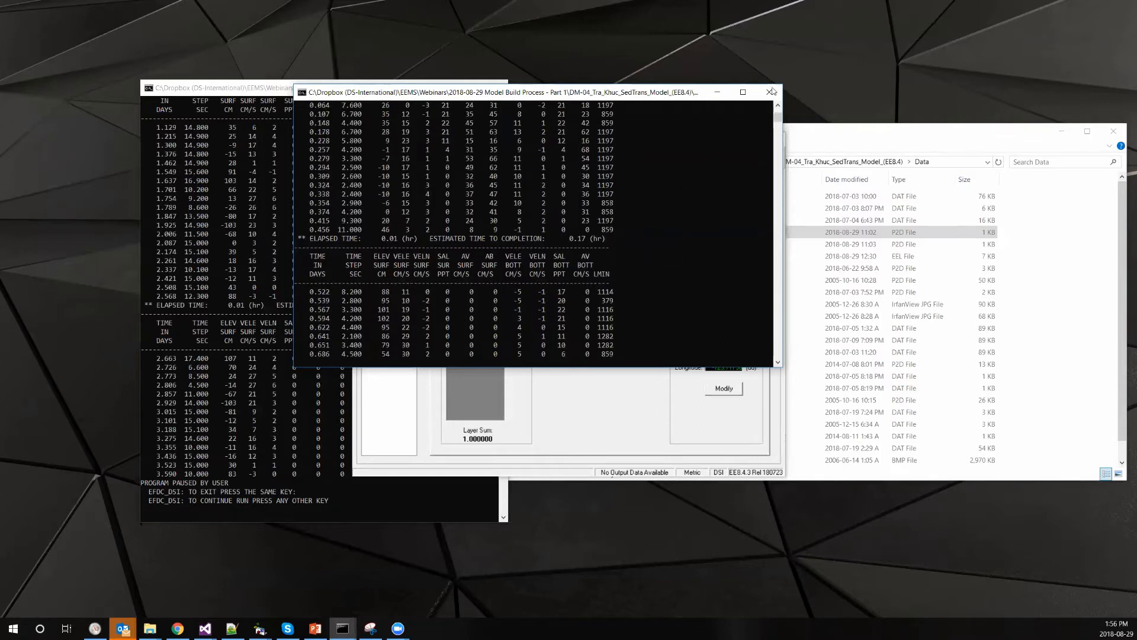
left_click(621, 221)
key("b")
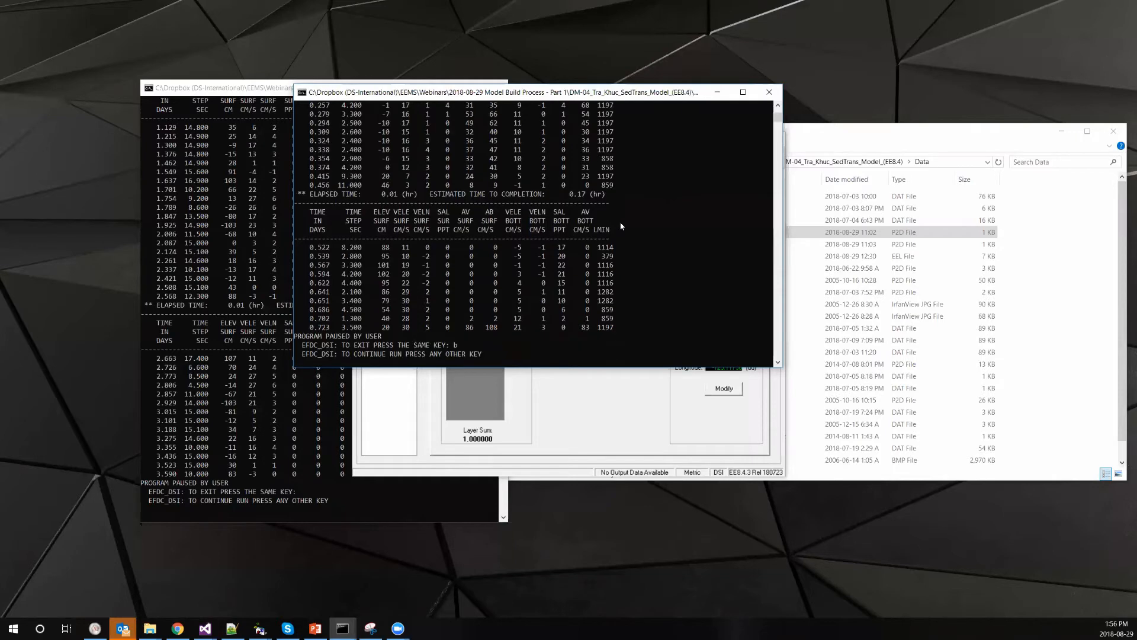
Open the Hydro02a project from the Models folder and check its active modules and water layers
left_click(652, 423)
left_click(419, 157)
left_click(602, 351)
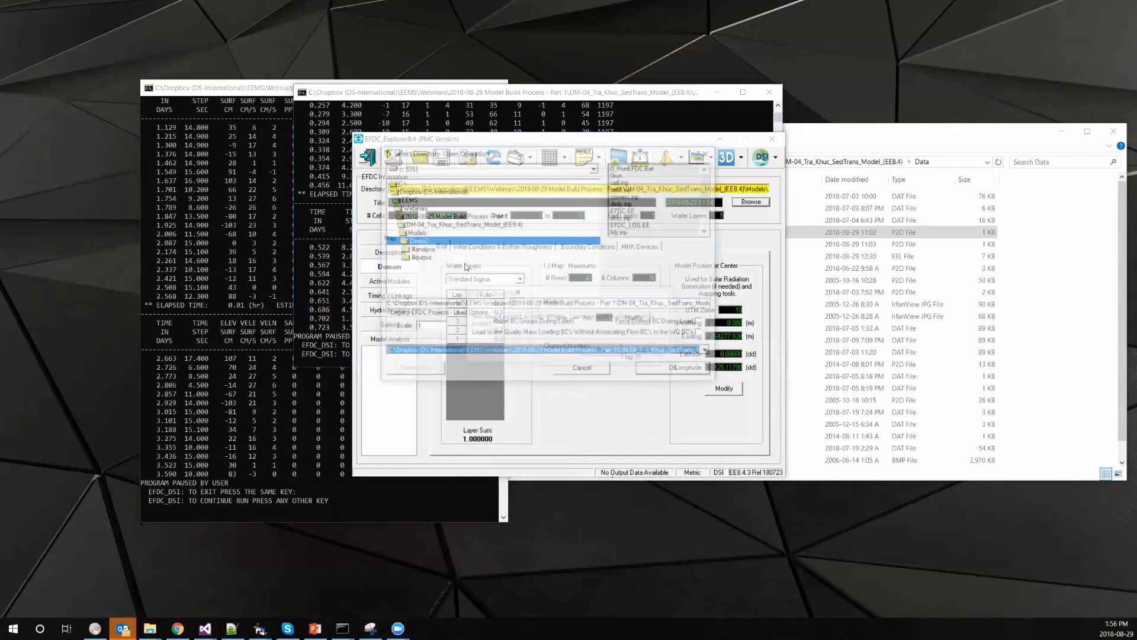
double_click(432, 234)
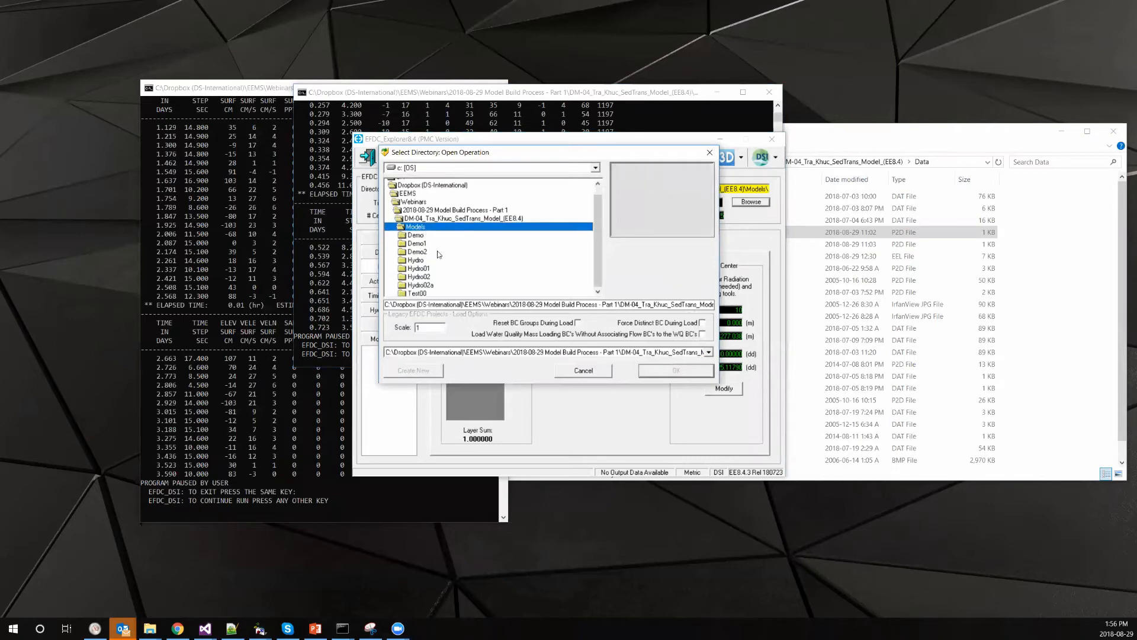
double_click(422, 283)
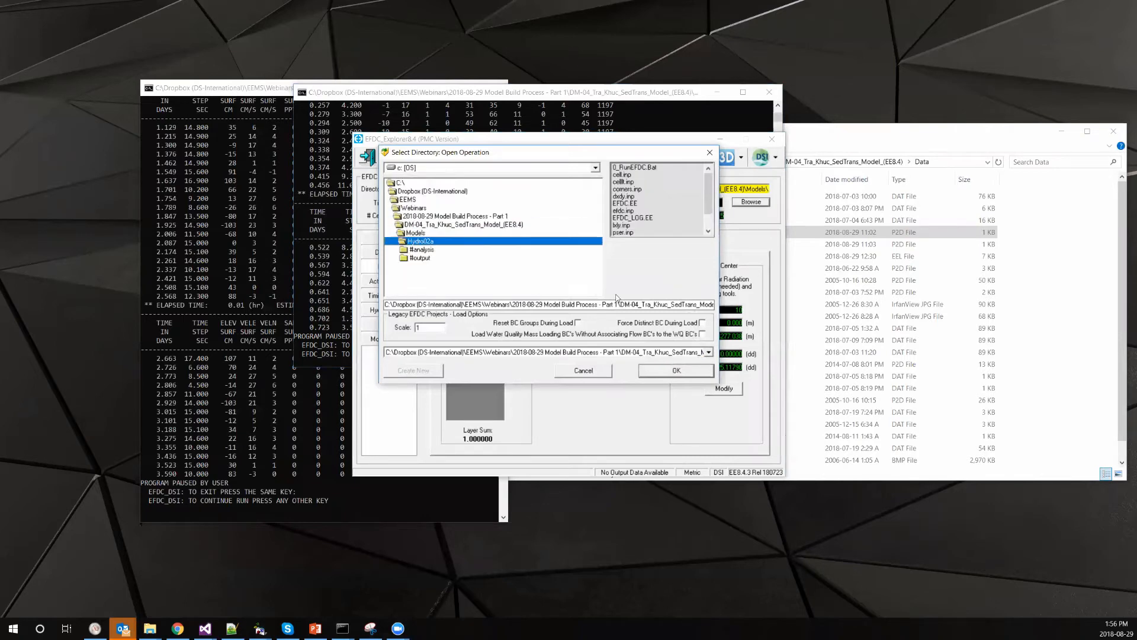
left_click(674, 370)
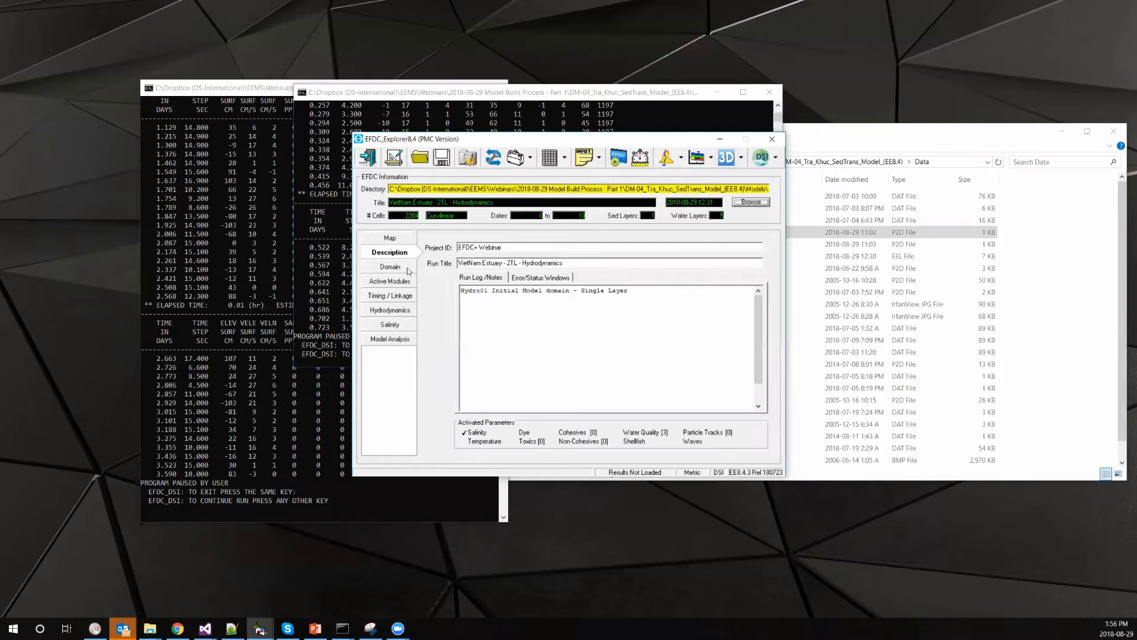
left_click(400, 282)
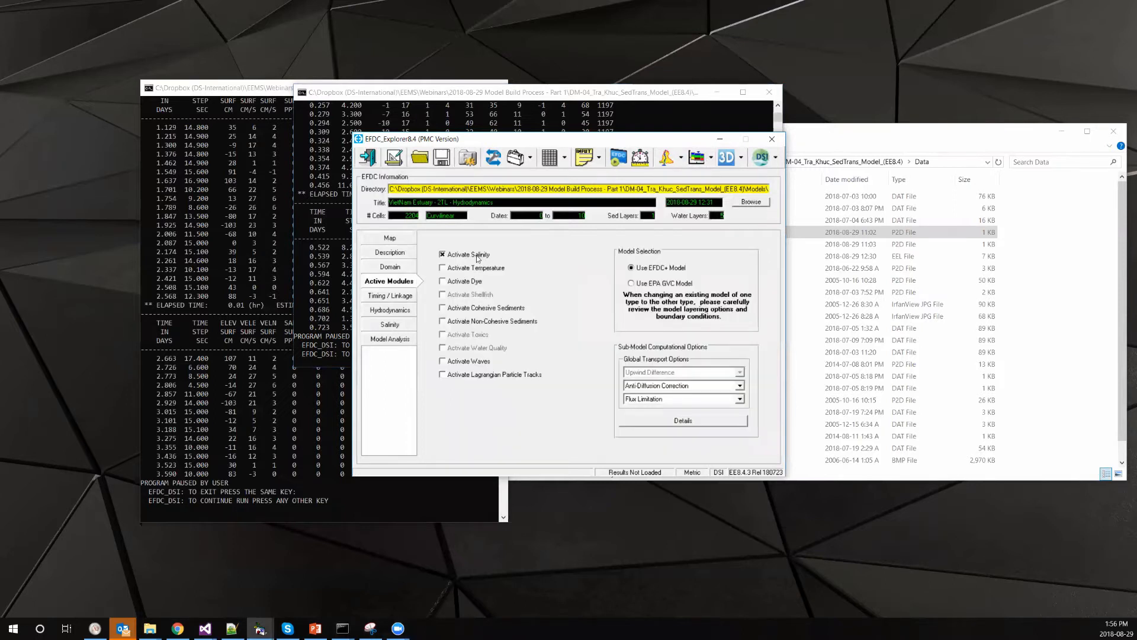
left_click(391, 268)
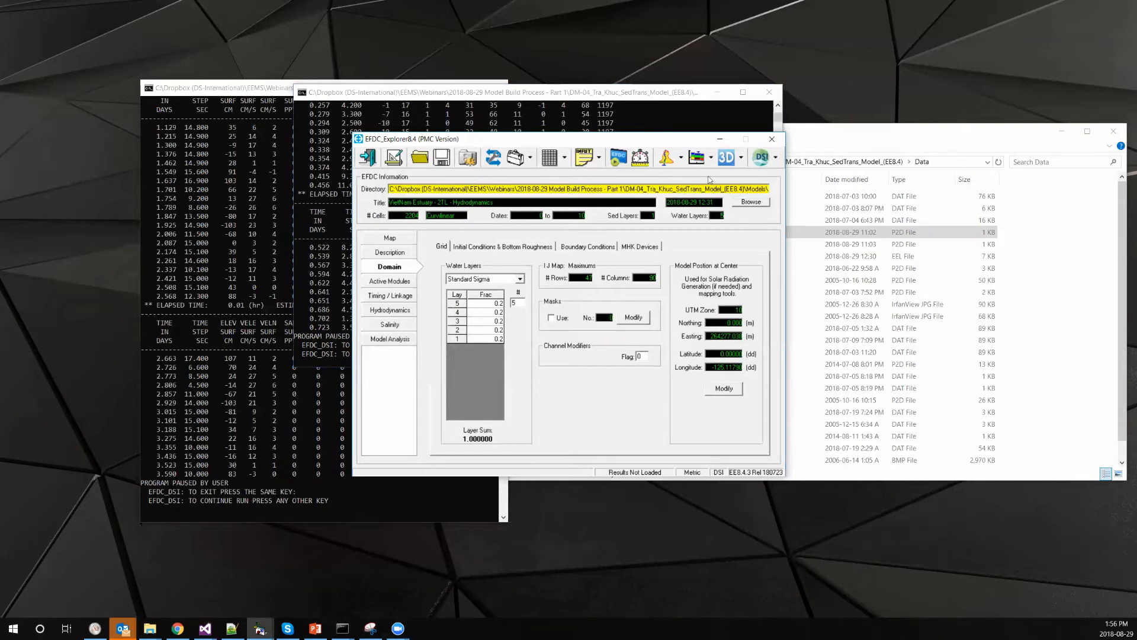
View the depth-averaged salinity by layer in the plan view at different model times
left_click(667, 157)
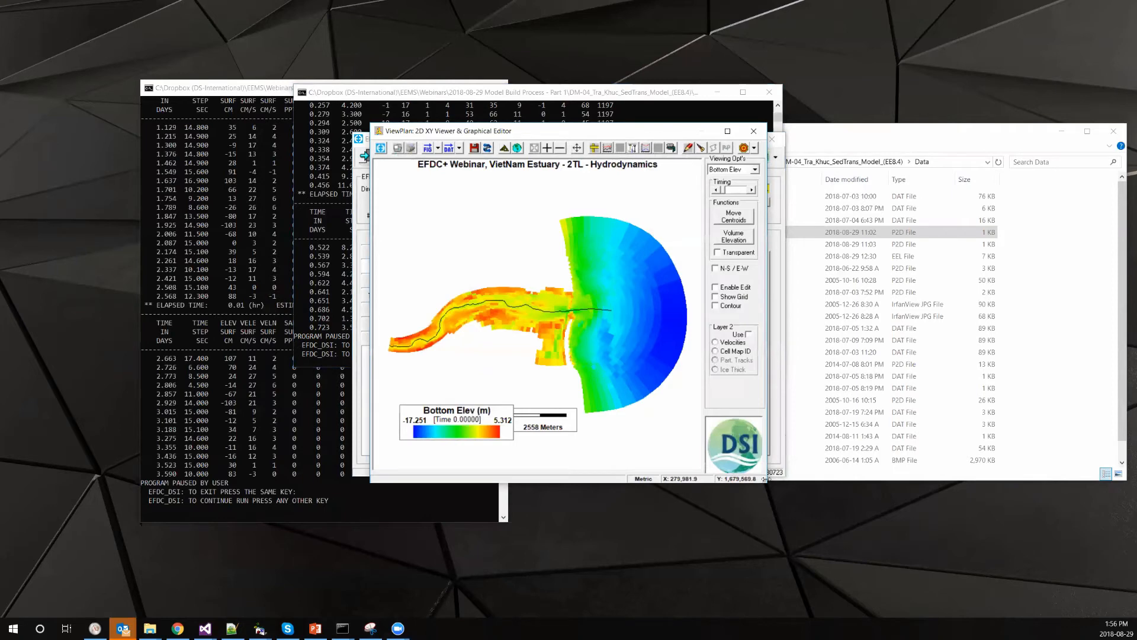
left_click(977, 170)
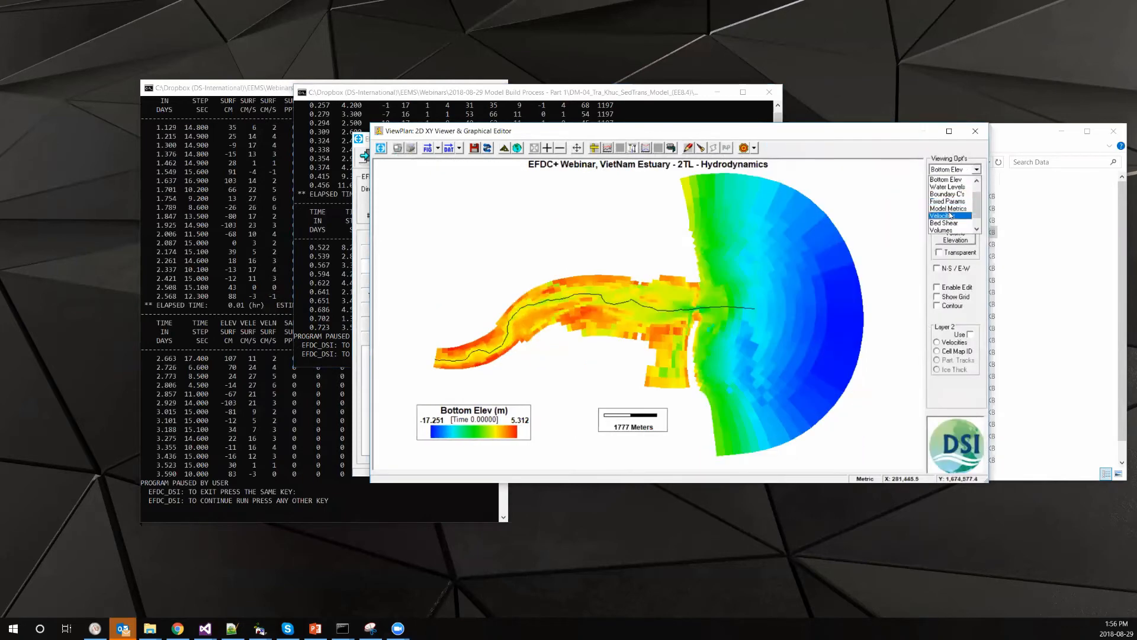
scroll(951, 231, "down", 3)
left_click(951, 230)
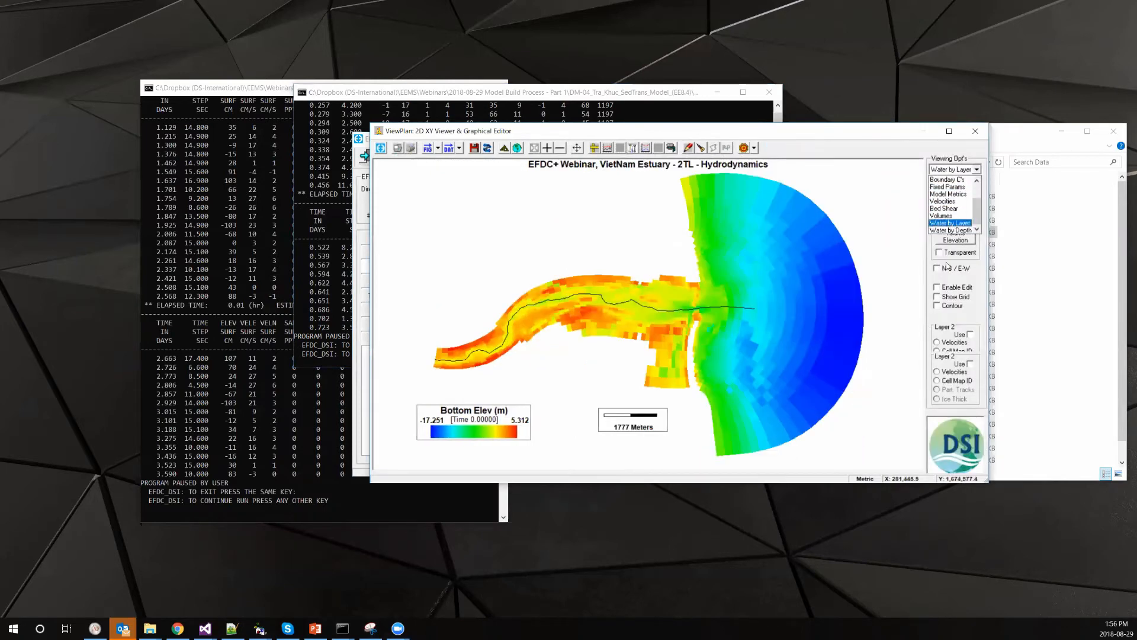
left_click(954, 192)
left_click_drag(955, 192, 973, 192)
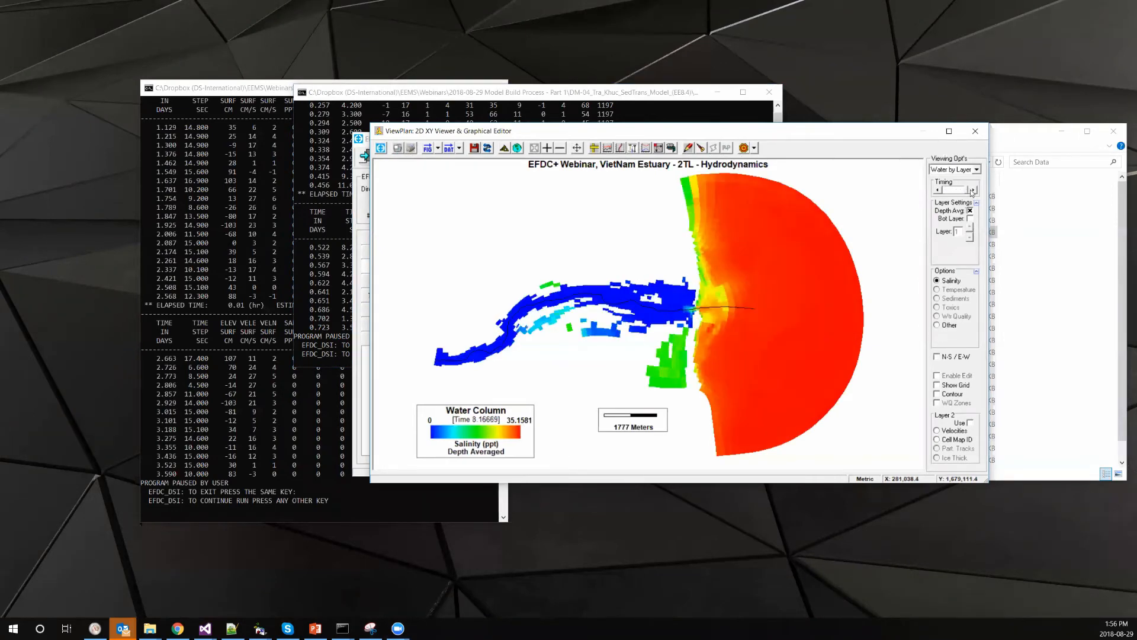
left_click(967, 189)
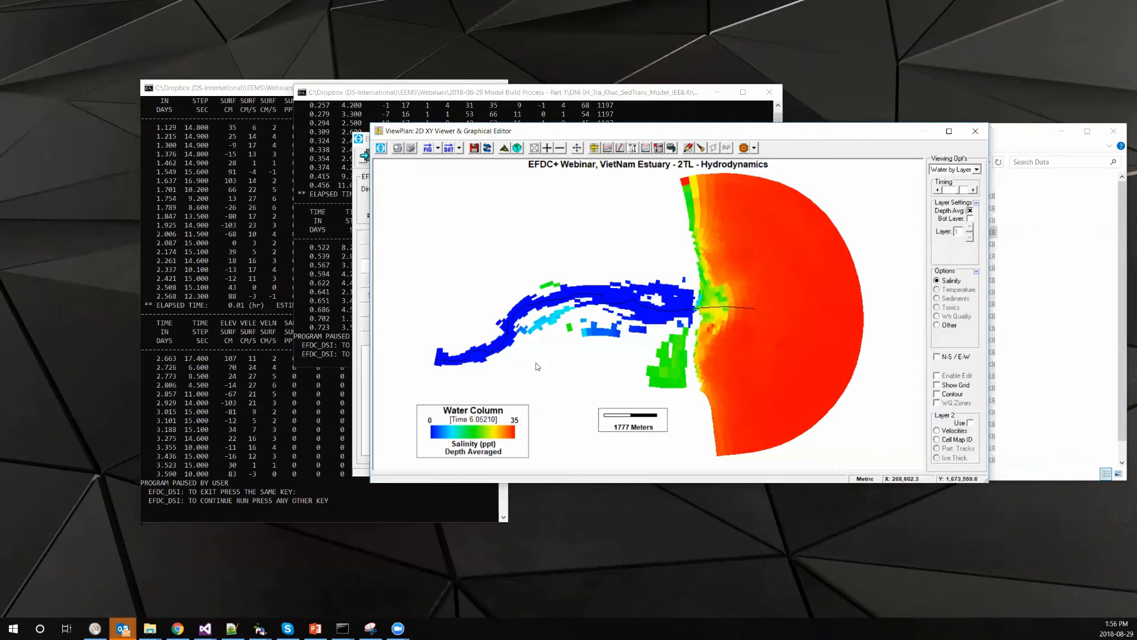
Add a boundary timing frame for the Ocean group and place it at the lower-right corner of the plot
key("alt+Tab")
double_click(482, 445)
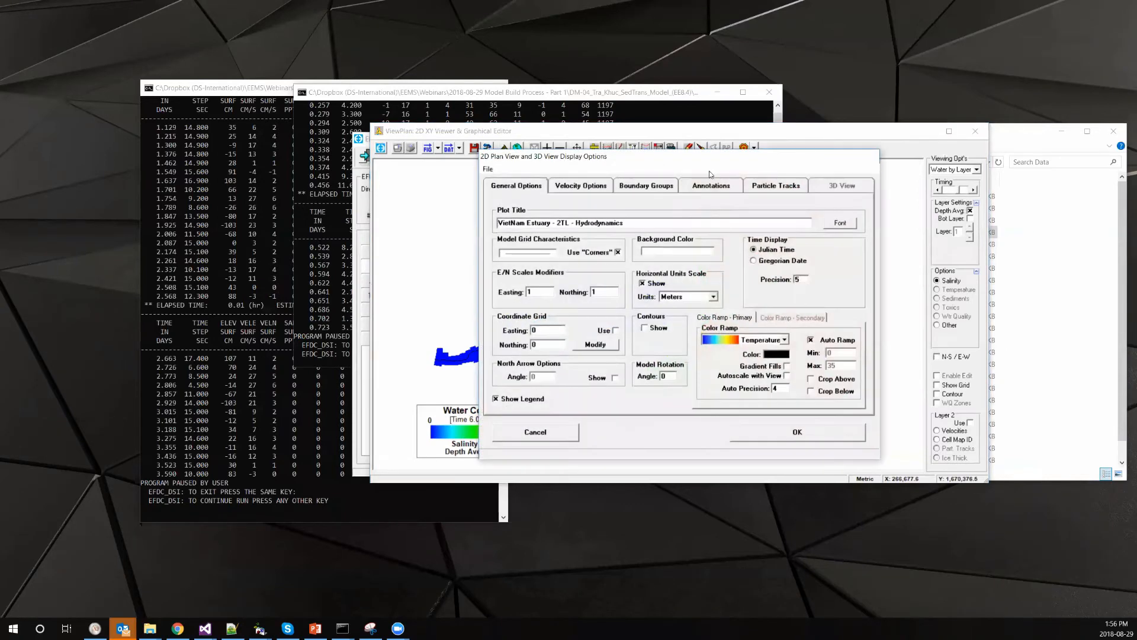
left_click(711, 185)
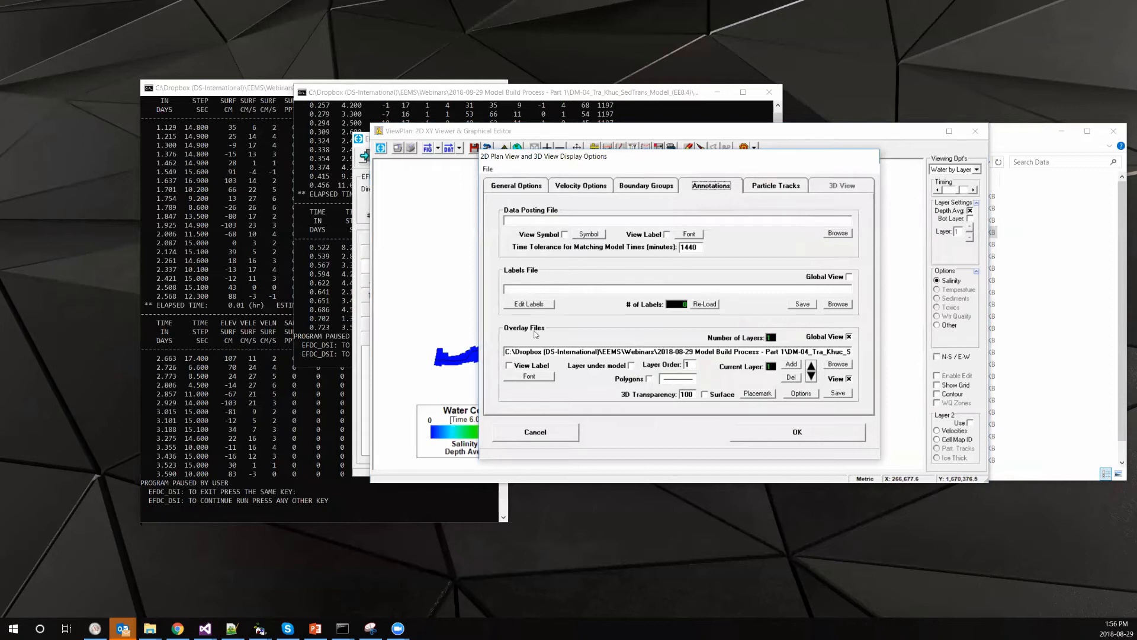
left_click(647, 188)
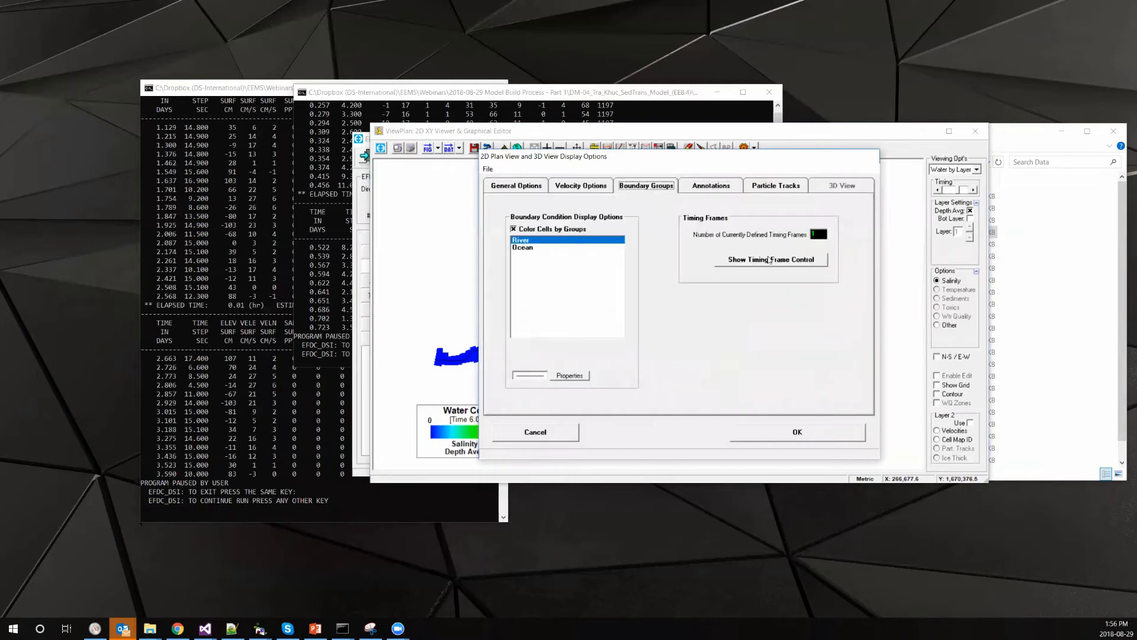
left_click(771, 260)
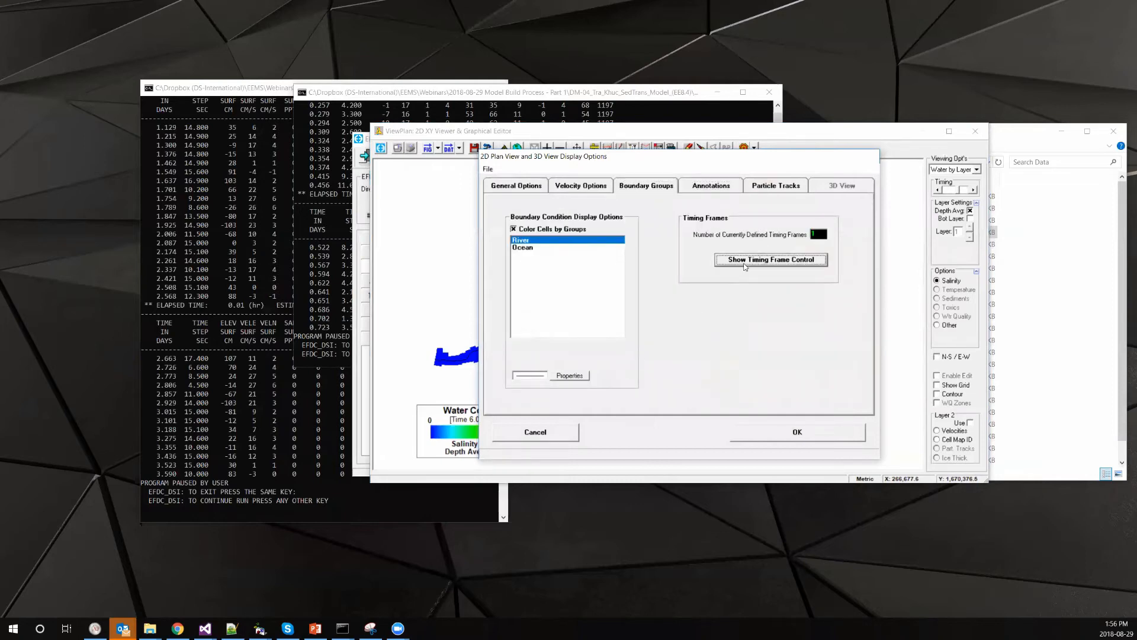
left_click(564, 242)
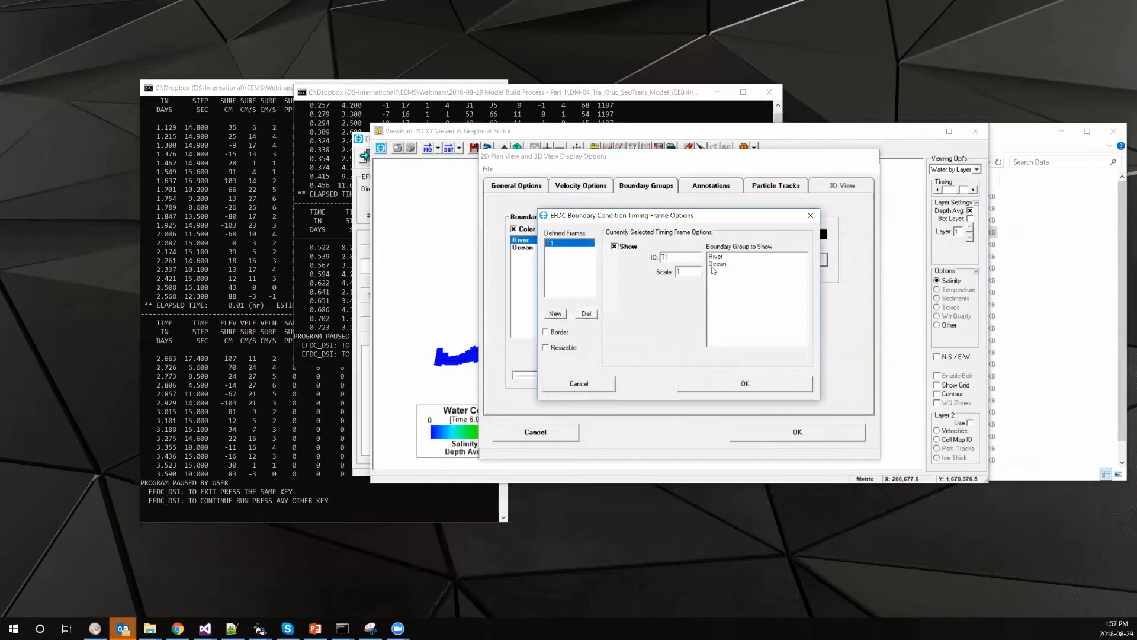
left_click(715, 264)
left_click_drag(685, 272, 676, 273)
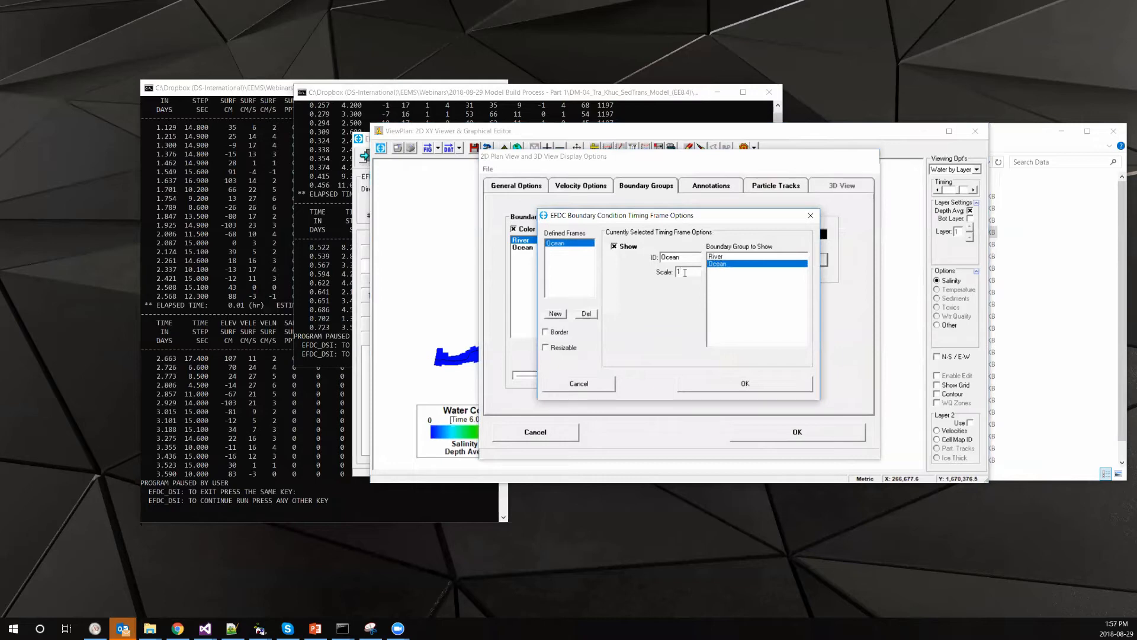
left_click(779, 389)
left_click(789, 437)
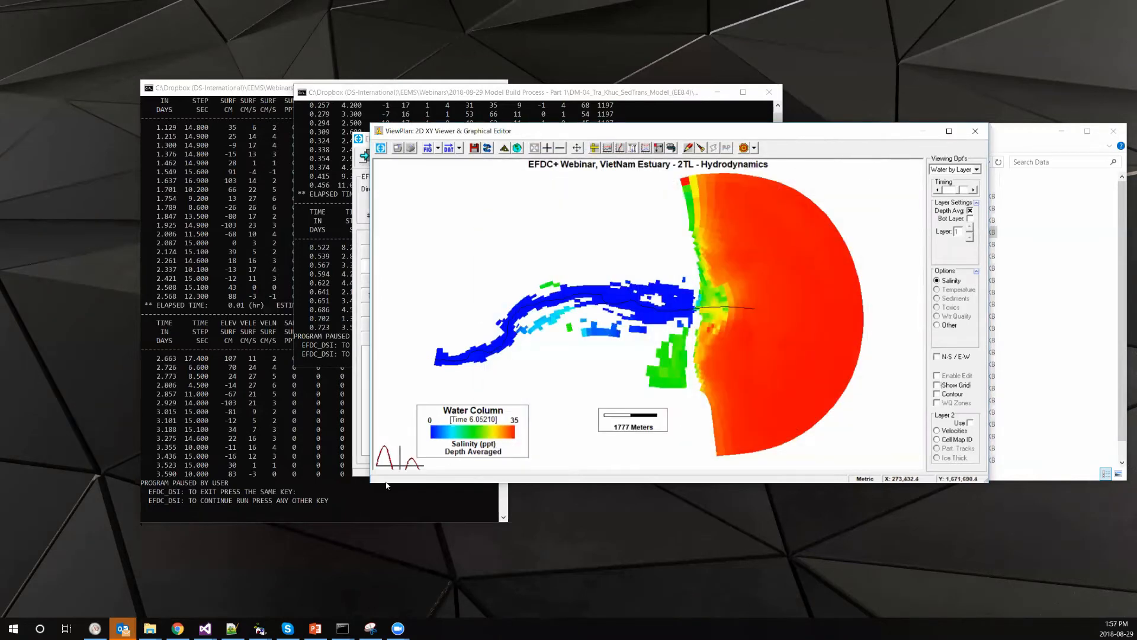
left_click_drag(391, 448, 862, 403)
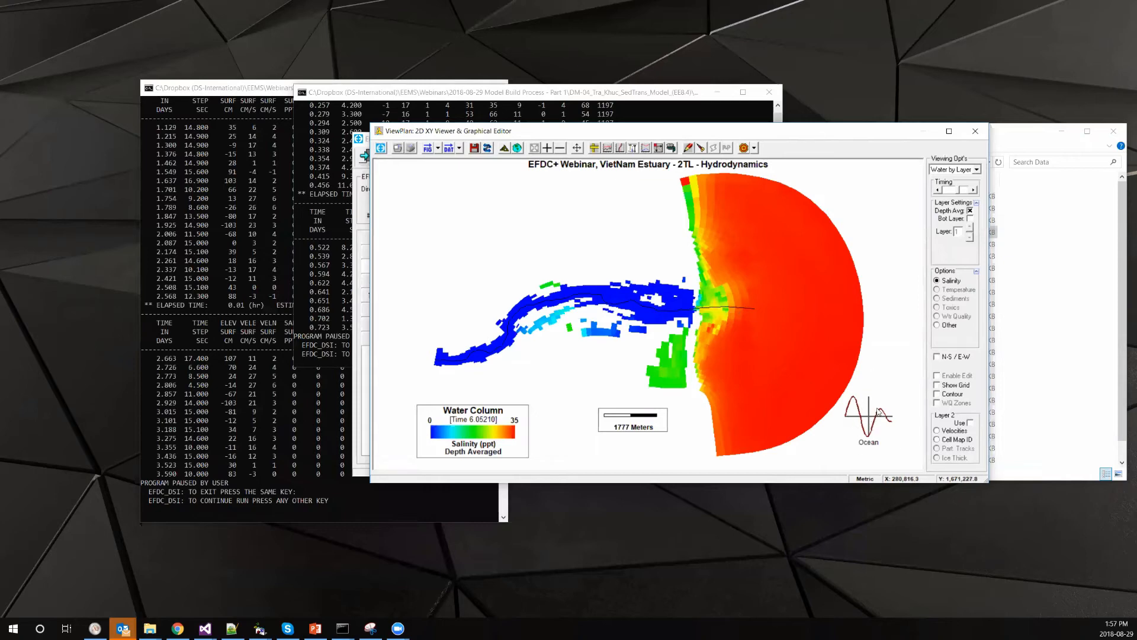
Use the Ocean timing frame's Go to Time option to compare salinity at several points in the tide cycle
right_click(879, 413)
left_click(901, 432)
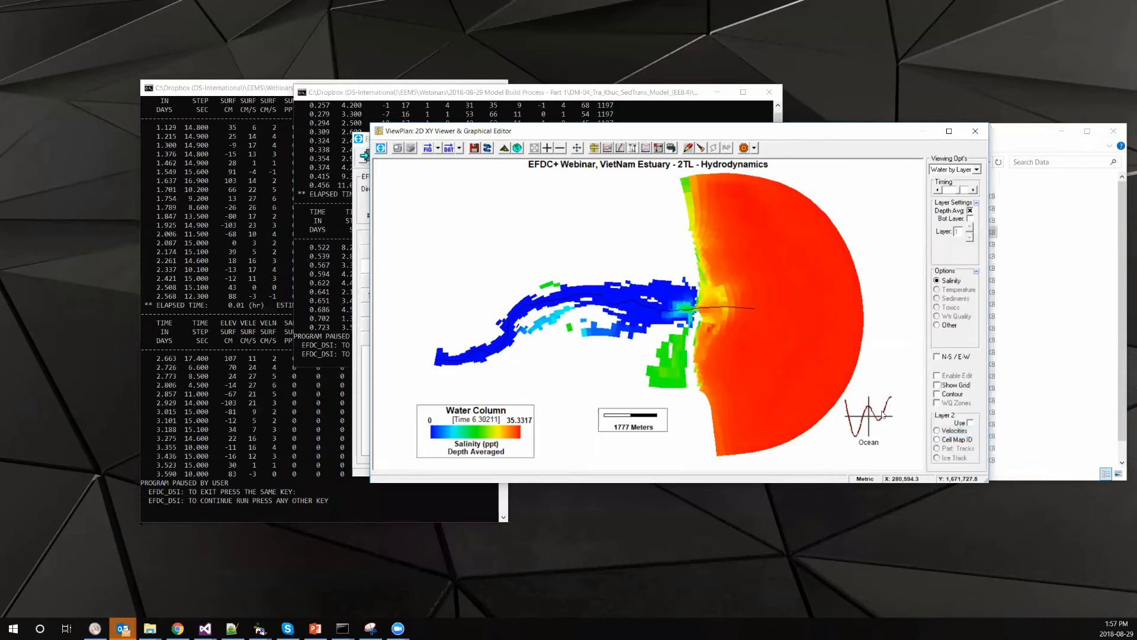
right_click(891, 402)
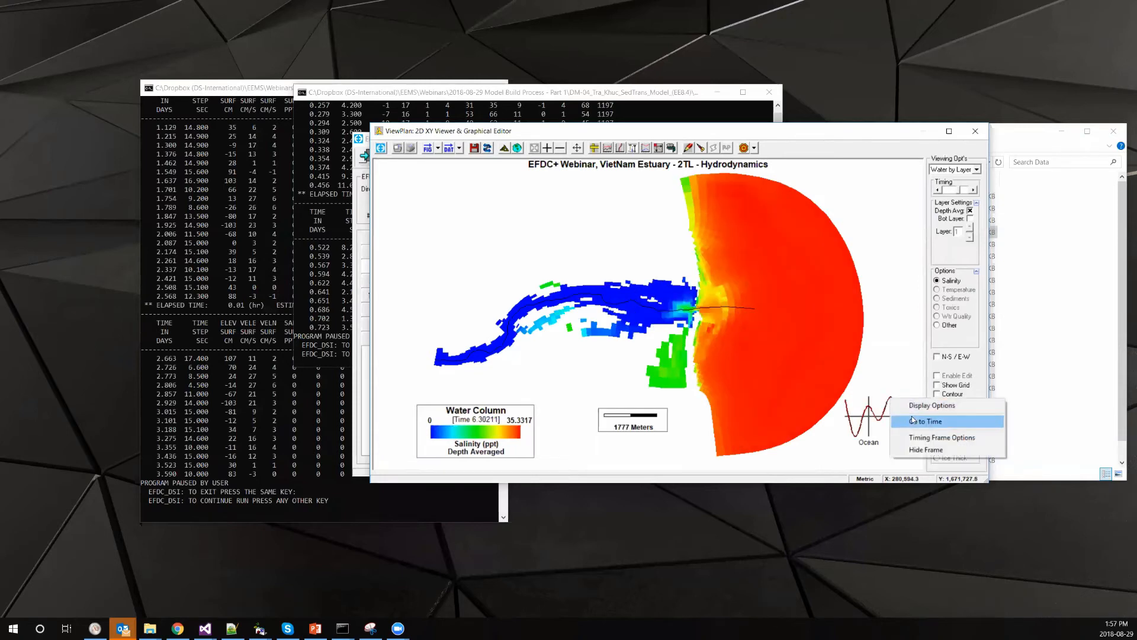
left_click(915, 421)
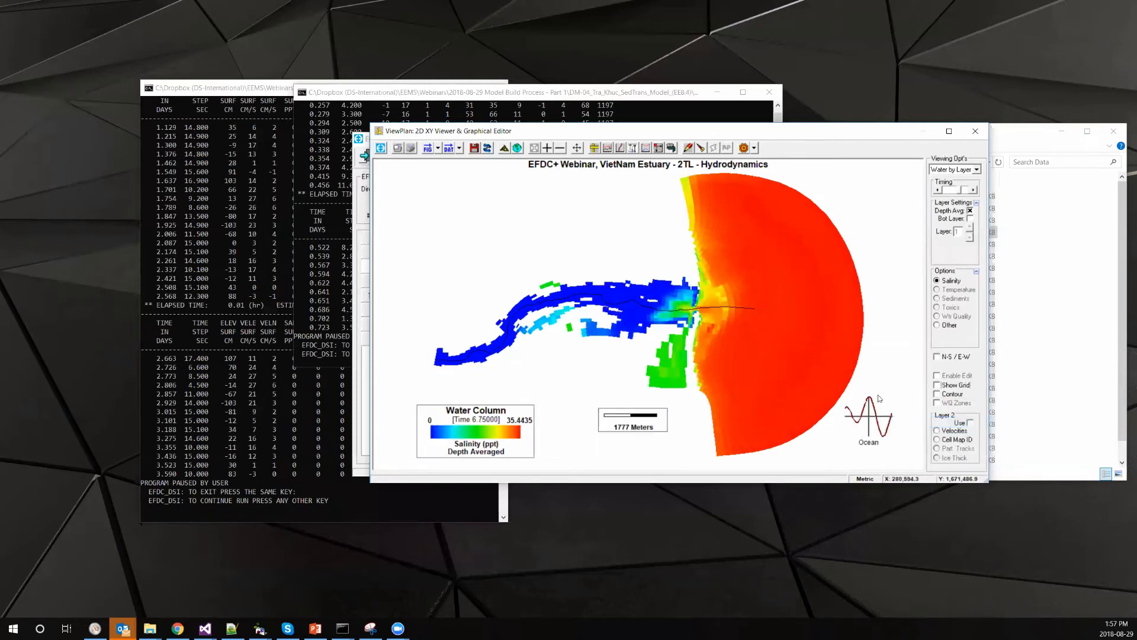
left_click(950, 191)
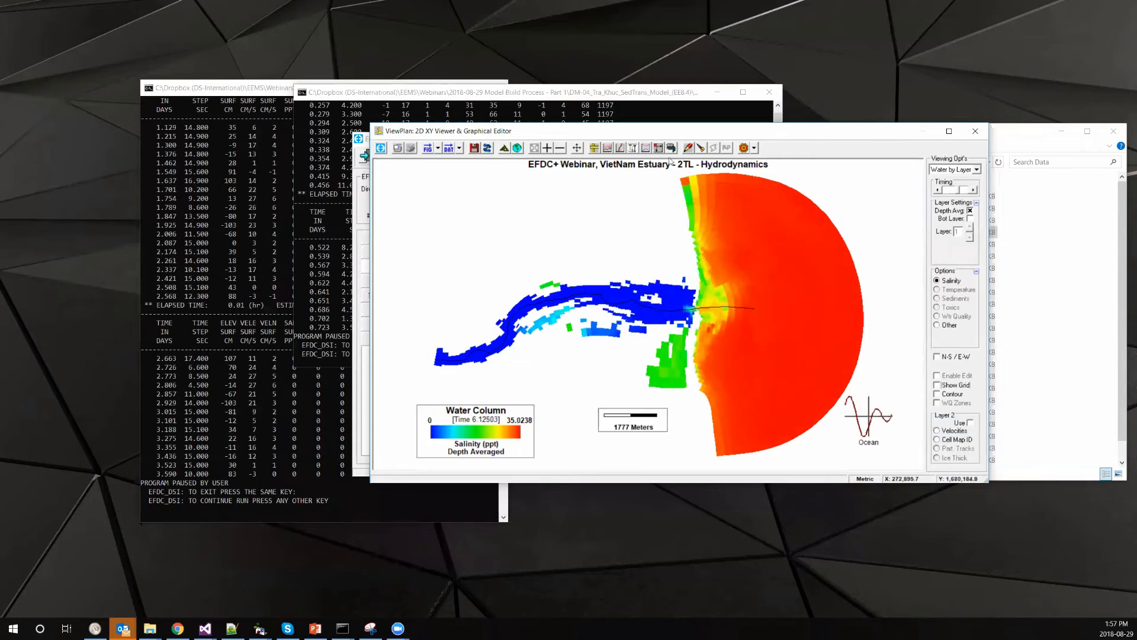
Animate the salinity plot on screen without writing an AVI, using snapshot skip 1 and frame delay 0, and stop the animation
left_click(671, 147)
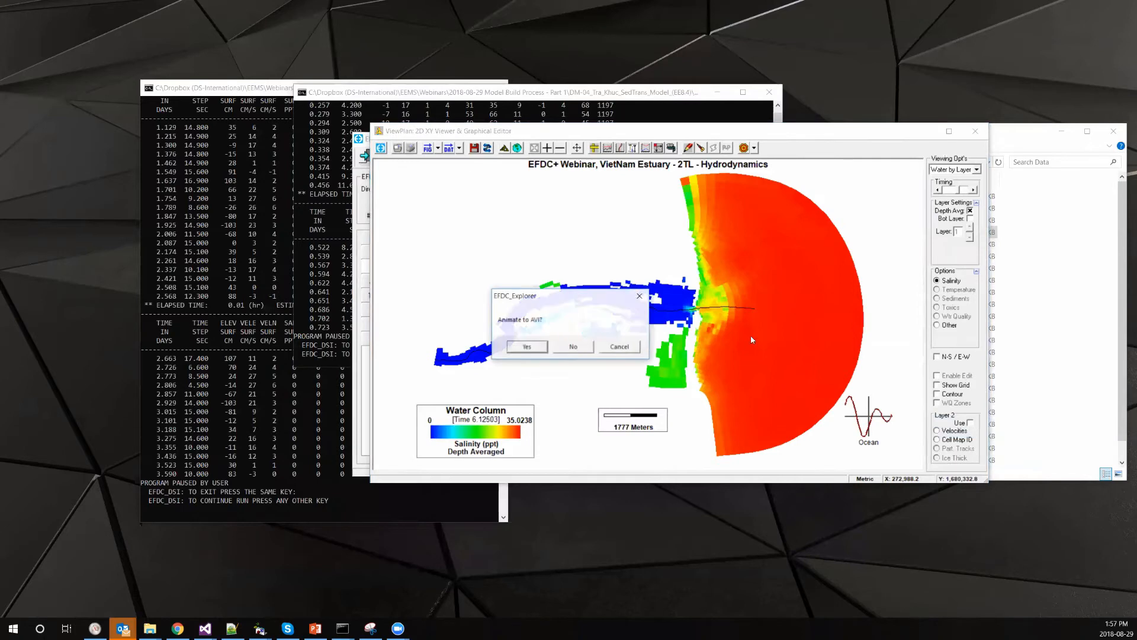
left_click(573, 347)
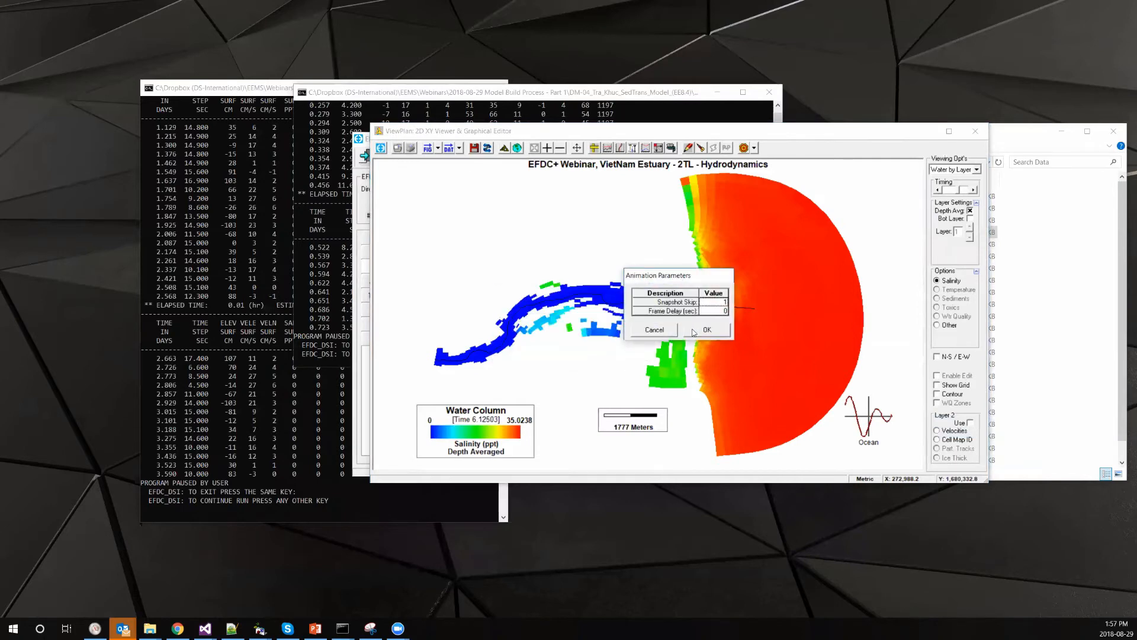
left_click(695, 332)
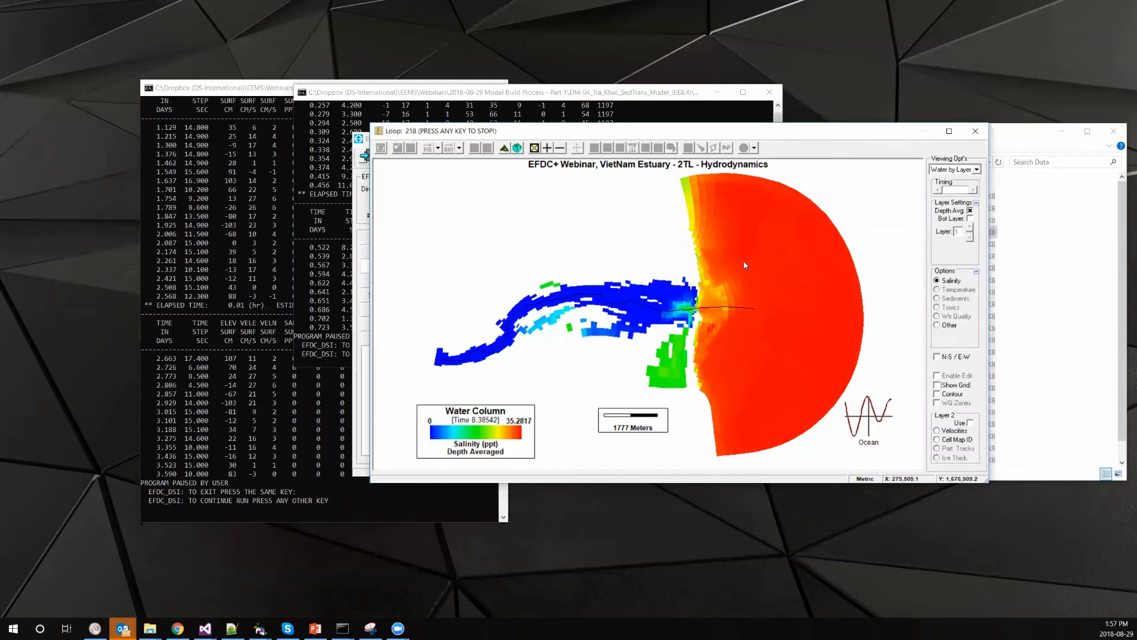
key("space")
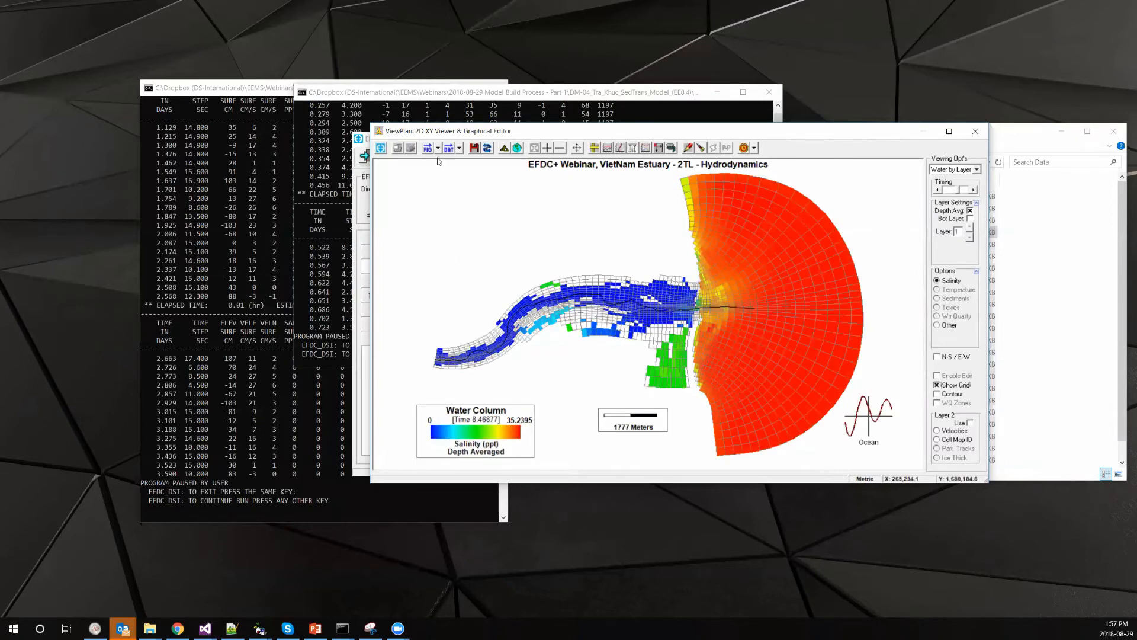
Close the plan view and open a ViewSlice profile using Centerline.p2d from the project's Data folder as the drape line
left_click(975, 131)
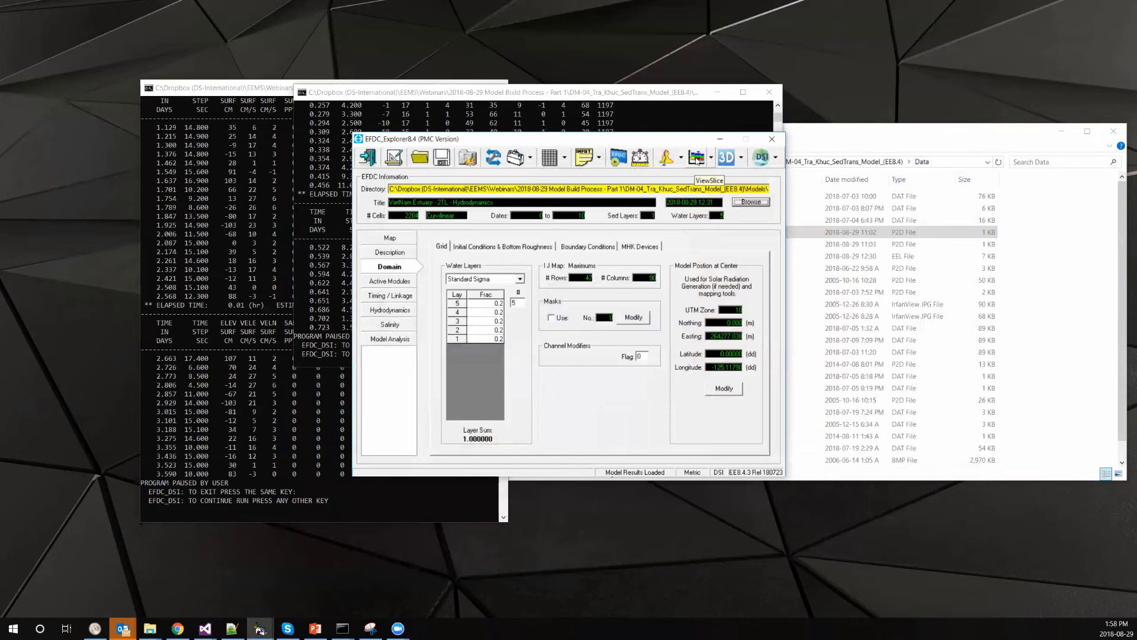
left_click(697, 158)
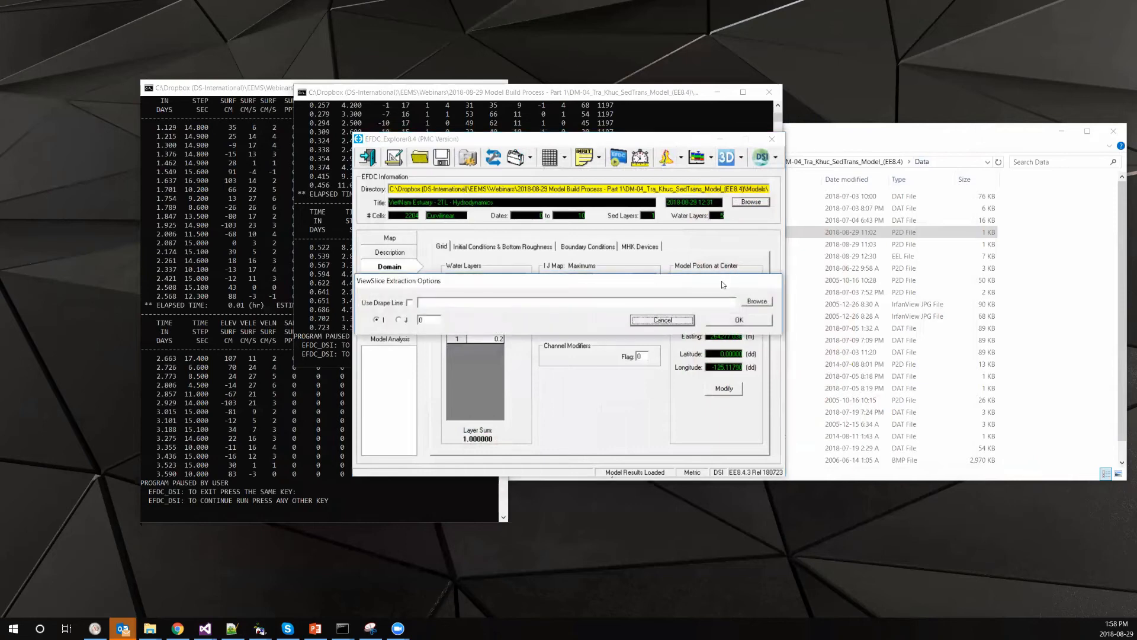
left_click(763, 302)
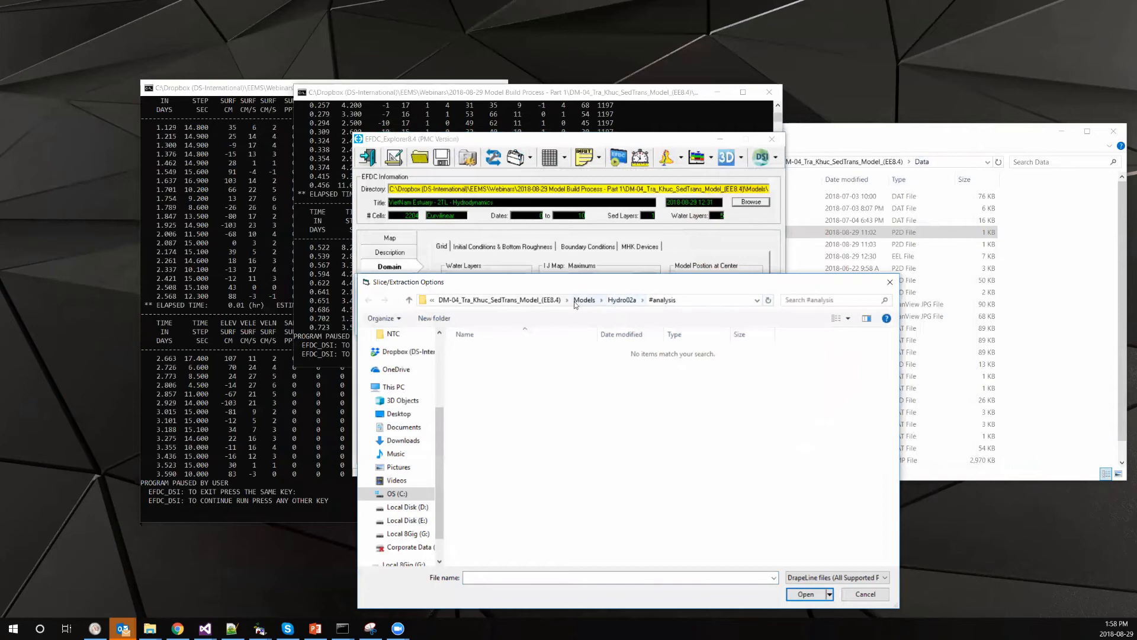
left_click(501, 300)
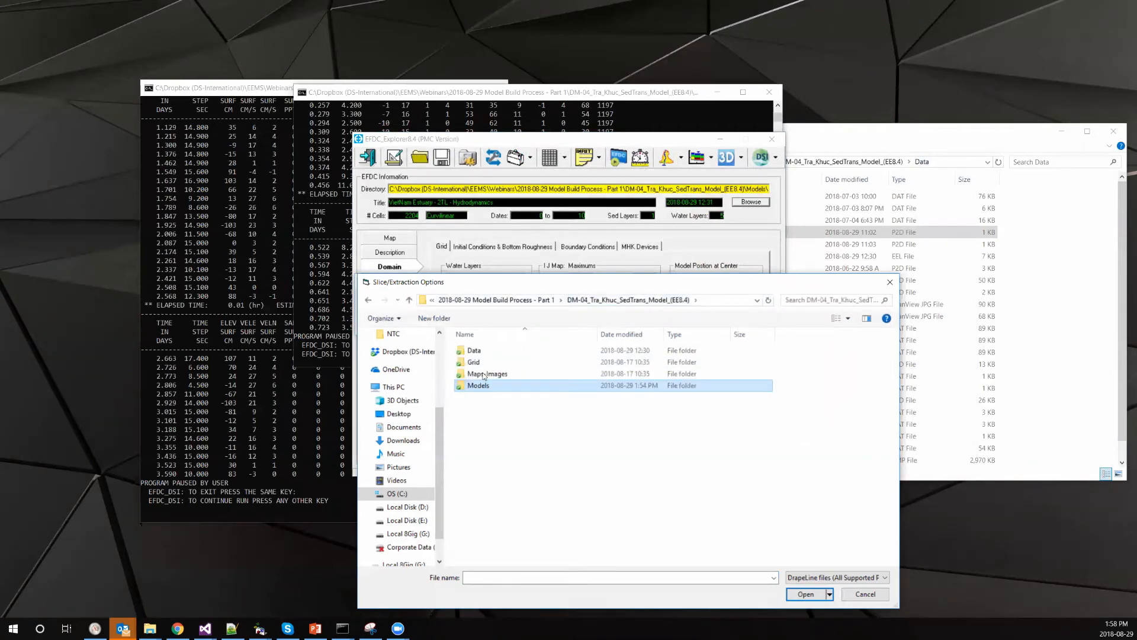
double_click(474, 350)
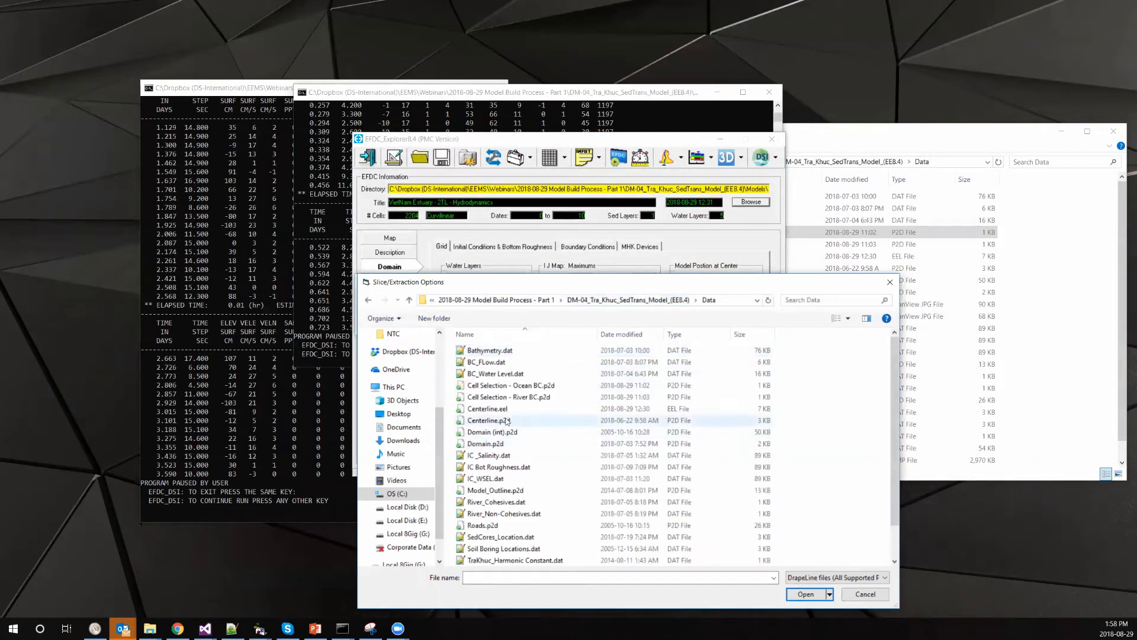
double_click(480, 422)
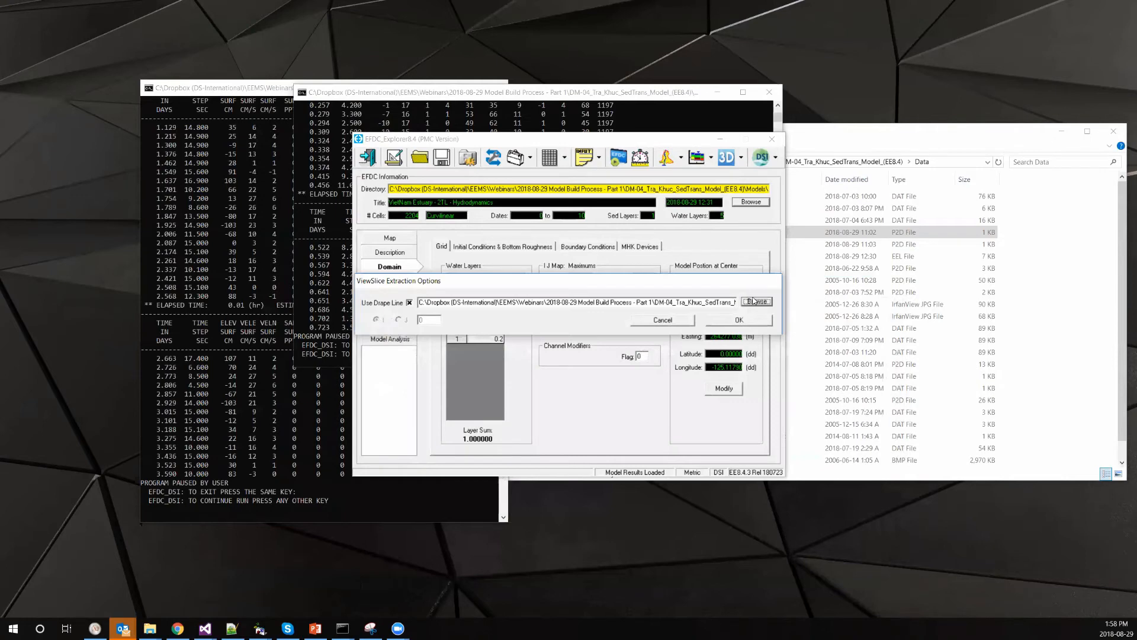
left_click(740, 321)
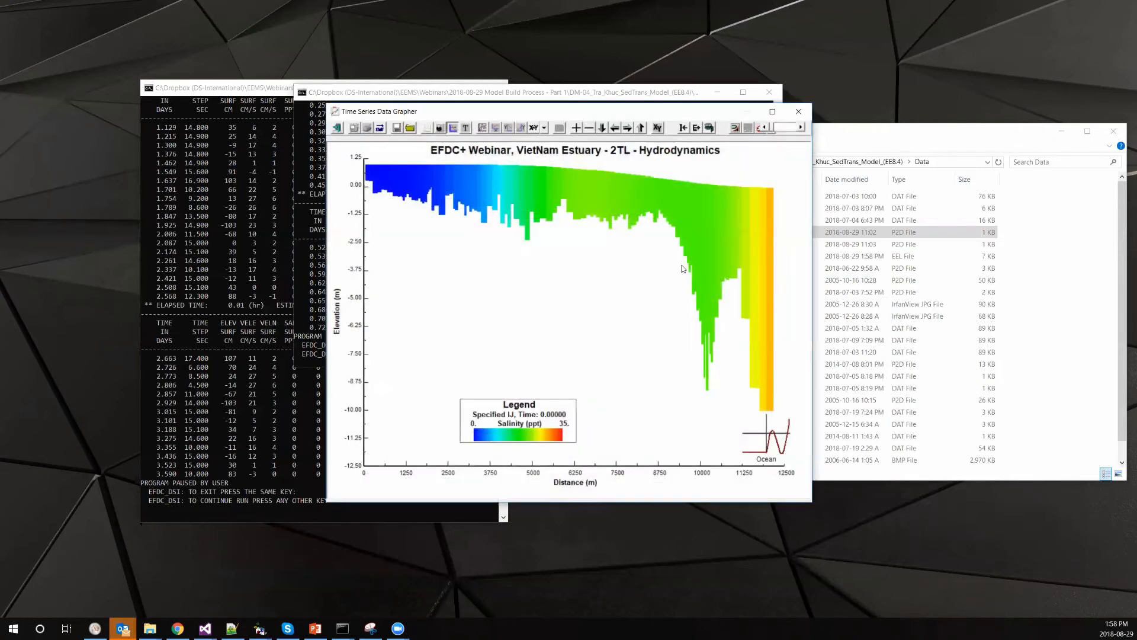
Move the slice plot's legend slightly up and place the Ocean timing frame in the empty area beside it, clear of the profile
left_click_drag(537, 428, 523, 402)
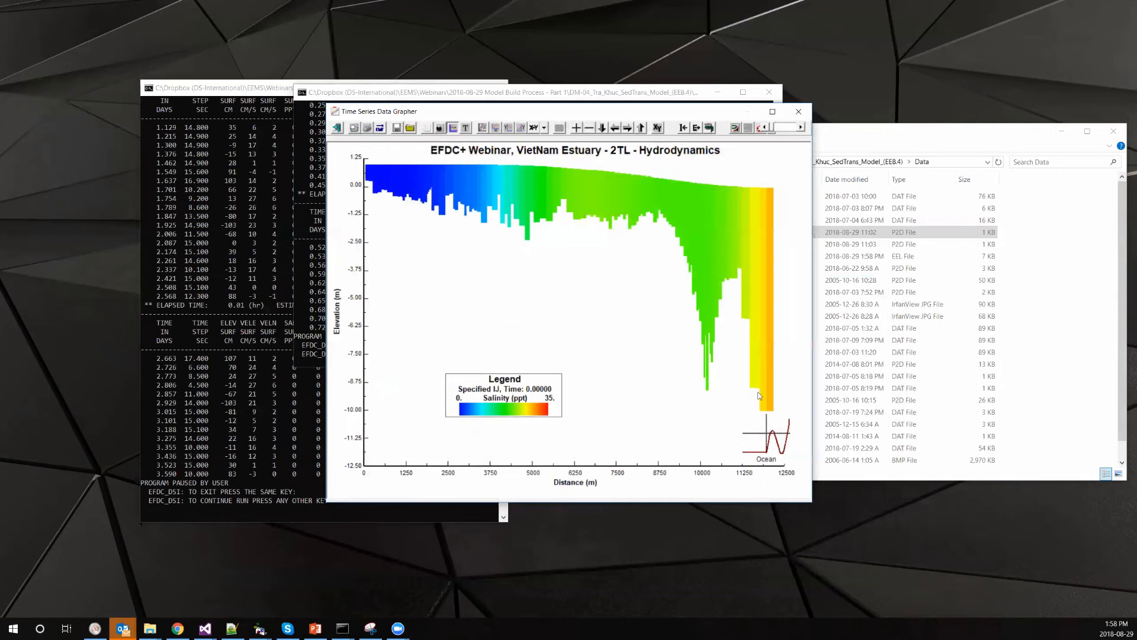
left_click_drag(772, 438, 649, 415)
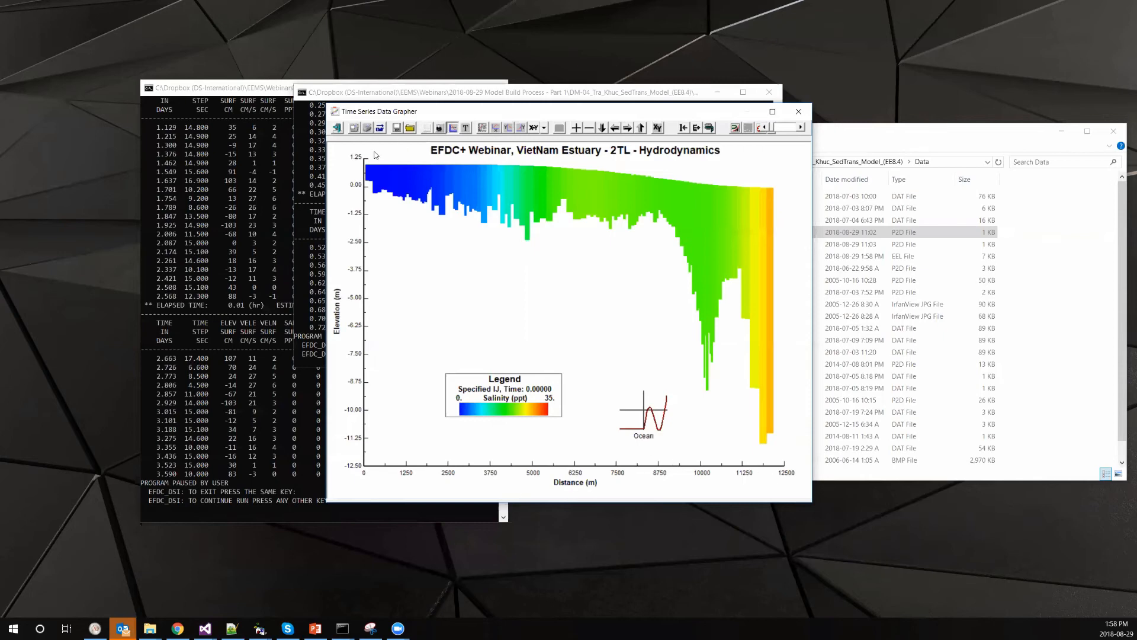
Set the elevation axis bounds manually to minimum -13 and maximum 3, with major interval 2 and minor interval 1
double_click(350, 185)
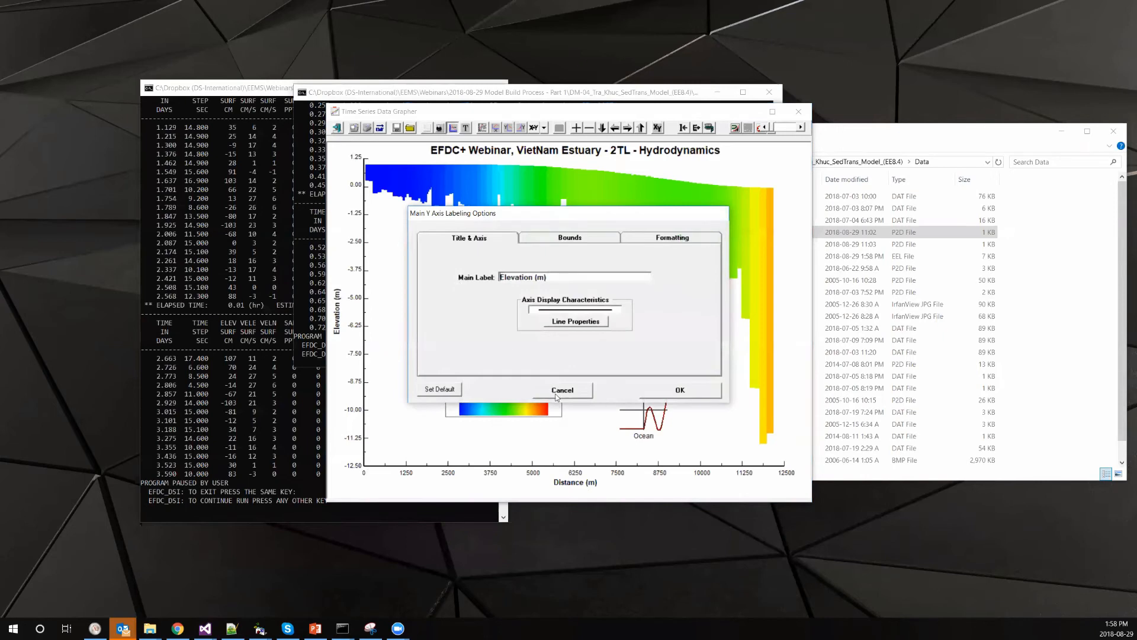
left_click(556, 392)
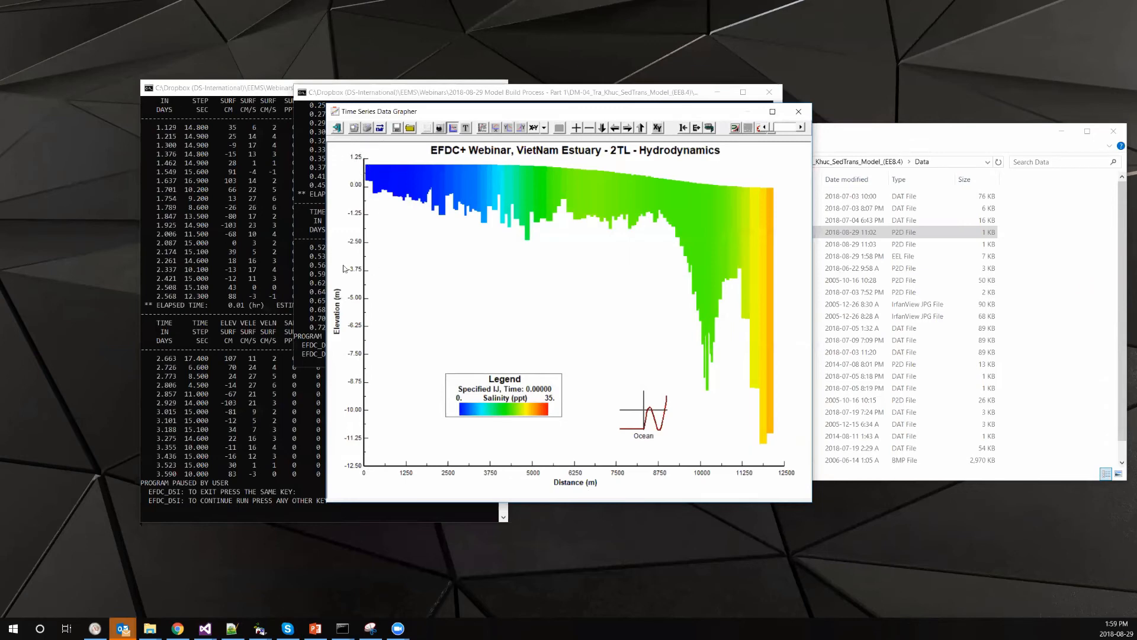
double_click(362, 289)
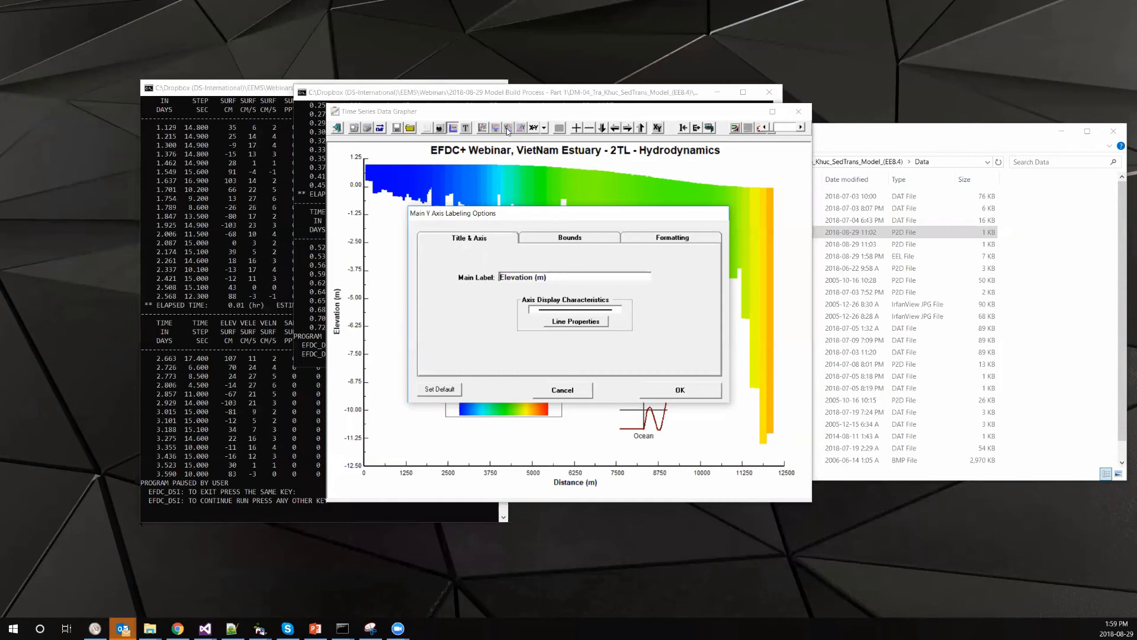
left_click(544, 281)
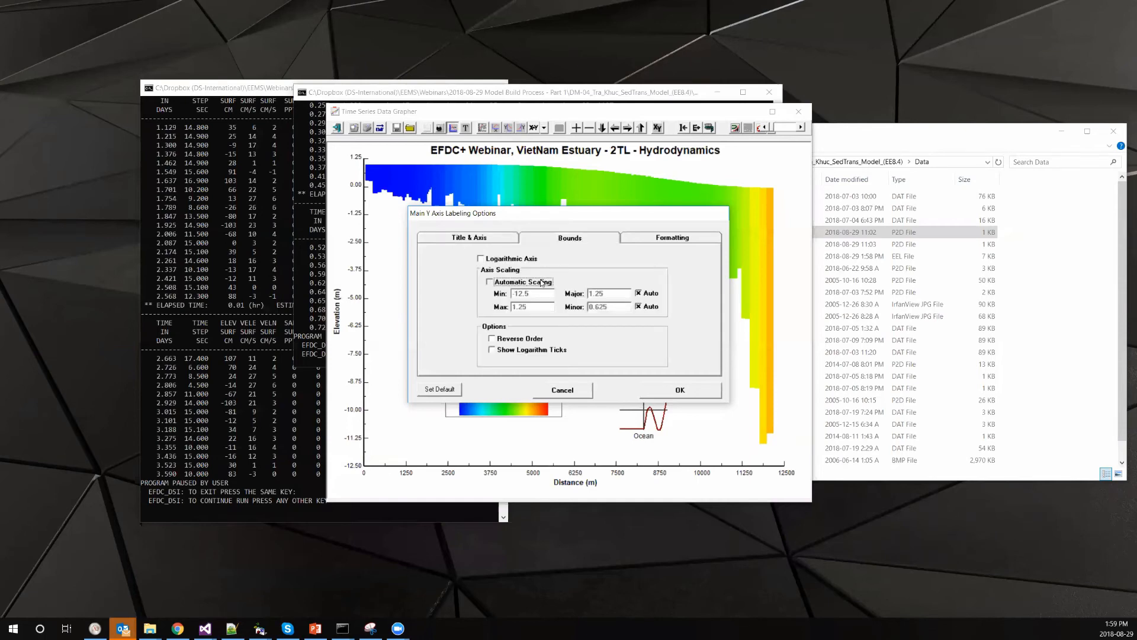
double_click(546, 294)
type("-23")
key("Tab")
type("3")
key("shift+Tab")
type("-")
key("Tab")
type("2")
key("Tab")
key("Tab")
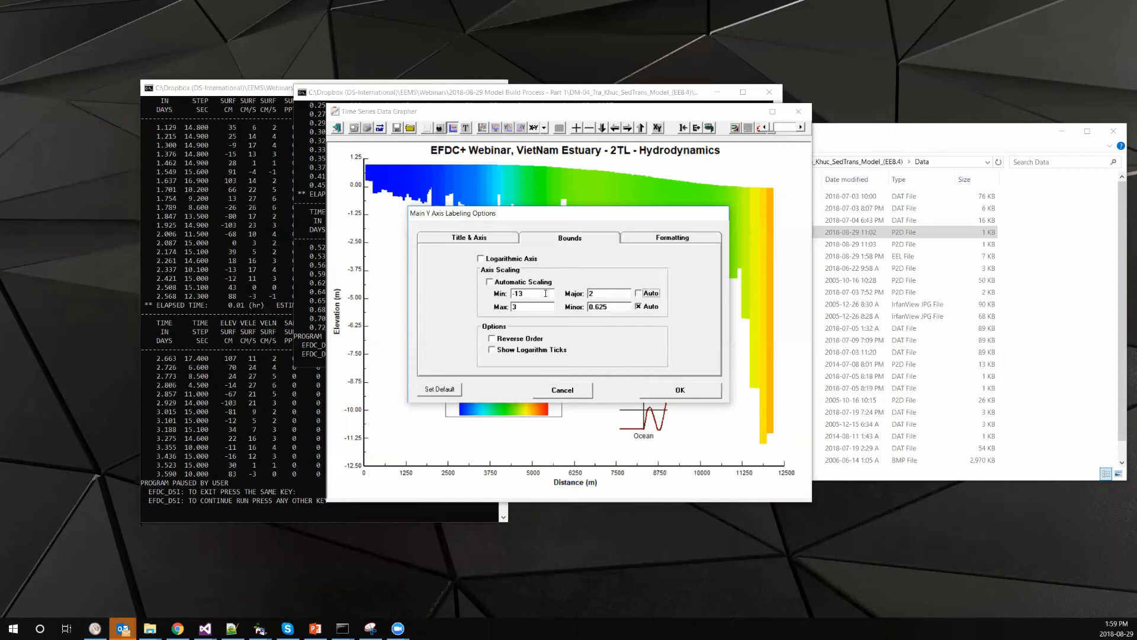
type("1")
left_click(685, 390)
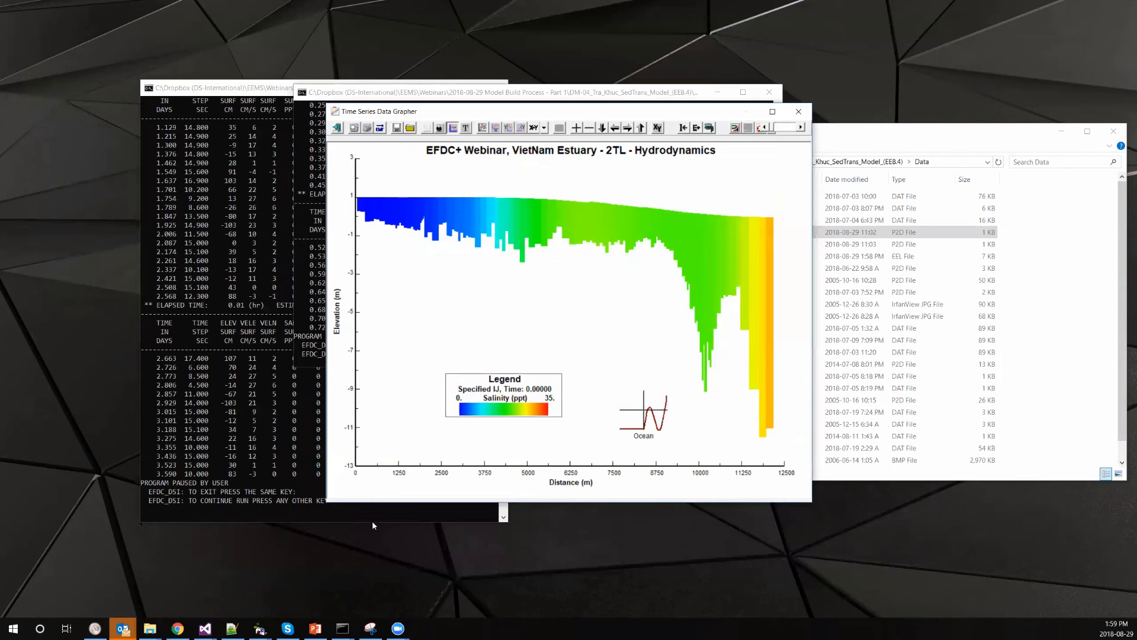
Increase the axes fonts of the slice plot by two increments
left_click(545, 129)
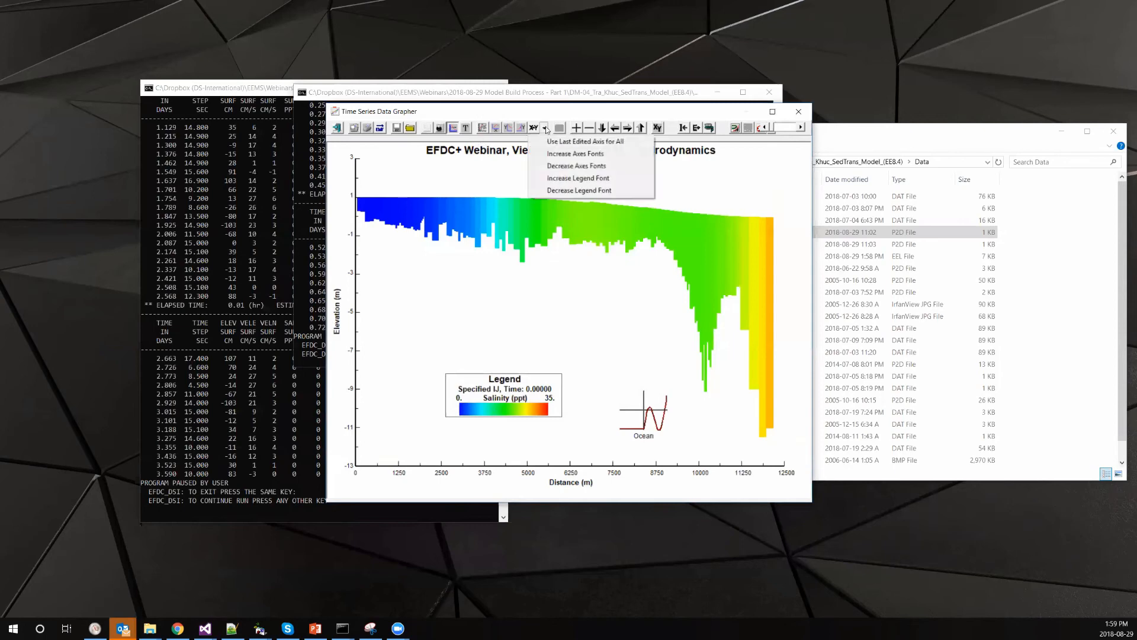
left_click(568, 157)
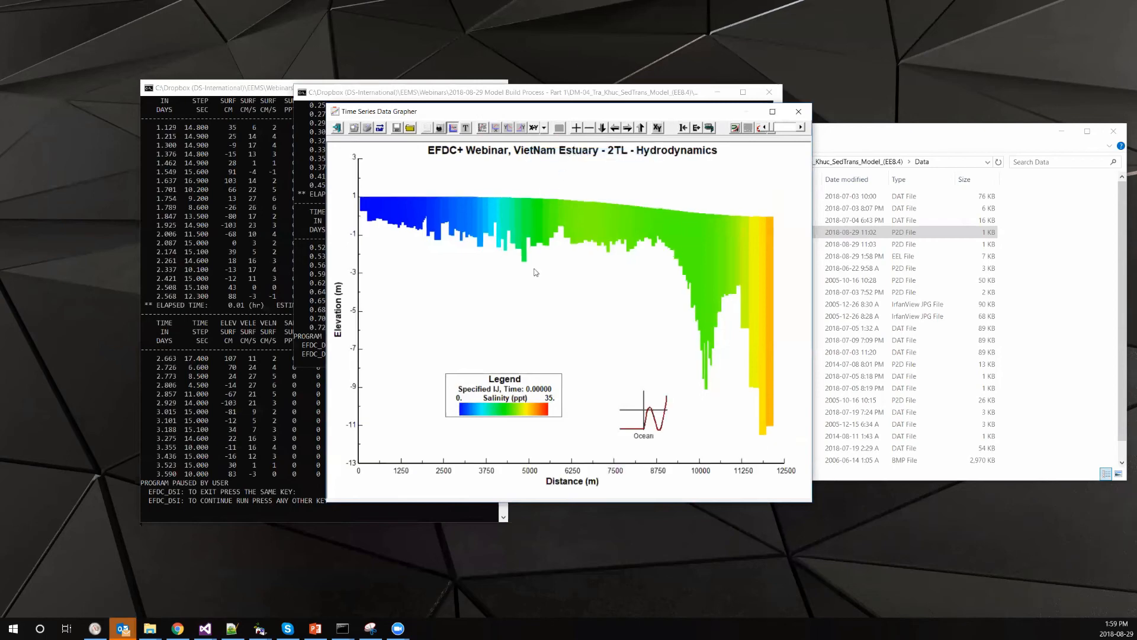
left_click(543, 128)
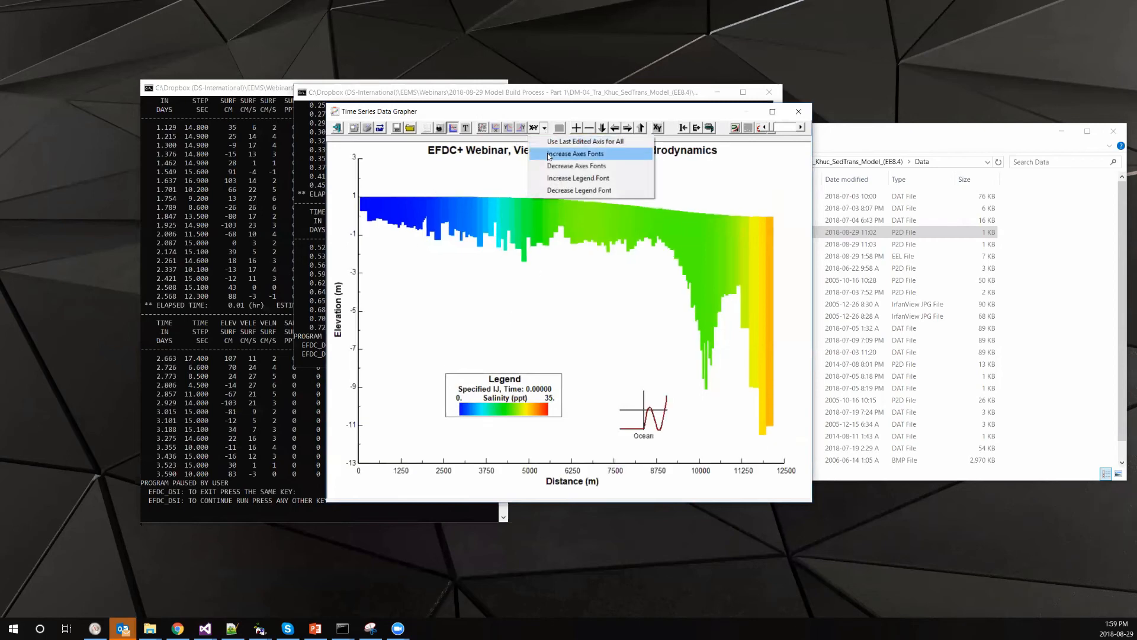
left_click(569, 154)
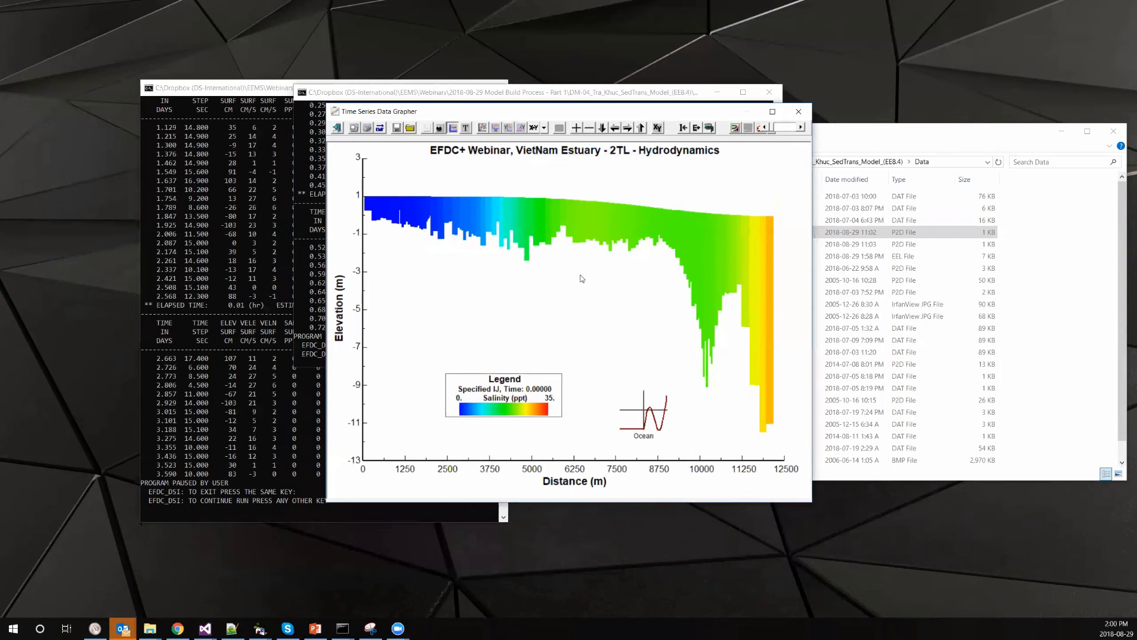
Animate the centerline salinity slice on screen without writing an AVI
left_click(710, 128)
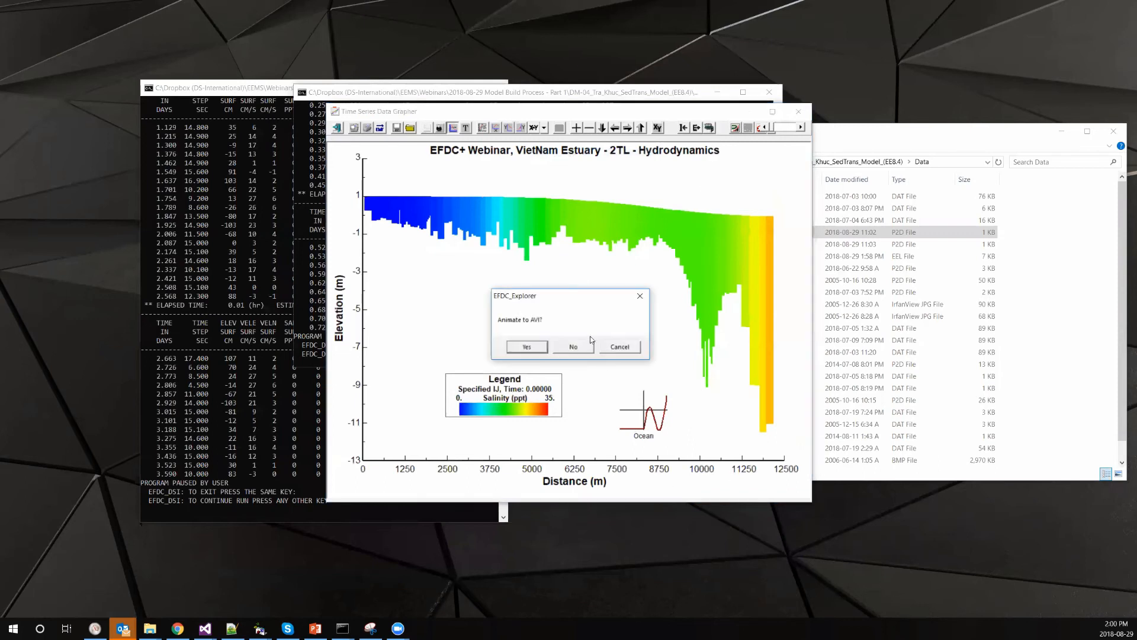
left_click(575, 343)
left_click(610, 334)
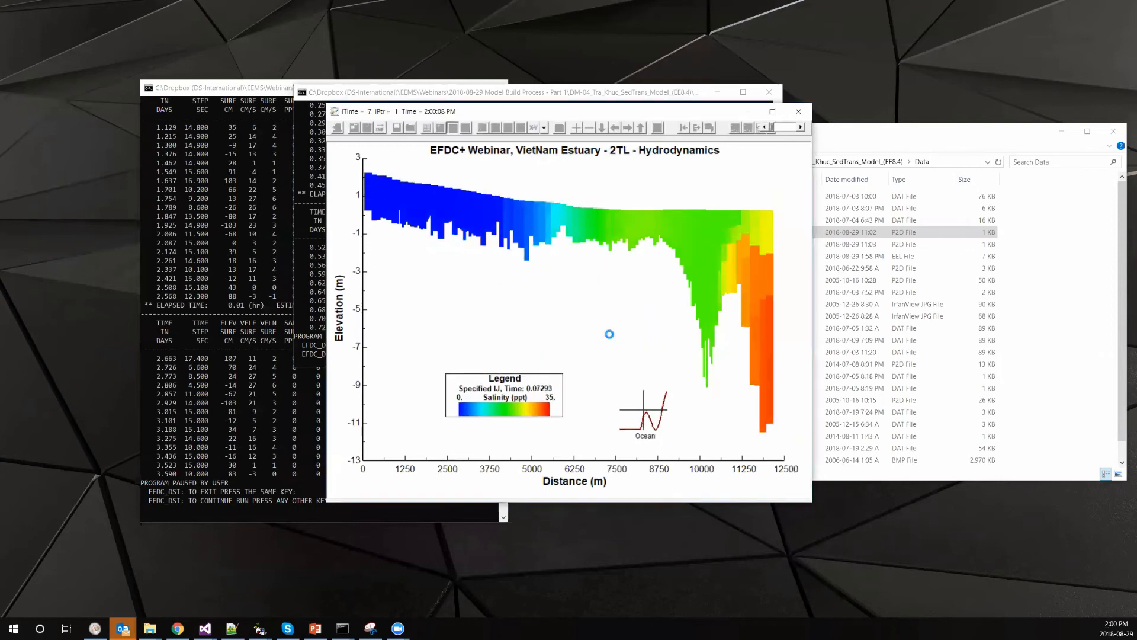